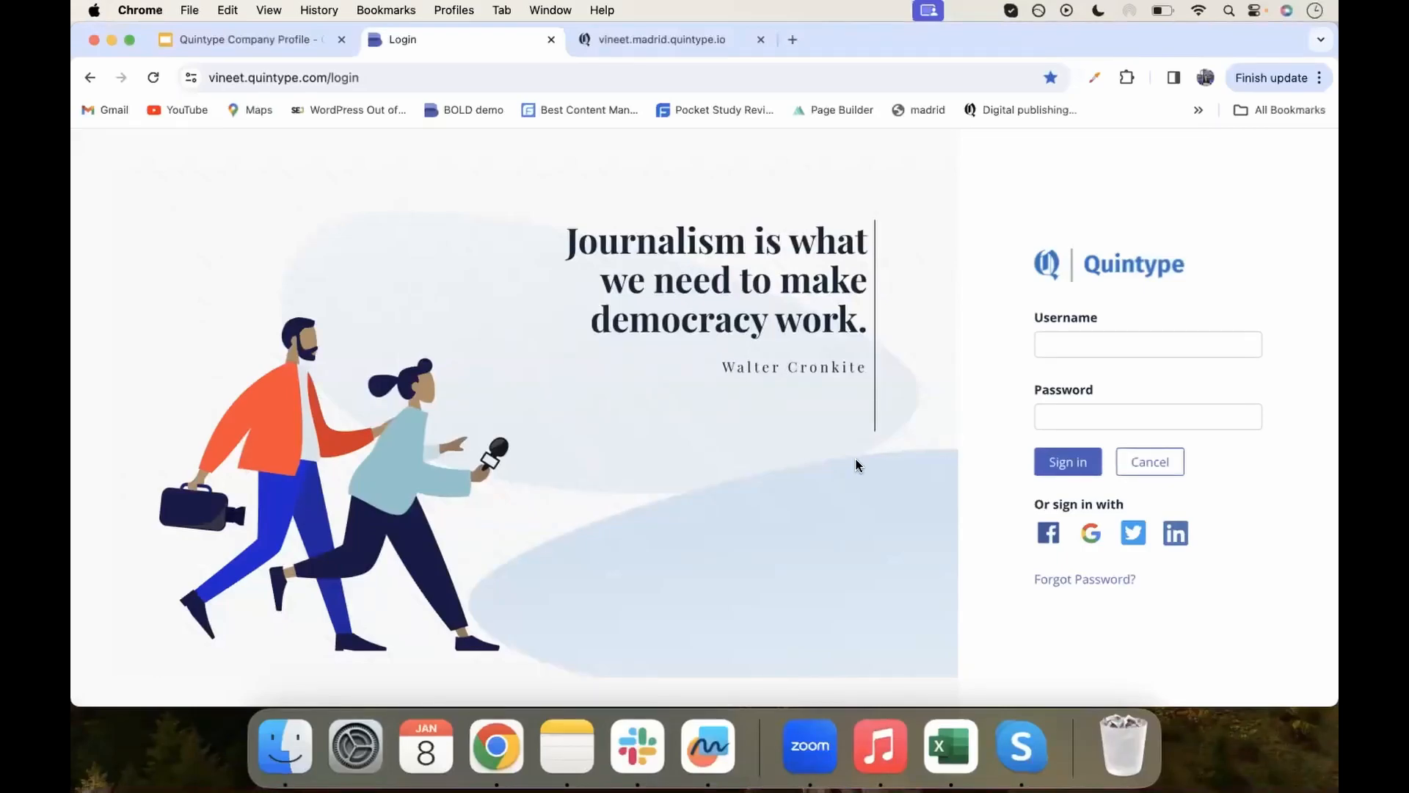
- Sign in to the Quintype workspace through Google using the company account
click(1091, 532)
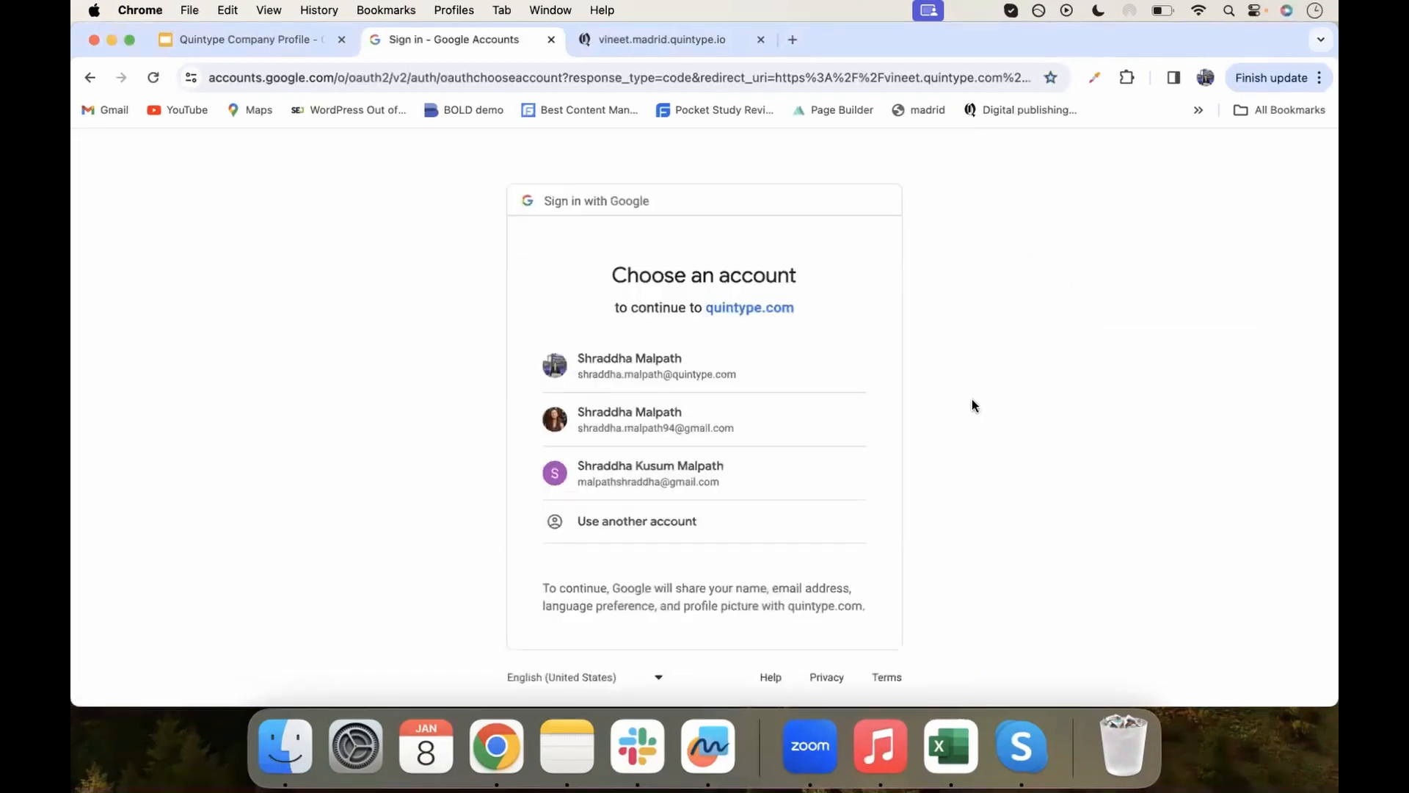
click(727, 356)
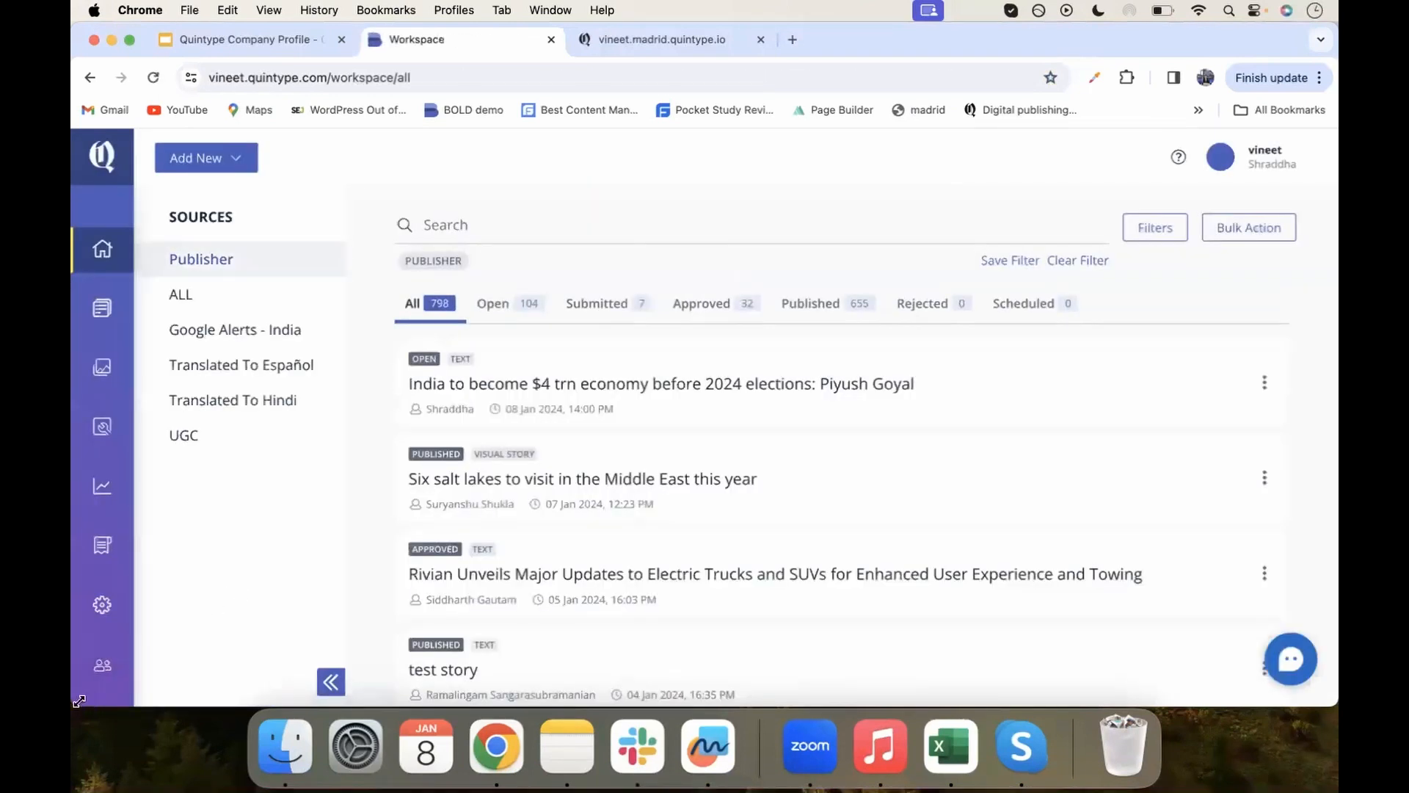
- Shrink the browser window to phone width and browse the workspace stories from all sources
drag(79, 701, 764, 663)
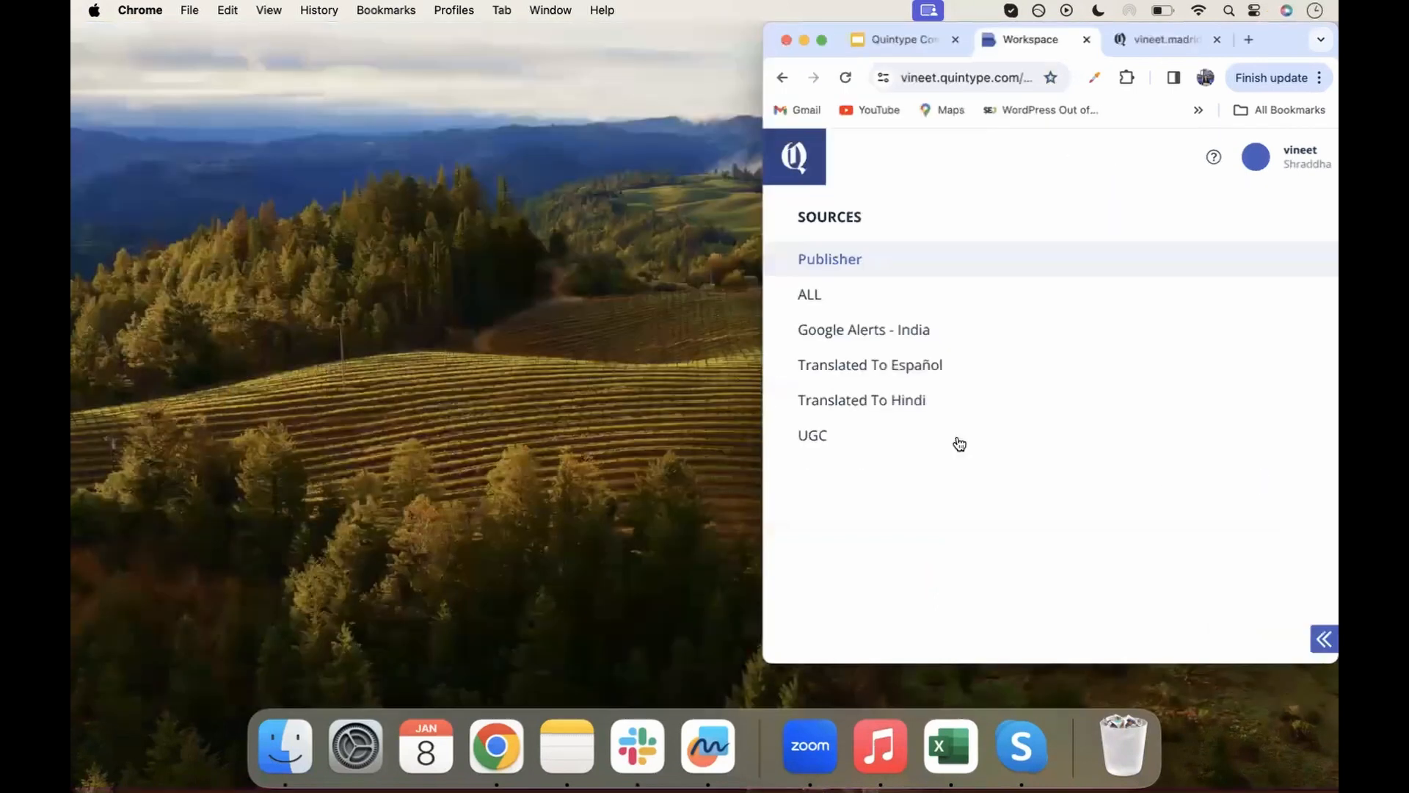
click(924, 284)
scroll(1004, 417, down, 10)
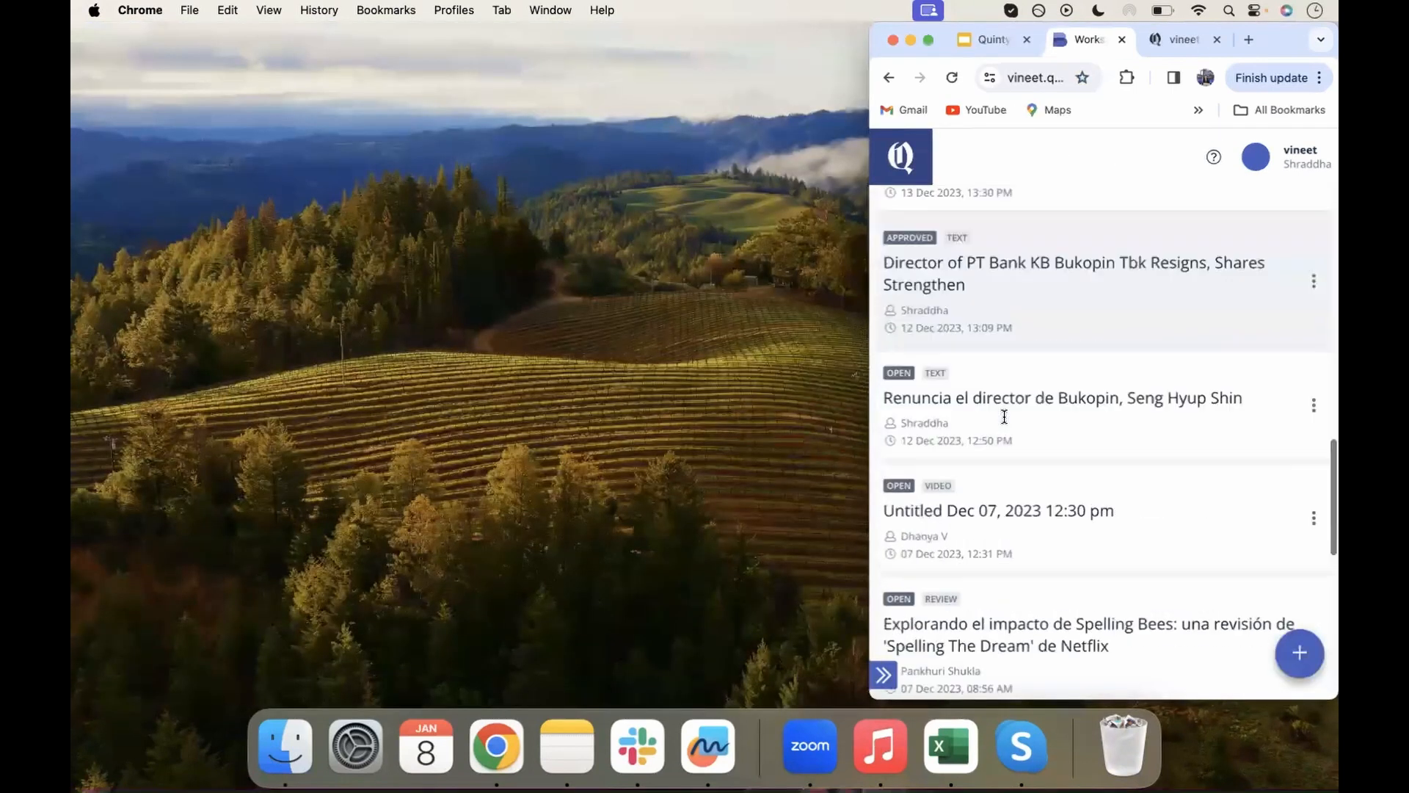
scroll(1004, 416, down, 15)
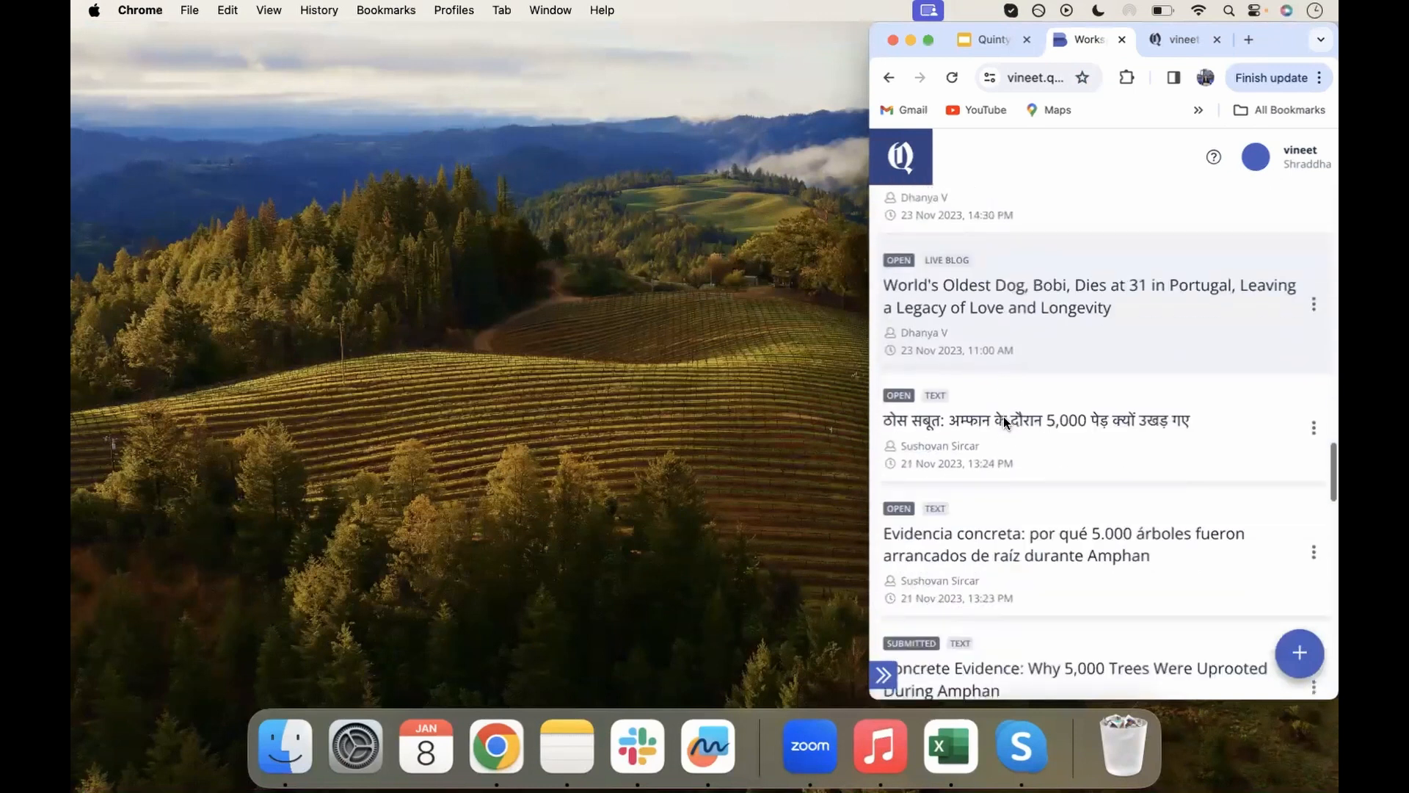
scroll(1003, 416, down, 3)
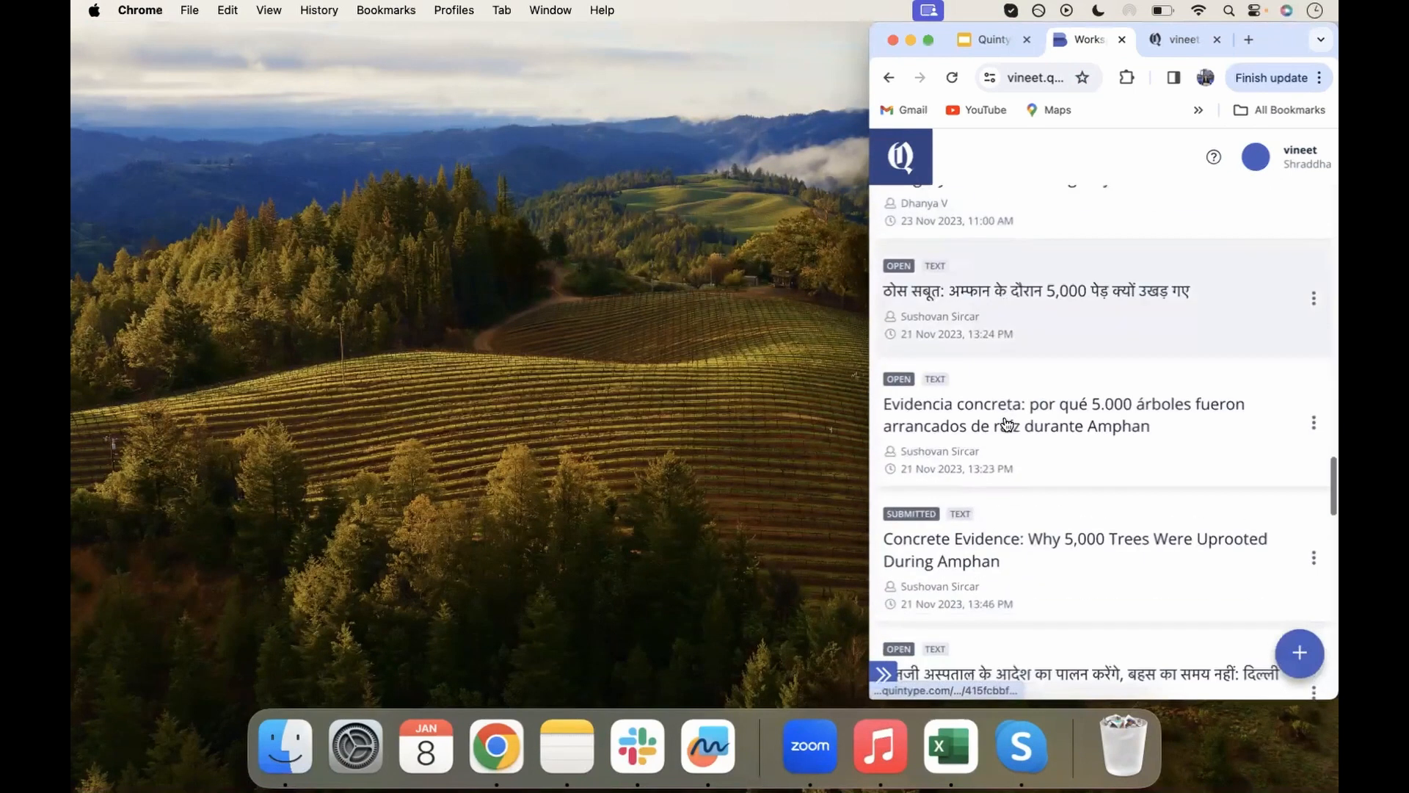
scroll(1009, 425, up, 3)
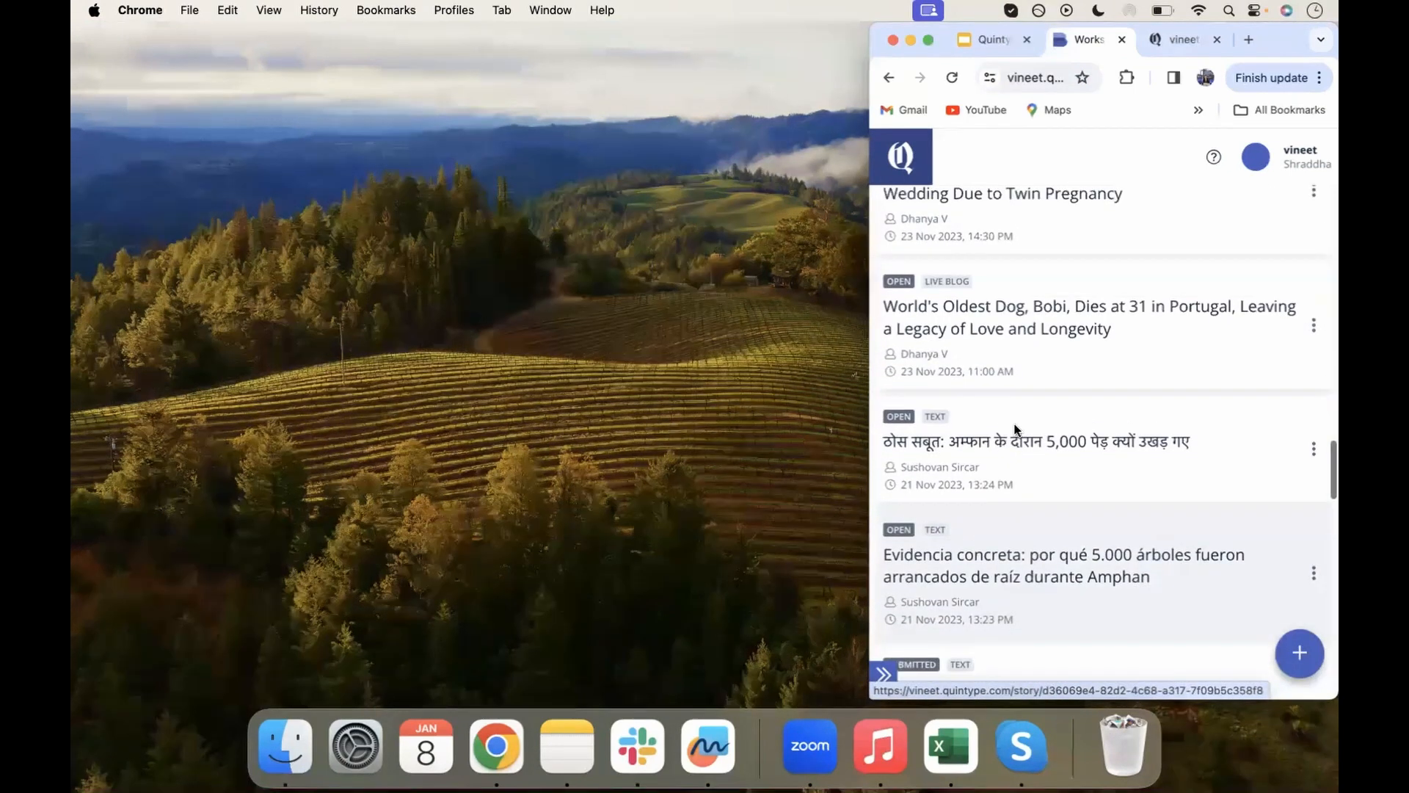
scroll(1016, 430, up, 1)
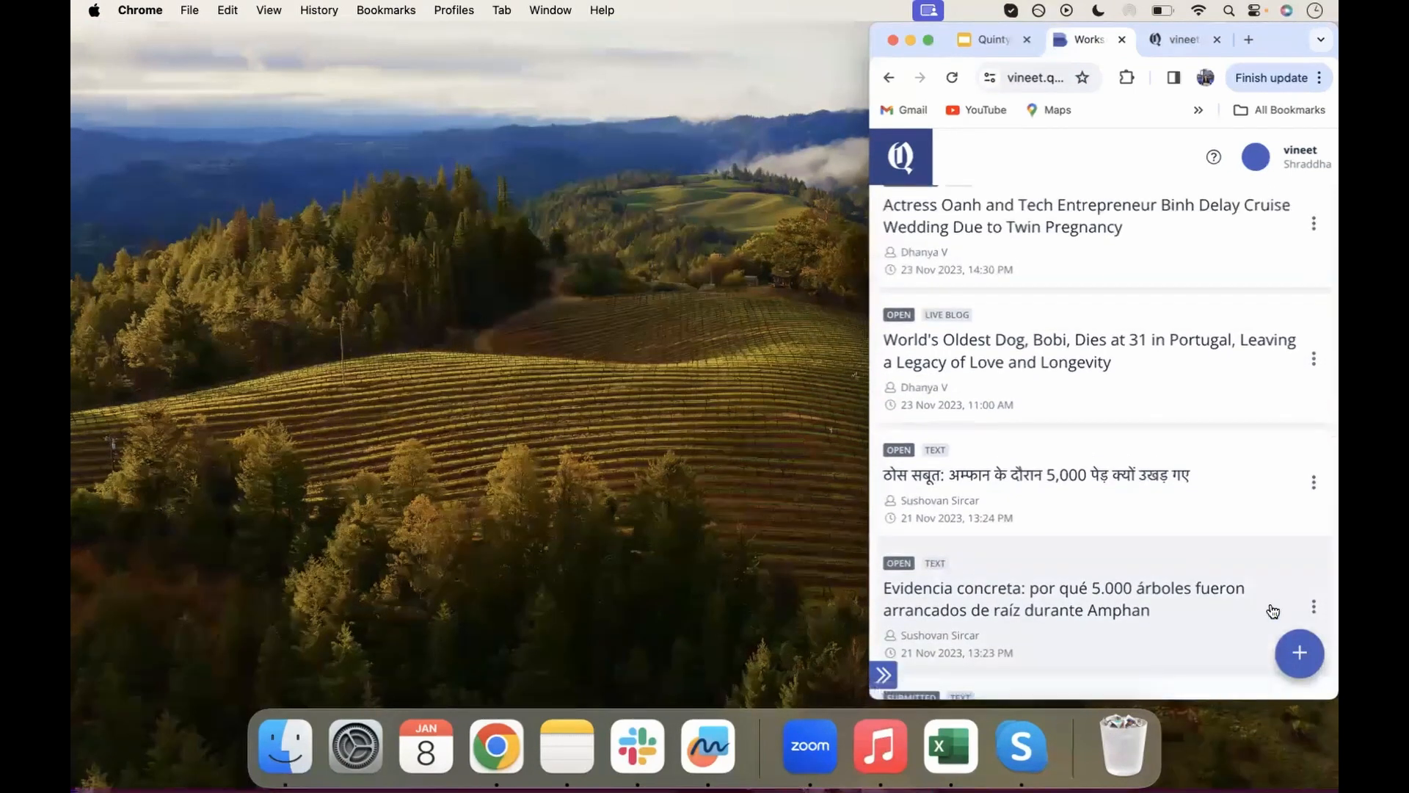
- Check the story templates available for new content in the narrow layout, and restore the browser window to full width
click(1303, 656)
mouse_move(1249, 472)
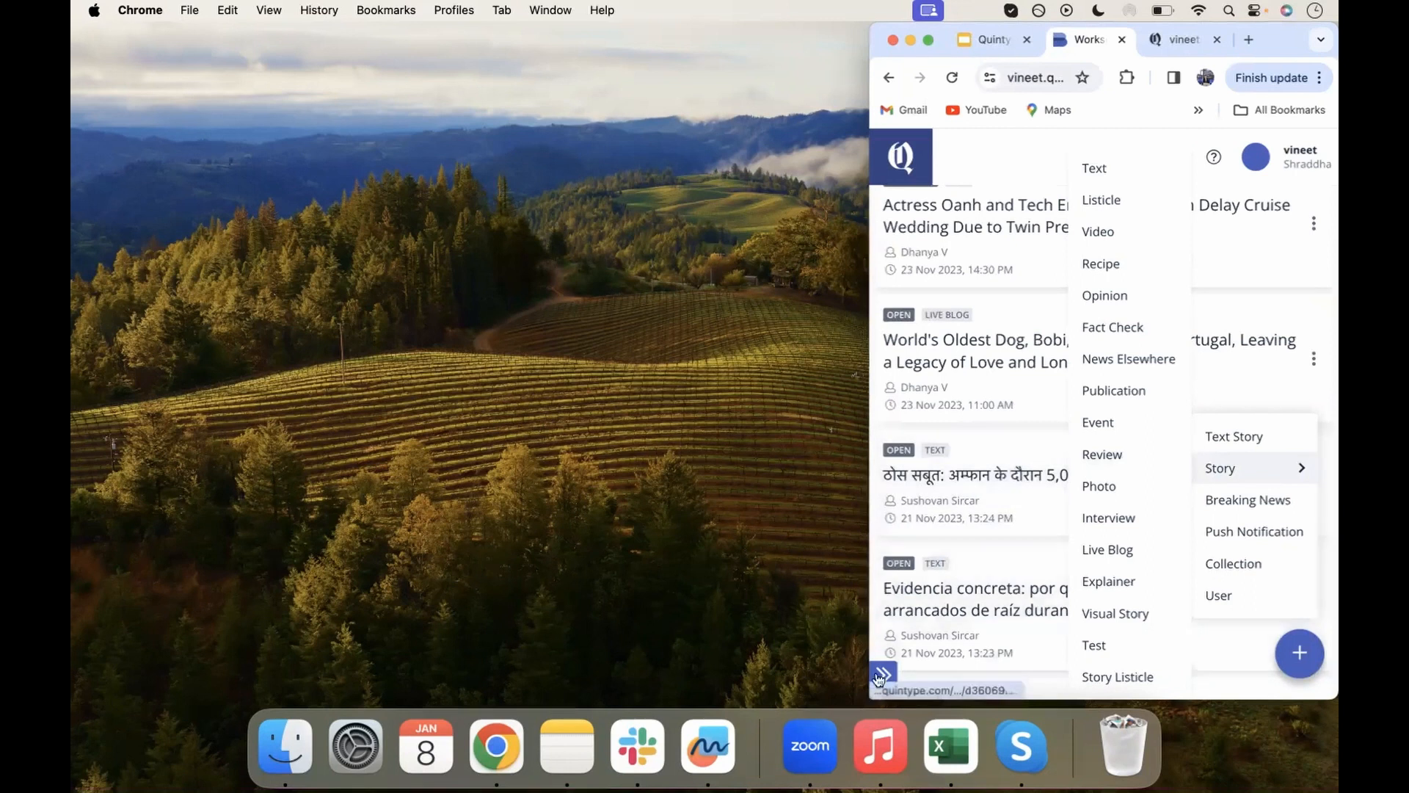
drag(873, 696, 74, 707)
scroll(316, 473, up, 15)
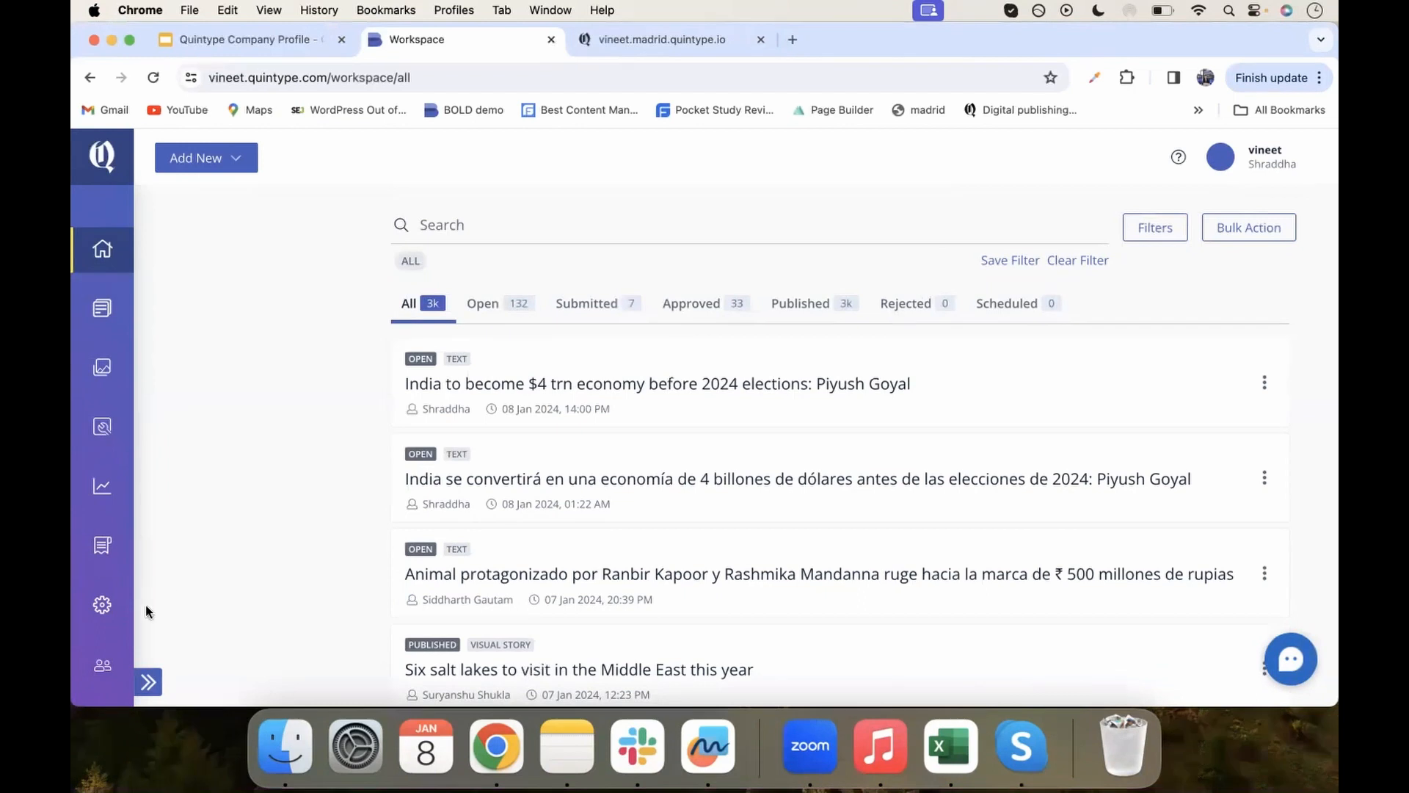
- Open the Roles page in the Users And Roles settings and review the permissions listed for each role
click(102, 604)
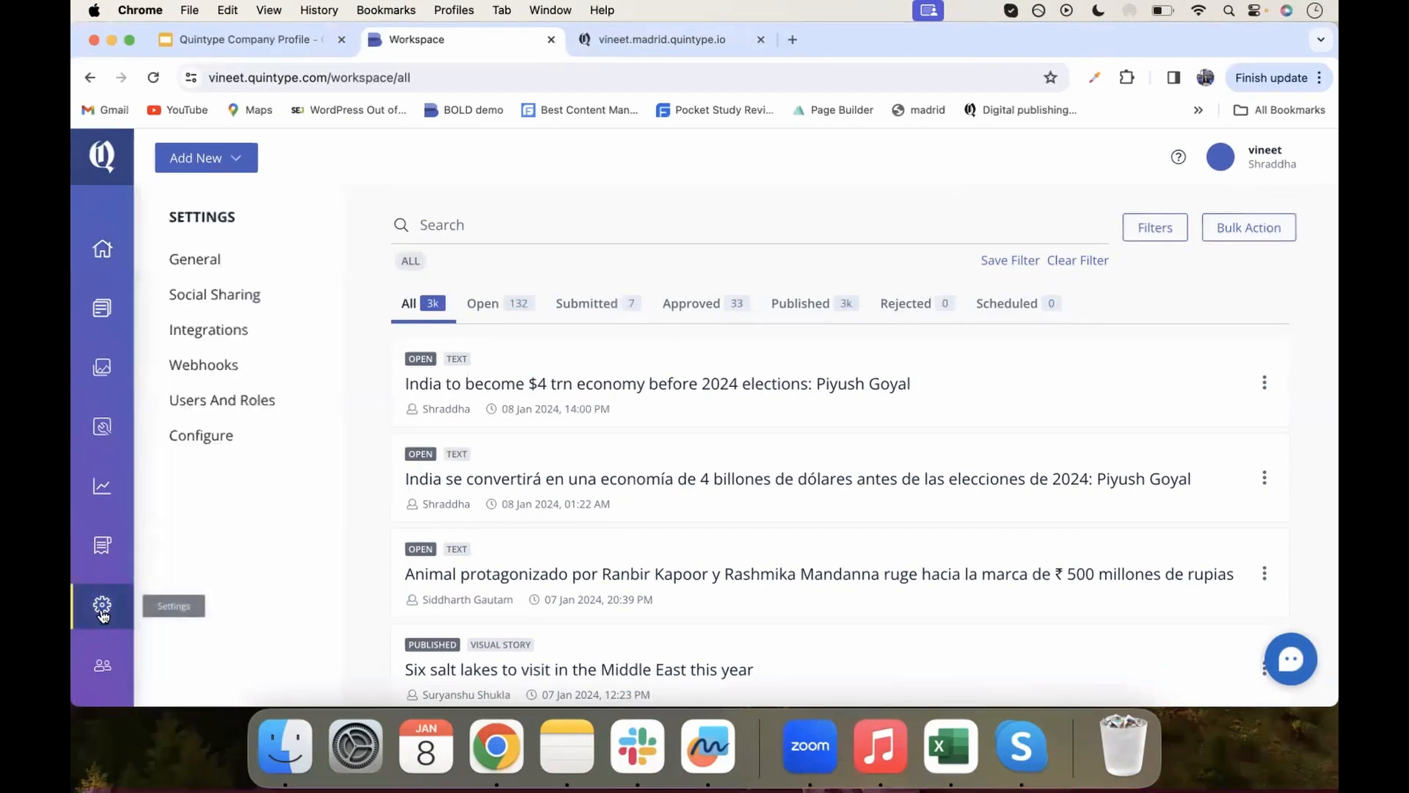
click(249, 399)
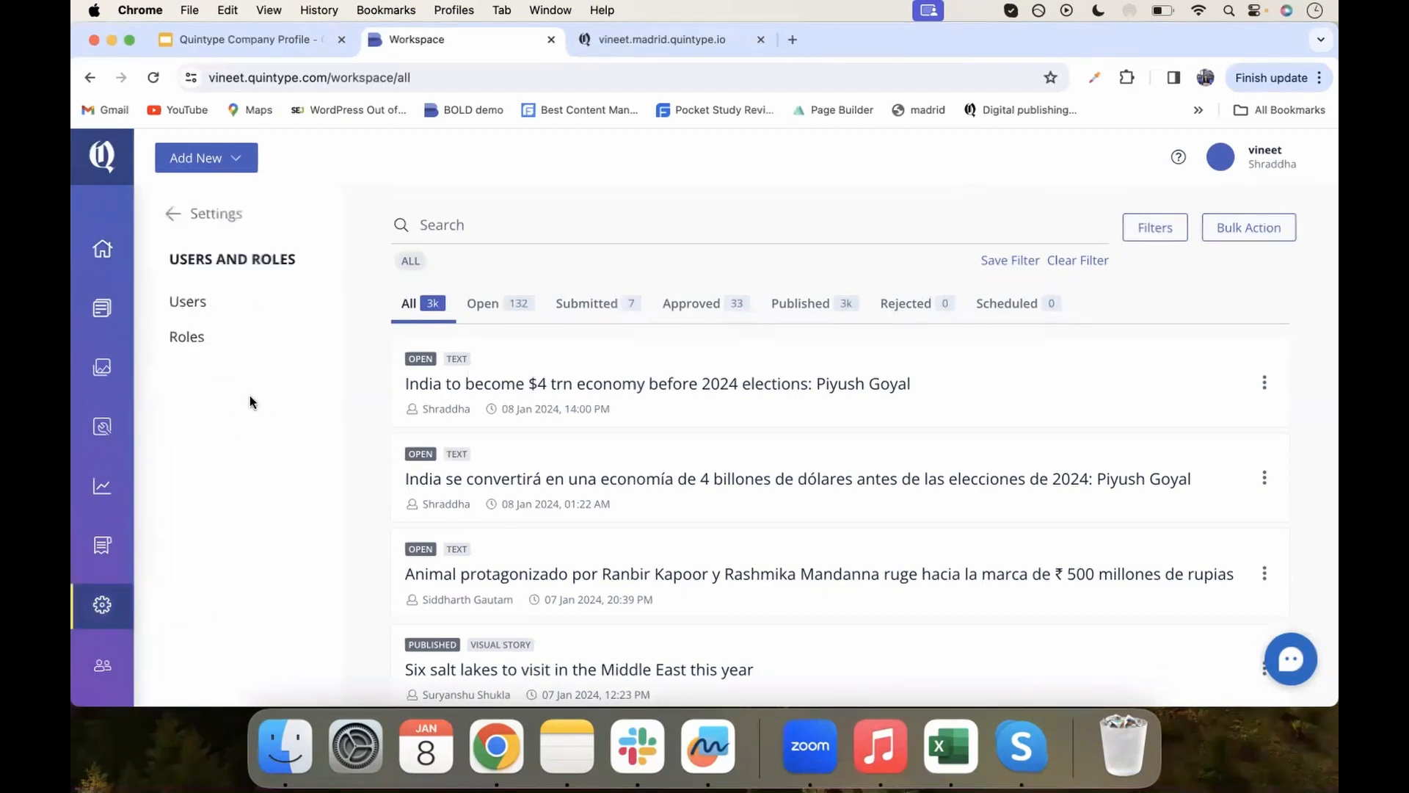
click(187, 337)
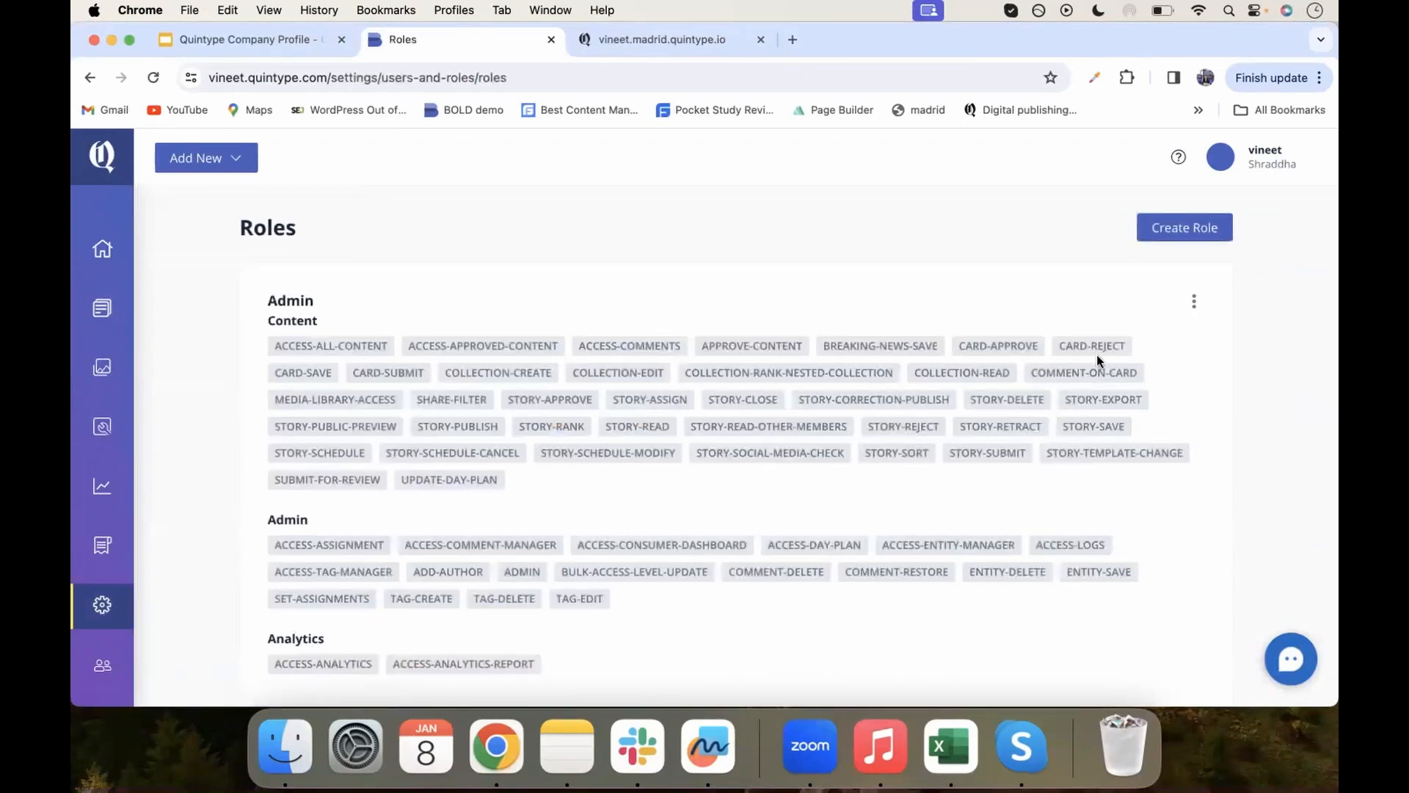
scroll(617, 526, down, 10)
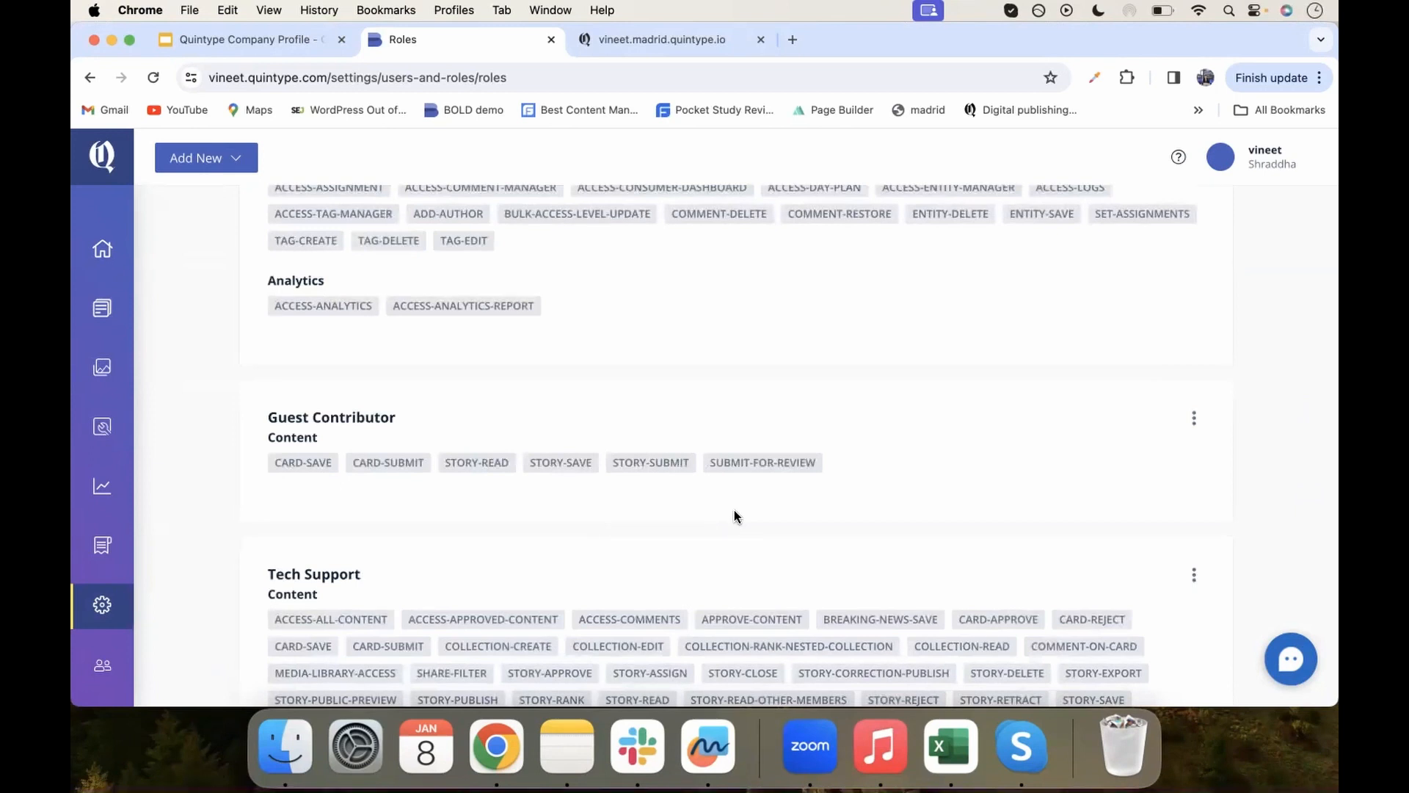
scroll(737, 525, up, 3)
scroll(737, 536, up, 2)
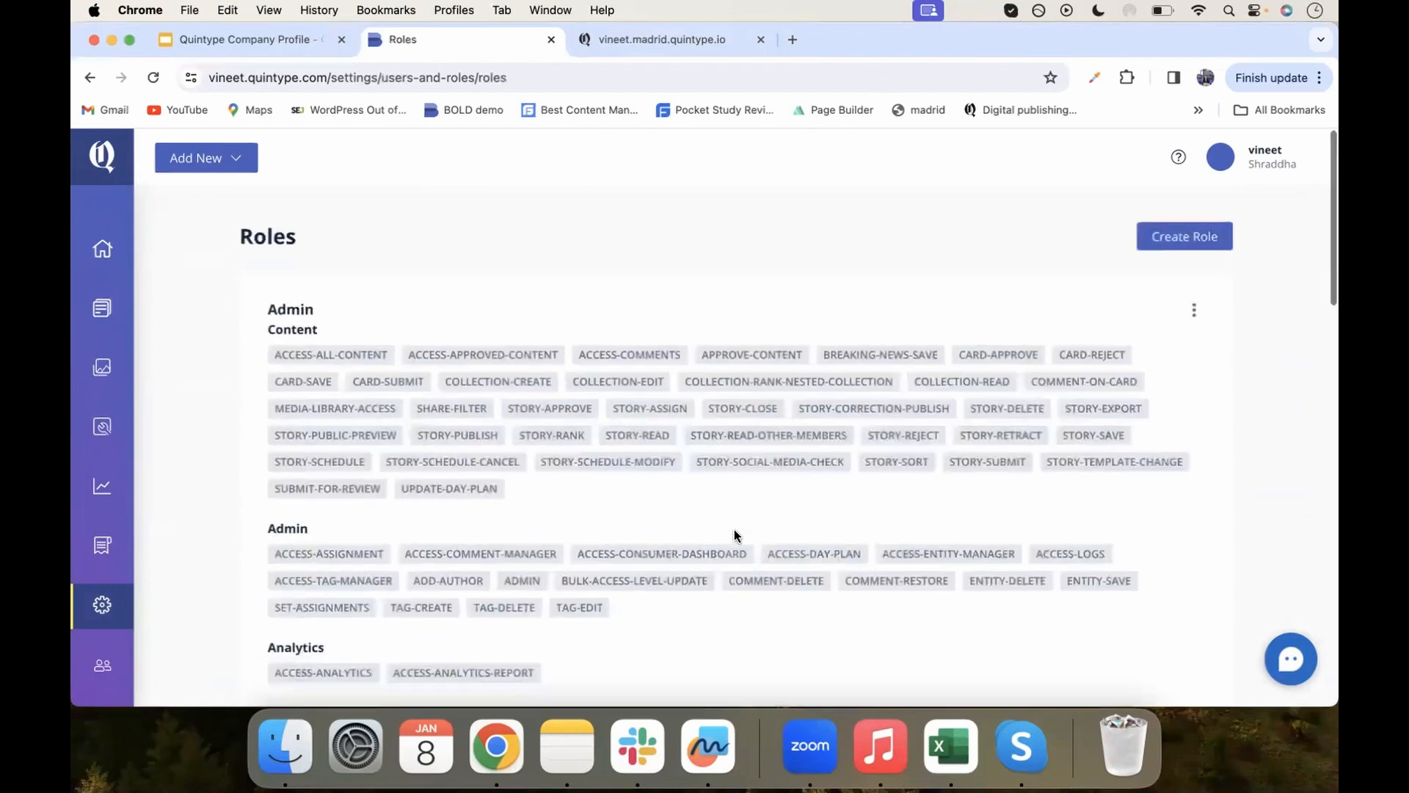
- Review the Content, Admin and Analytics permissions offered for a new role, and close the form without creating one
click(1204, 227)
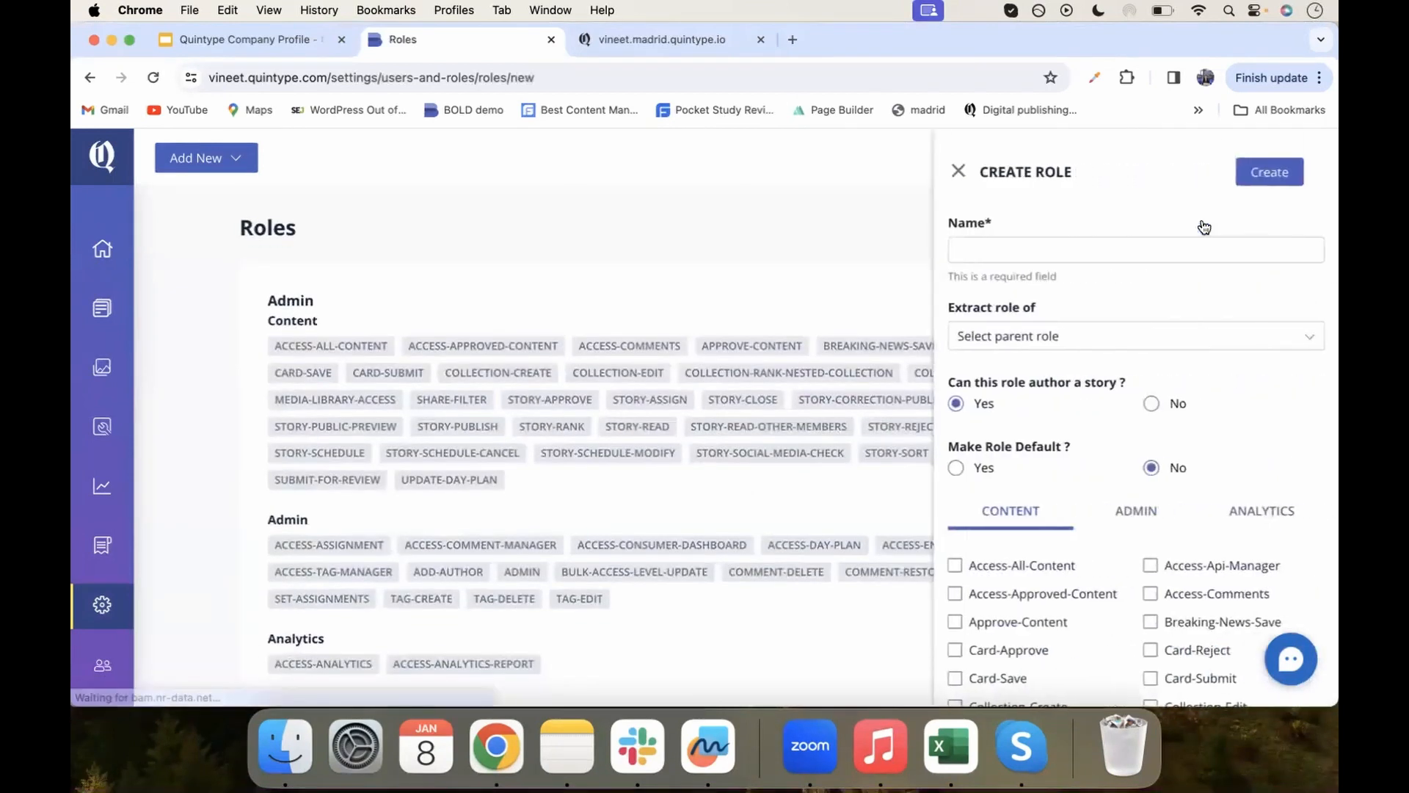
click(1147, 521)
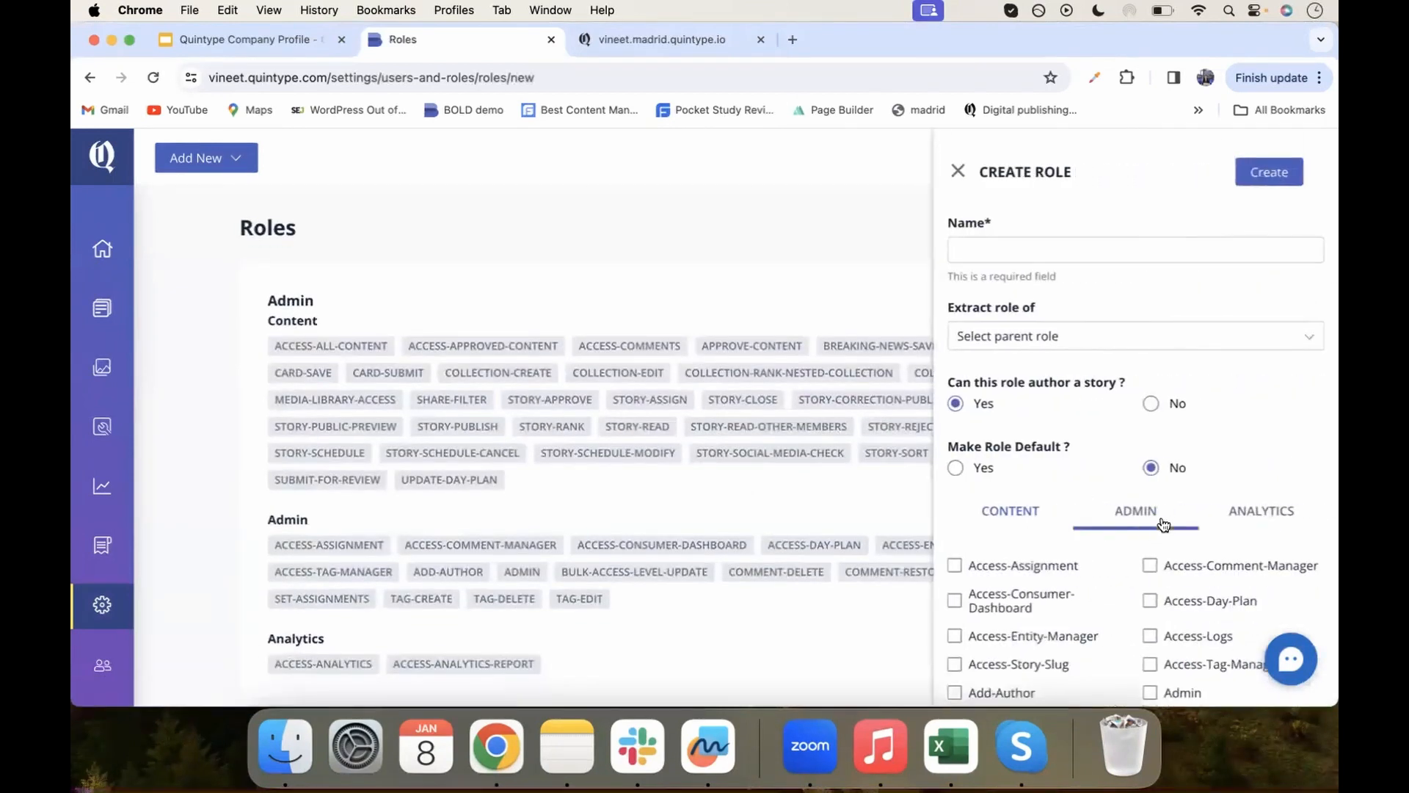
click(1257, 514)
click(1025, 512)
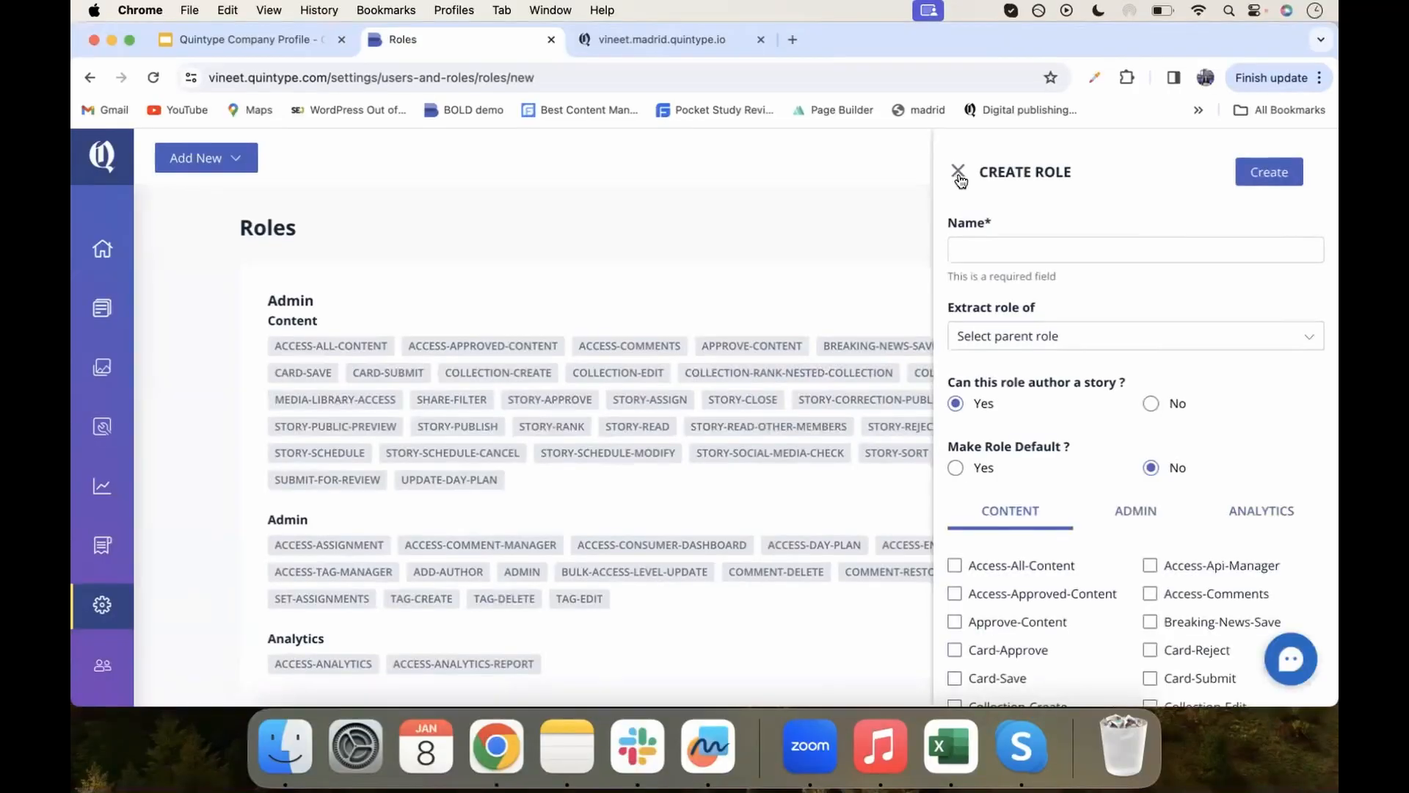
click(958, 174)
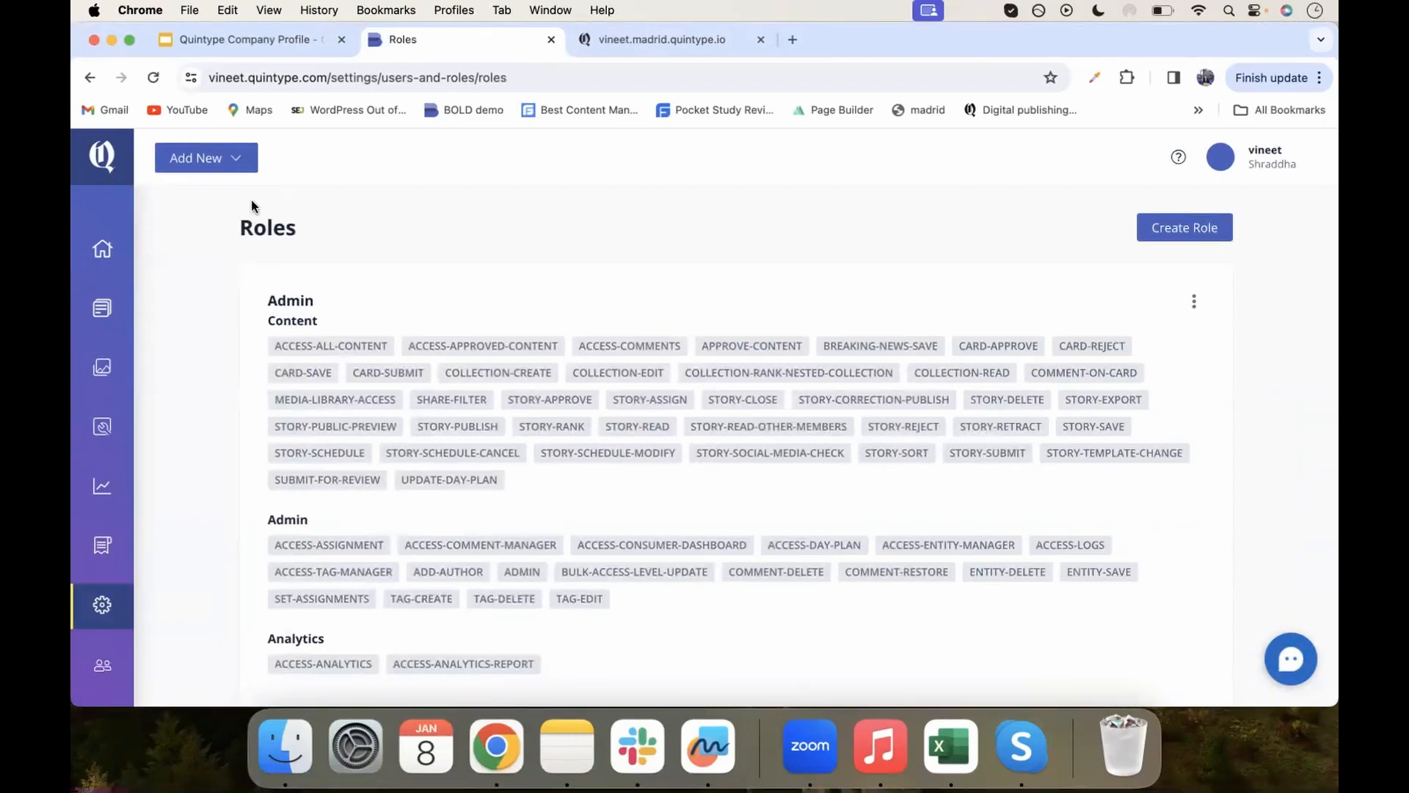
- View the types of items that can be added from the Roles page
click(232, 163)
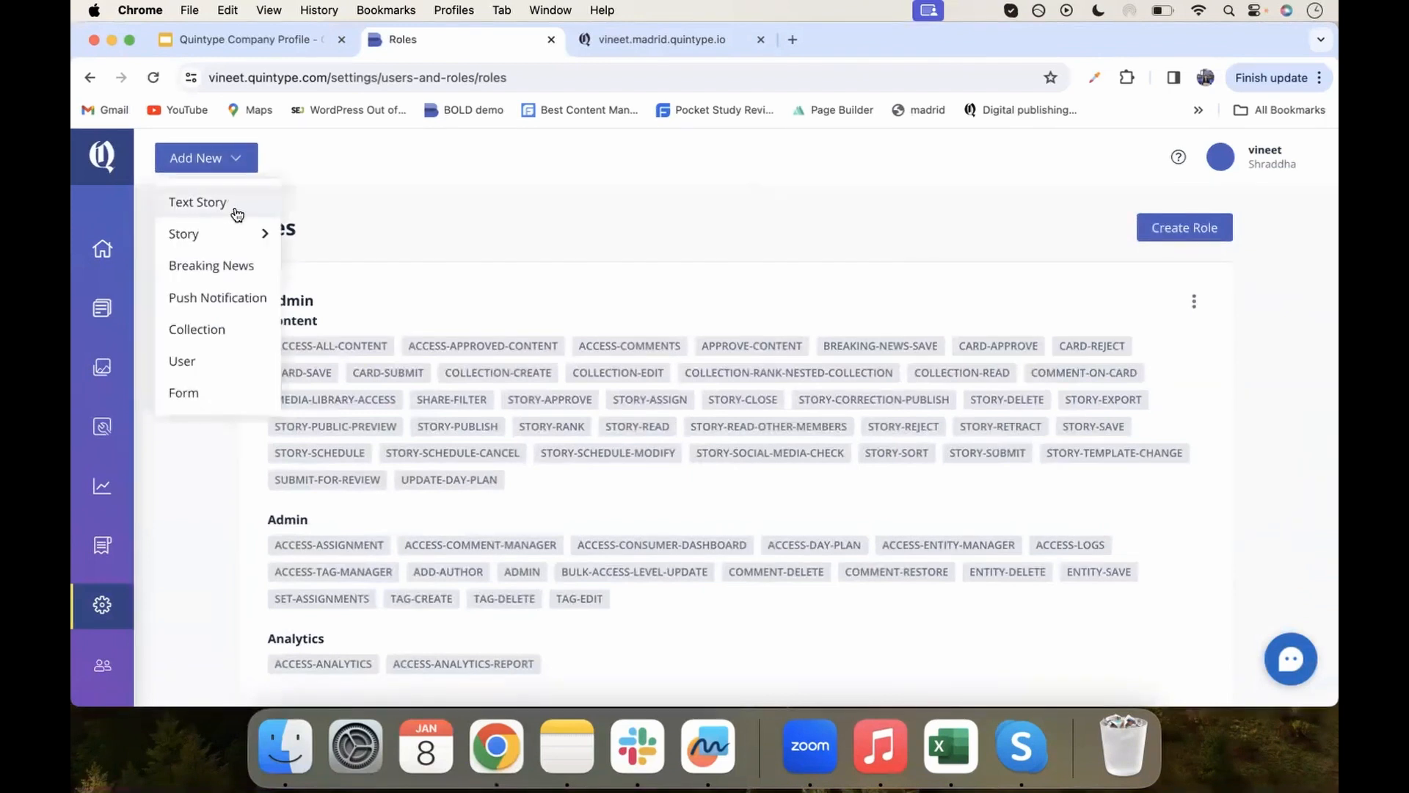
click(229, 165)
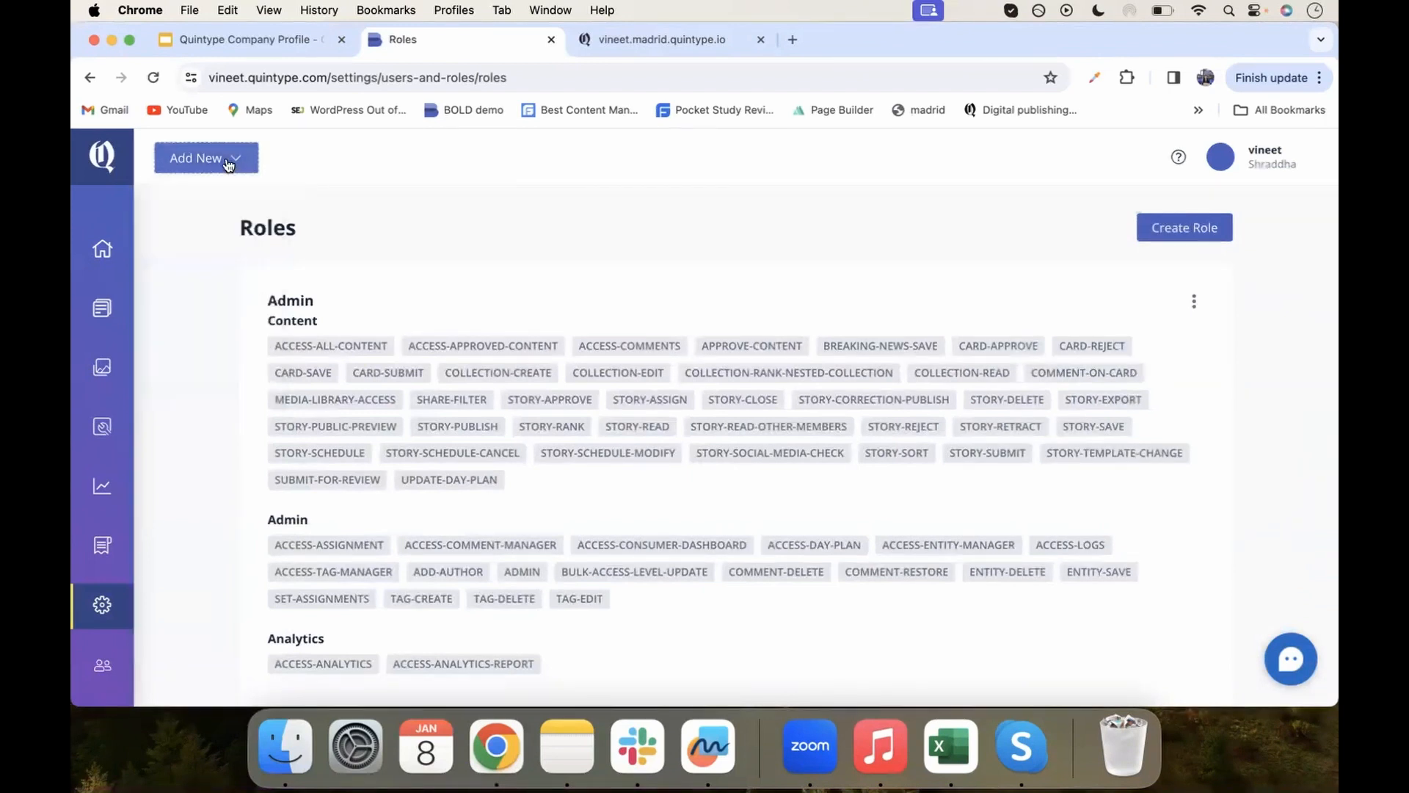
- Open the story "India to become $4 trn economy before 2024 elections: Piyush Goyal" from the workspace's Open stories
click(102, 251)
click(490, 304)
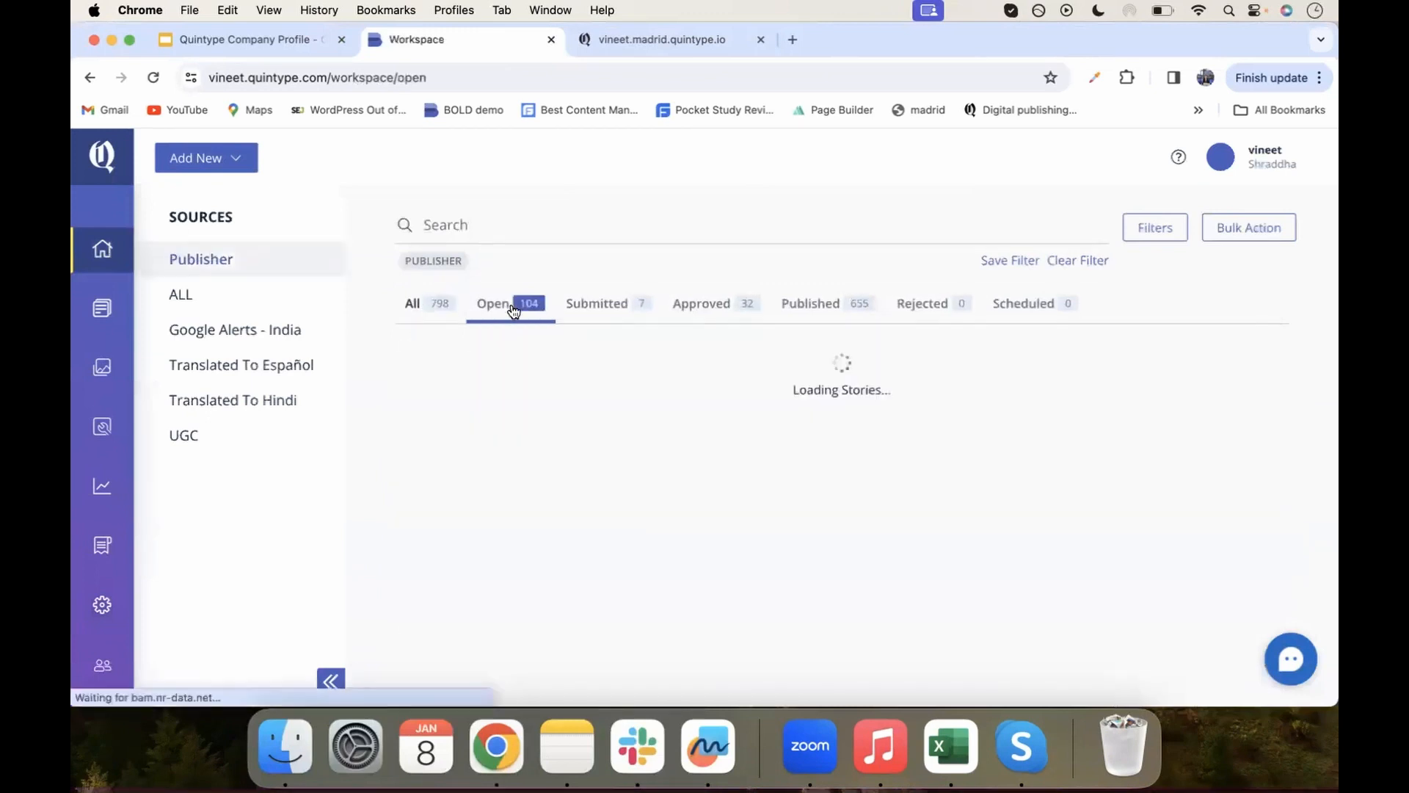
click(578, 383)
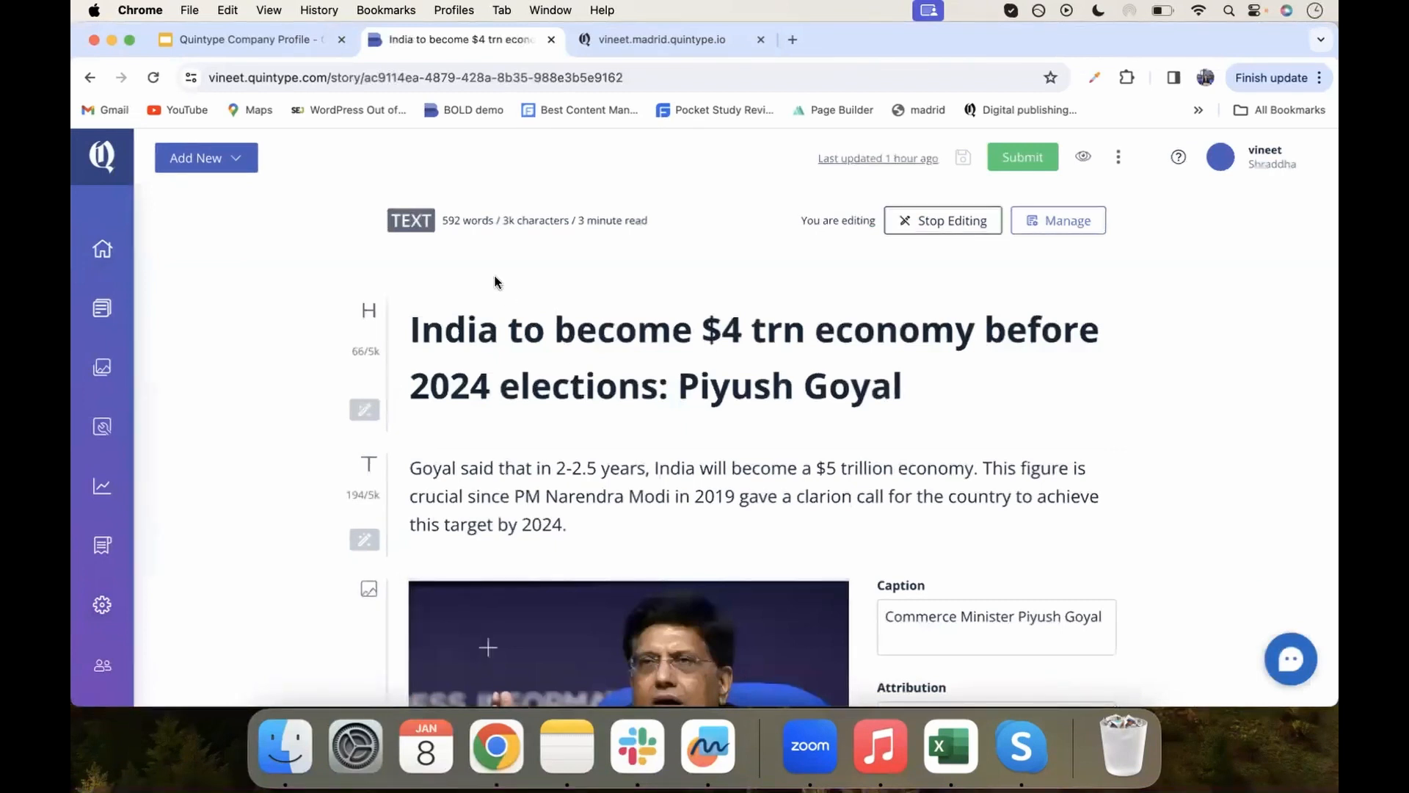
- Look through the templates available for the open text story and leave its template as Text
click(415, 221)
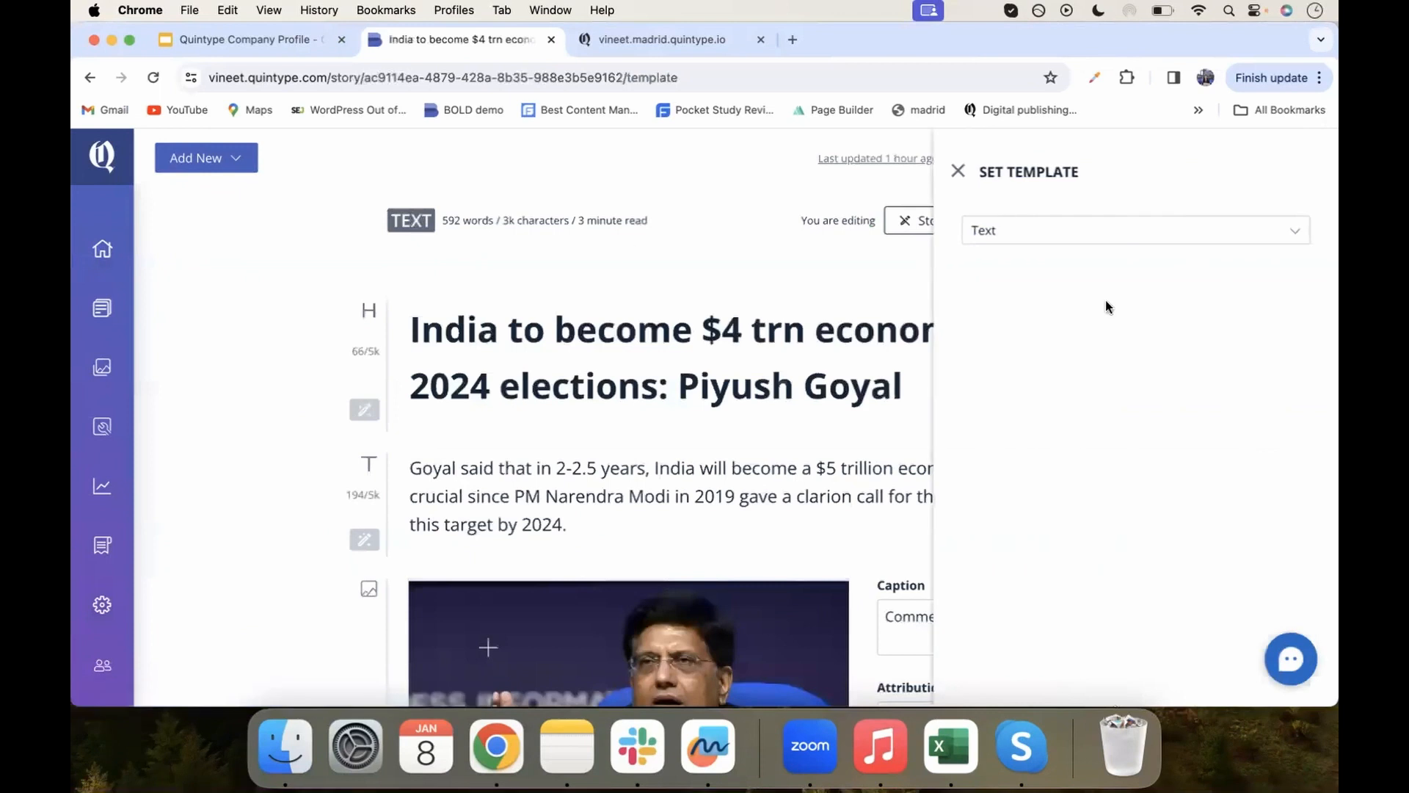
click(1091, 237)
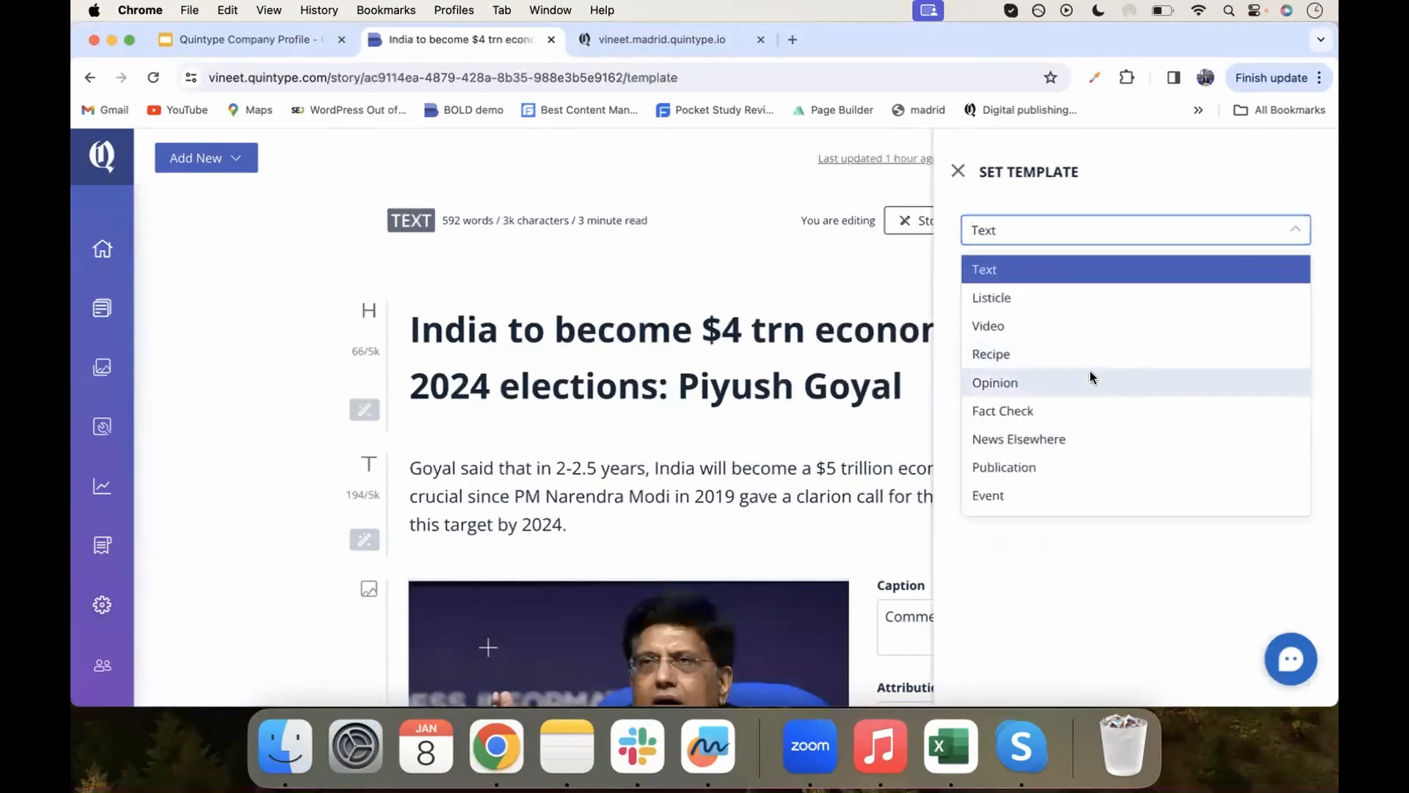
scroll(1091, 376, down, 5)
scroll(1091, 376, down, 2)
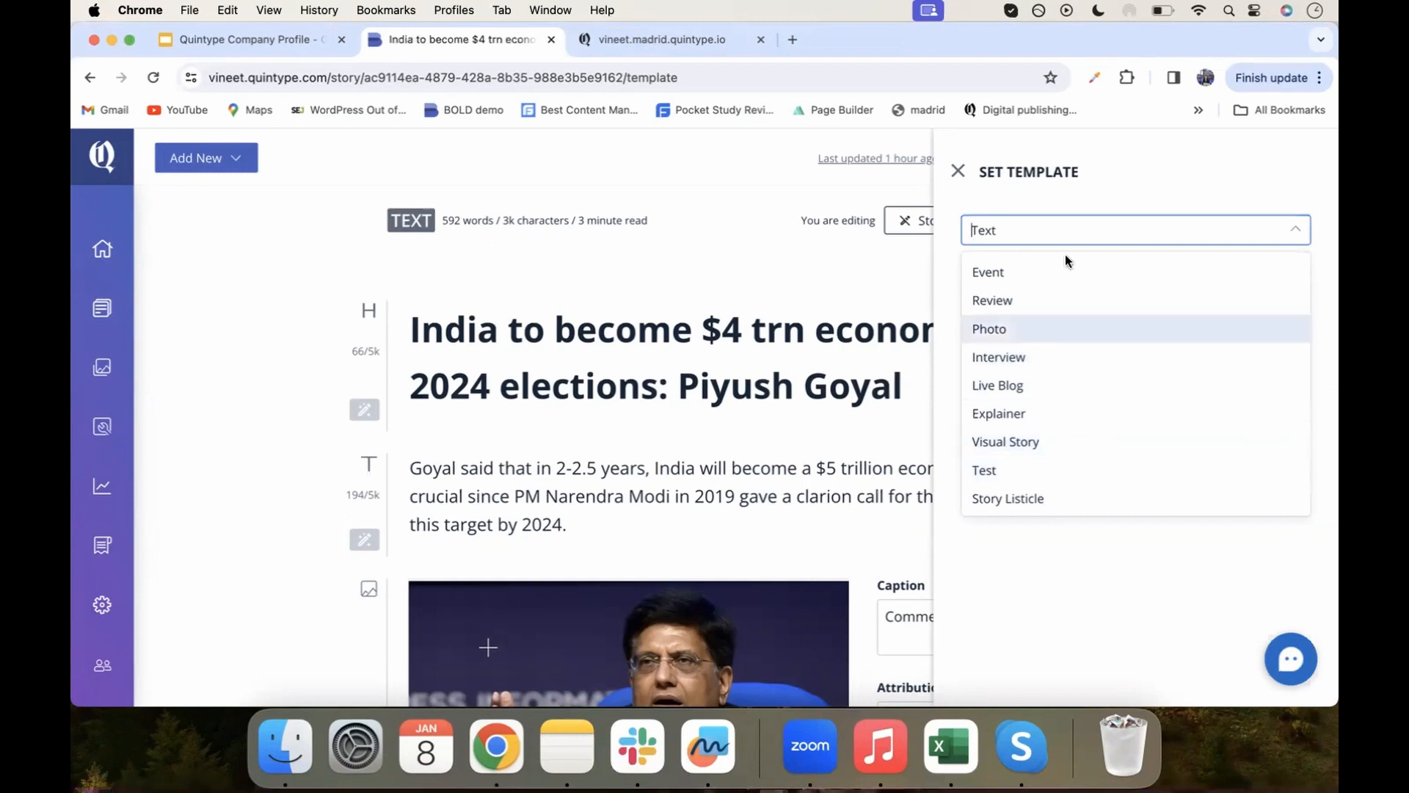
click(958, 174)
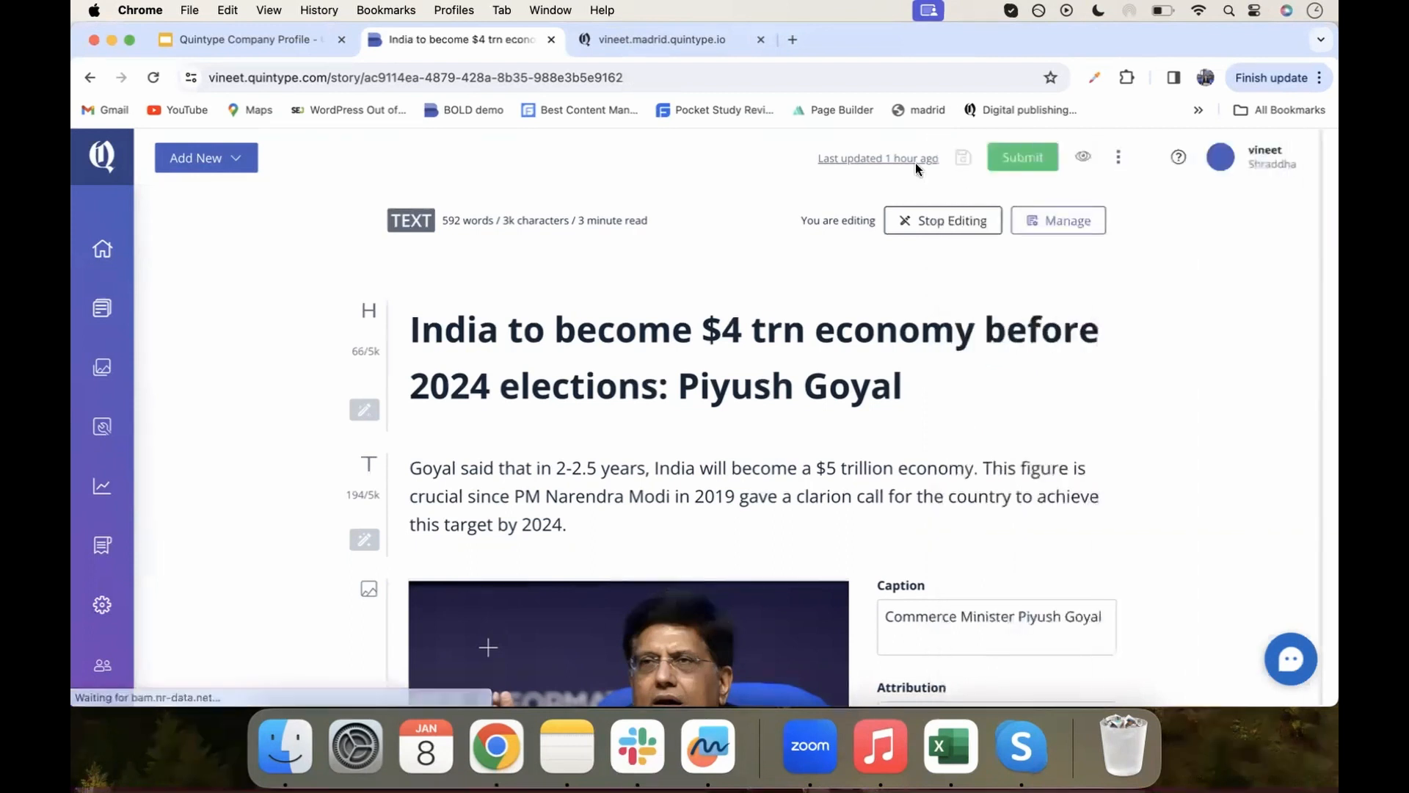
- On the published site, open the web story "Six salt lakes to visit in the Middle East this year" and page through its slides
click(654, 42)
scroll(592, 461, down, 20)
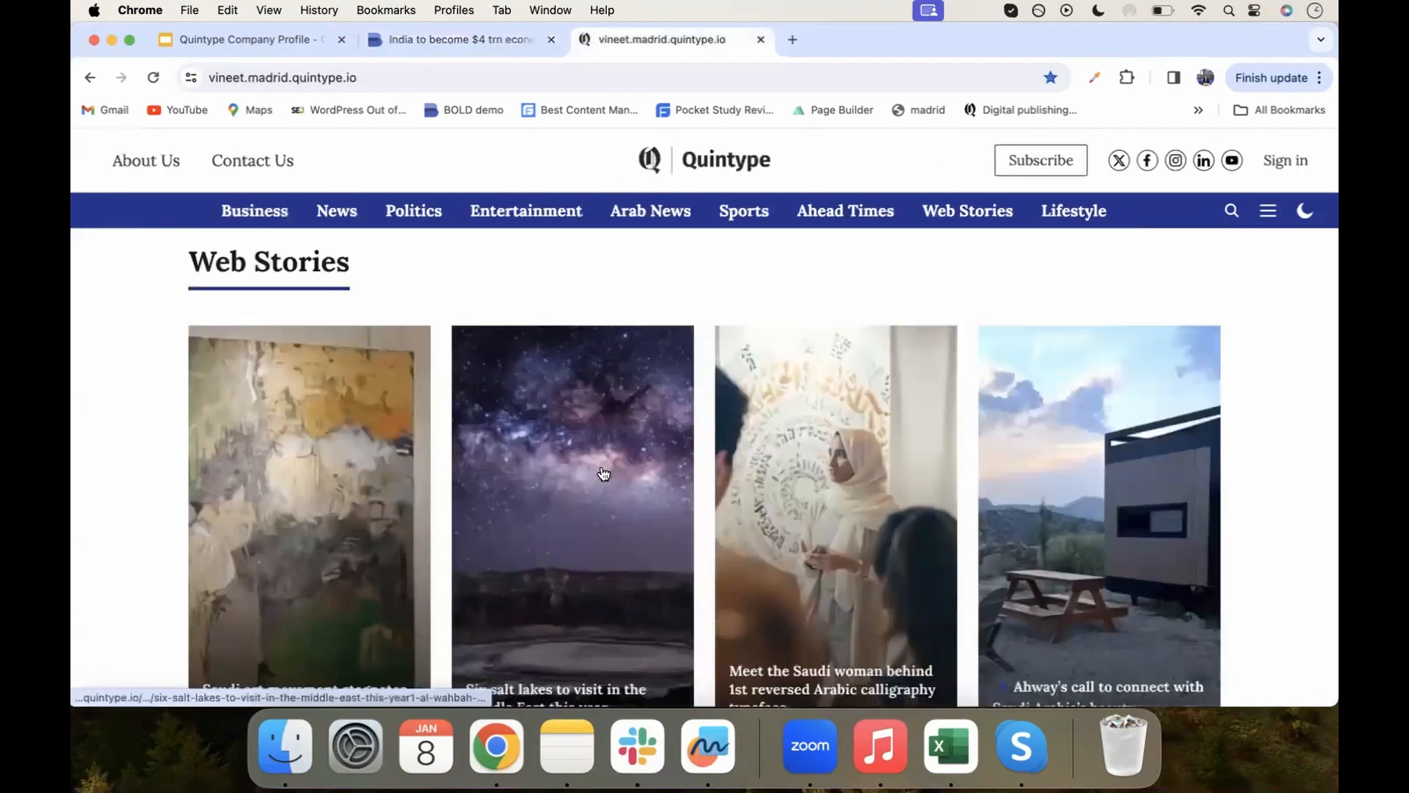
click(602, 471)
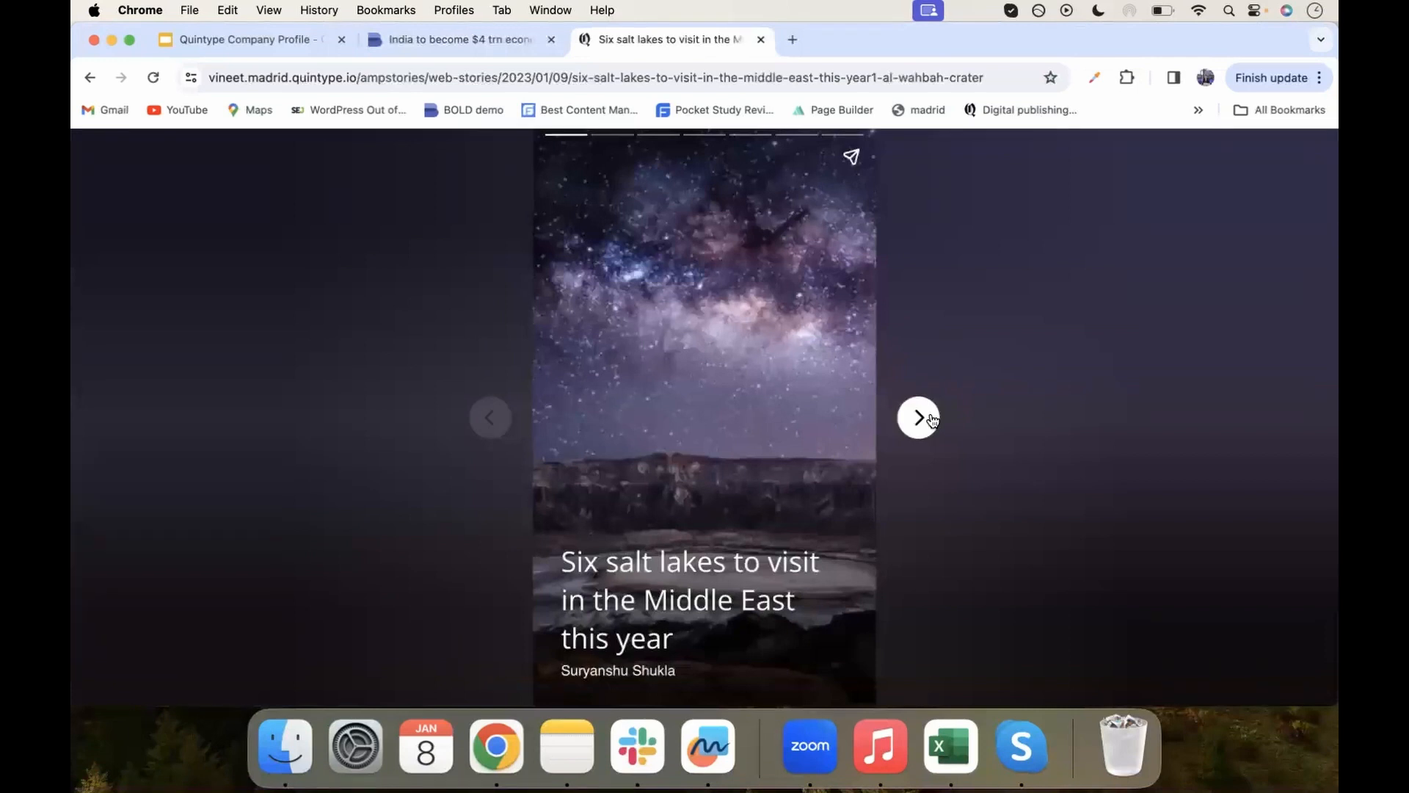
click(930, 419)
click(930, 419)
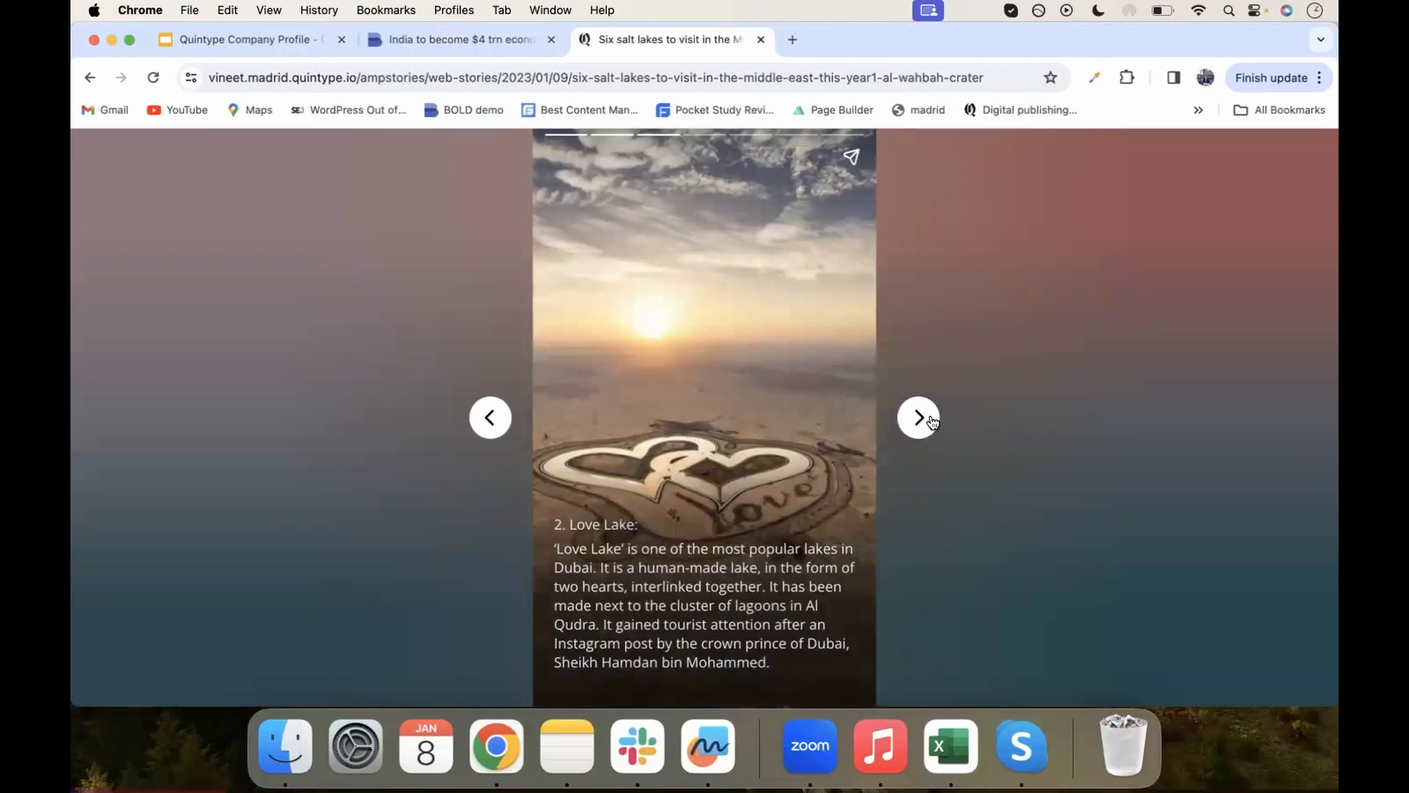
click(931, 419)
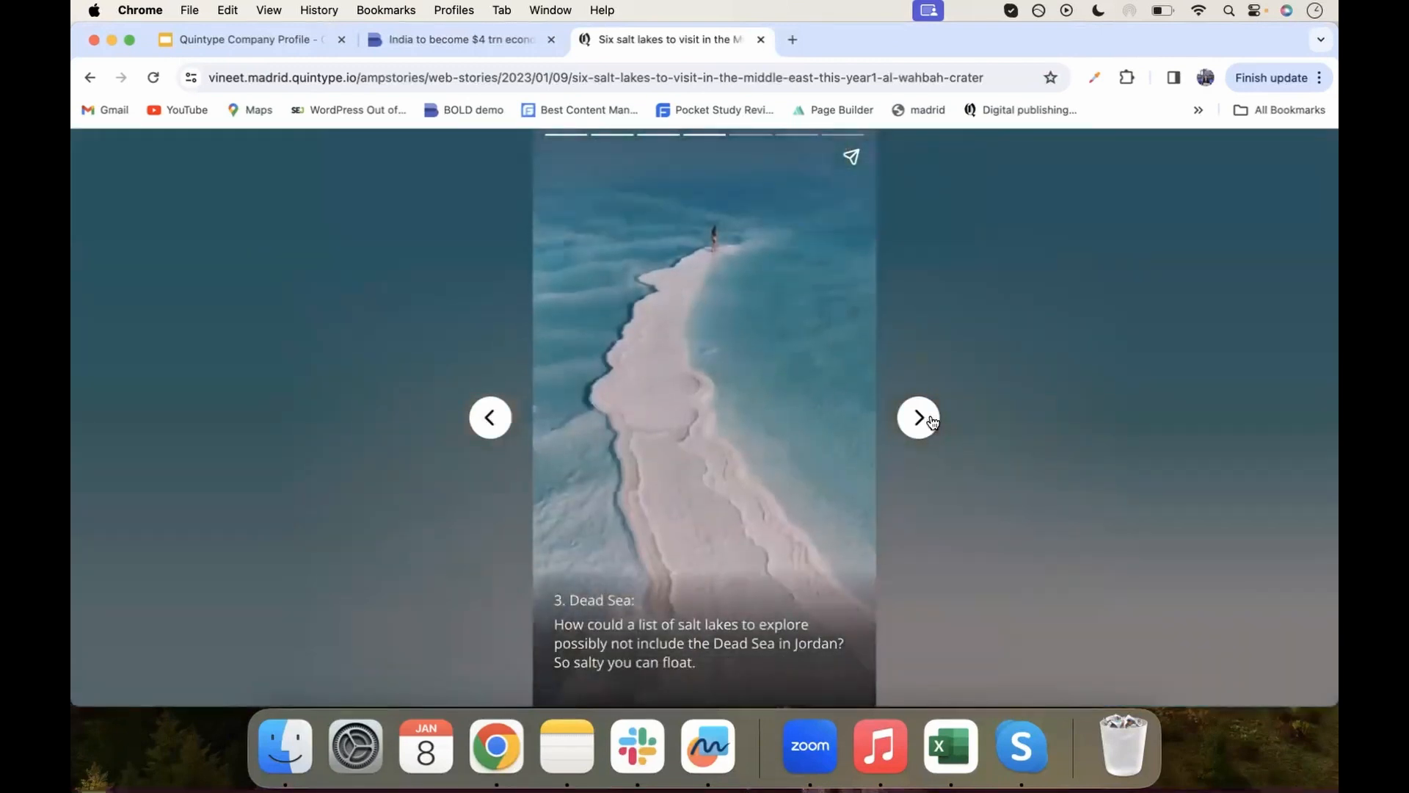
click(931, 419)
click(931, 420)
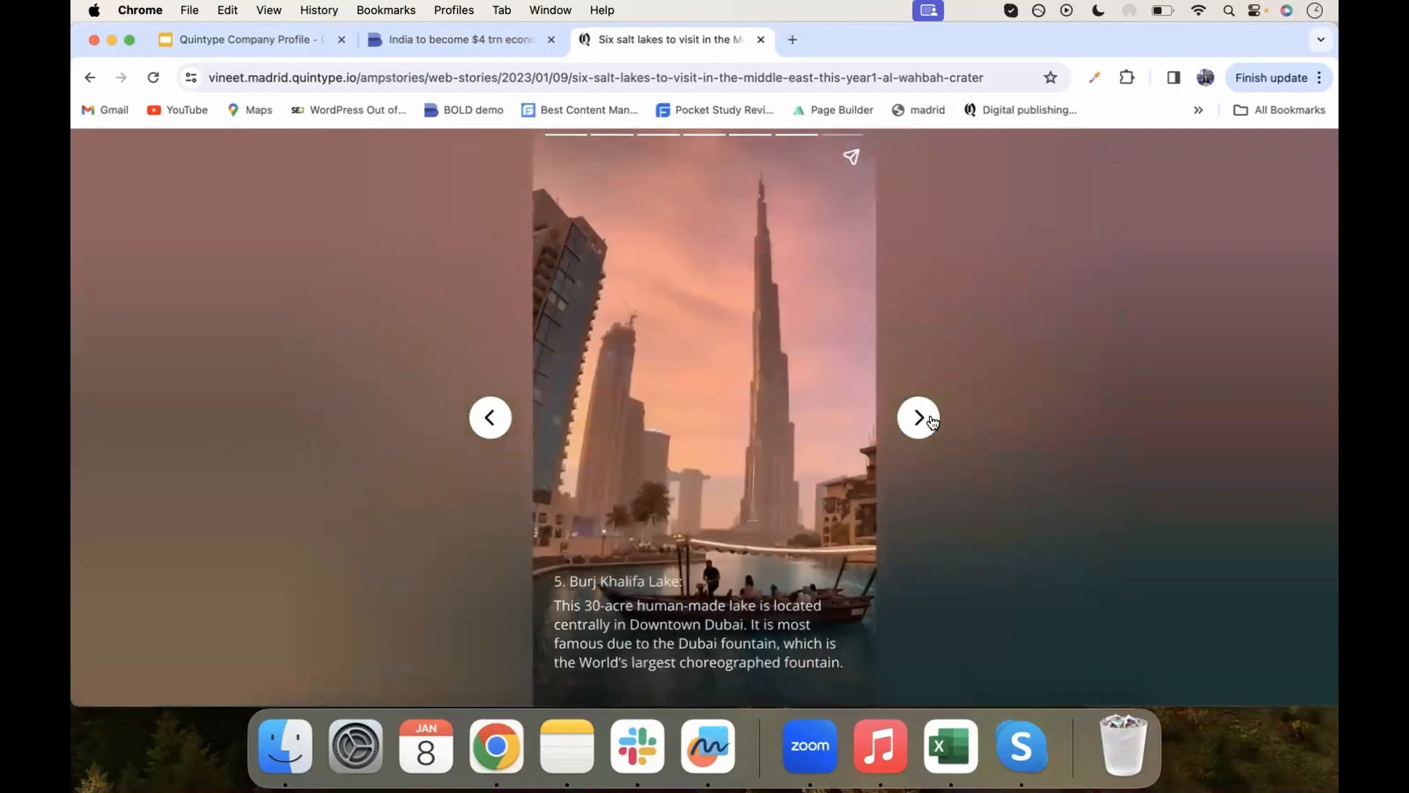
click(931, 419)
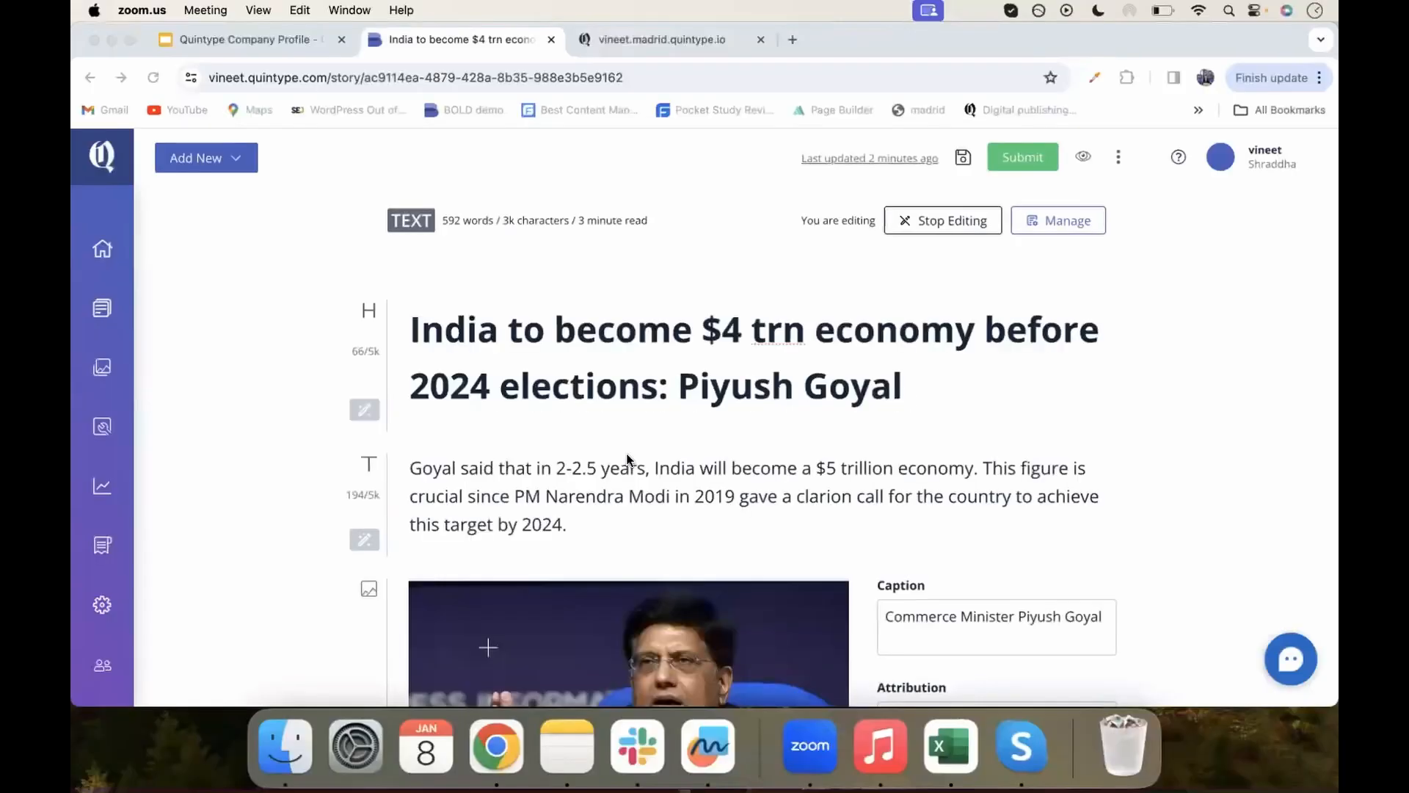
- Insert an embed element directly above the Bharat Mandapam tweet in the story body
scroll(628, 456, down, 15)
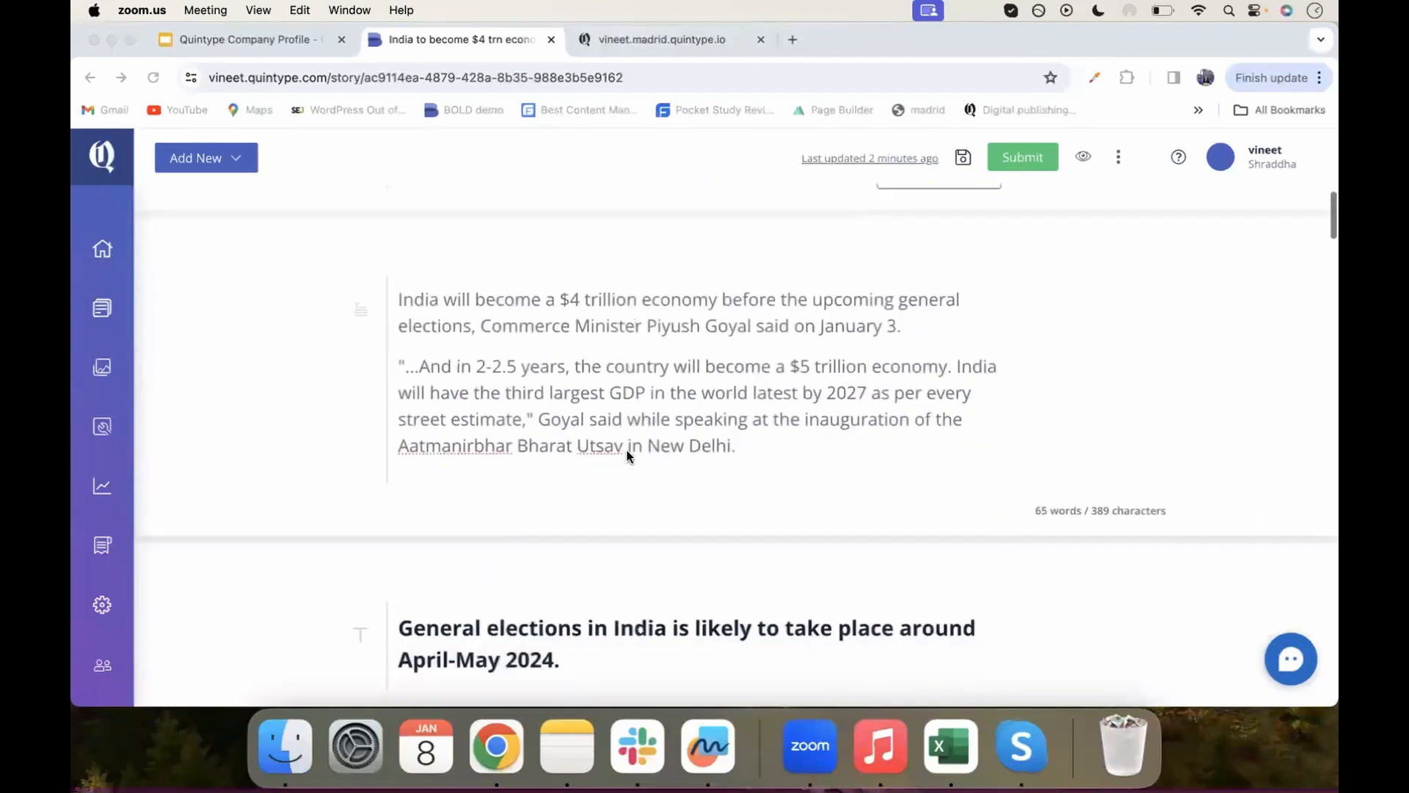
scroll(628, 456, down, 15)
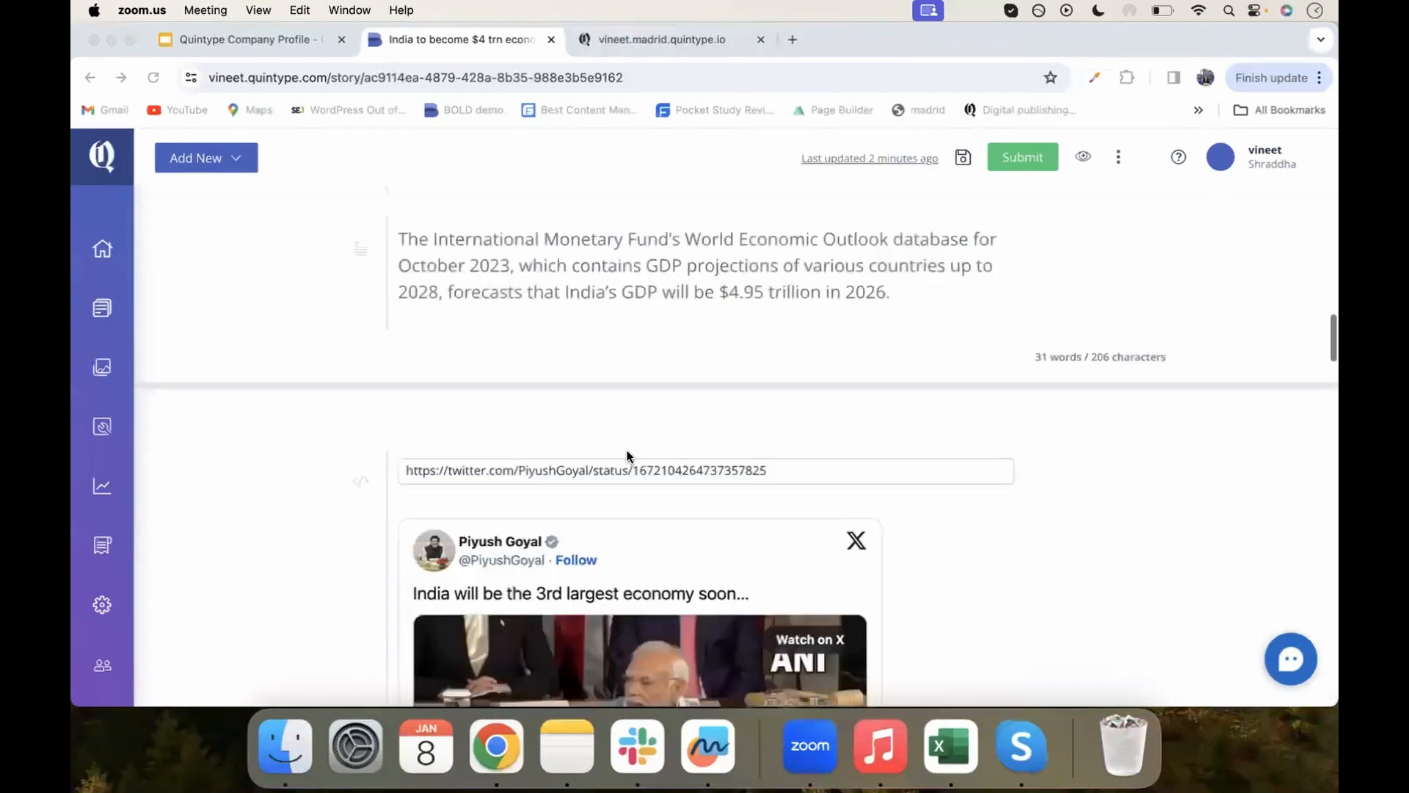
scroll(628, 454, down, 15)
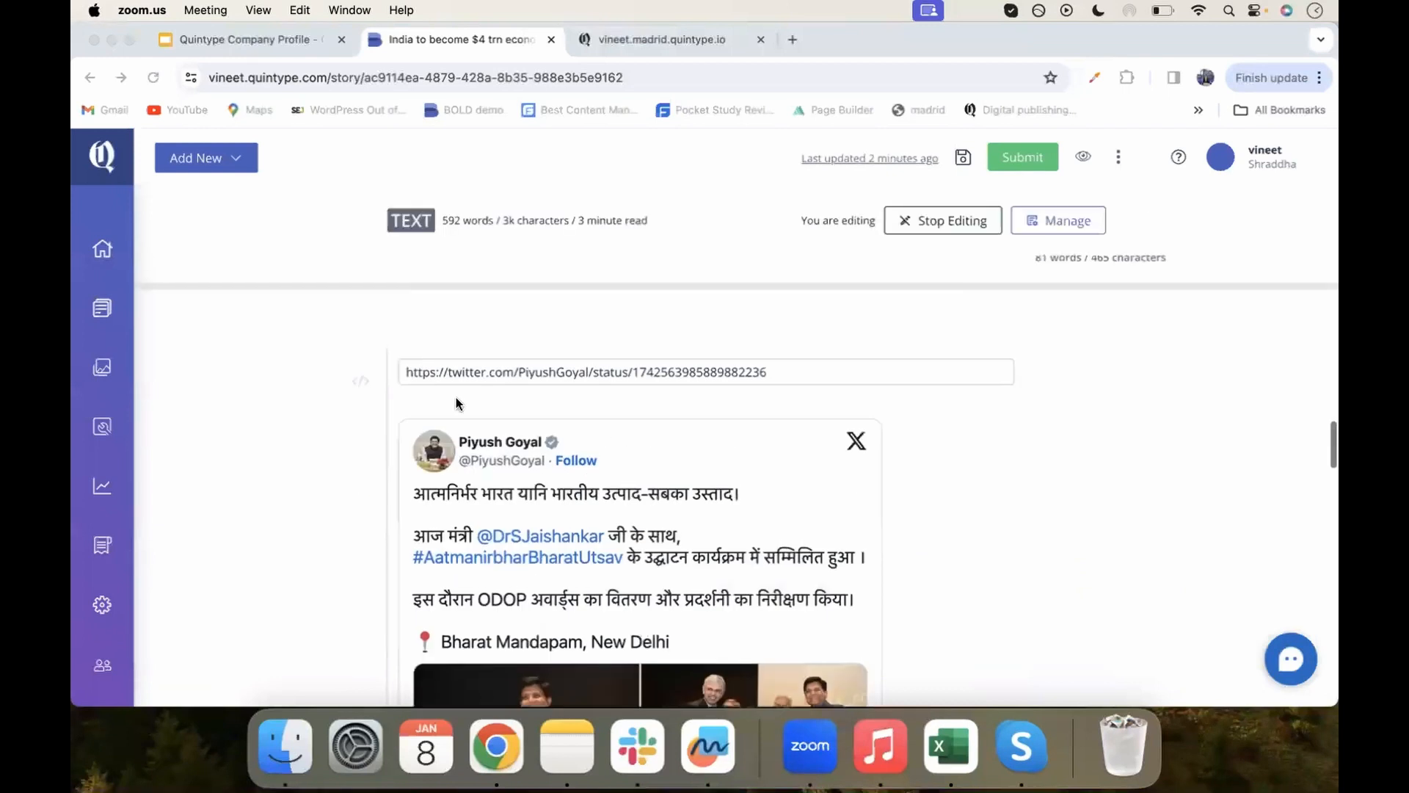
click(367, 355)
click(361, 346)
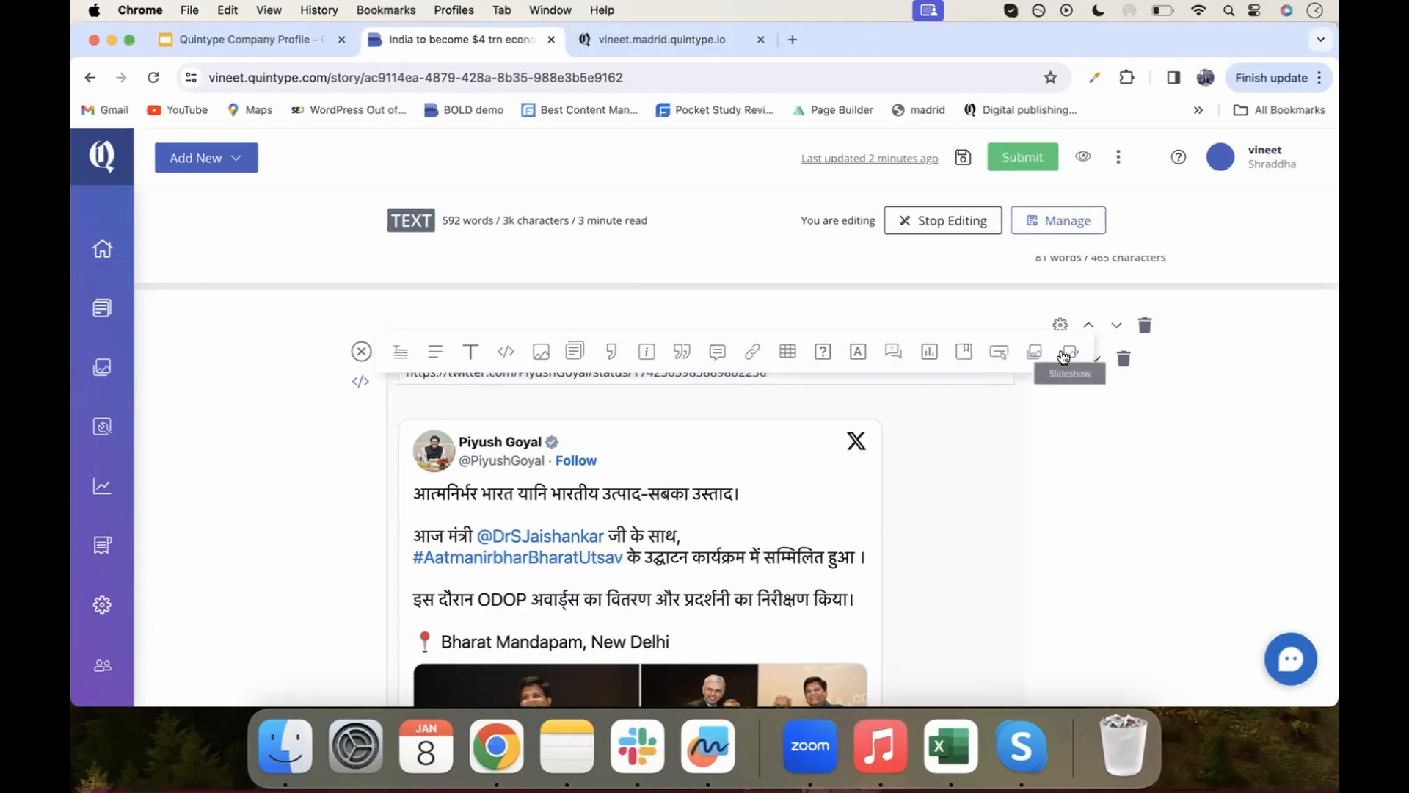
click(503, 360)
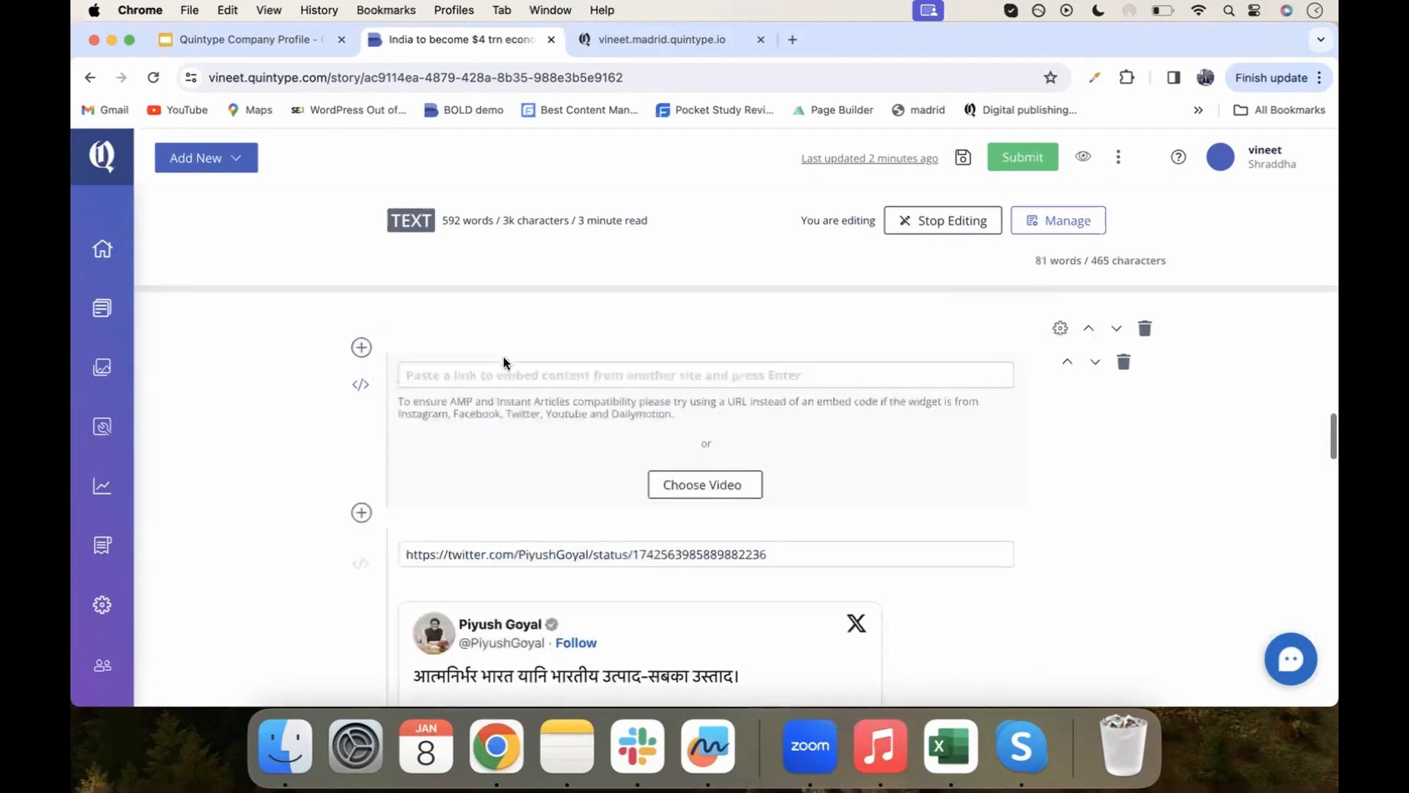
- Search the YouTube videos for "Piyush Goyal" and embed "Listen to Shri Piyush Goyal's heart-to-heart conversation in his podcast" in the new element
click(717, 487)
click(1015, 225)
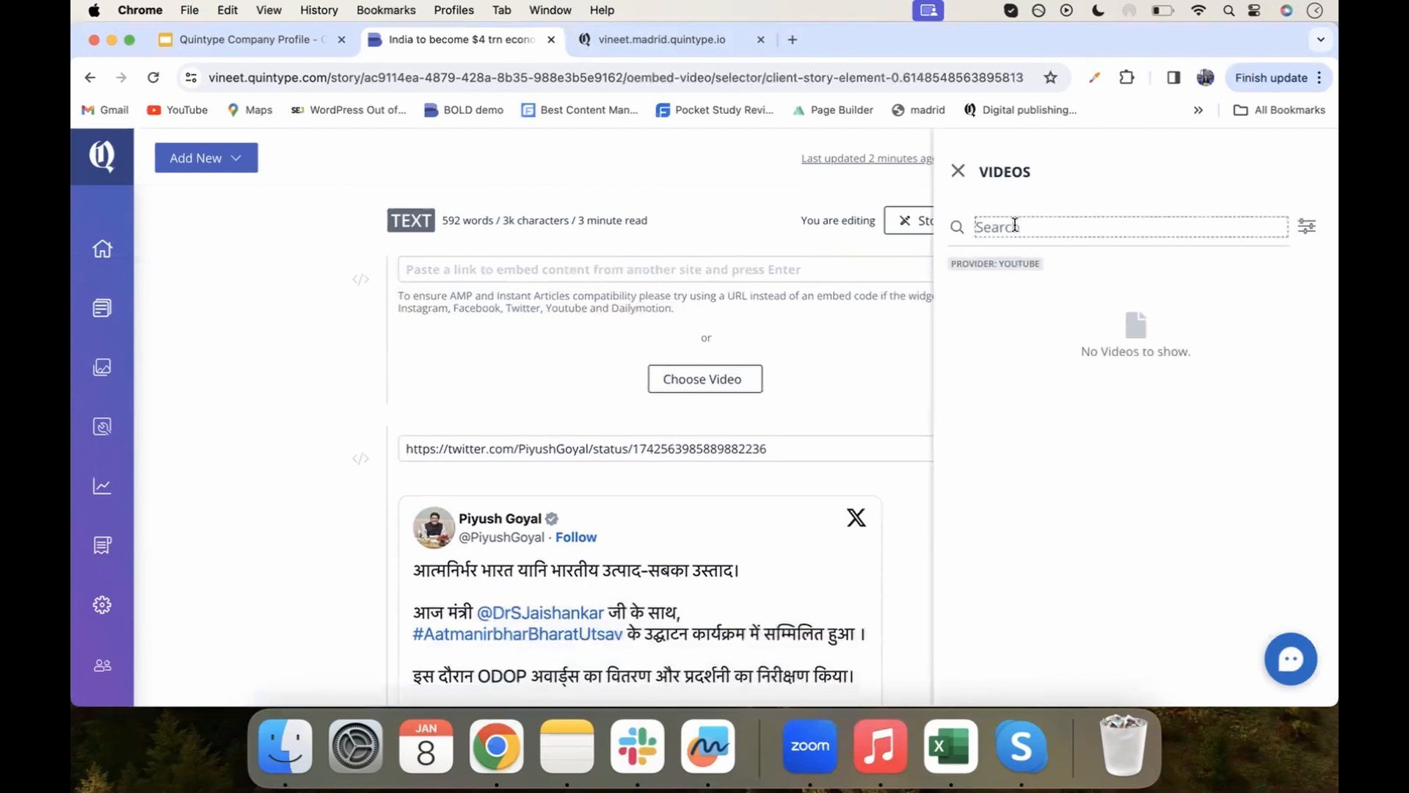
text(Piyush Goyal)
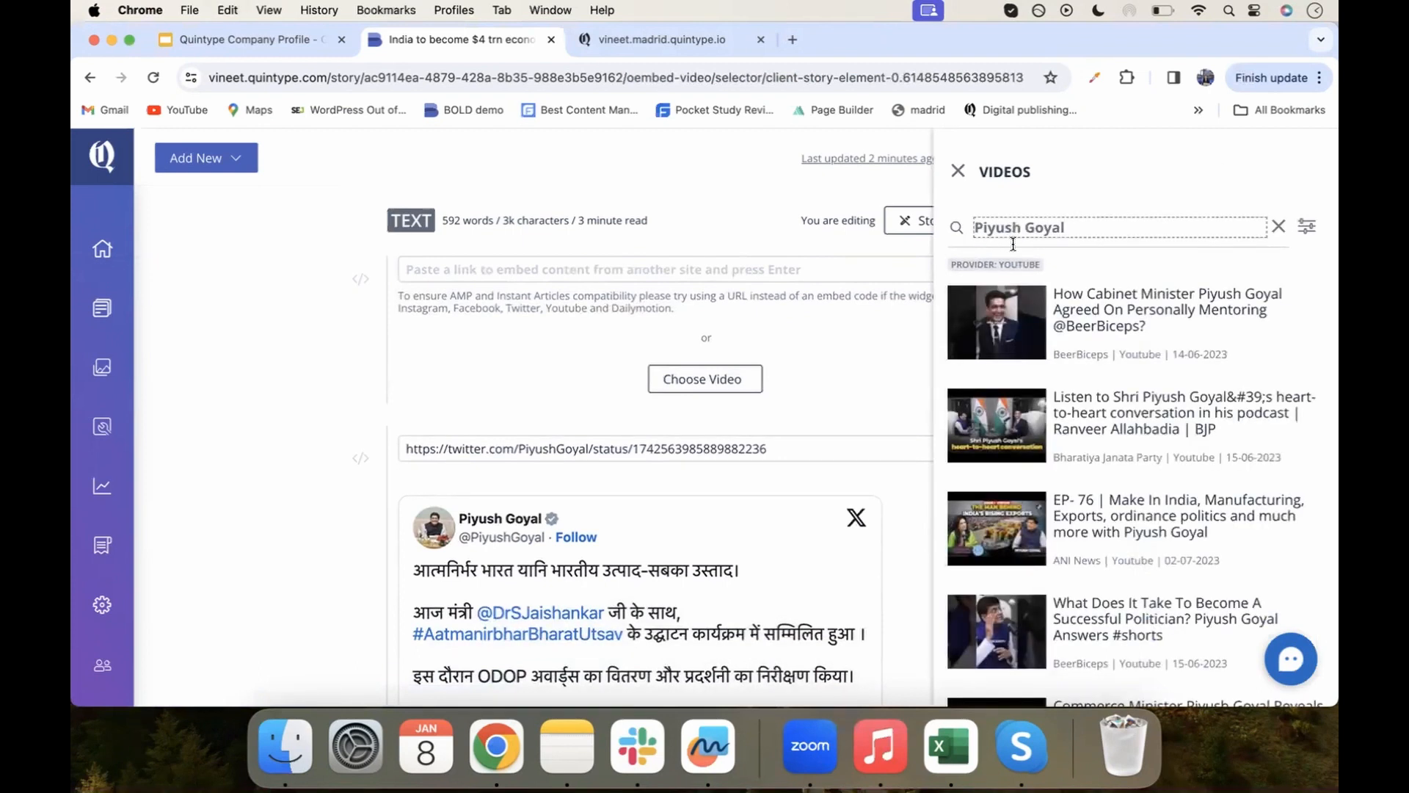
click(1013, 422)
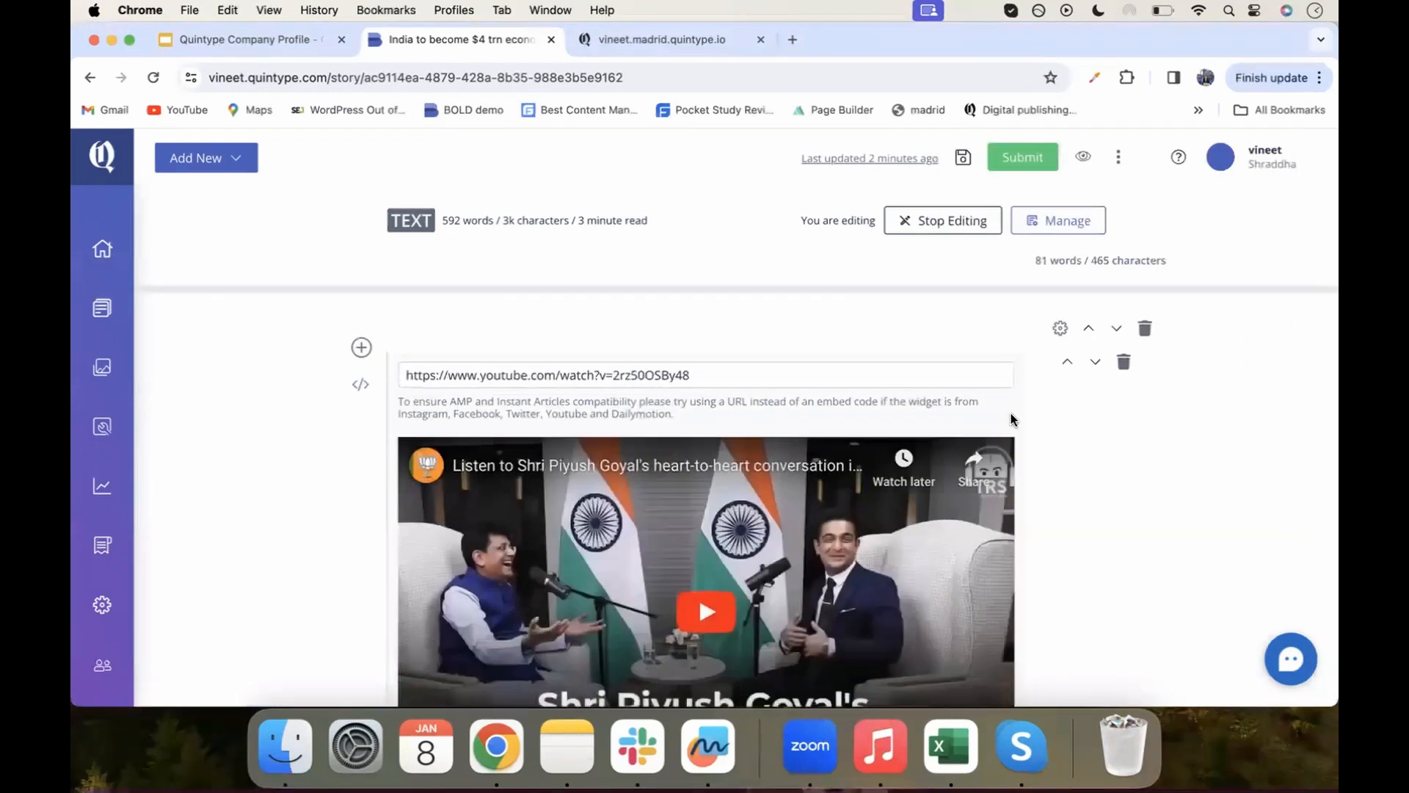
scroll(1077, 483, down, 1)
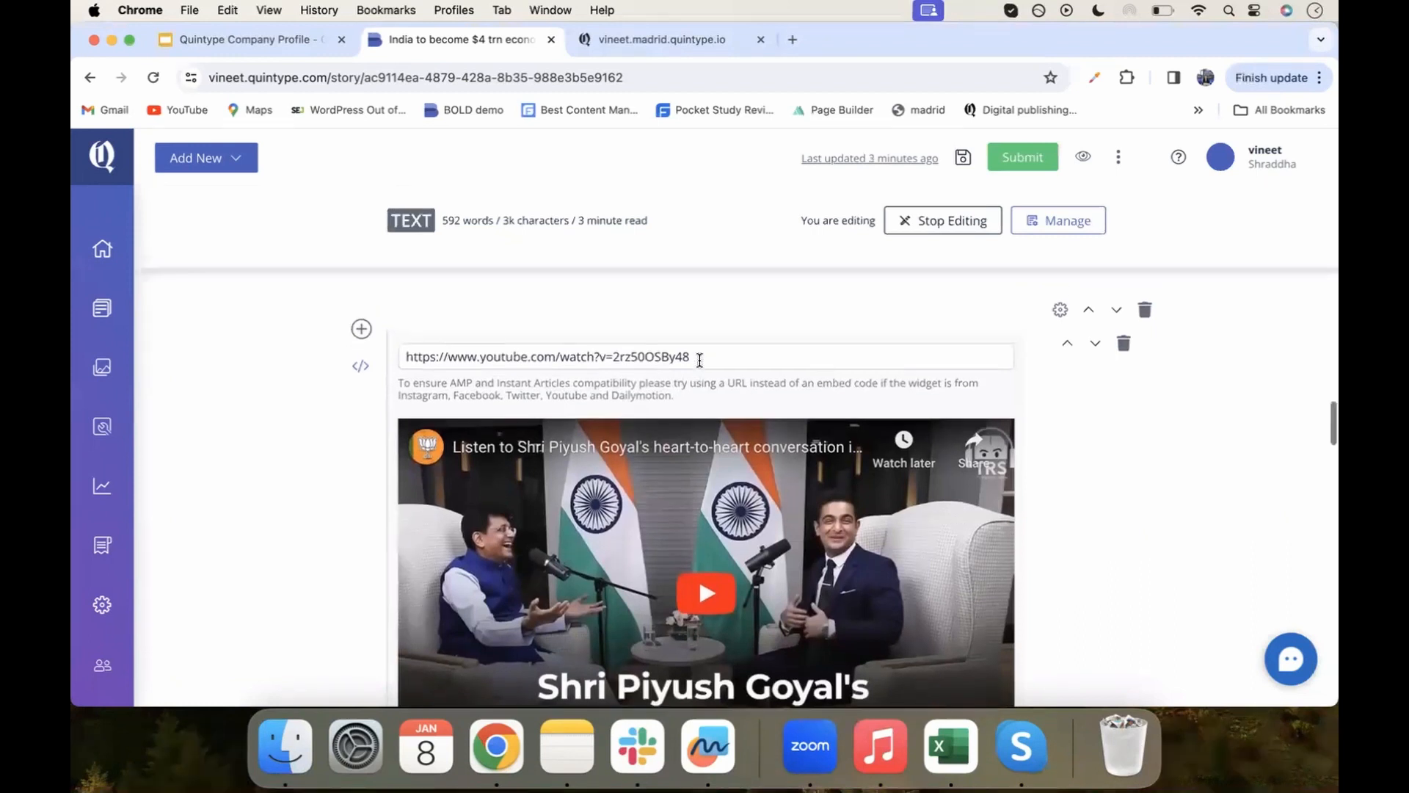
- View the element types that can be inserted above the paragraph starting "The Indian economy has been a bright spot"
scroll(700, 360, down, 10)
scroll(700, 359, up, 2)
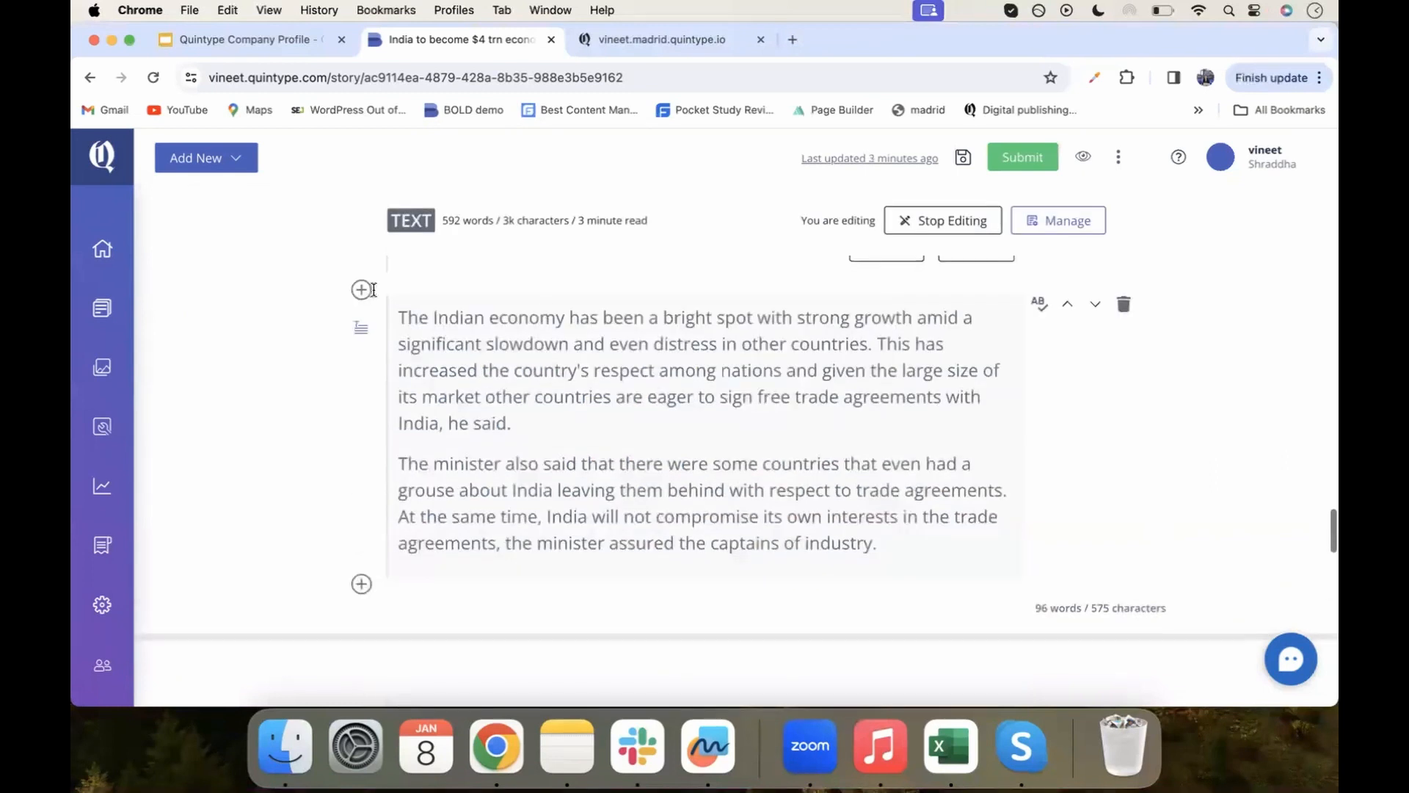
click(361, 290)
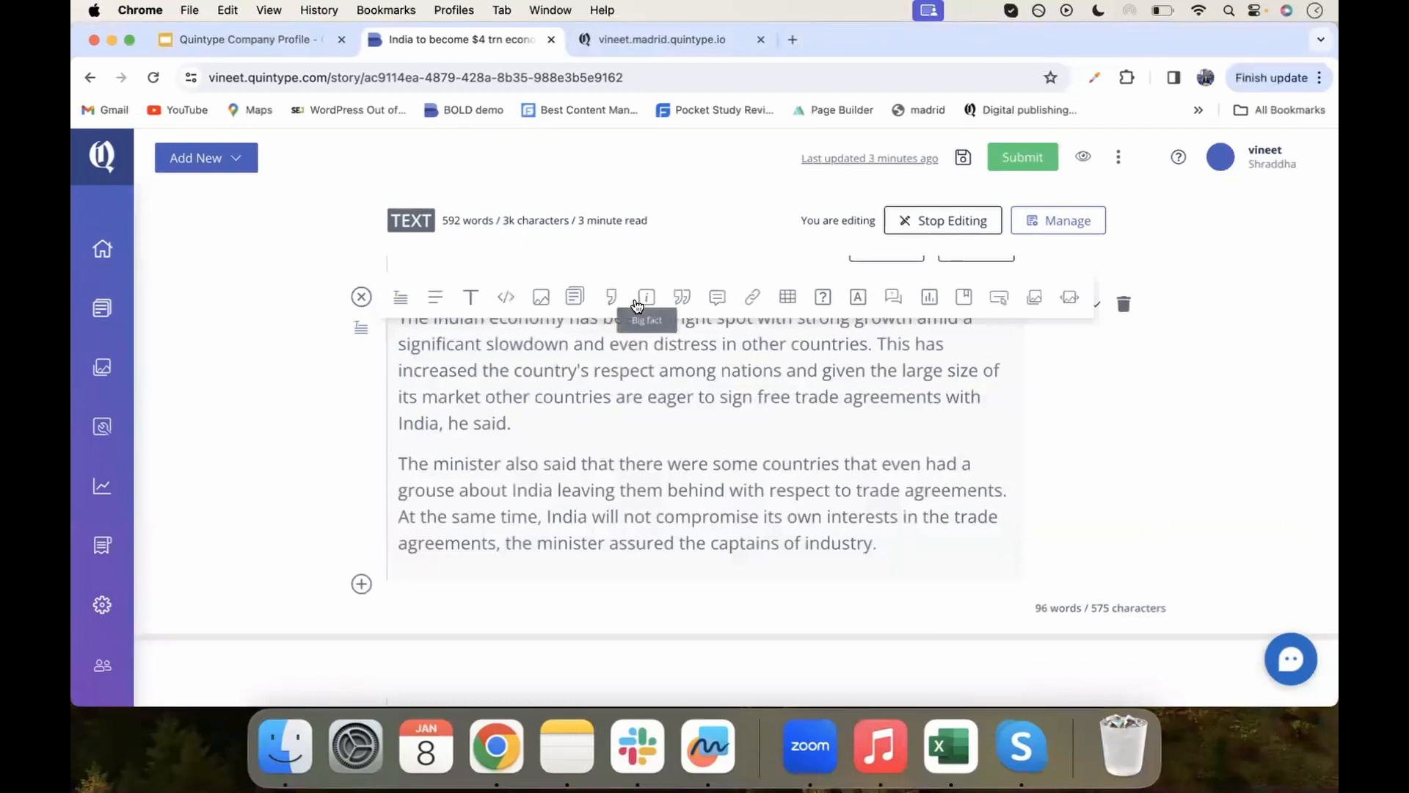
triple_click(636, 468)
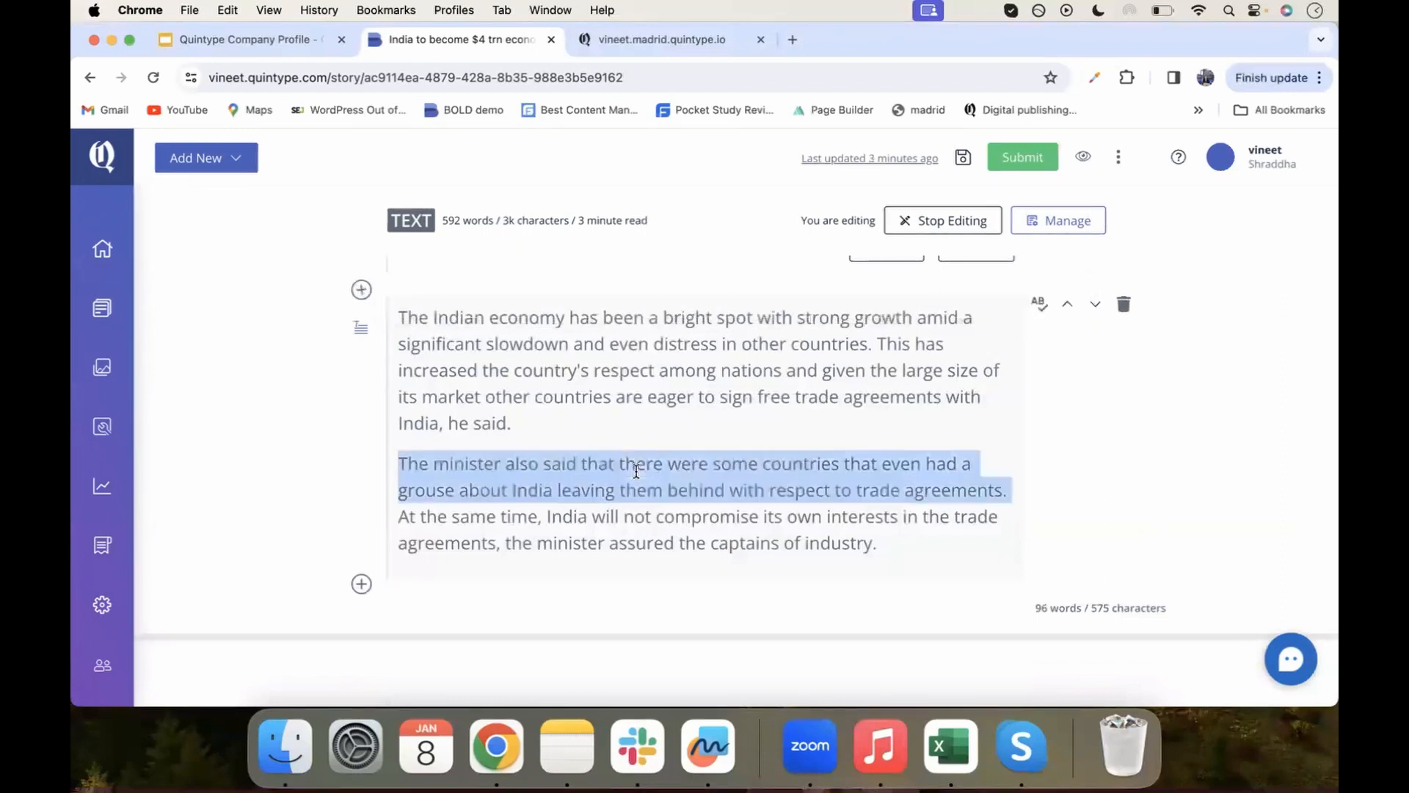
- View the text formatting options and heading levels available for the paragraph starting "...And in 2-2.5 years", leaving it unformatted
scroll(635, 469, up, 15)
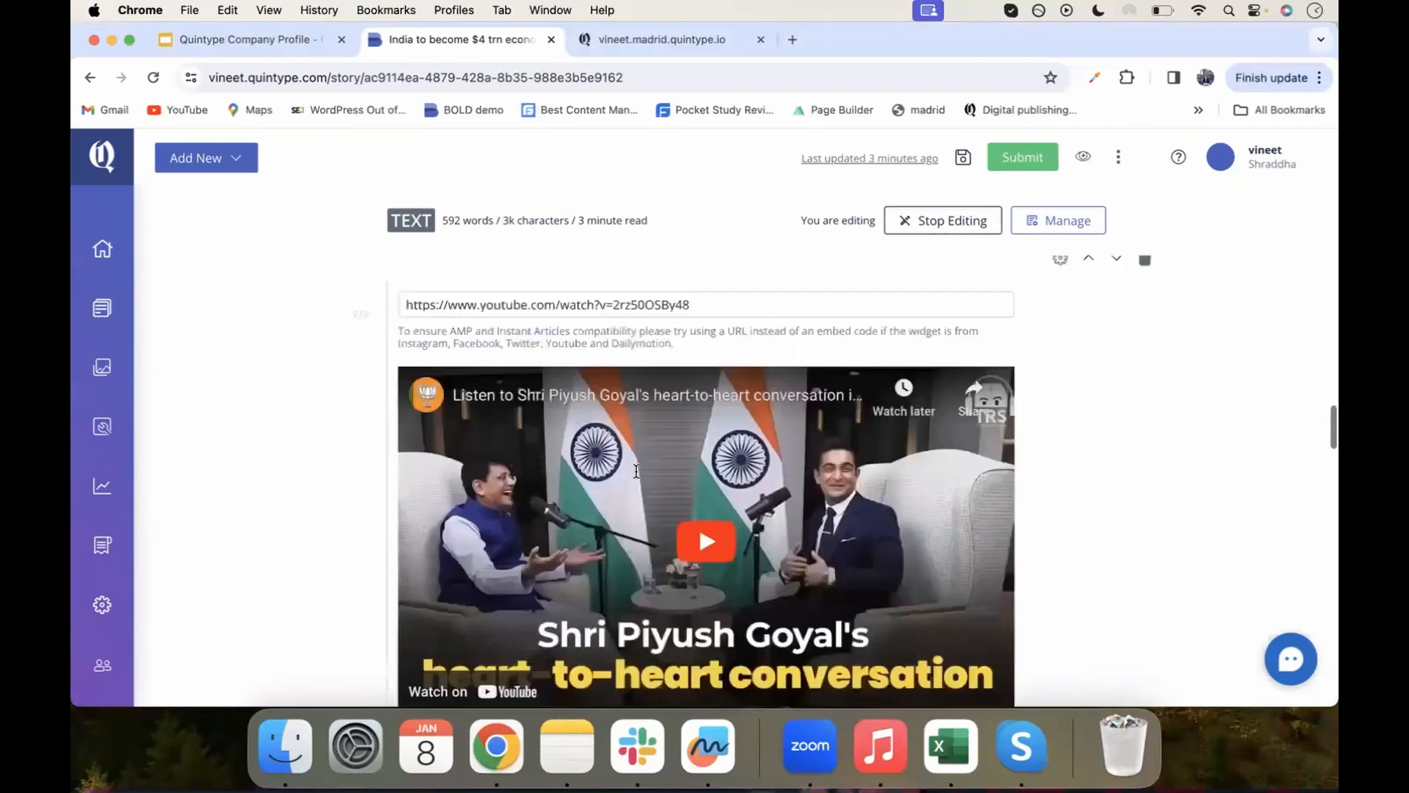
scroll(636, 470, up, 10)
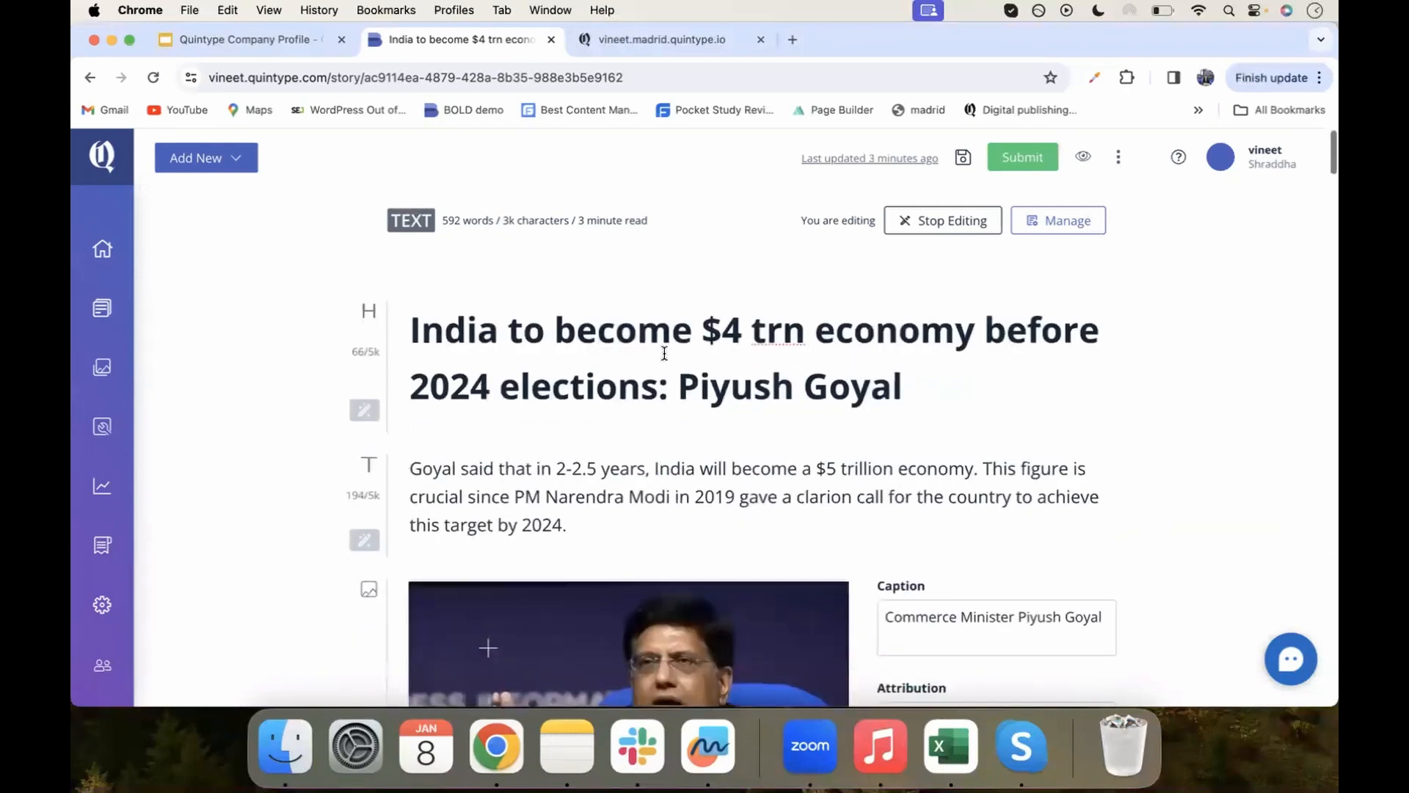
triple_click(664, 353)
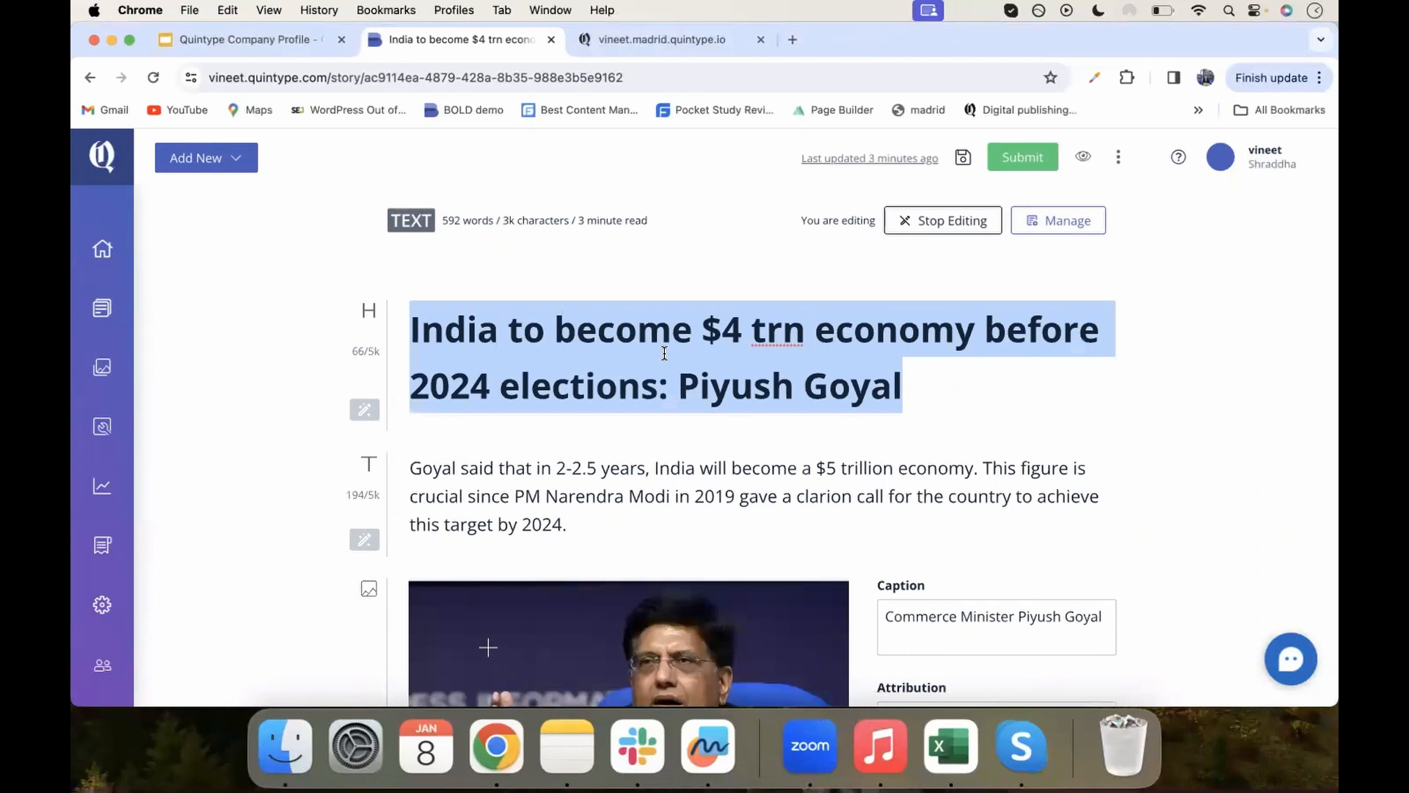
scroll(616, 440, down, 10)
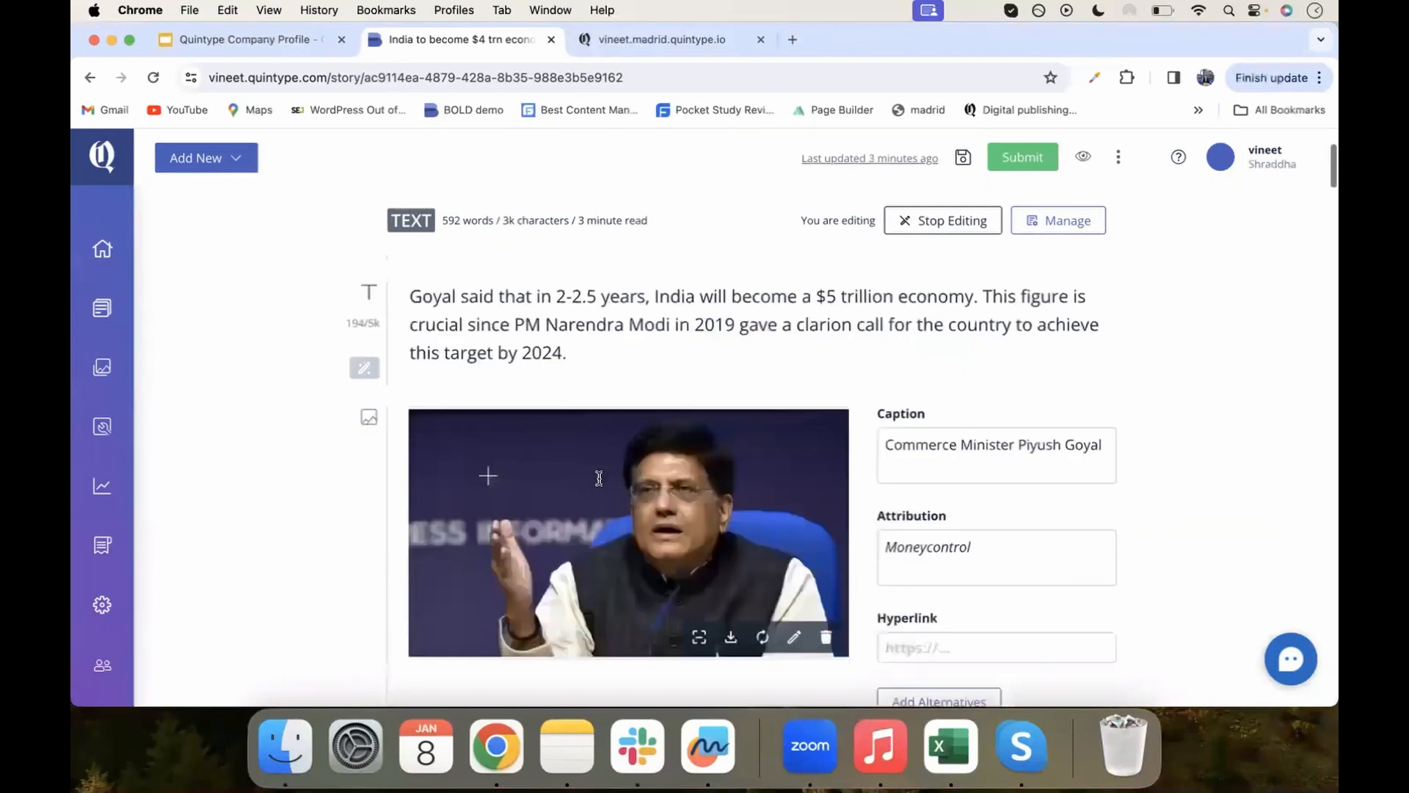
triple_click(600, 474)
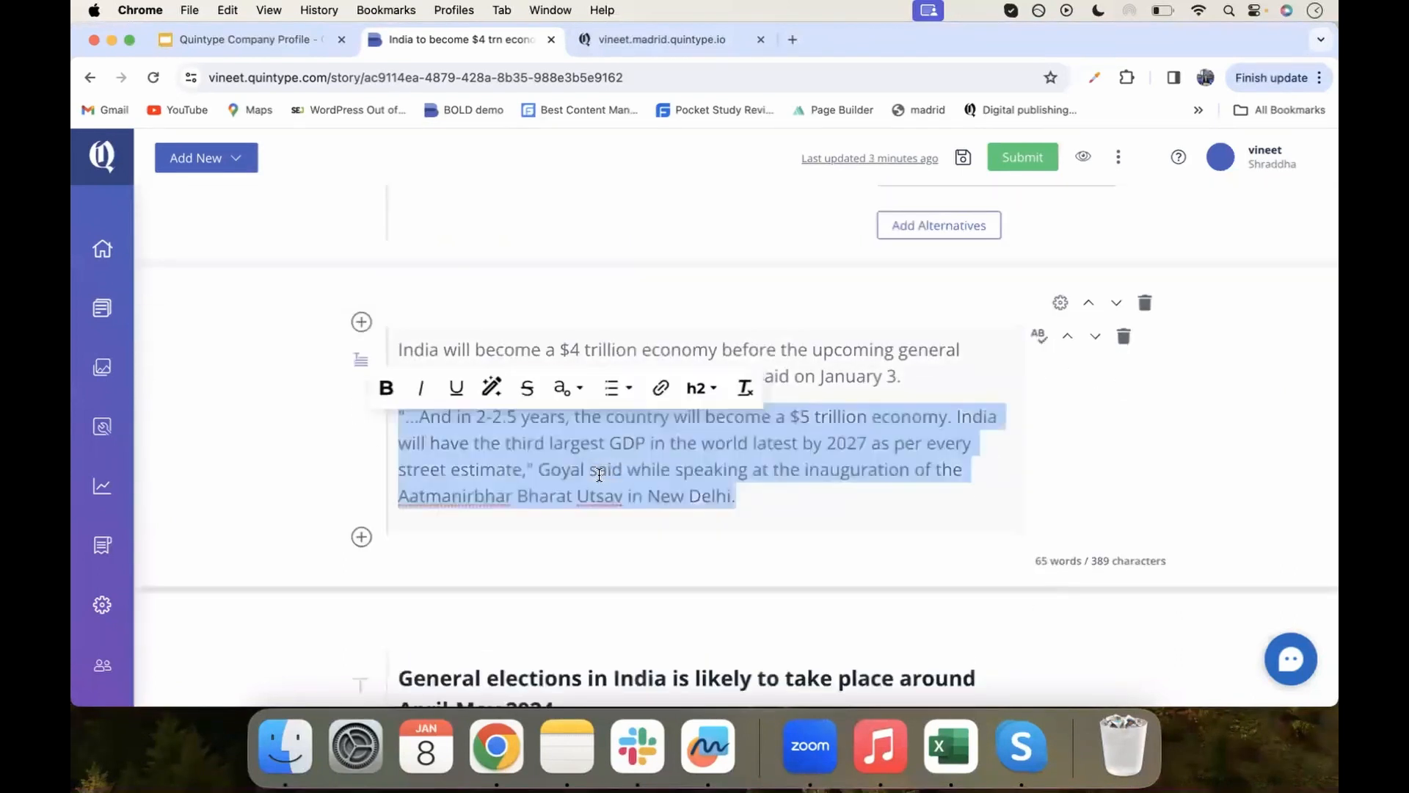
click(709, 388)
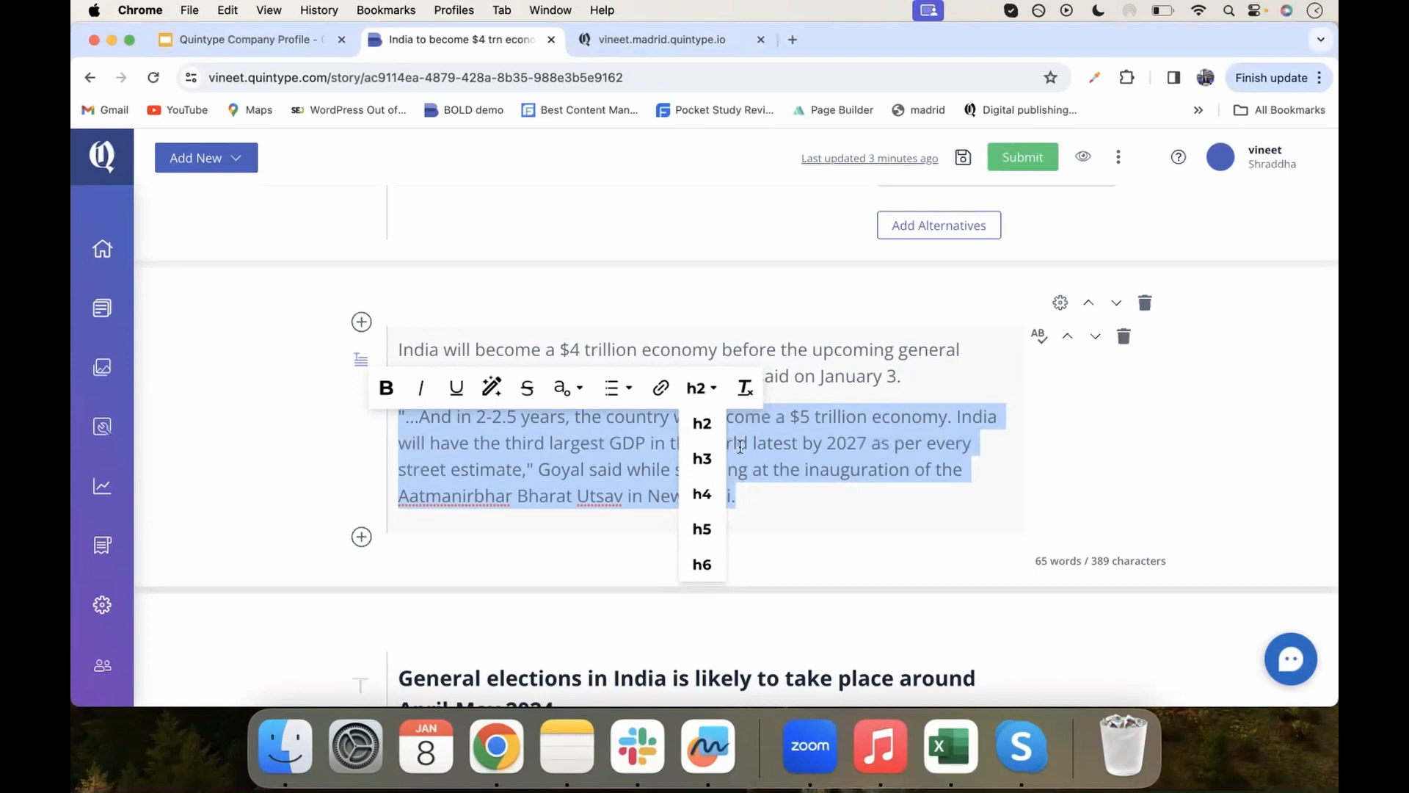
click(740, 447)
- Look through the story's elements from the headline down to the captioned photos of Piyush Goyal and S Jaishankar
scroll(823, 446, up, 15)
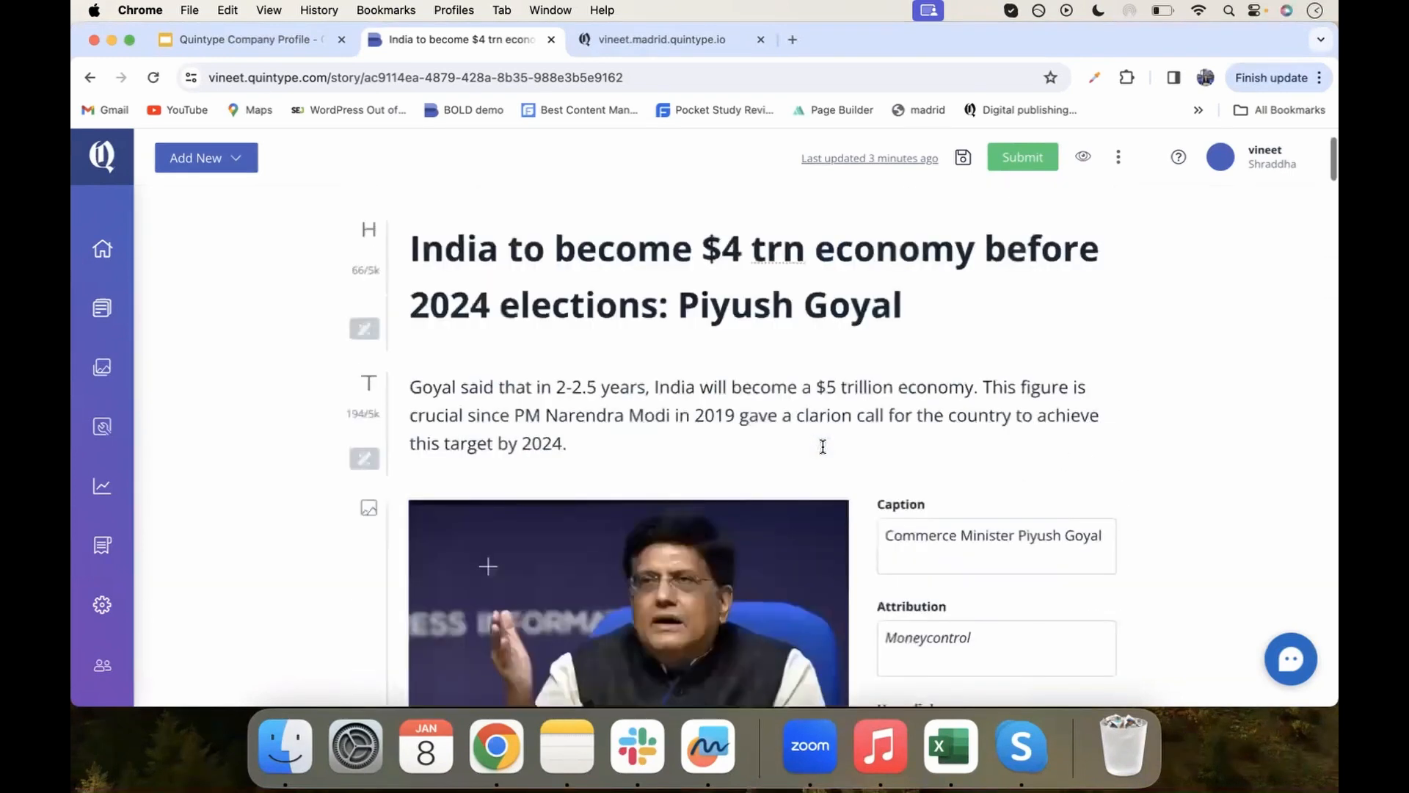
scroll(823, 446, up, 2)
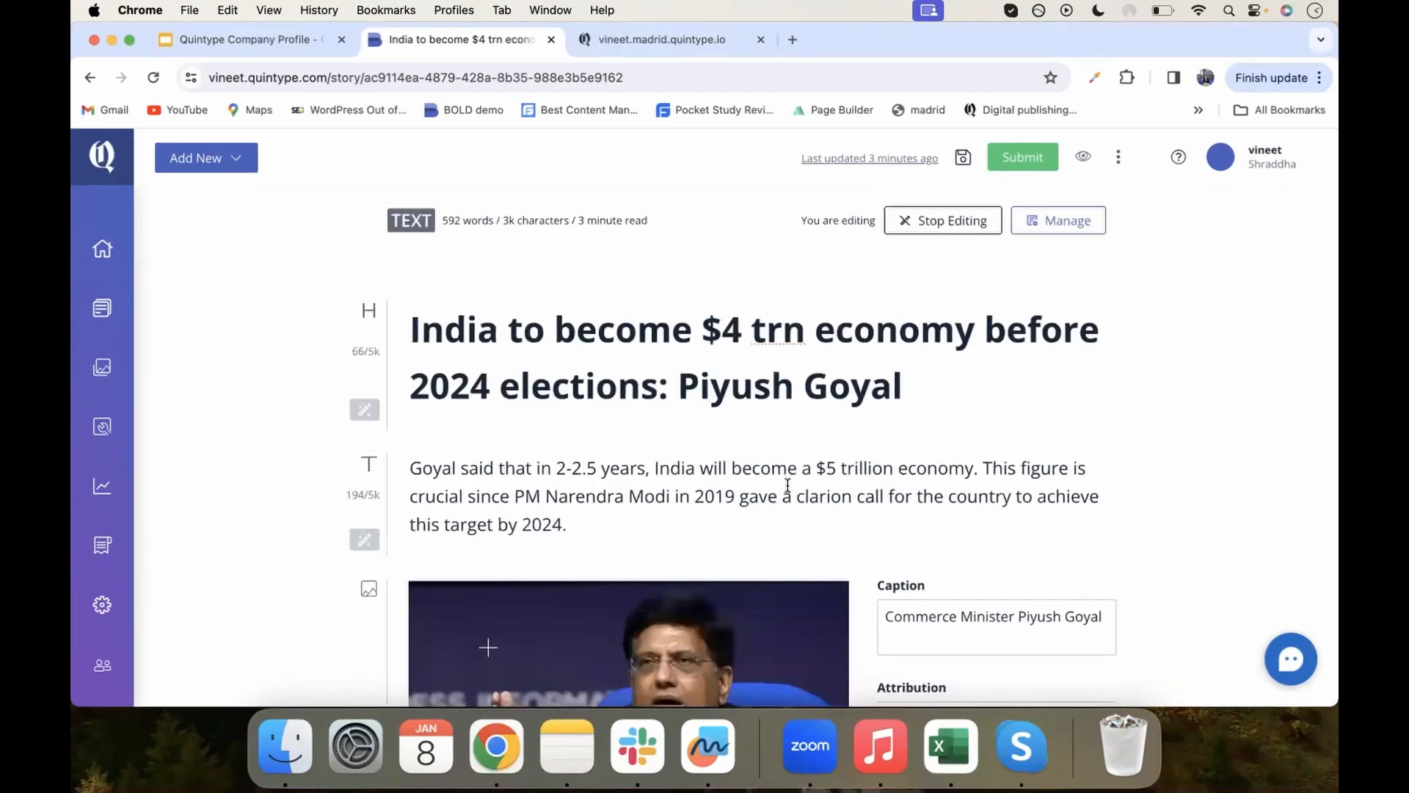
scroll(788, 484, down, 7)
scroll(787, 483, down, 12)
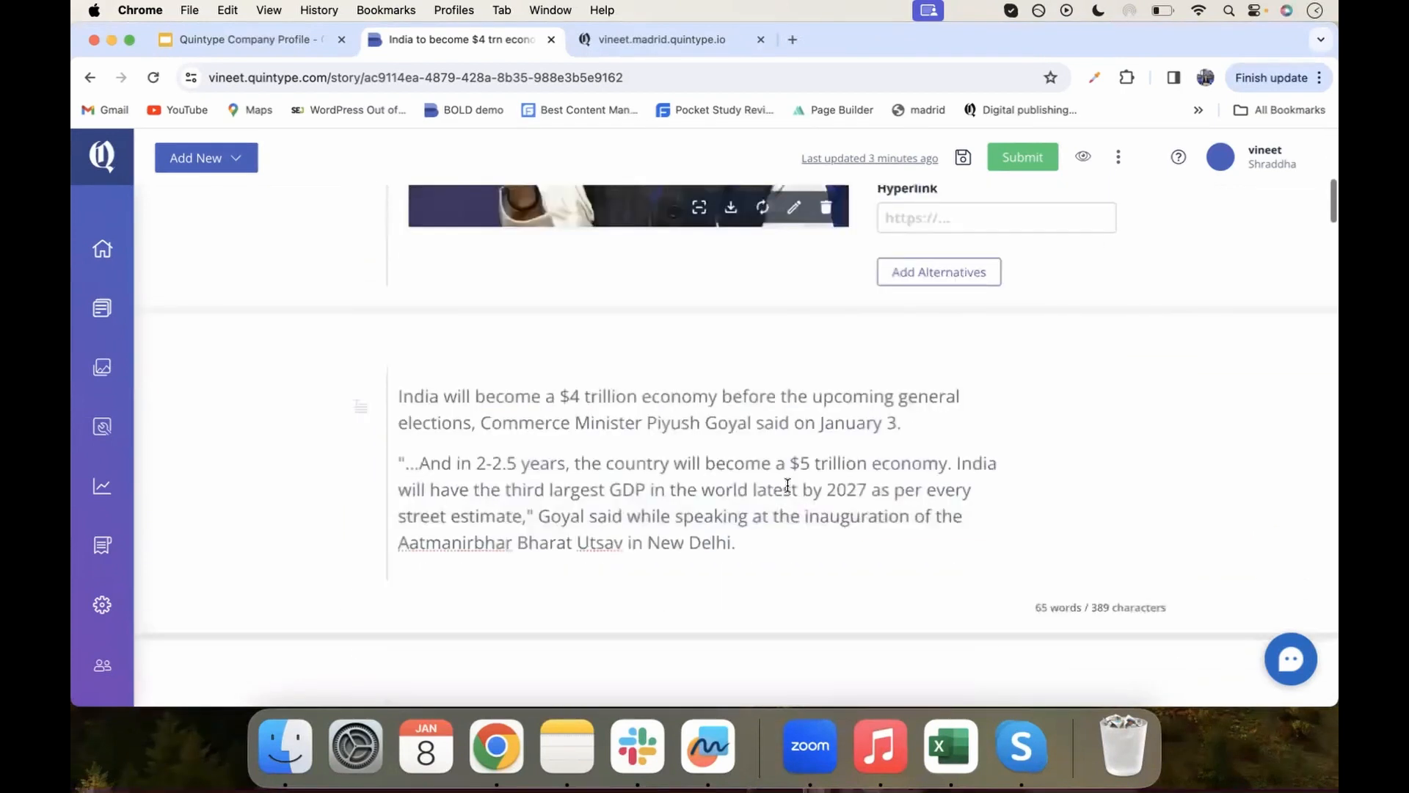
scroll(788, 484, down, 8)
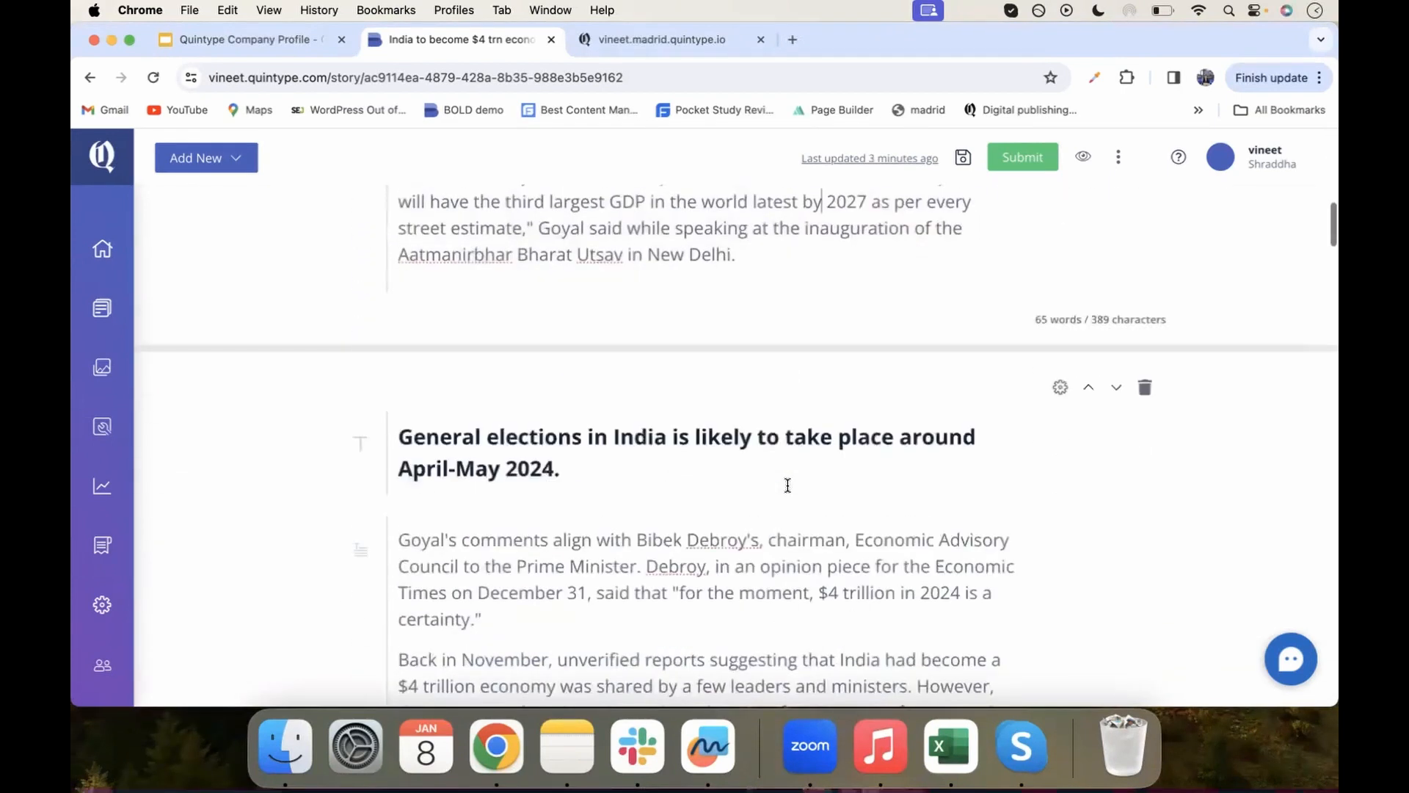
scroll(788, 485, down, 20)
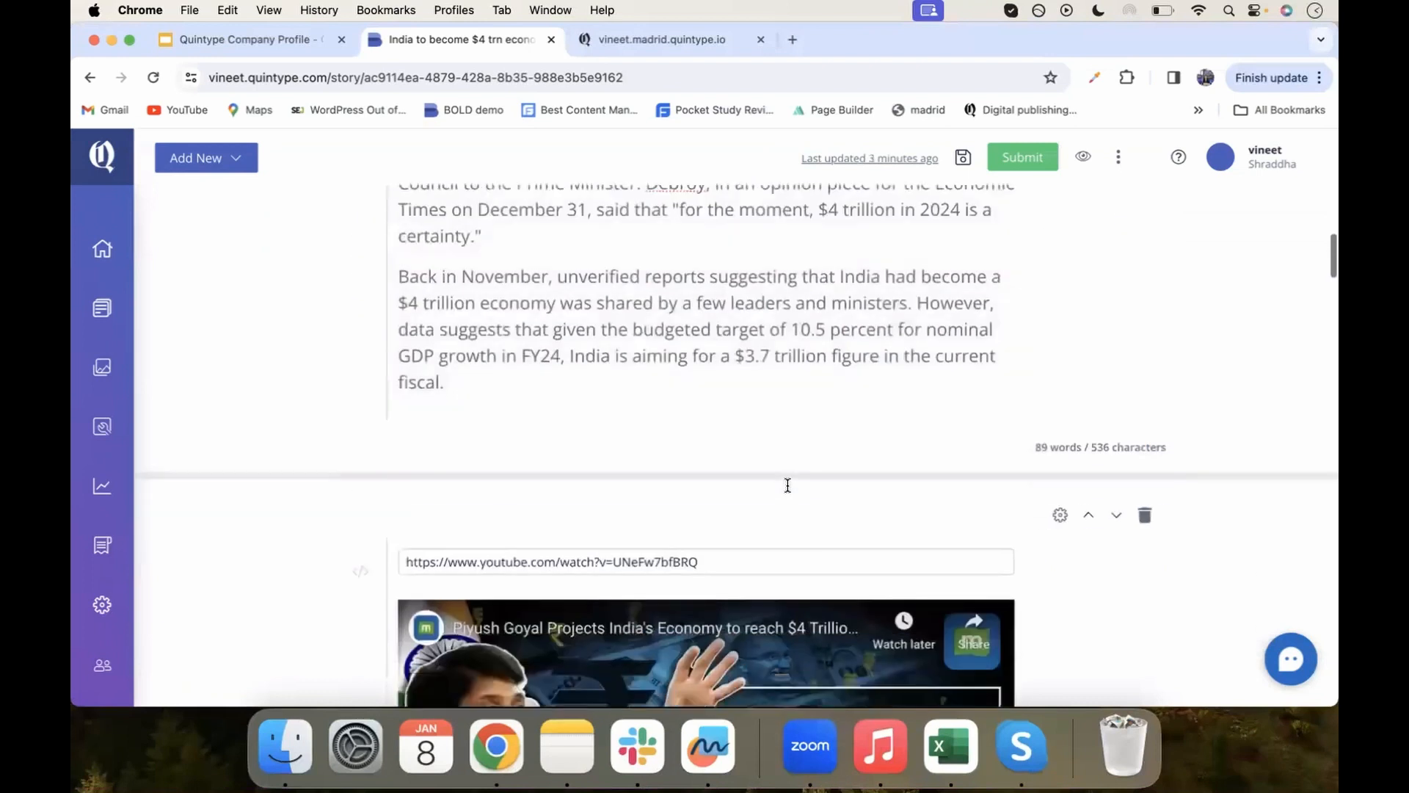
scroll(788, 486, down, 4)
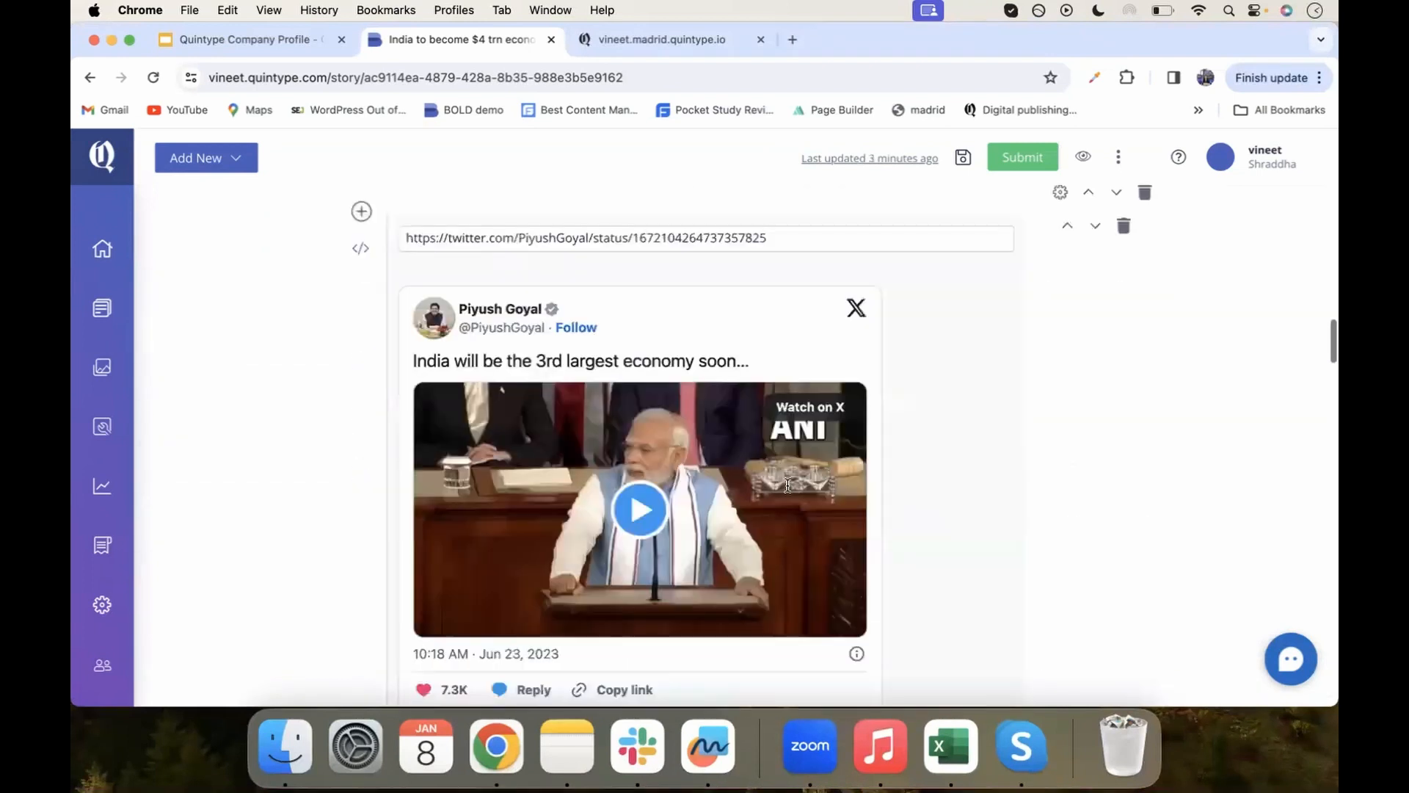
scroll(787, 485, down, 16)
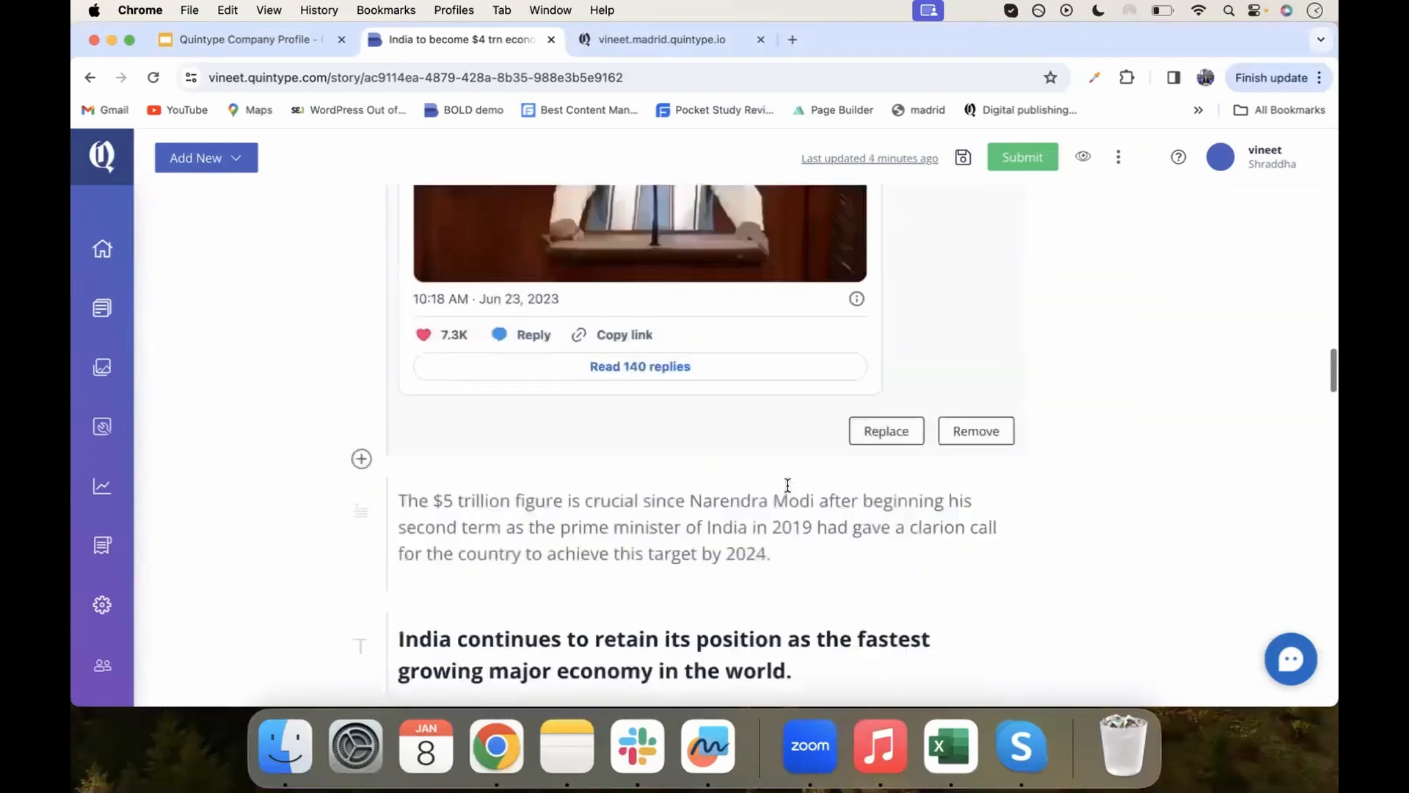
scroll(788, 484, down, 20)
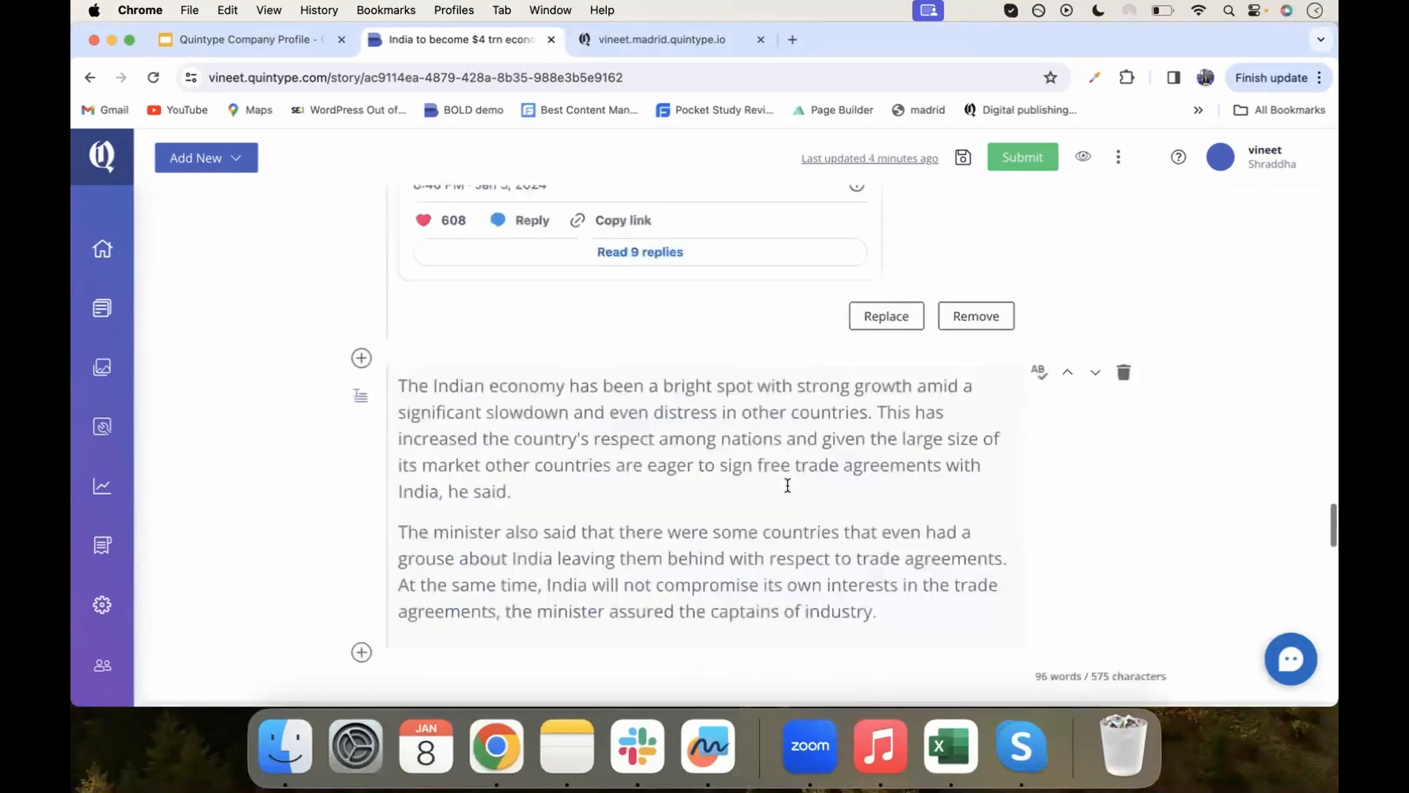
scroll(788, 485, down, 9)
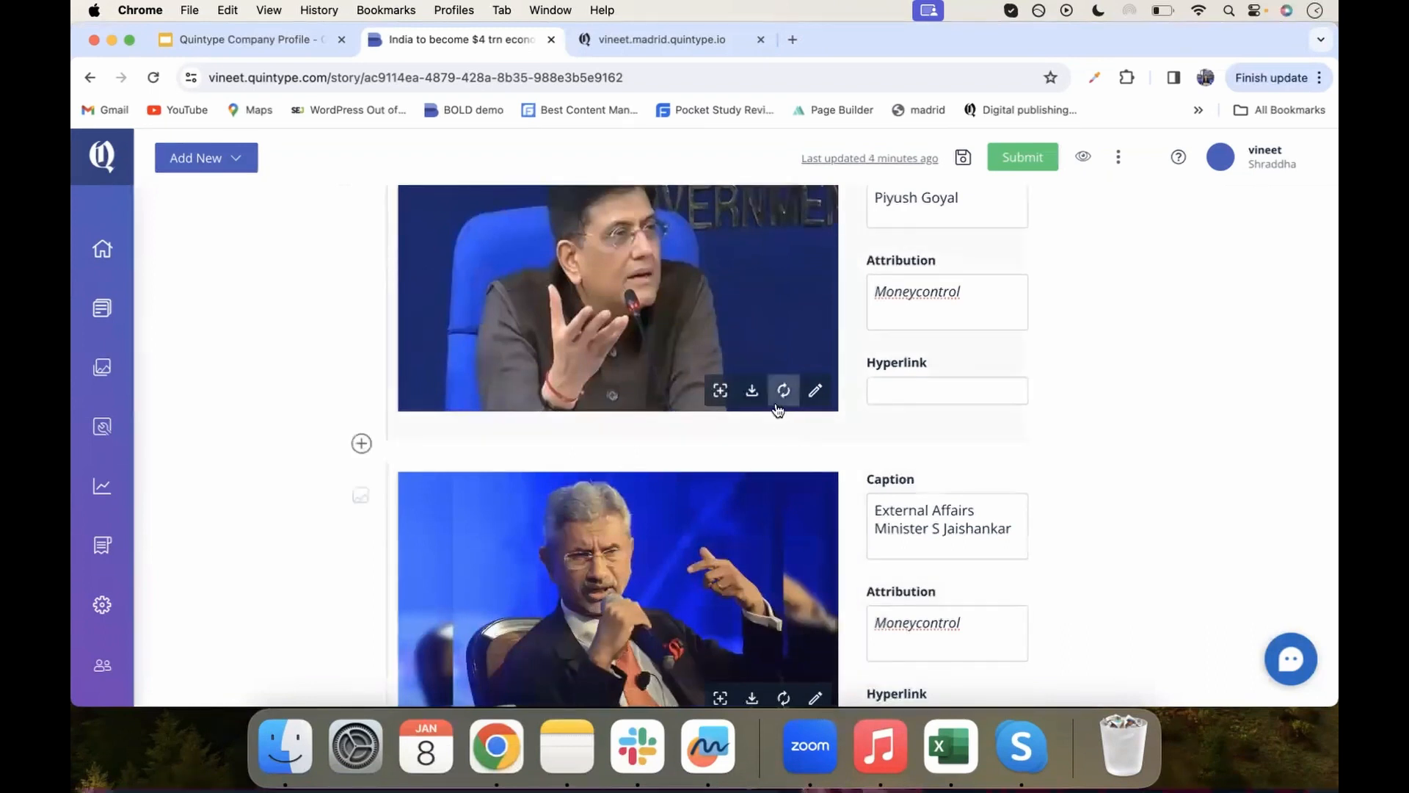
- Review the story's quote, embedded YouTube videos and tweets again within the story body
scroll(778, 410, up, 3)
scroll(778, 409, up, 15)
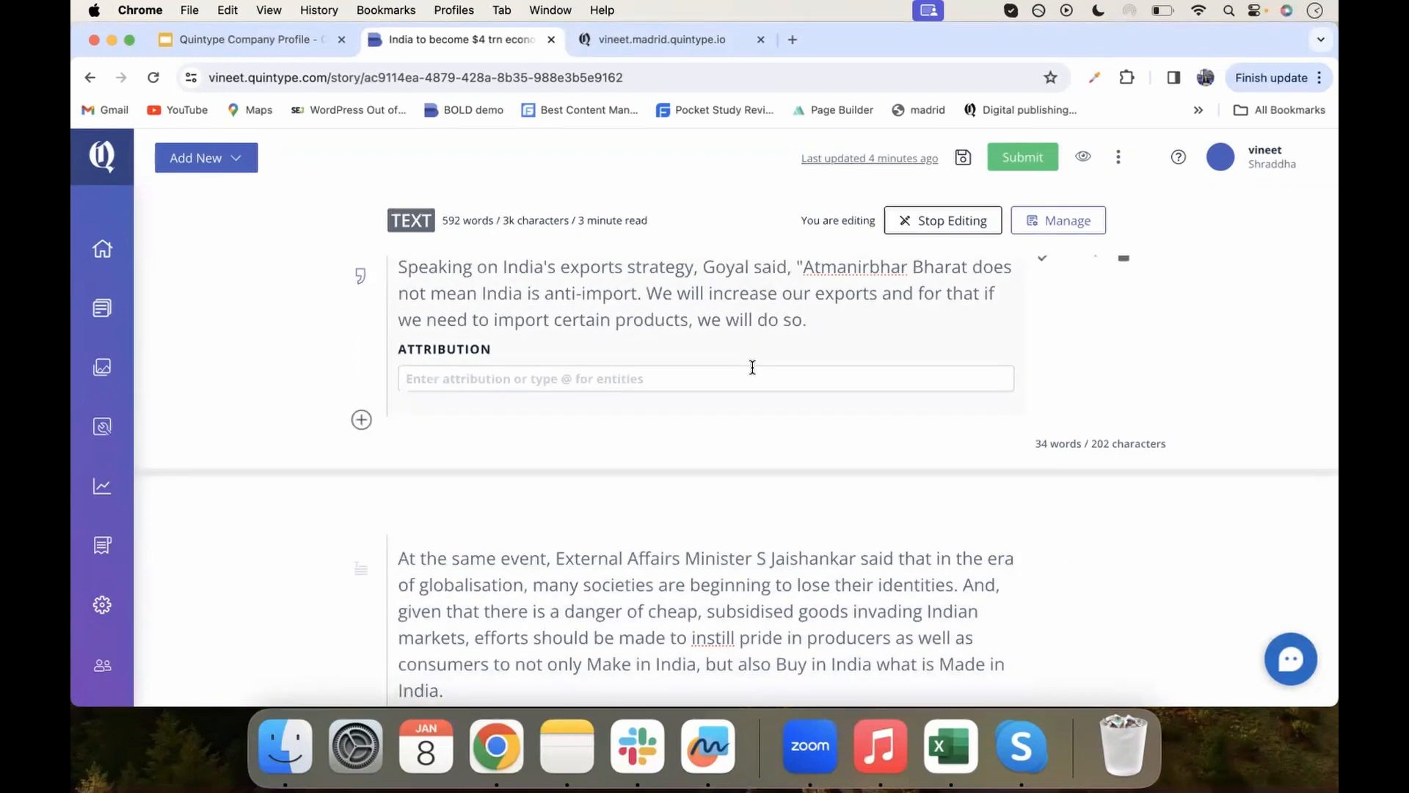
scroll(752, 367, up, 10)
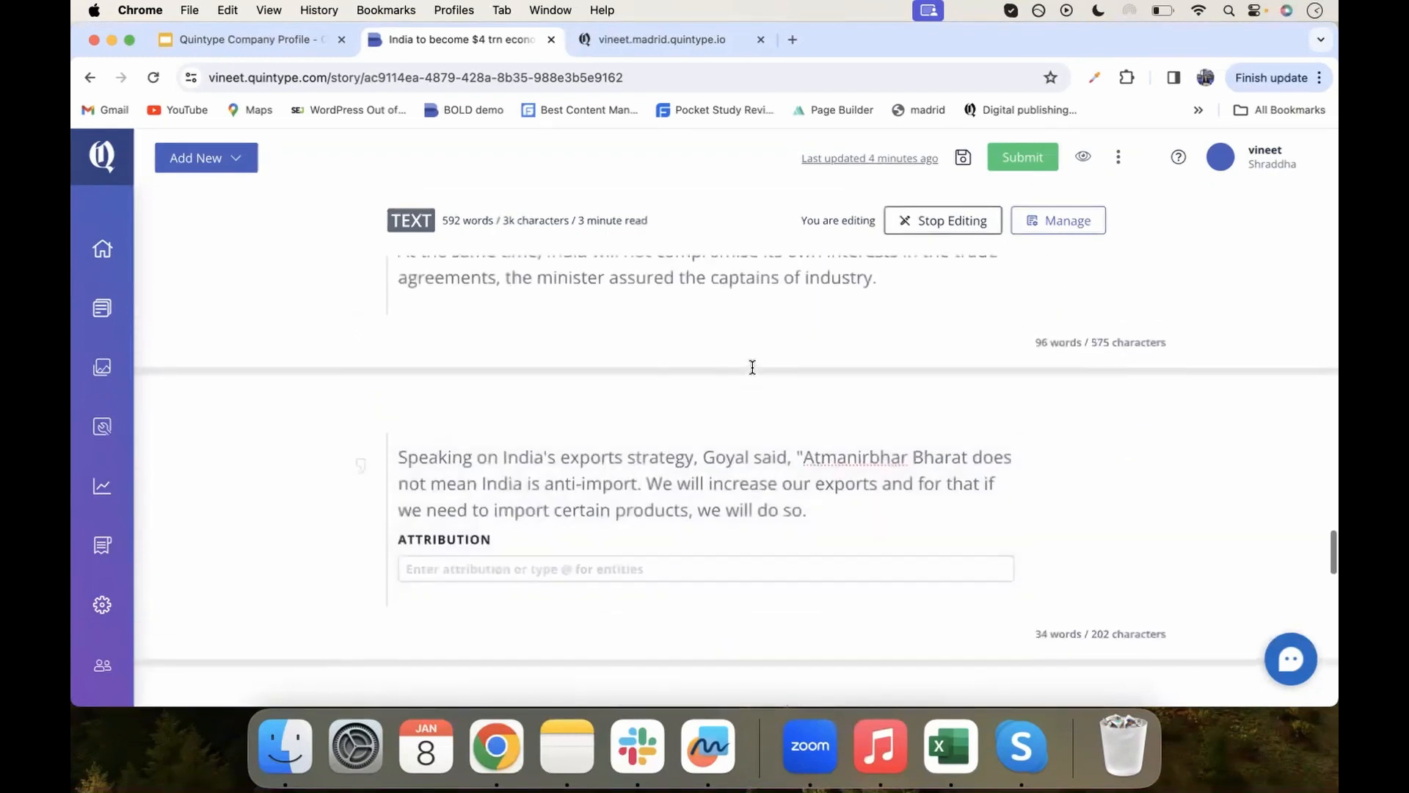
scroll(753, 367, up, 10)
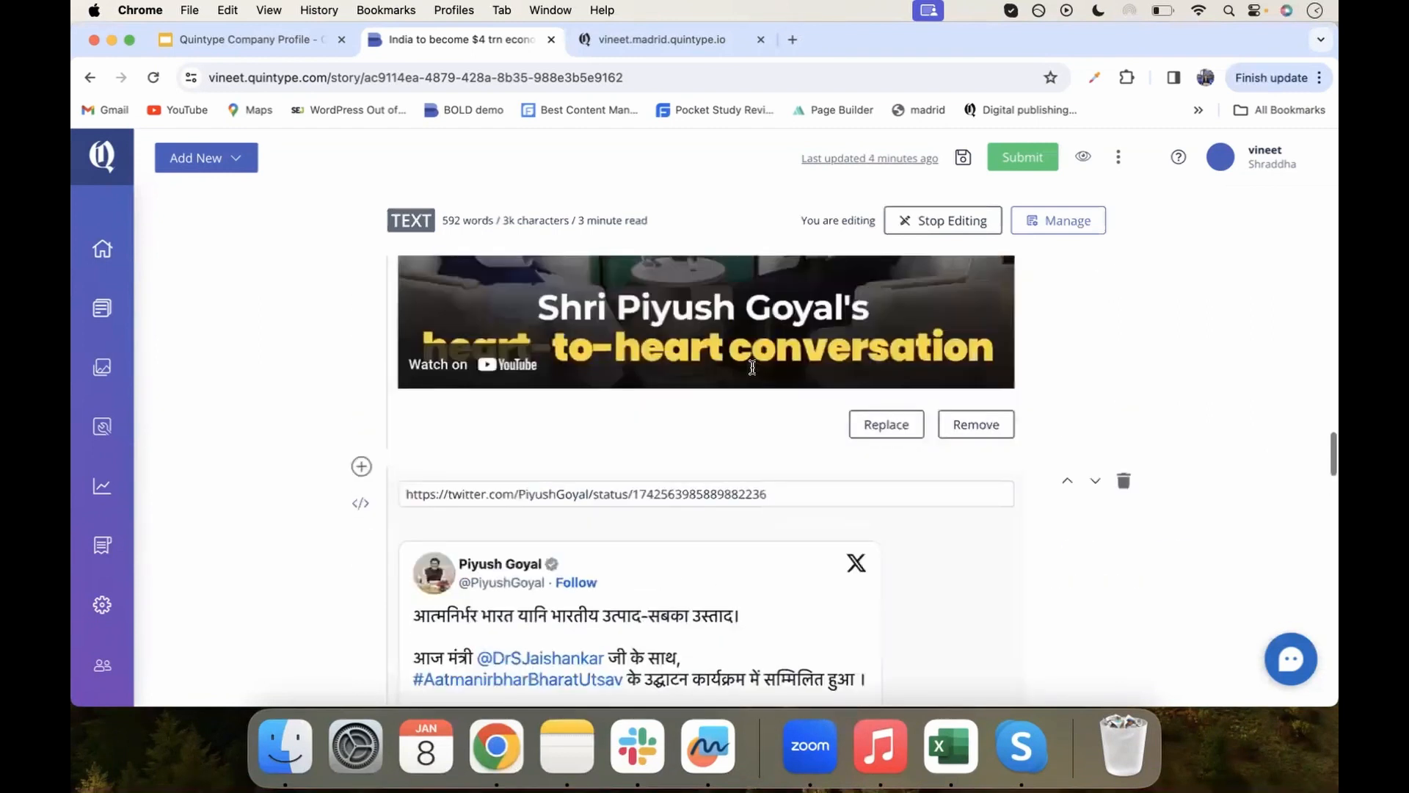
scroll(752, 367, up, 10)
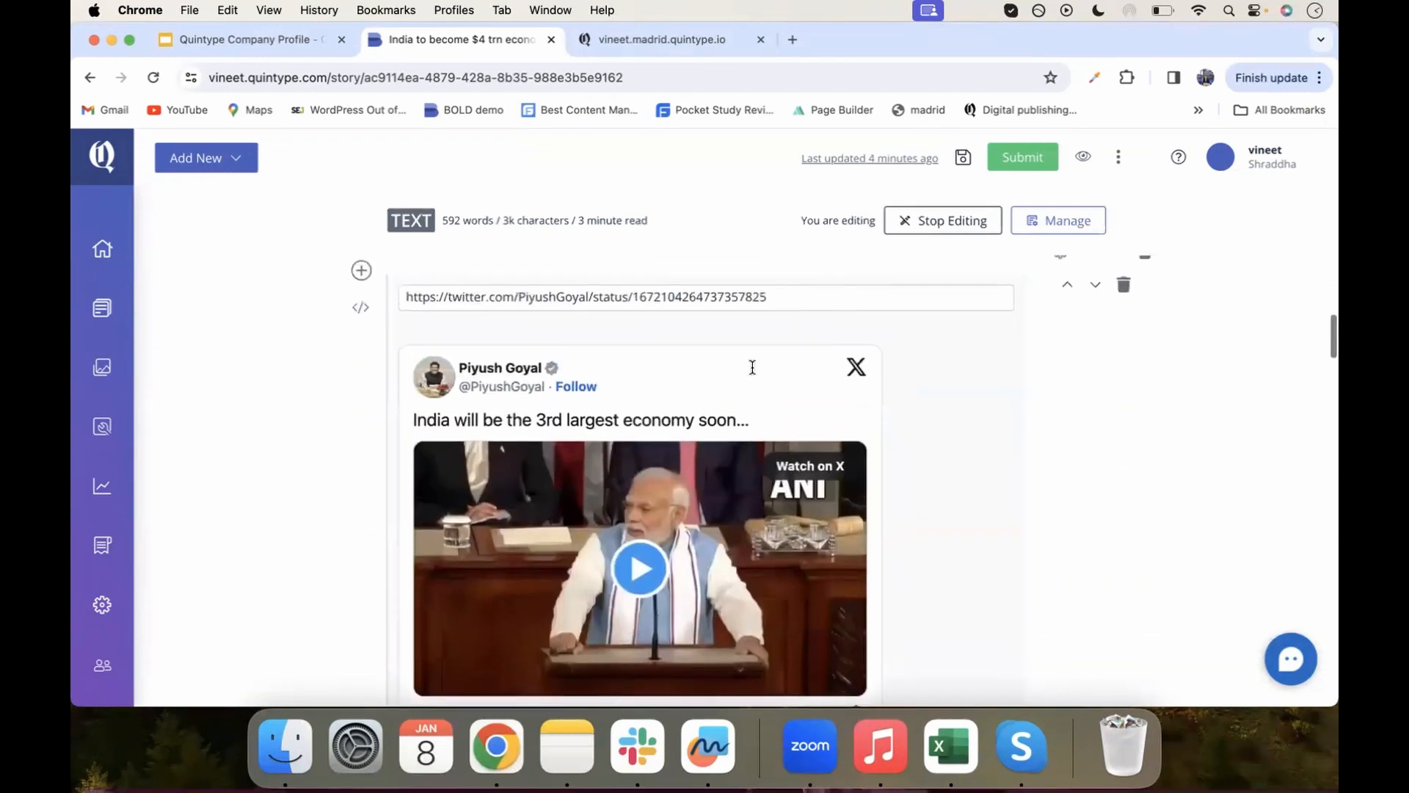
scroll(752, 367, up, 3)
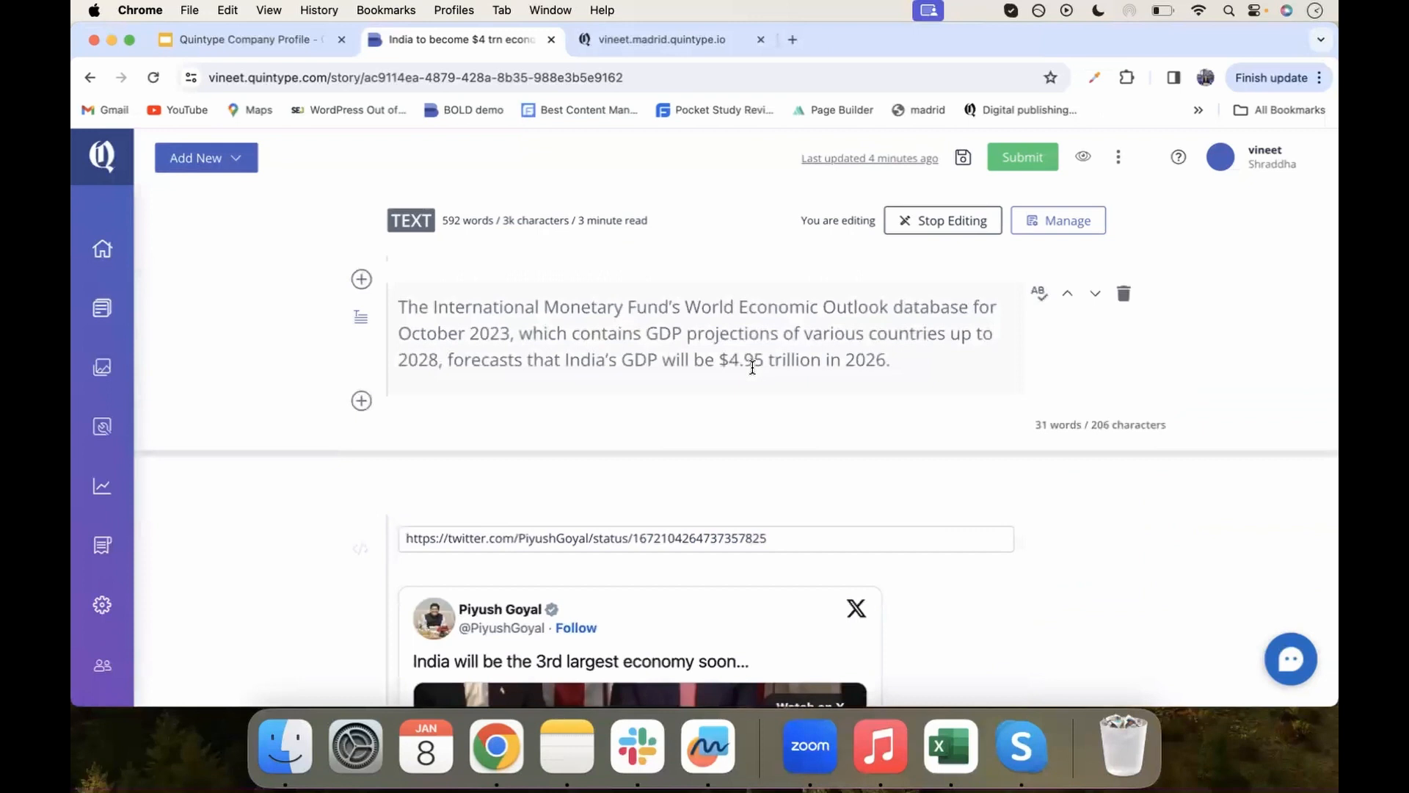
scroll(753, 367, up, 5)
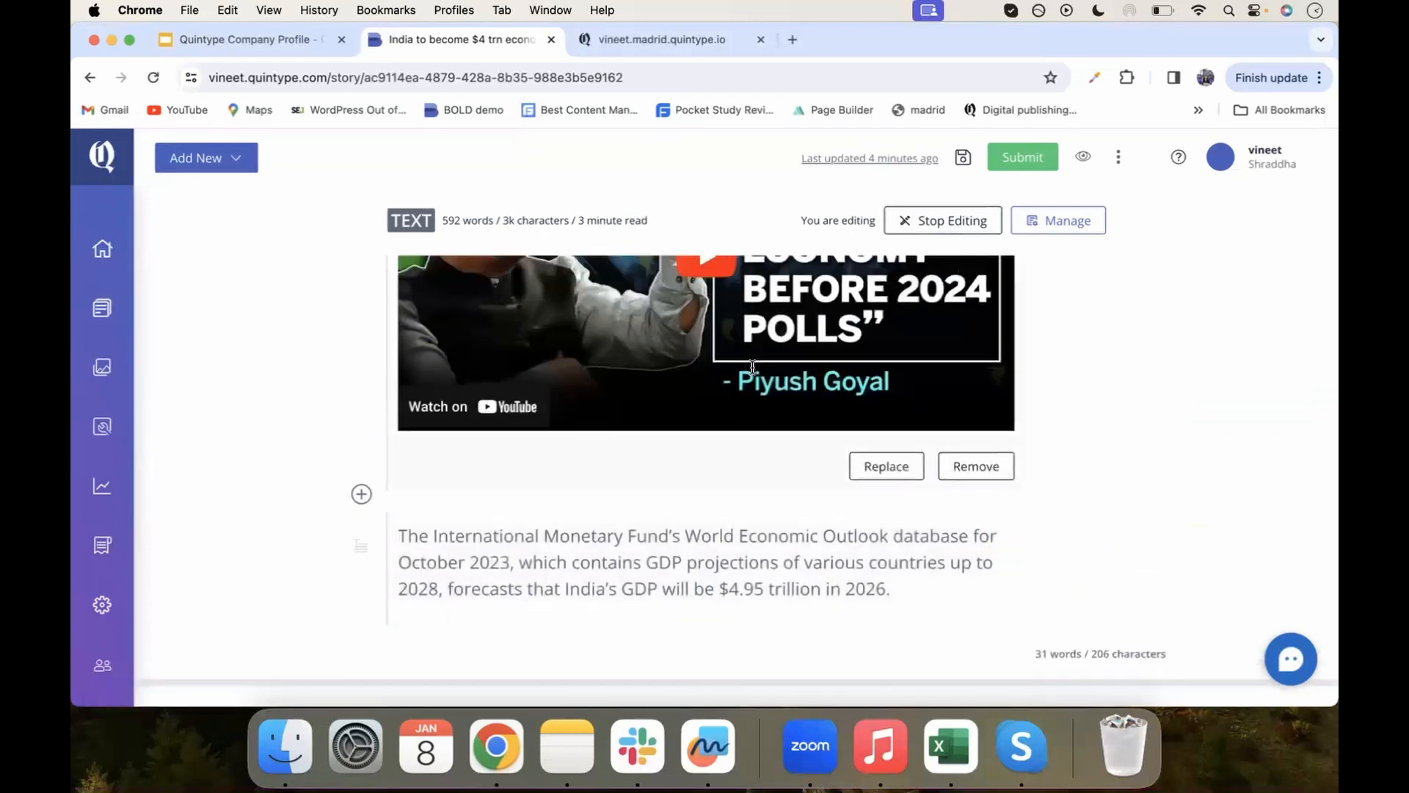
scroll(752, 367, down, 15)
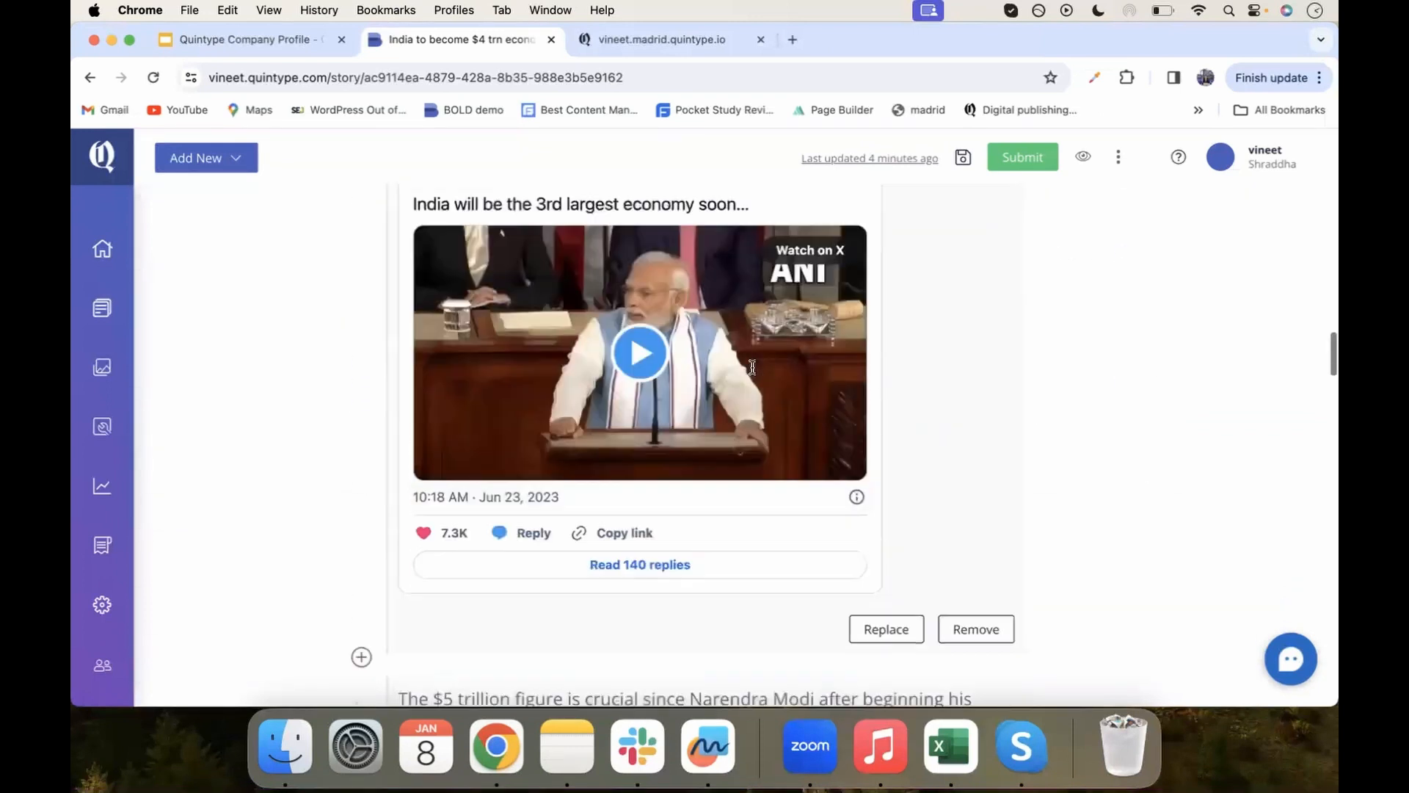
scroll(752, 368, down, 20)
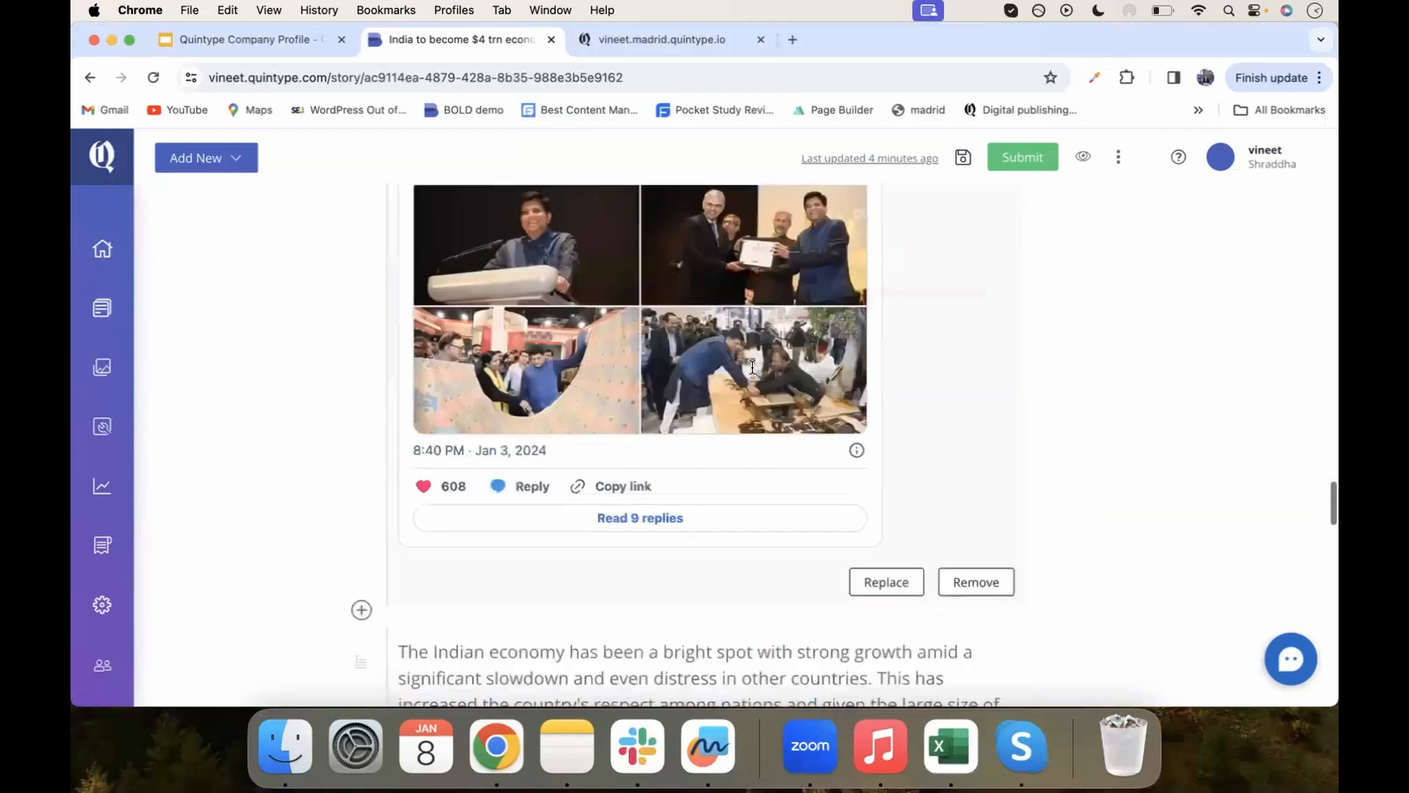
- Move the text element starting "At the same event, External Affairs Minister" one position down, below the captioned photo of Piyush Goyal
scroll(753, 367, down, 10)
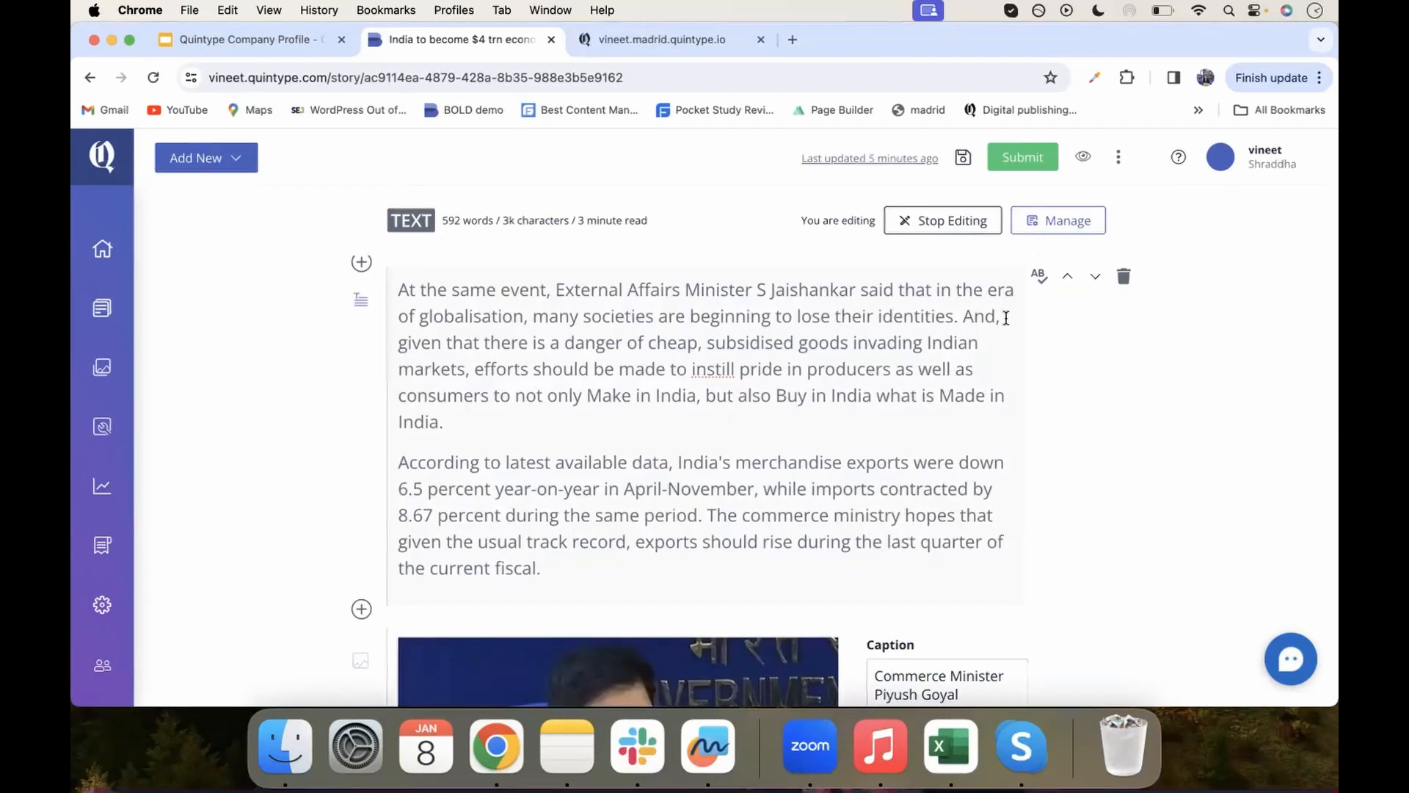
click(1097, 279)
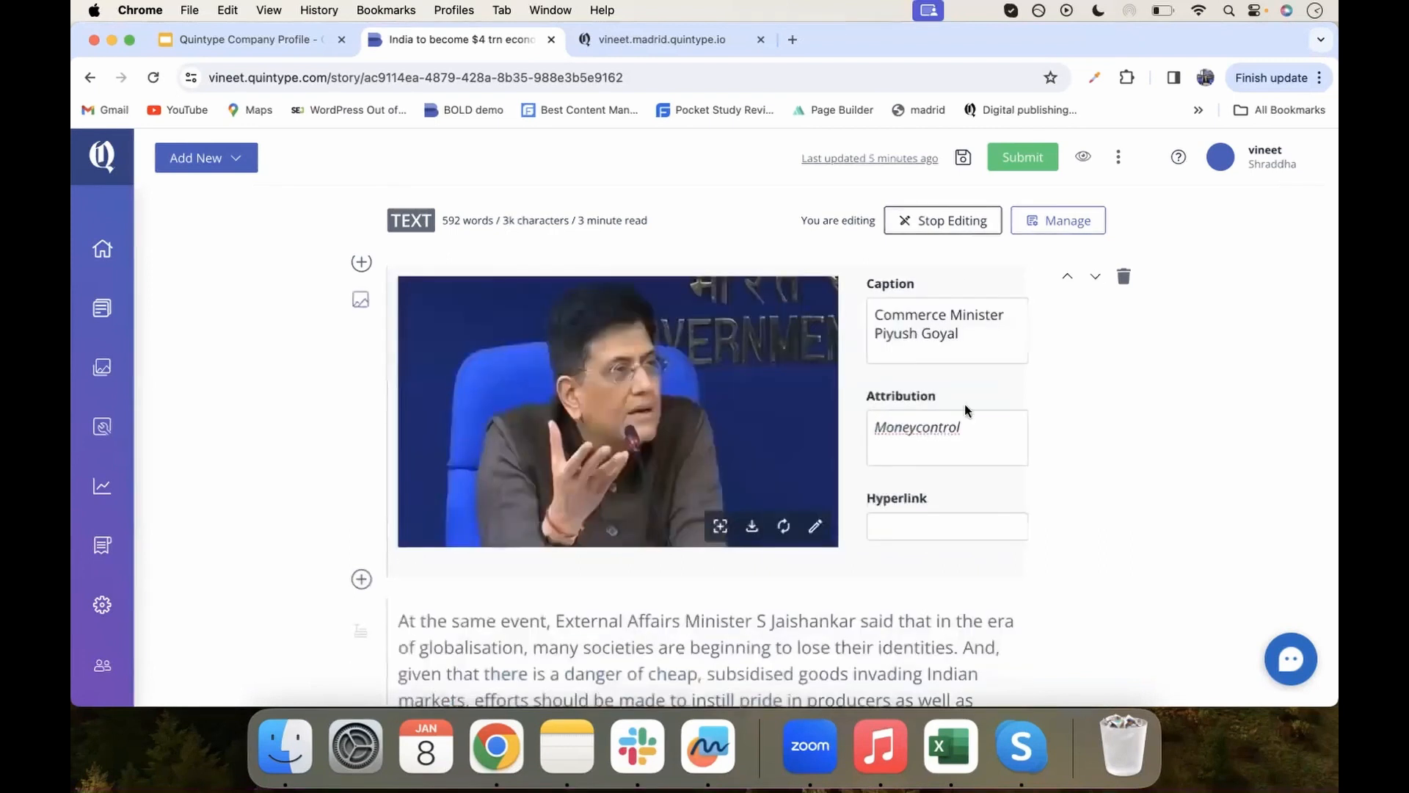
- Search importable cards for "Piyush Goyal" and import the text card from "Piyush Goyal writes: New India beckons the world - The Indian Express"
scroll(921, 501, down, 10)
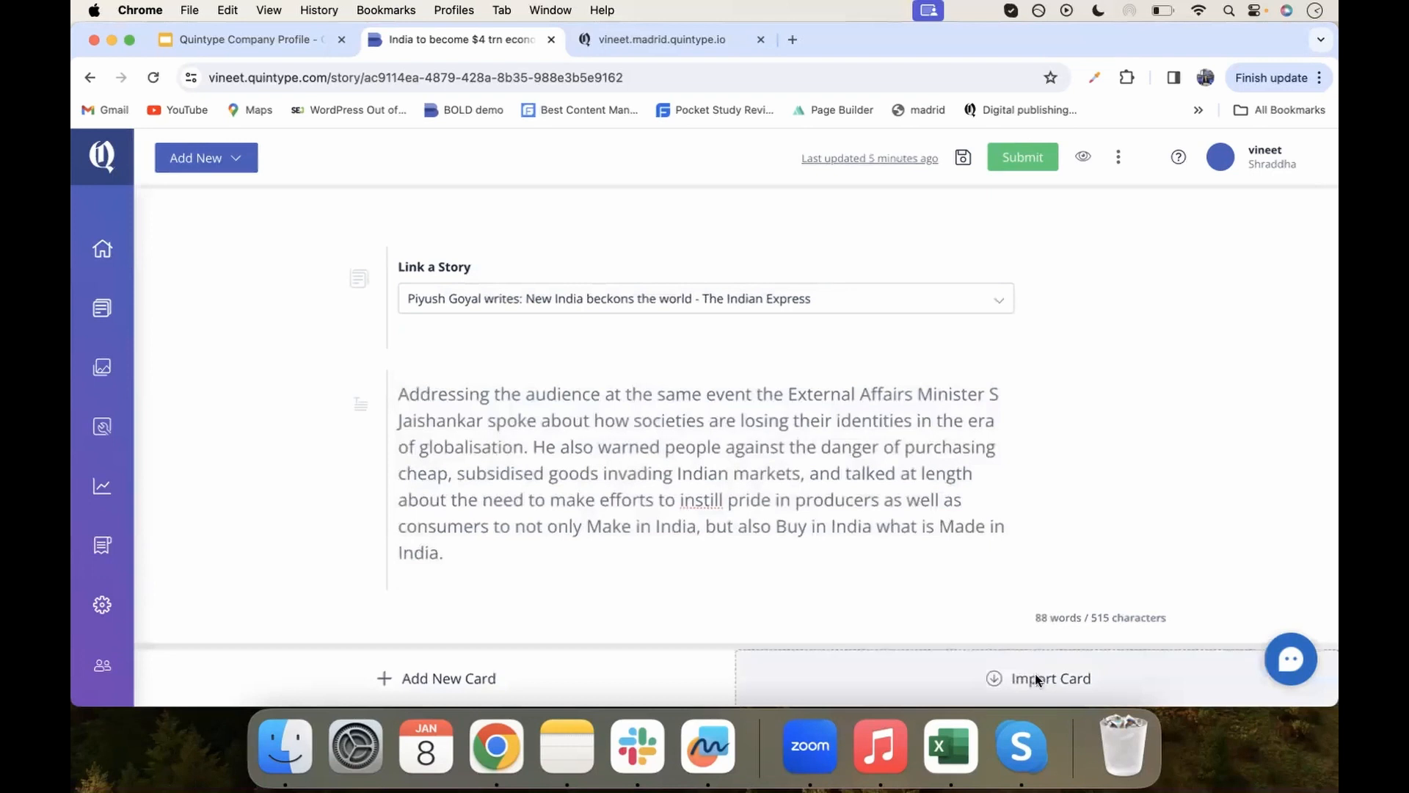
click(1037, 676)
click(1002, 226)
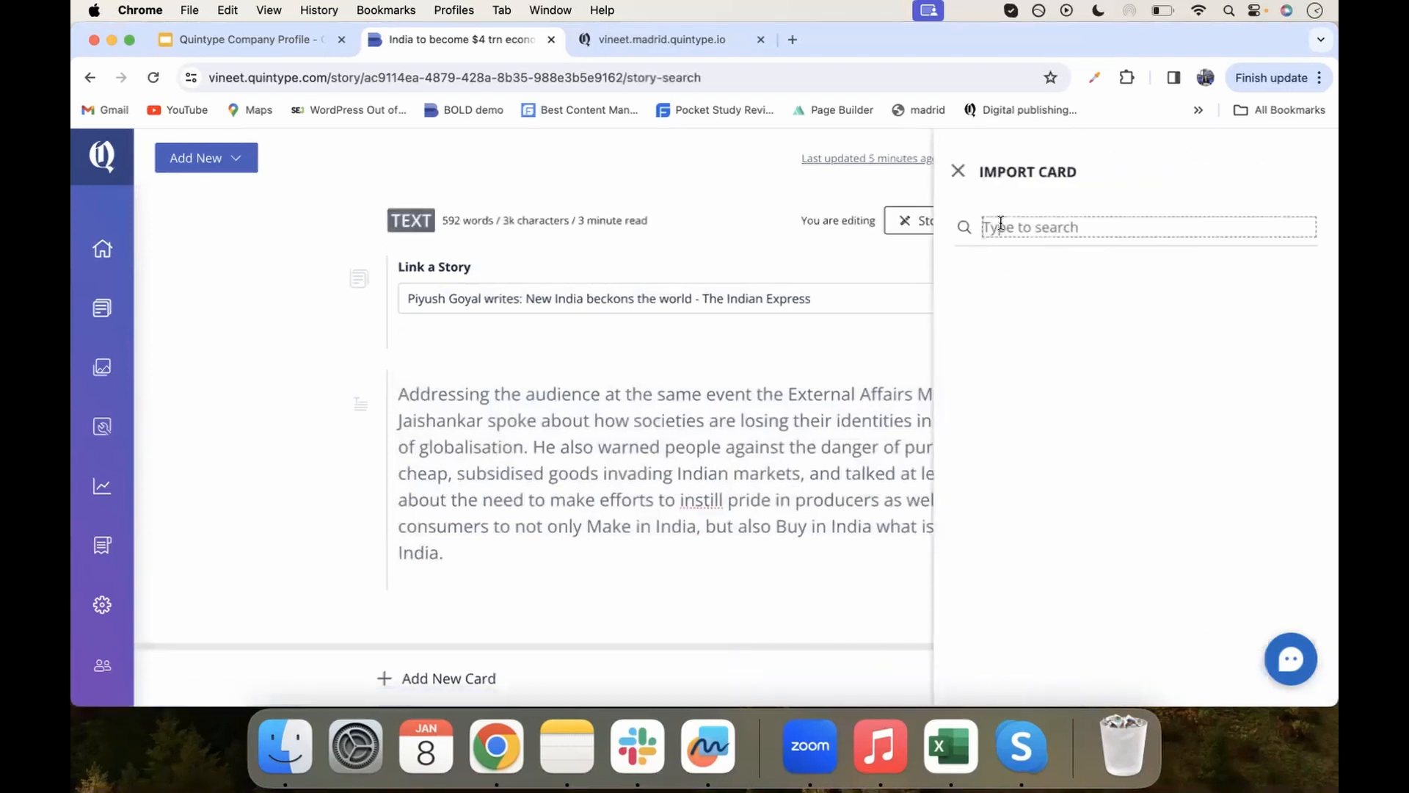
text(Piyush Goyal)
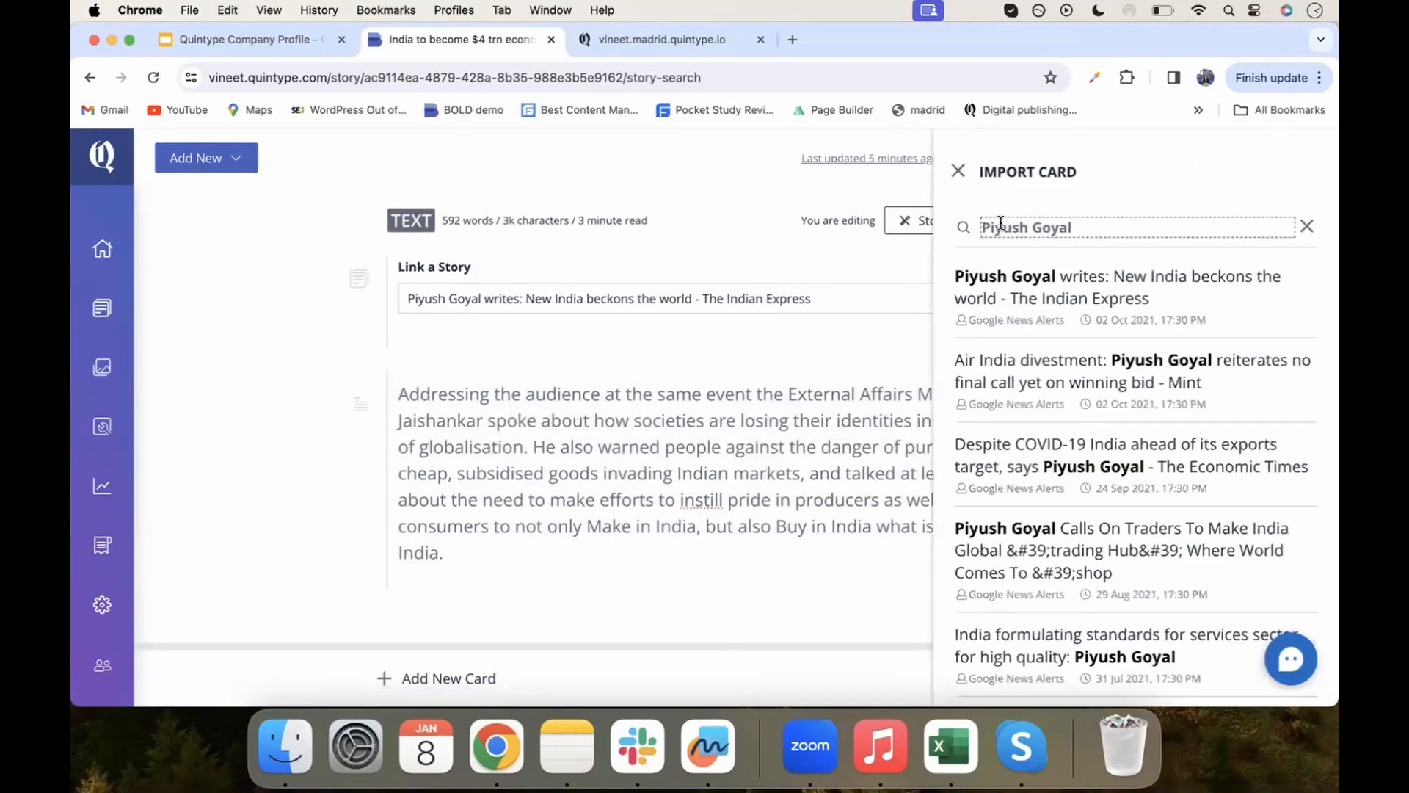
click(998, 314)
scroll(1131, 582, down, 3)
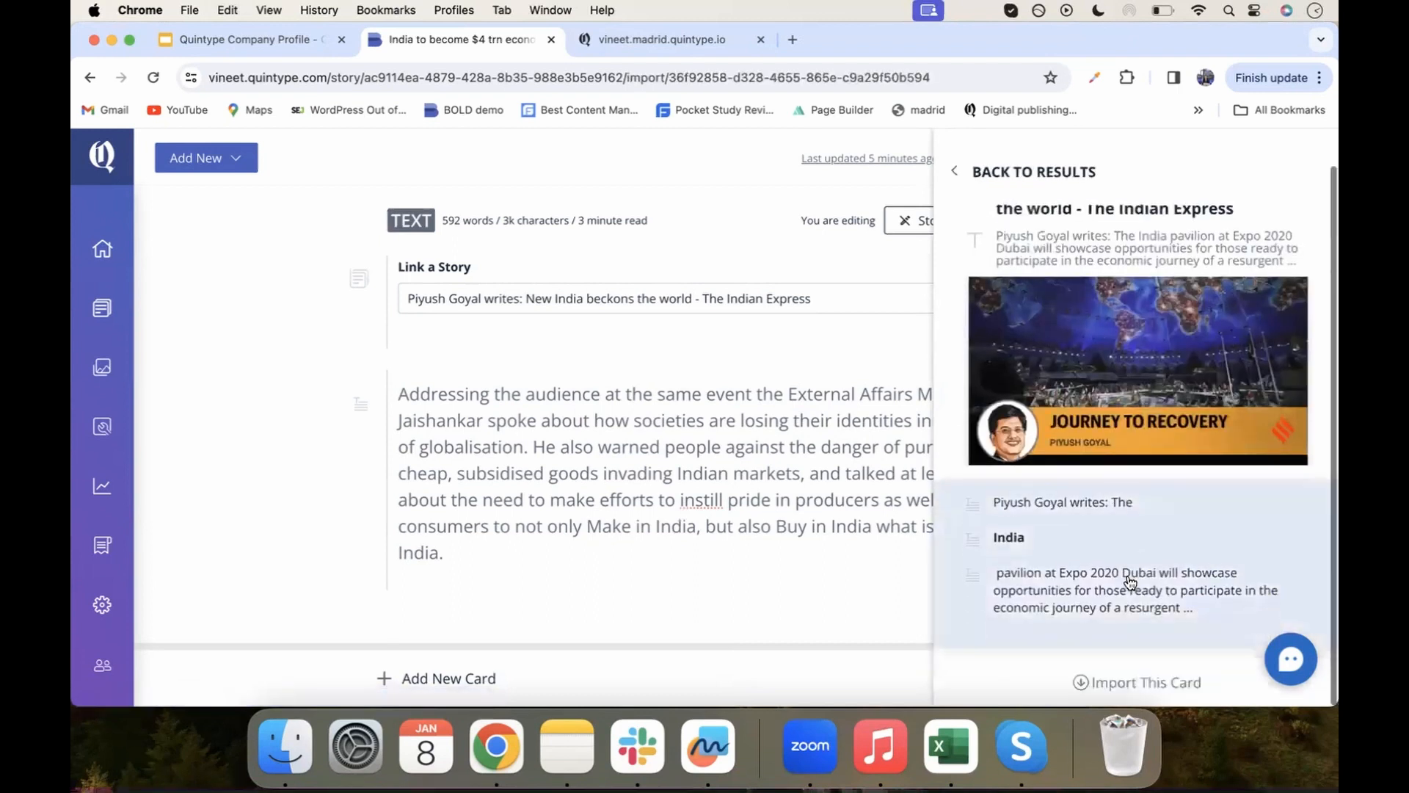
click(1156, 682)
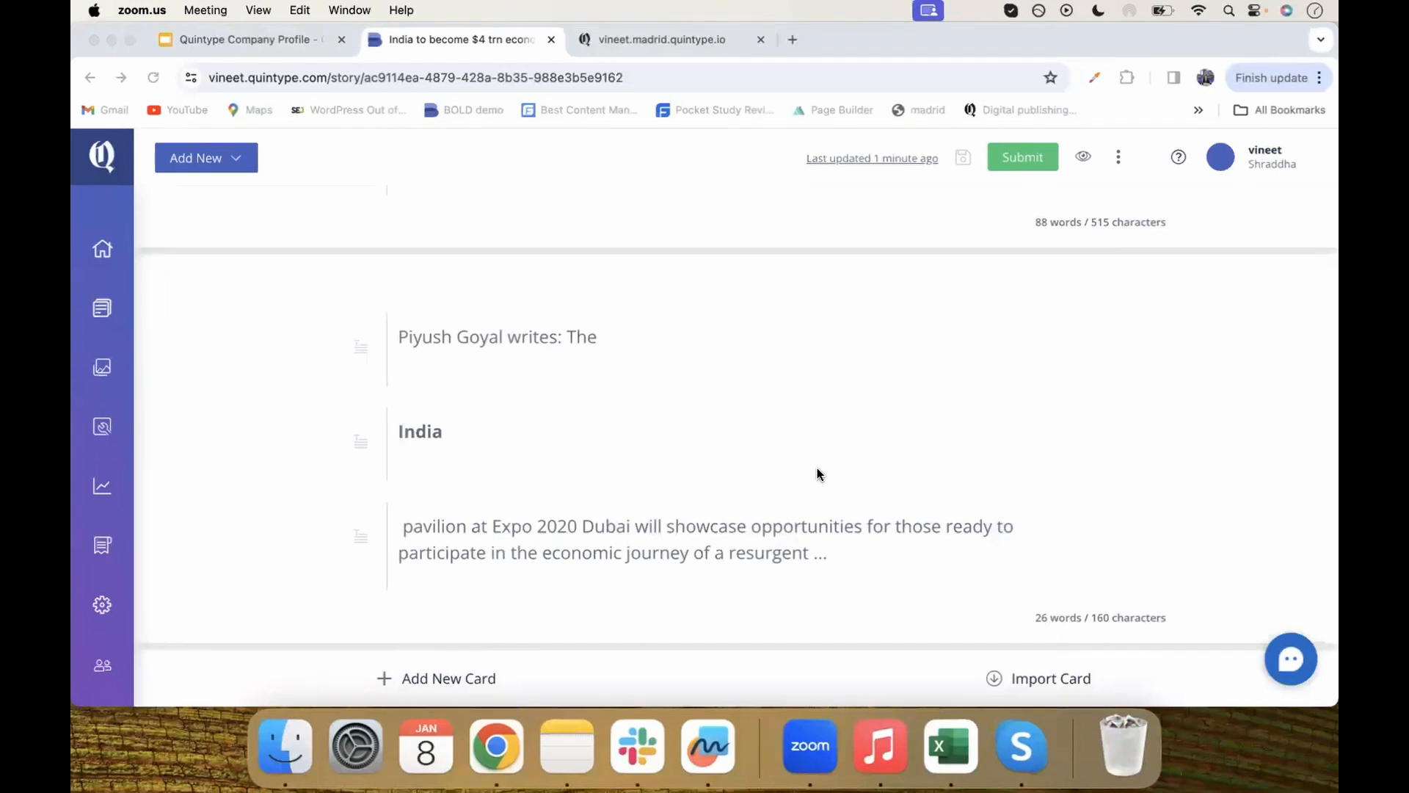
- Clear the story's headline and replace it with an automatically generated title
scroll(817, 468, up, 20)
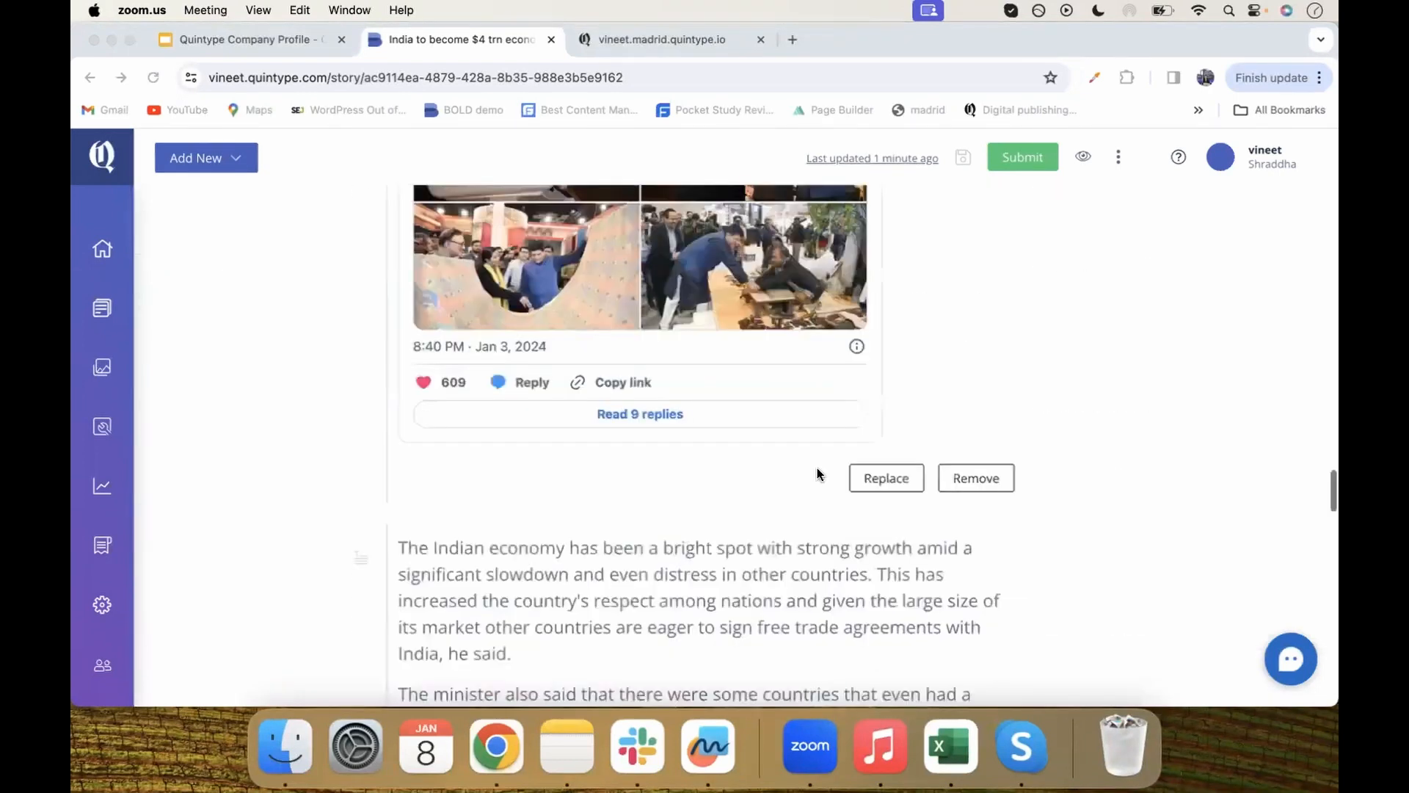
scroll(817, 468, up, 10)
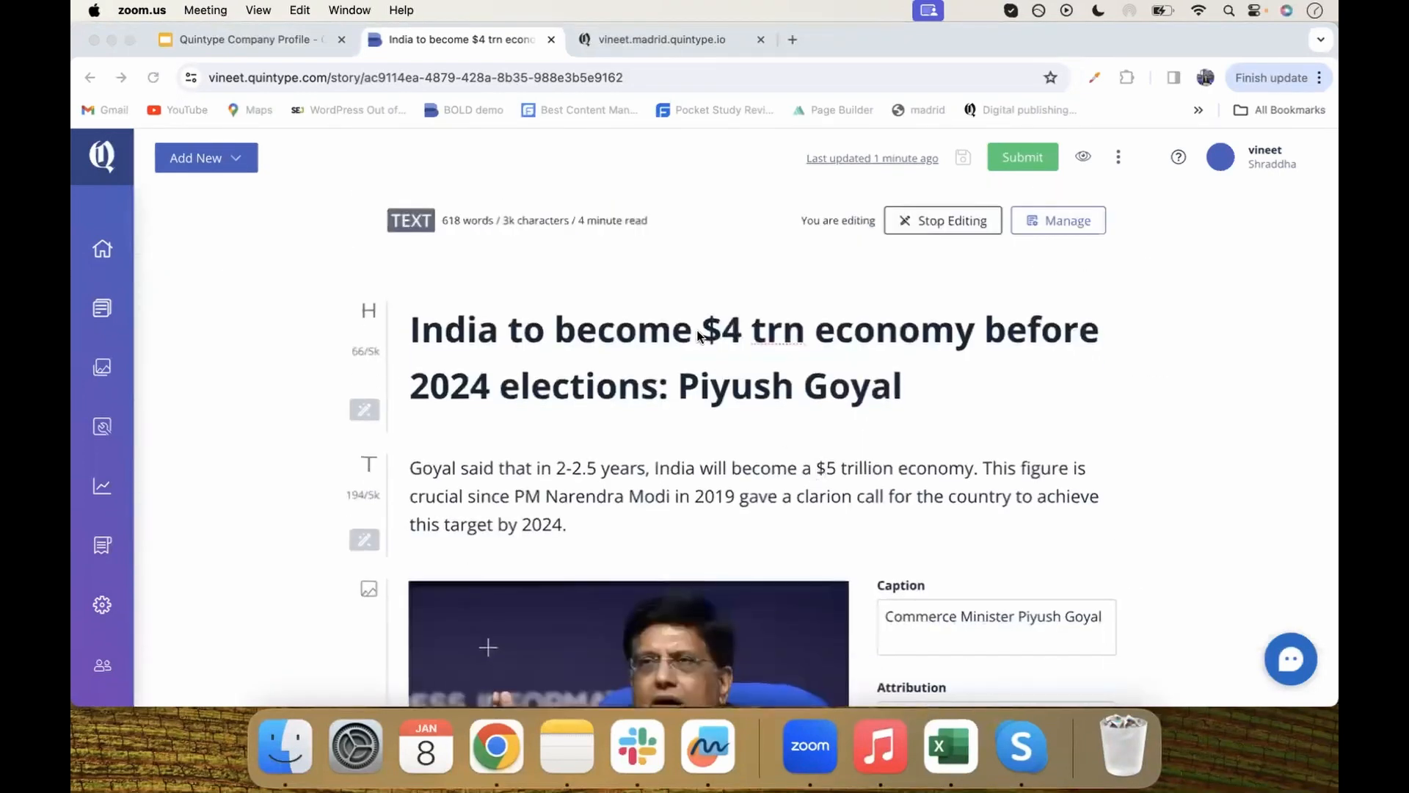
triple_click(698, 330)
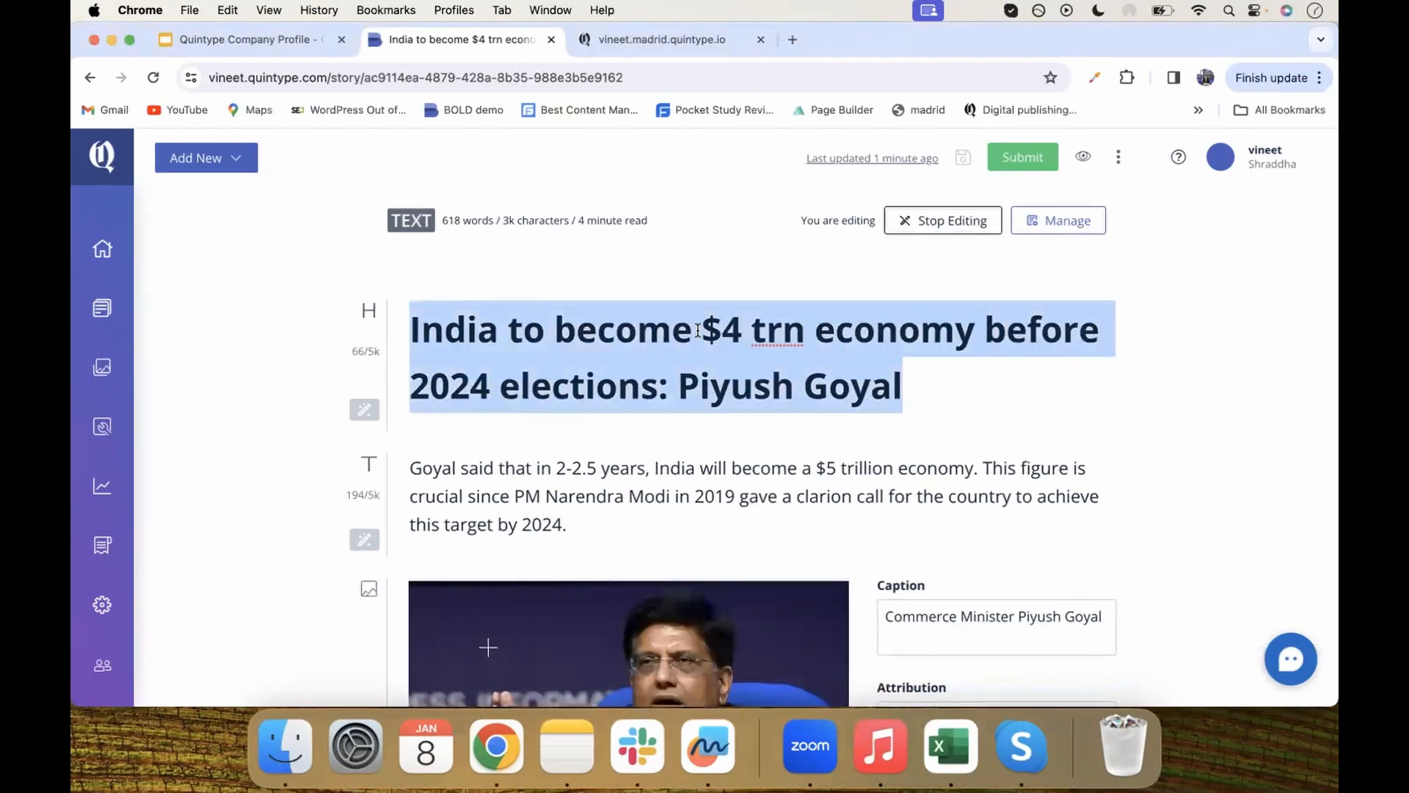
key(BackSpace)
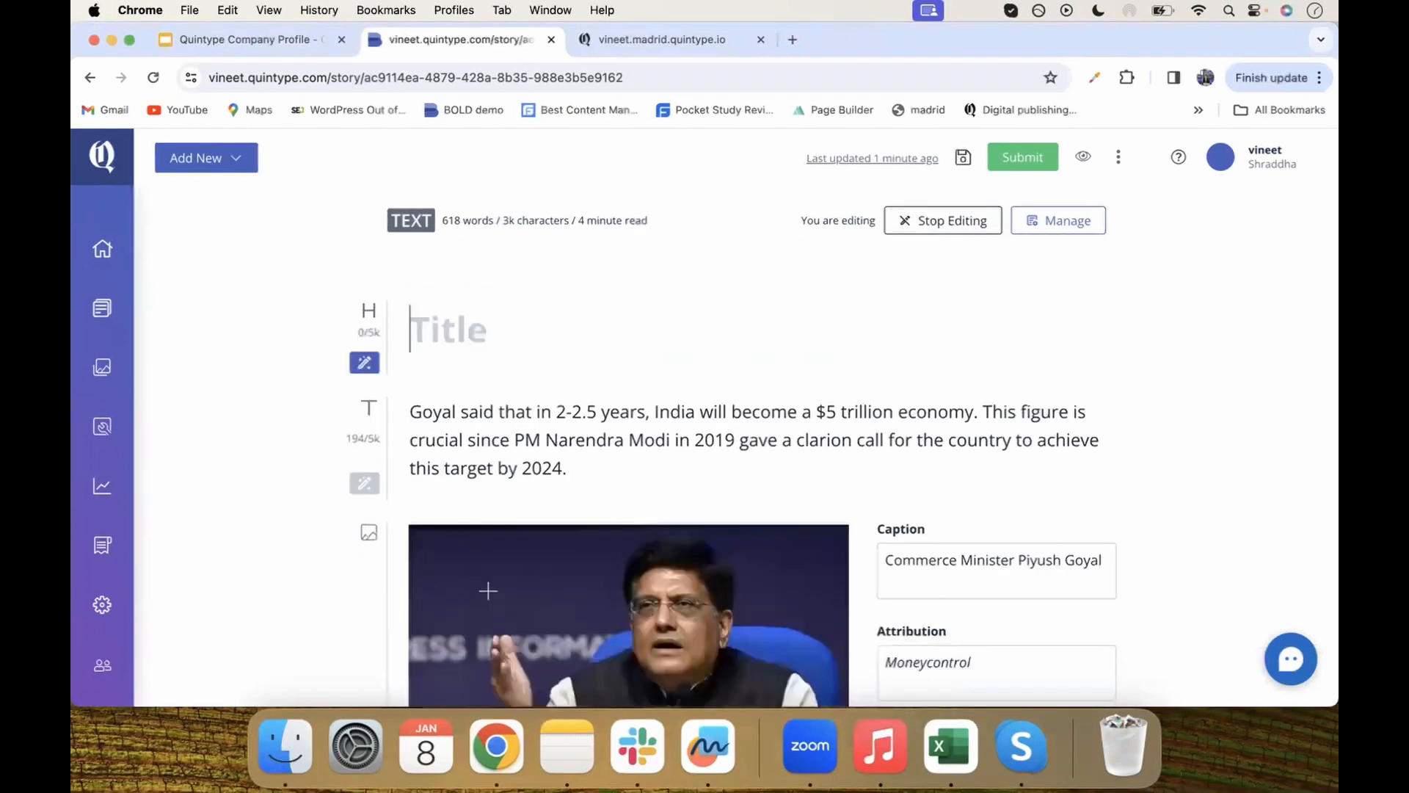
click(362, 365)
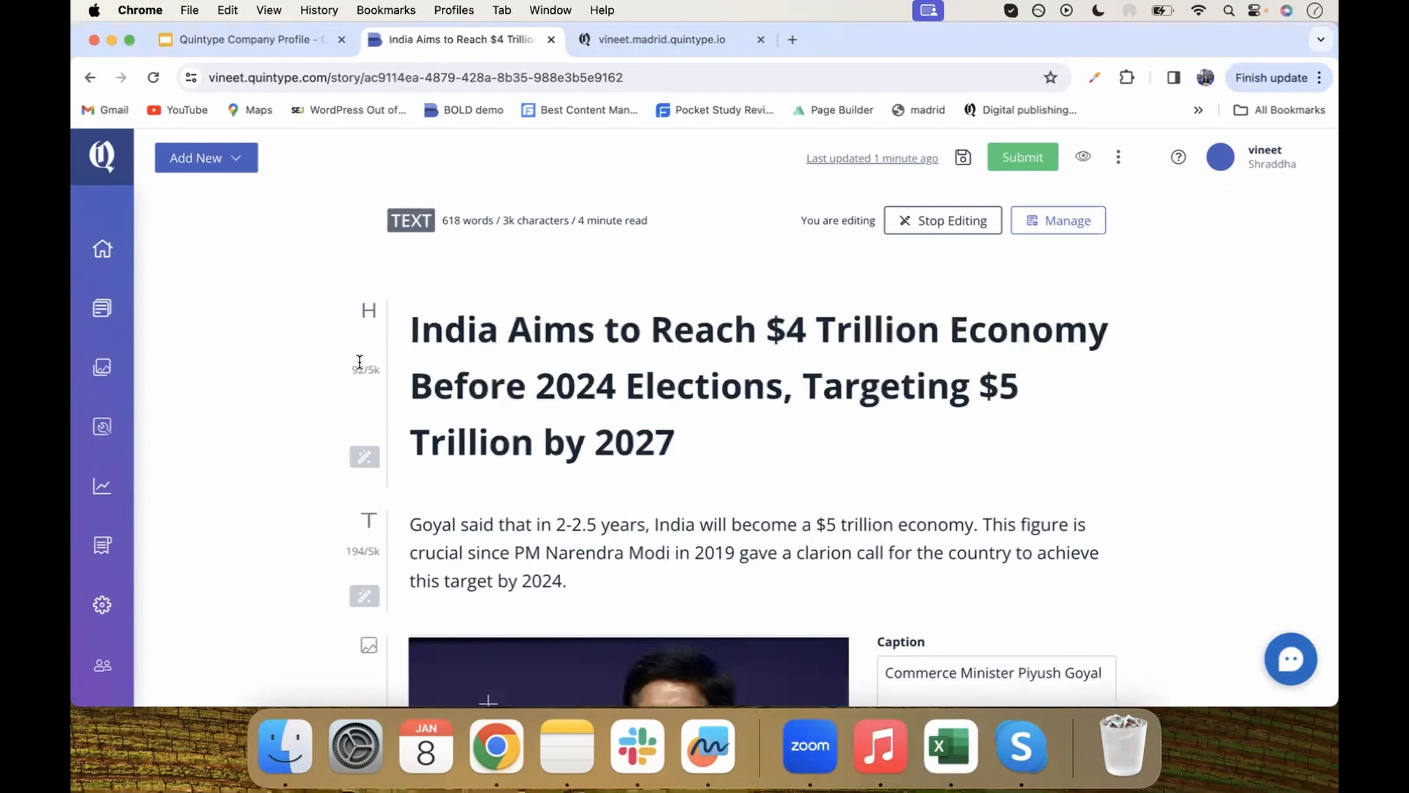
- Clear the story's subtitle and replace it with an automatically generated one
triple_click(474, 520)
key(BackSpace)
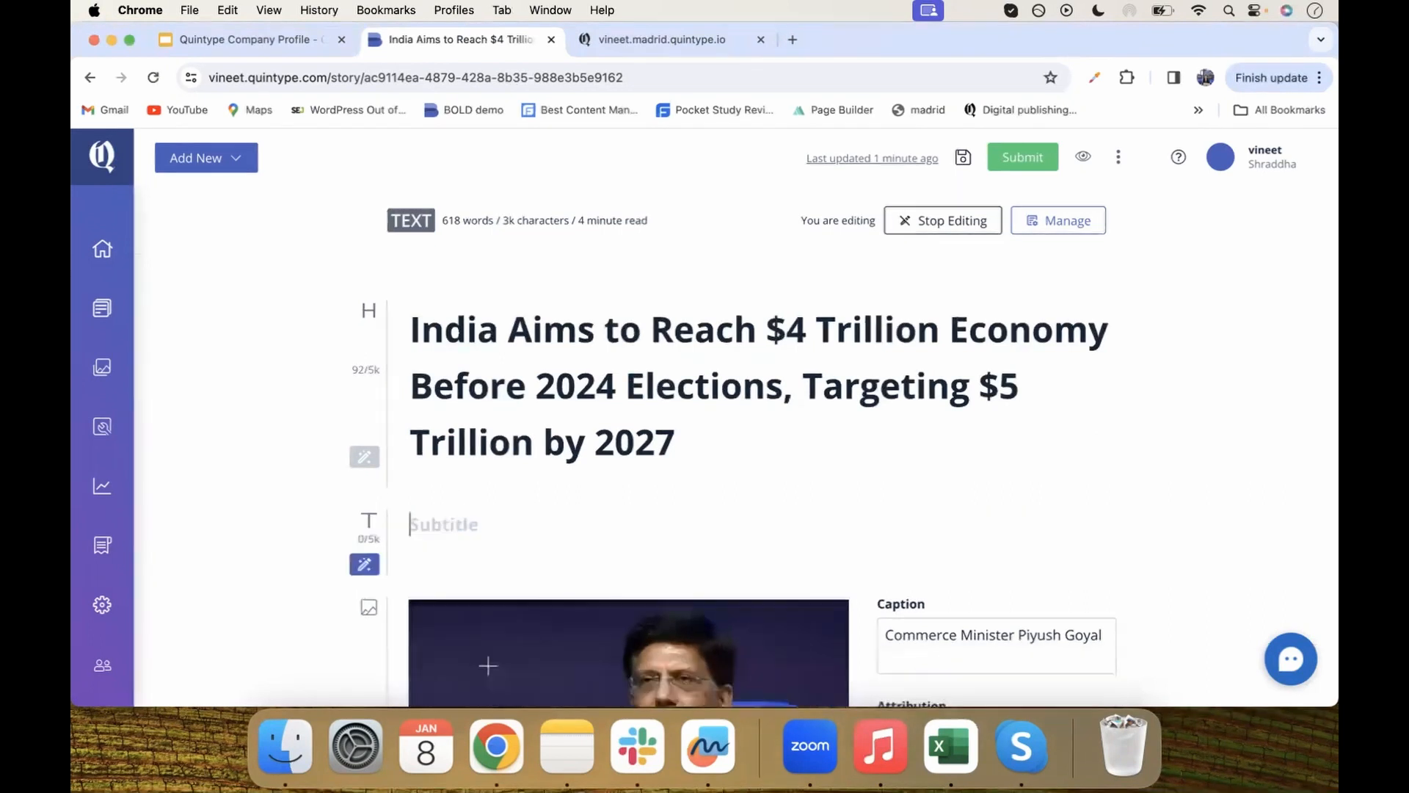
click(364, 564)
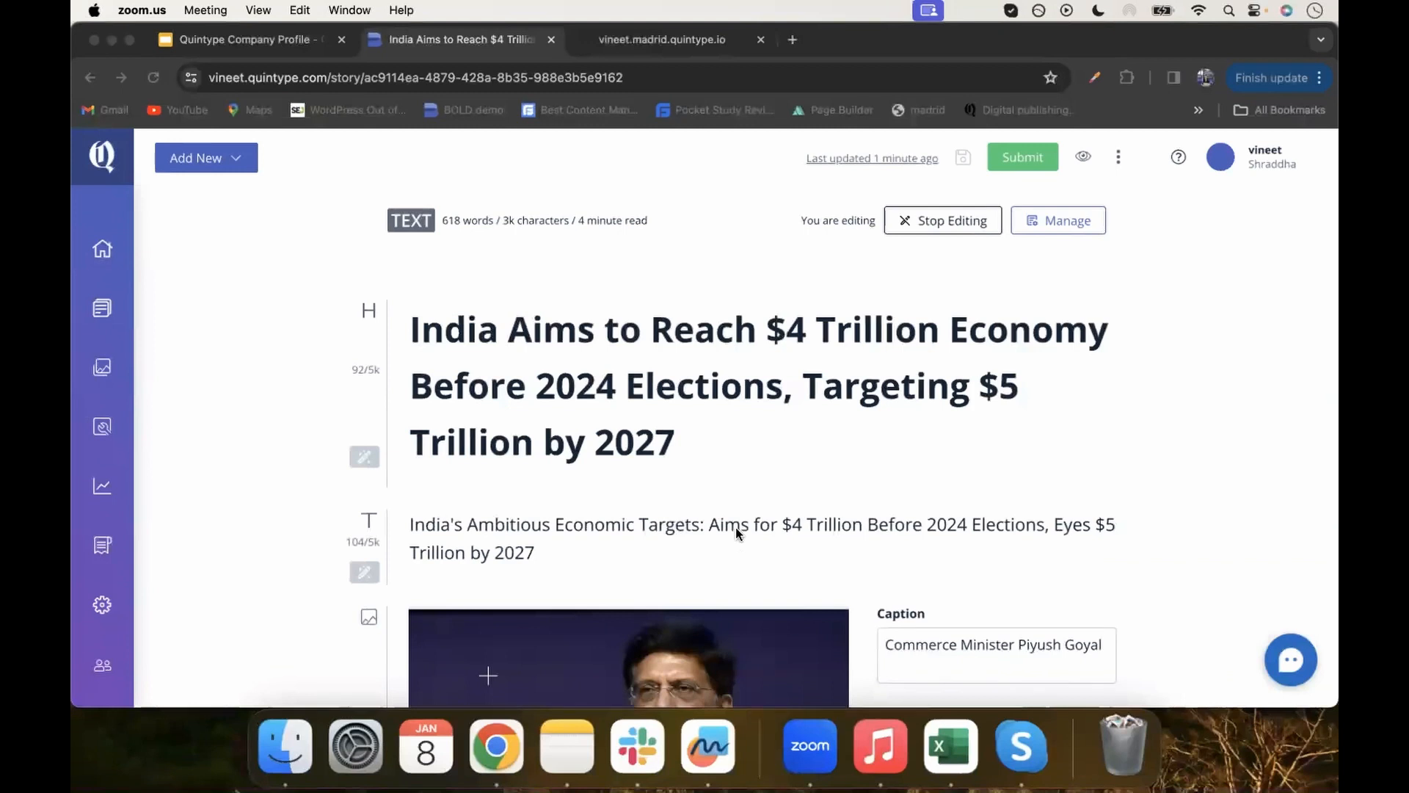
- Try an AI rewrite of the paragraph starting "...And in 2-2.5 years, the country will become"
scroll(736, 527, down, 5)
scroll(736, 527, down, 5)
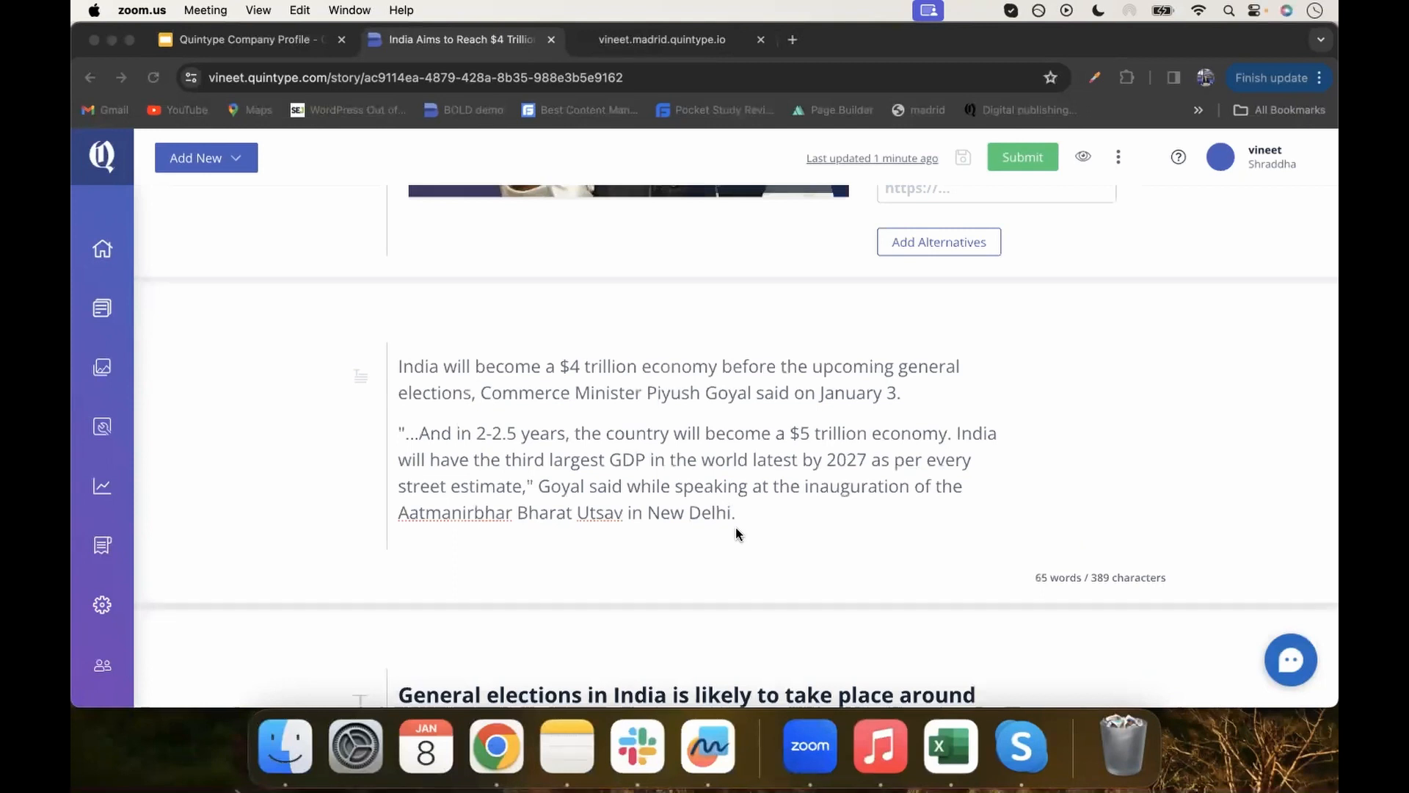
triple_click(633, 462)
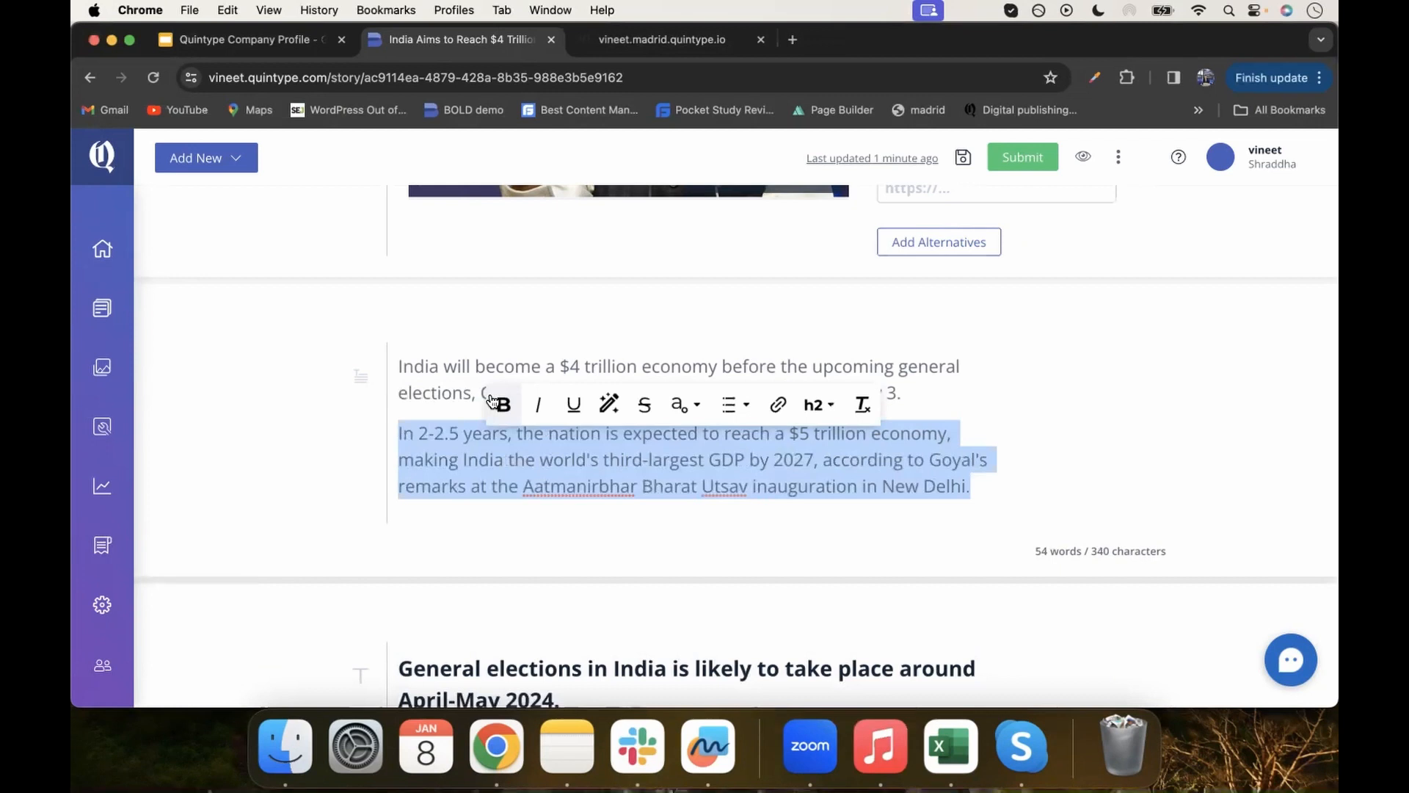
click(614, 510)
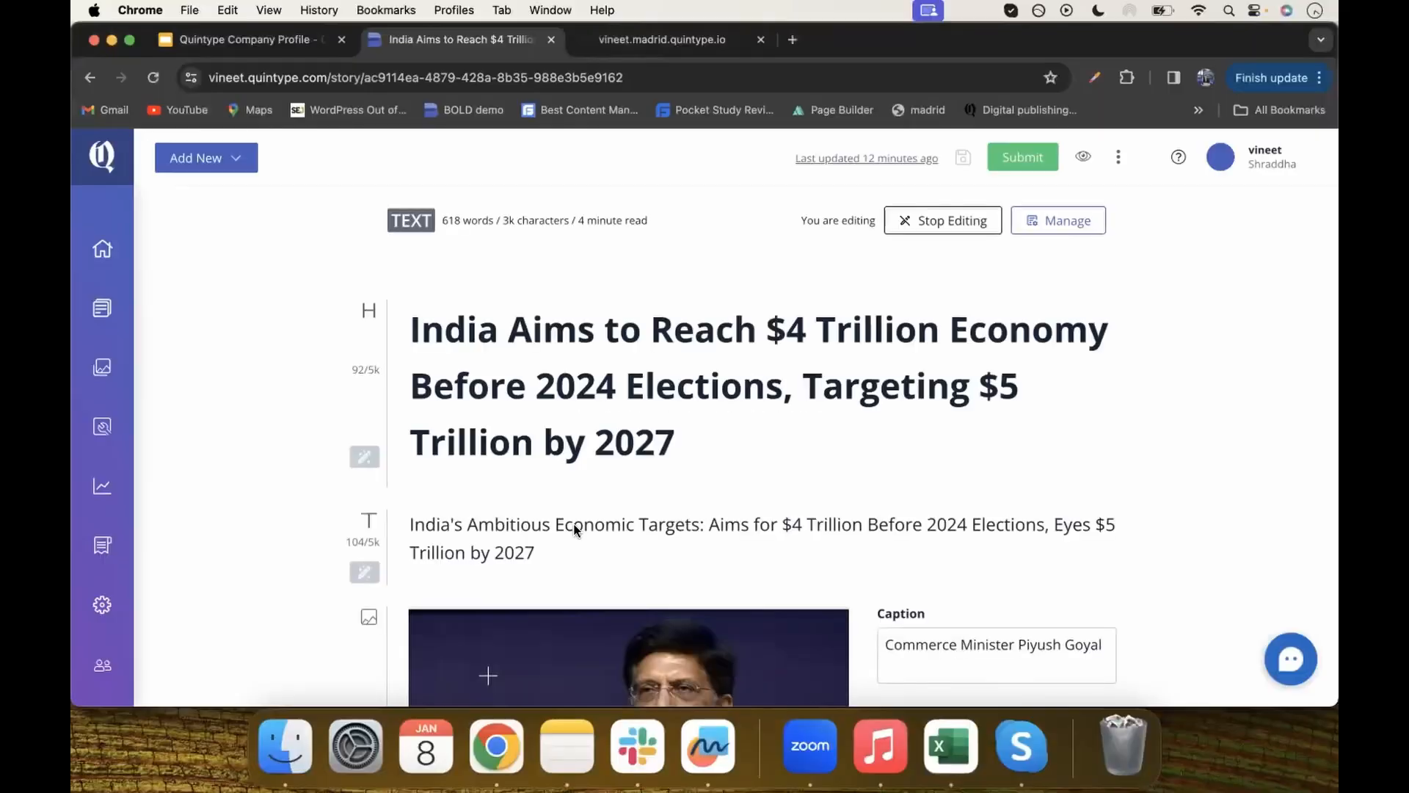
- Open the hero image in the image editor and look through its filters, frames, overlays and focus effects
scroll(575, 528, down, 5)
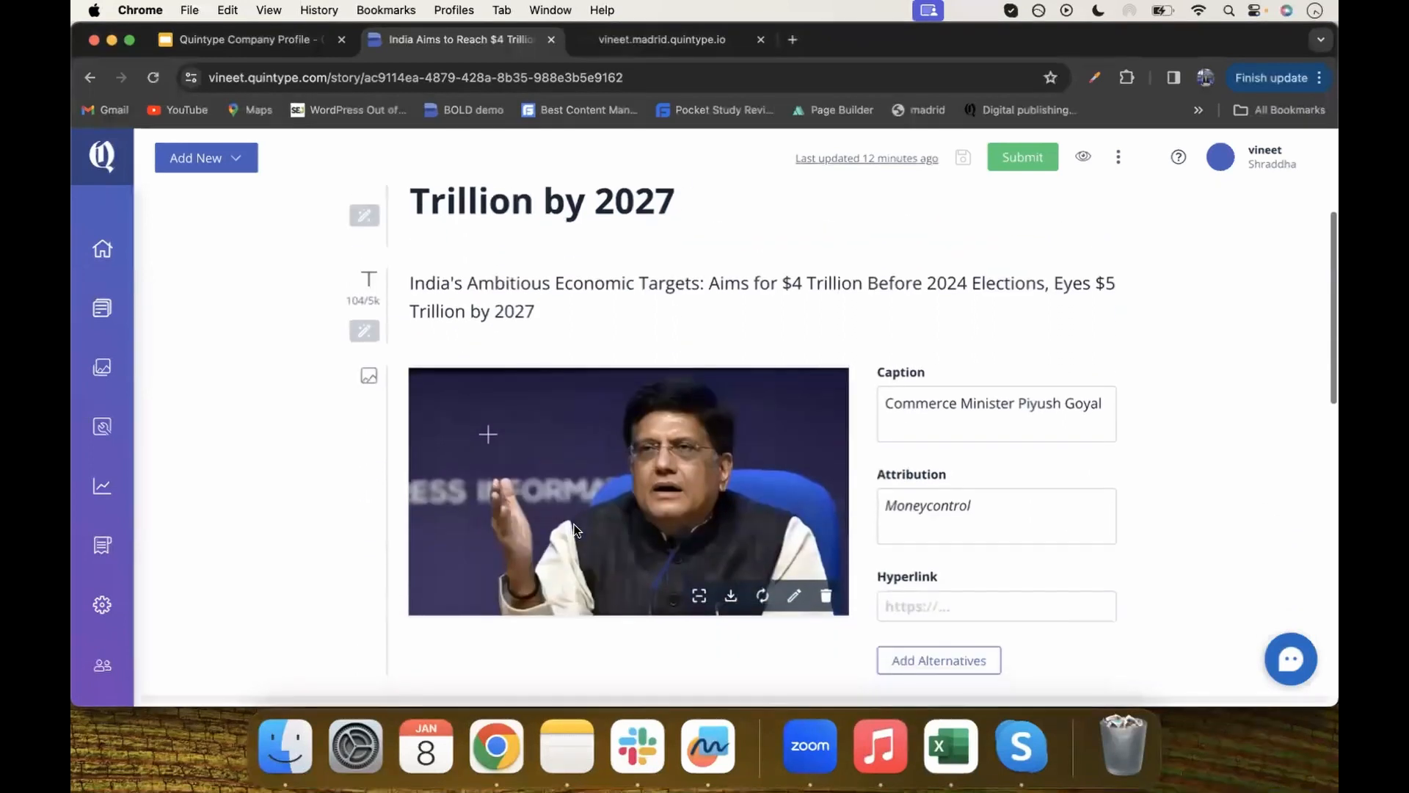
click(791, 601)
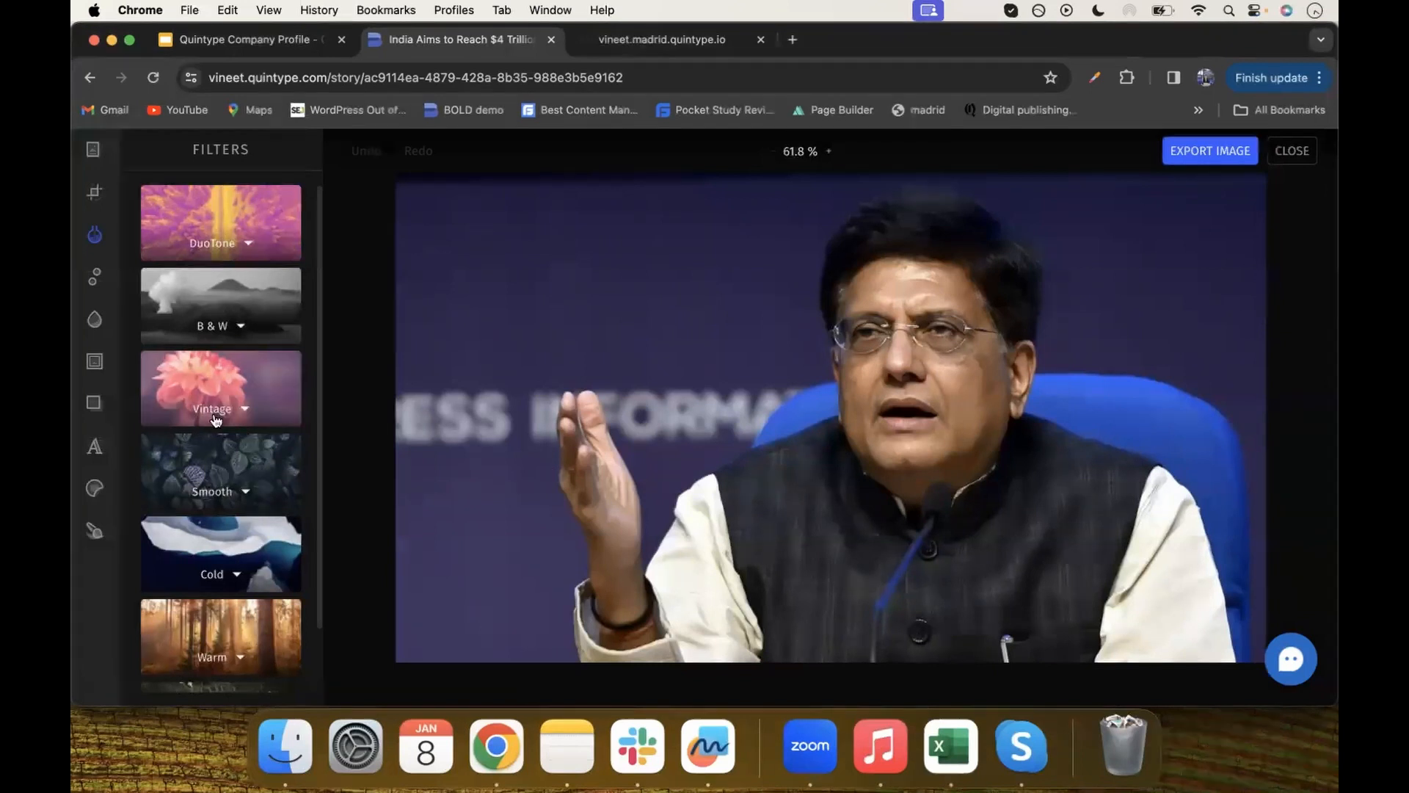
click(94, 360)
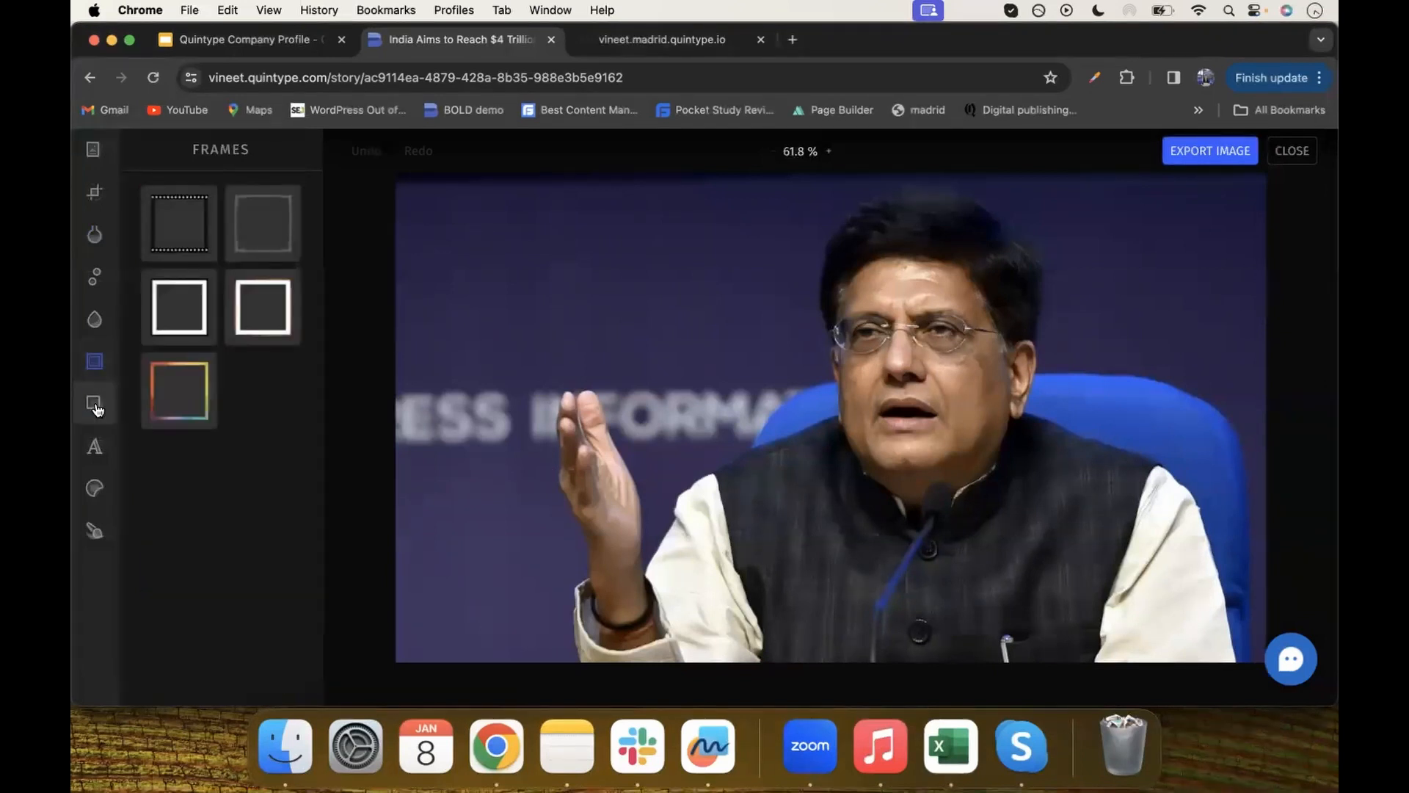
click(95, 405)
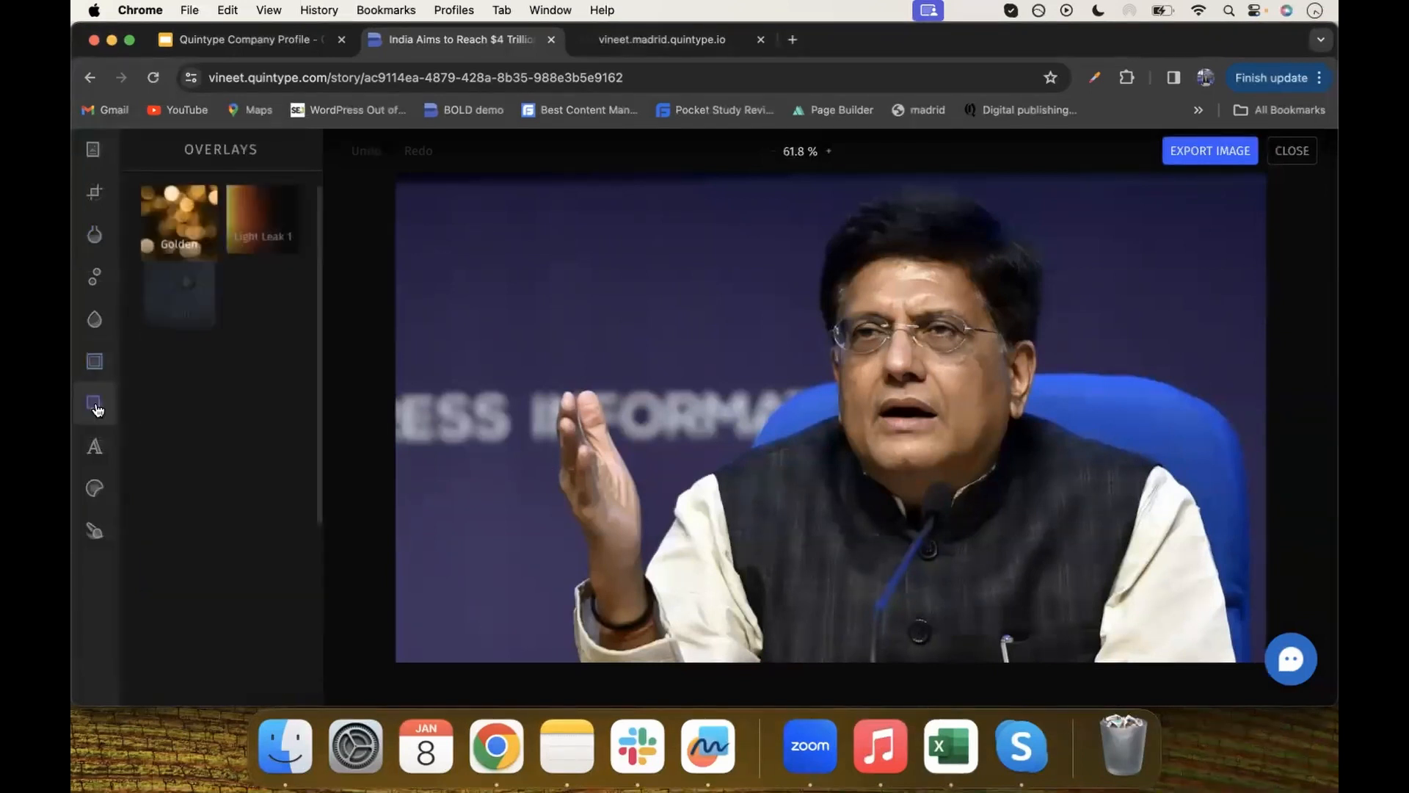
click(95, 332)
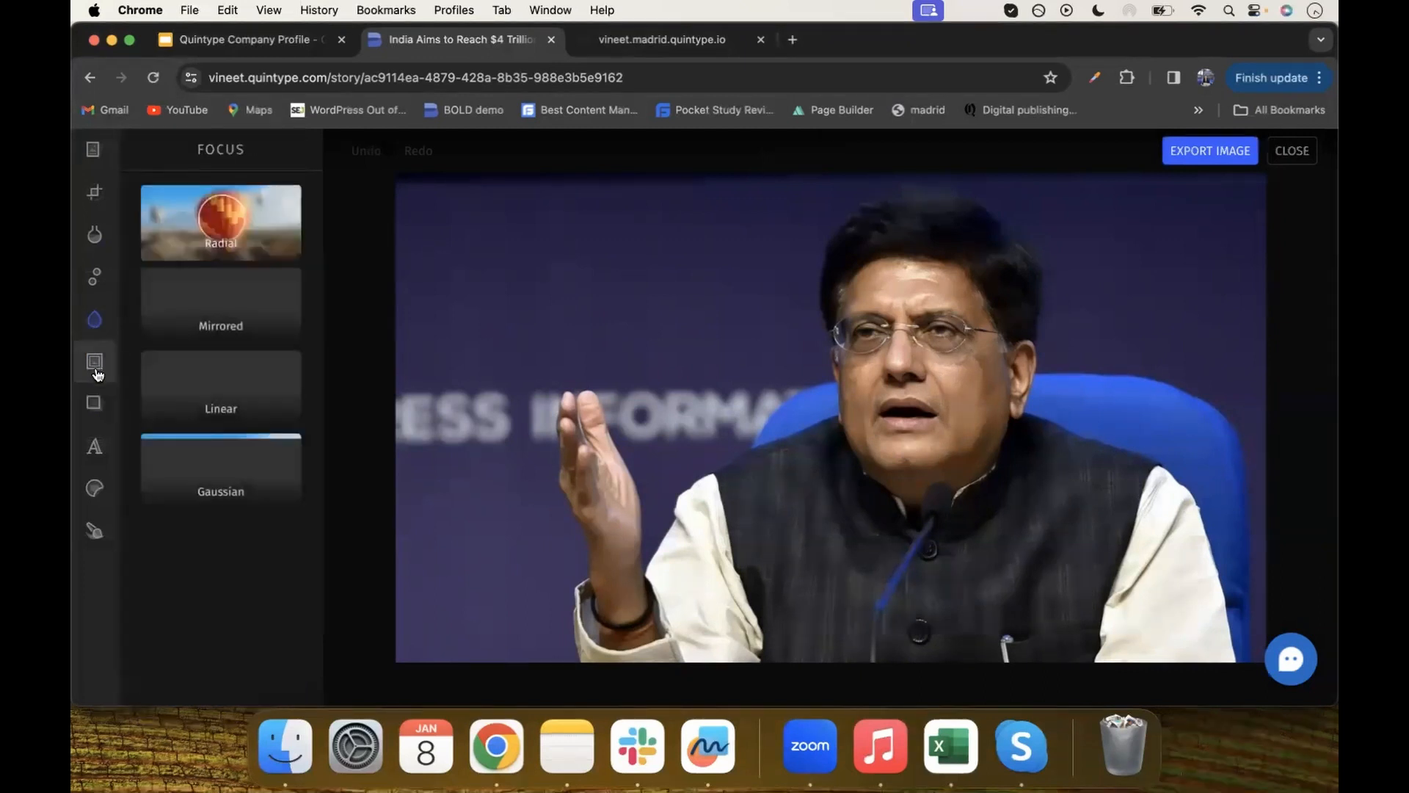
- Try a plain white frame on the hero image and exit the image editor without saving
click(94, 360)
click(180, 300)
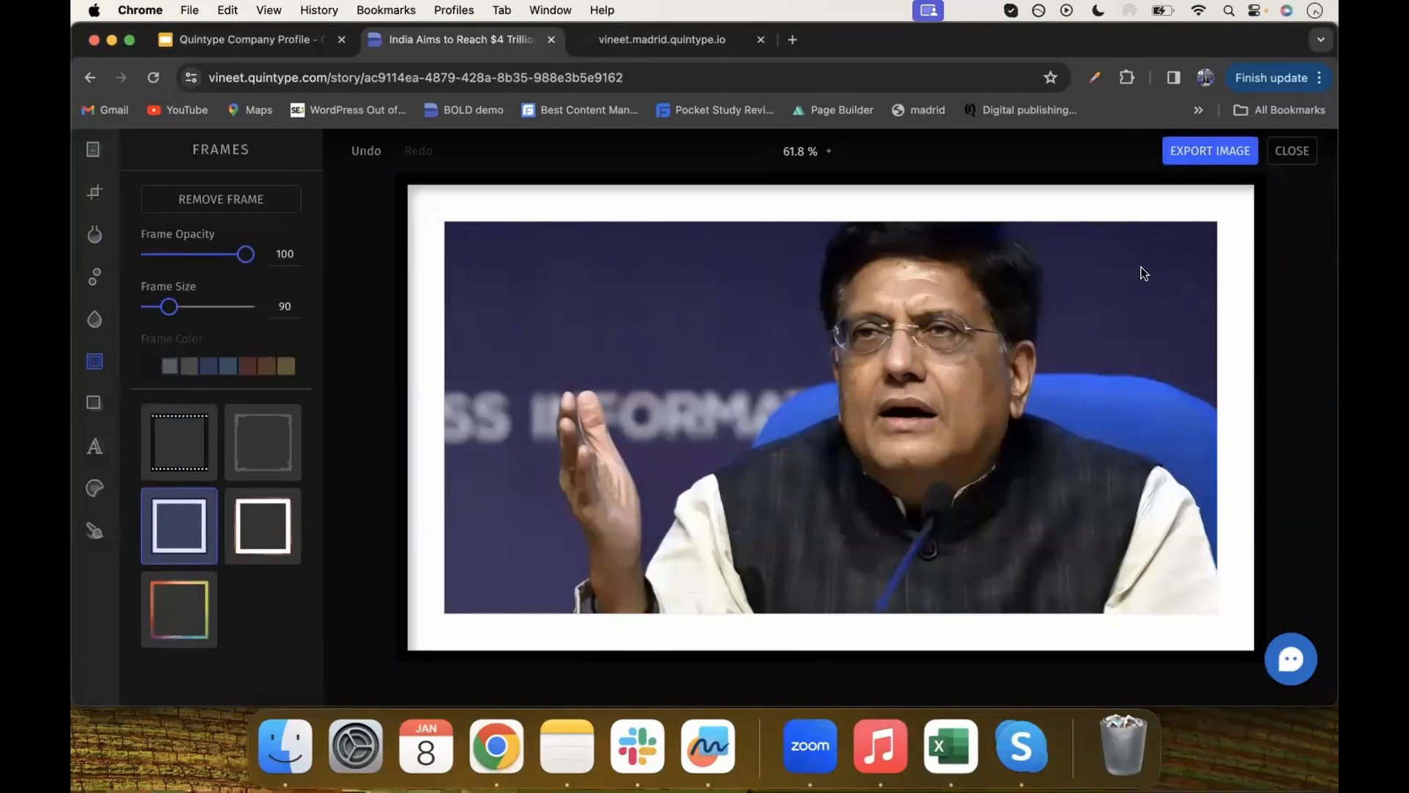
click(1293, 155)
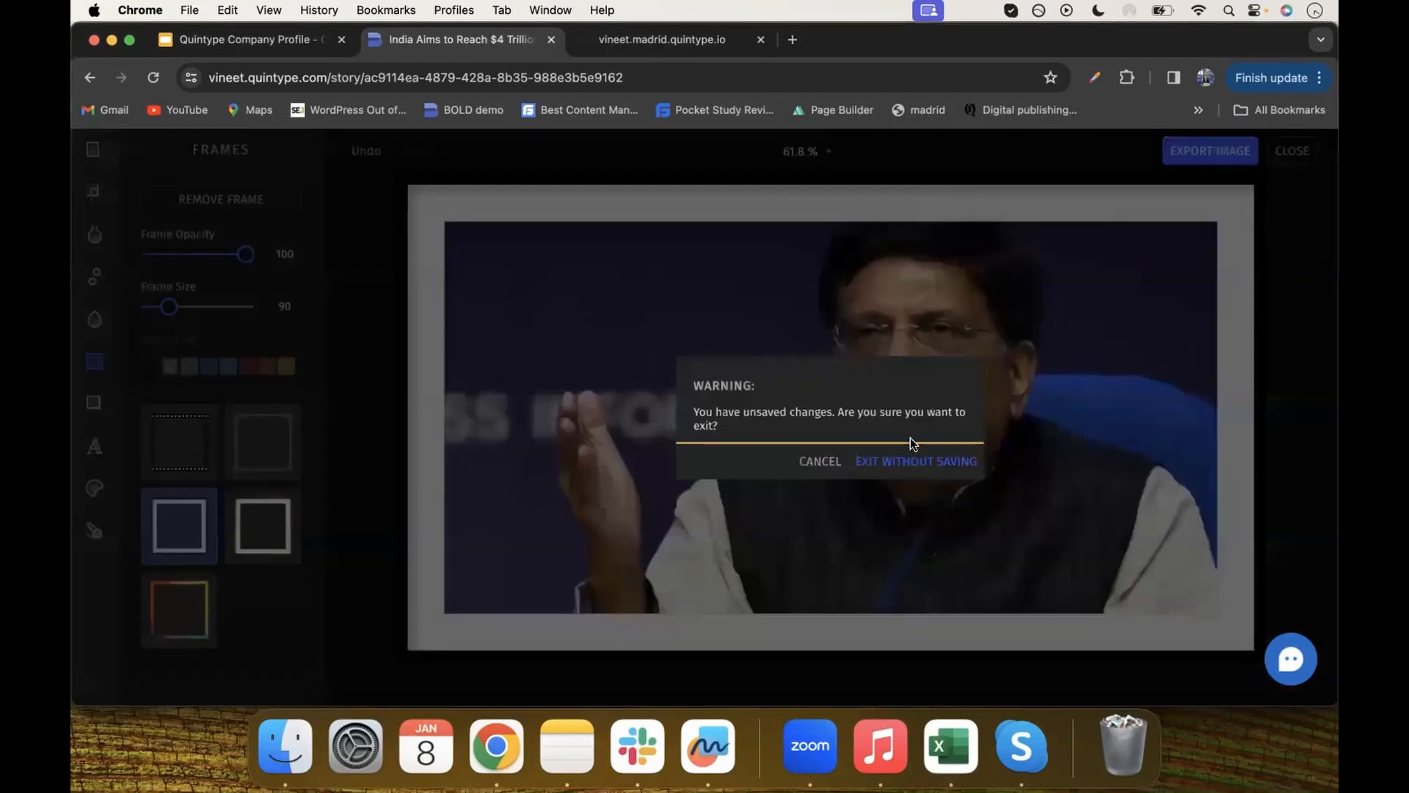
click(911, 461)
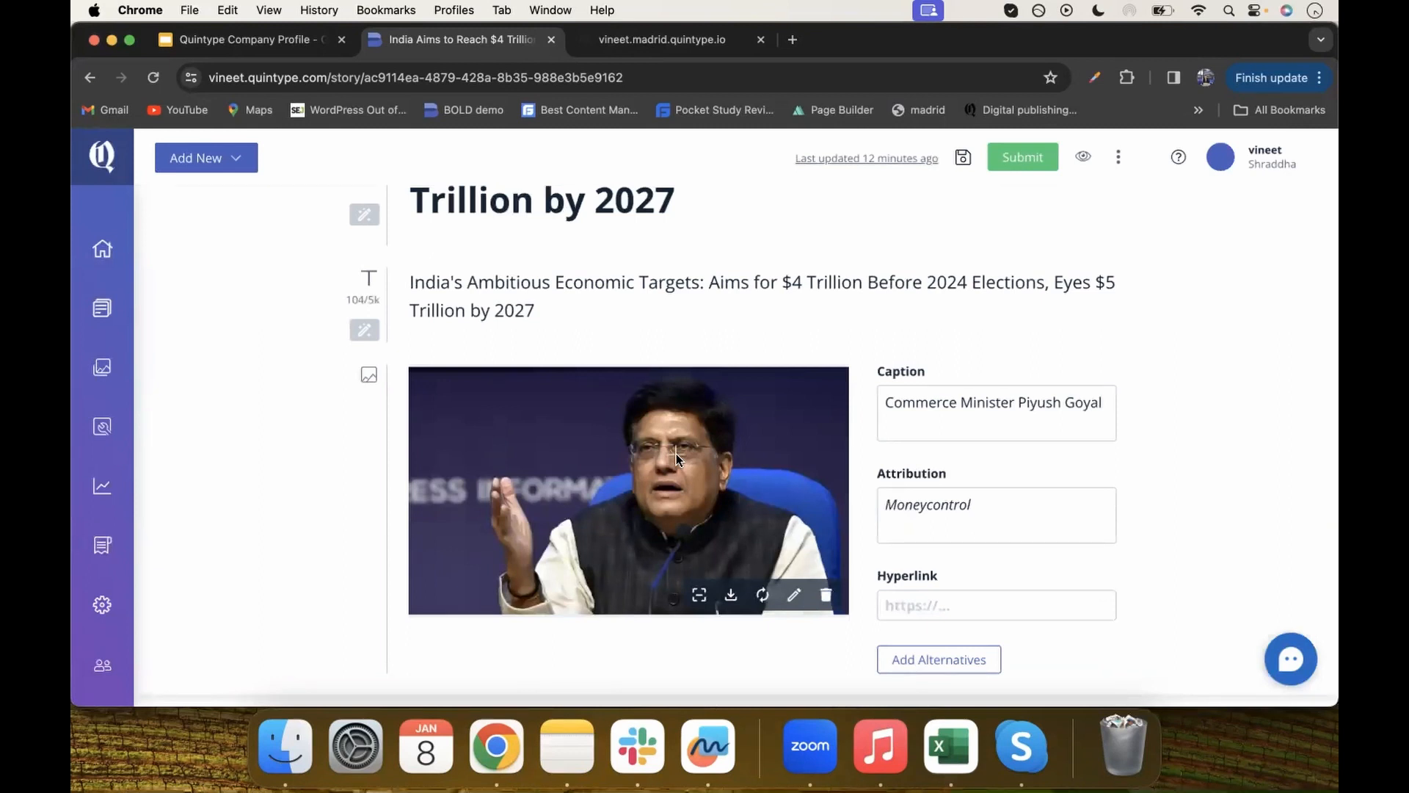
- Replace the hero image with the media gallery picture of five dogs on a pale blue background, searching for "dogs"
click(828, 594)
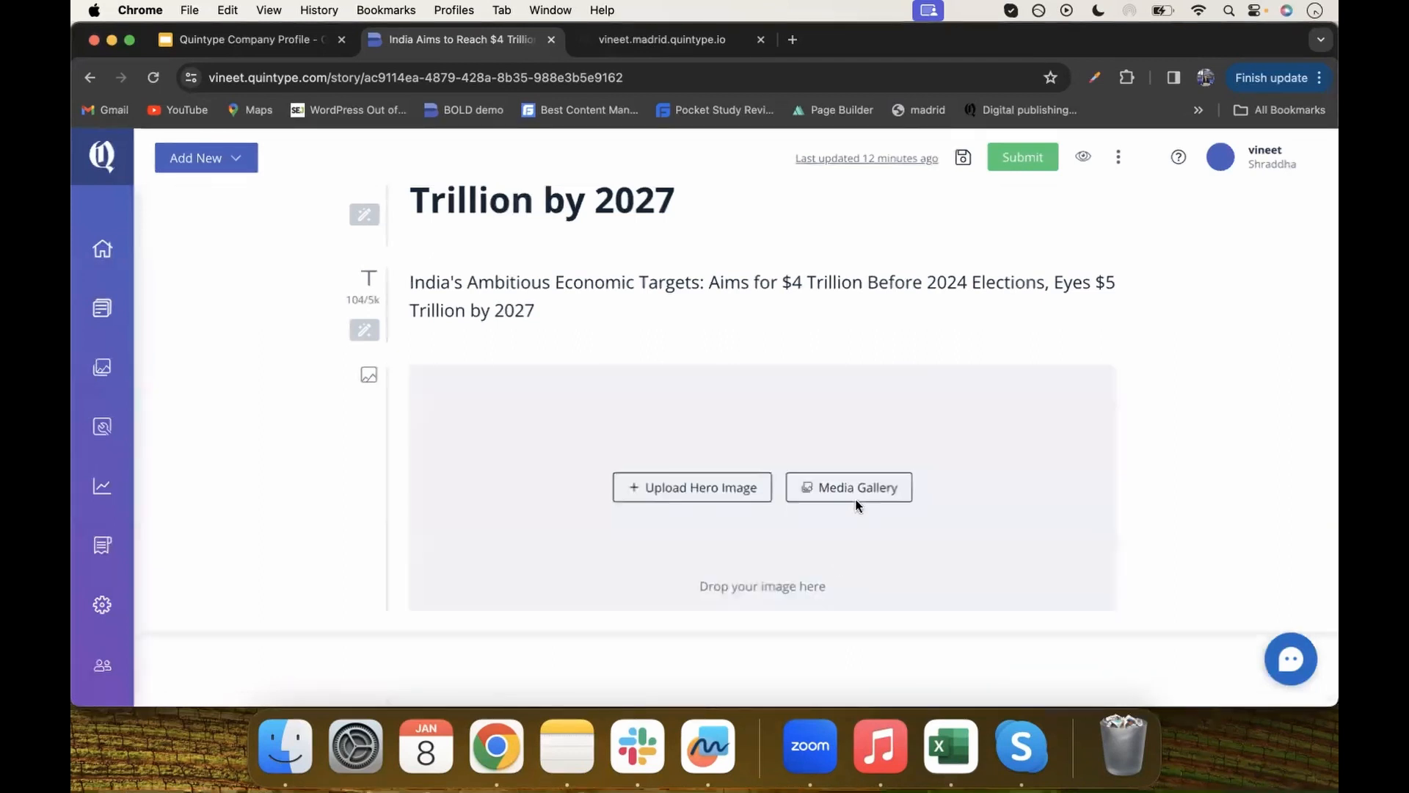
click(849, 487)
triple_click(942, 232)
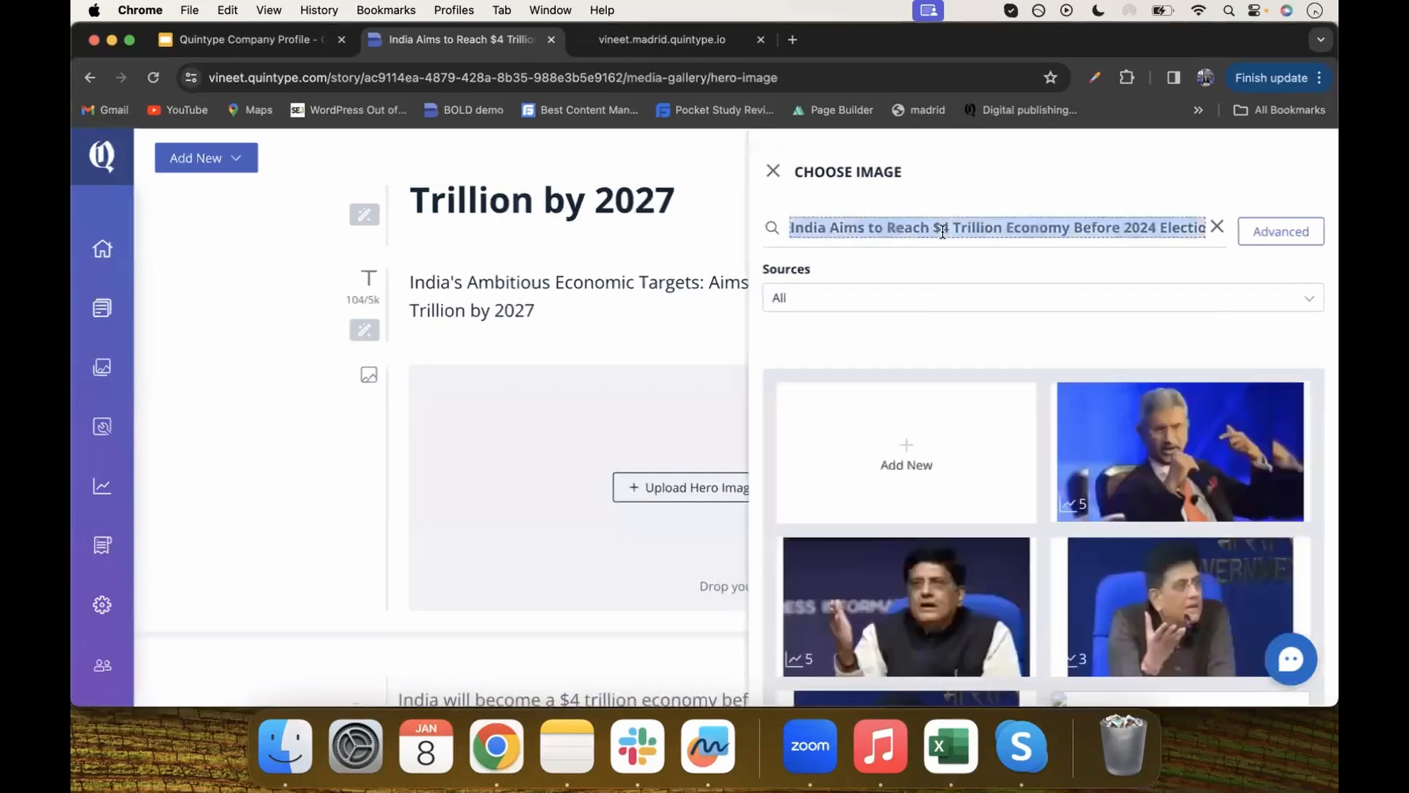
text(dogs)
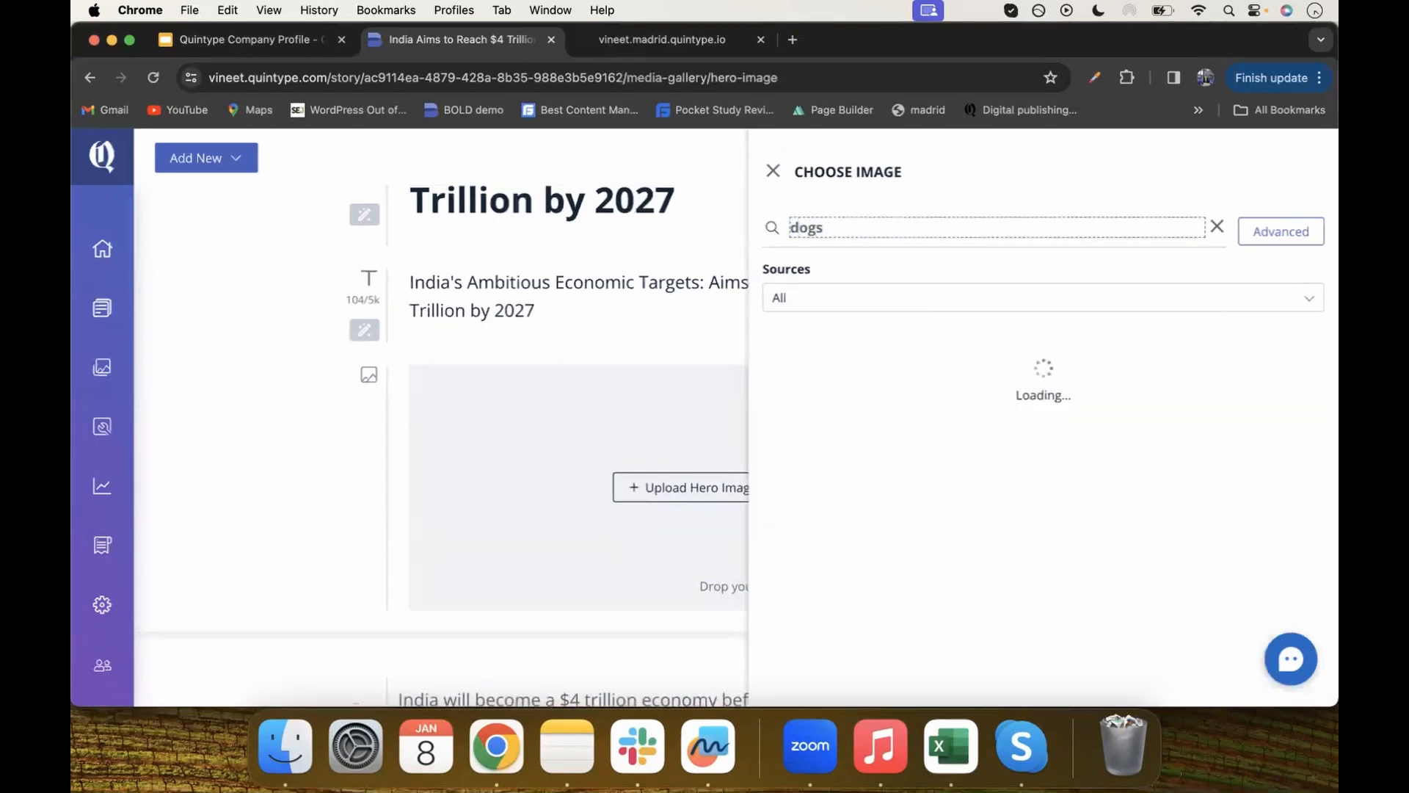
scroll(1012, 473, down, 3)
scroll(1012, 473, down, 10)
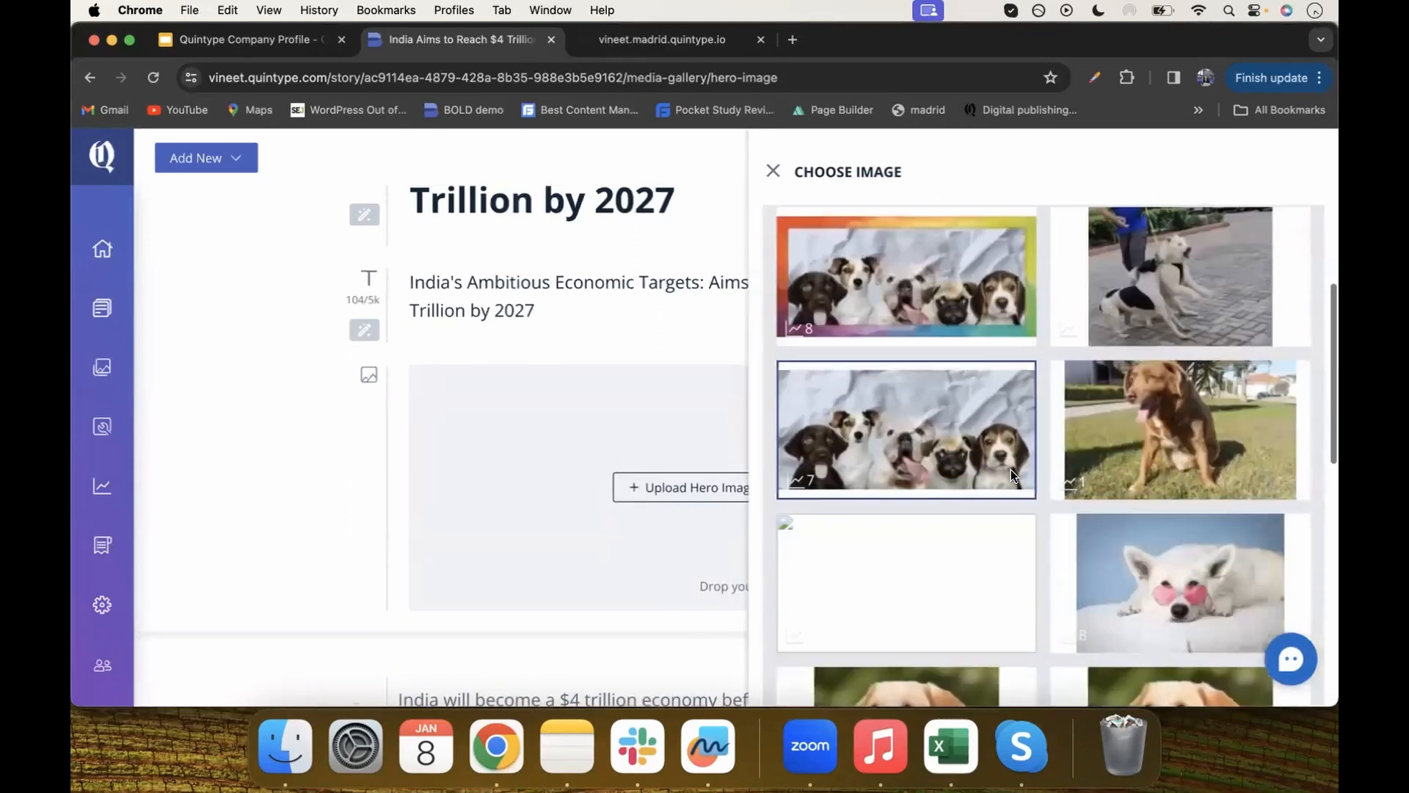
scroll(1011, 469, down, 2)
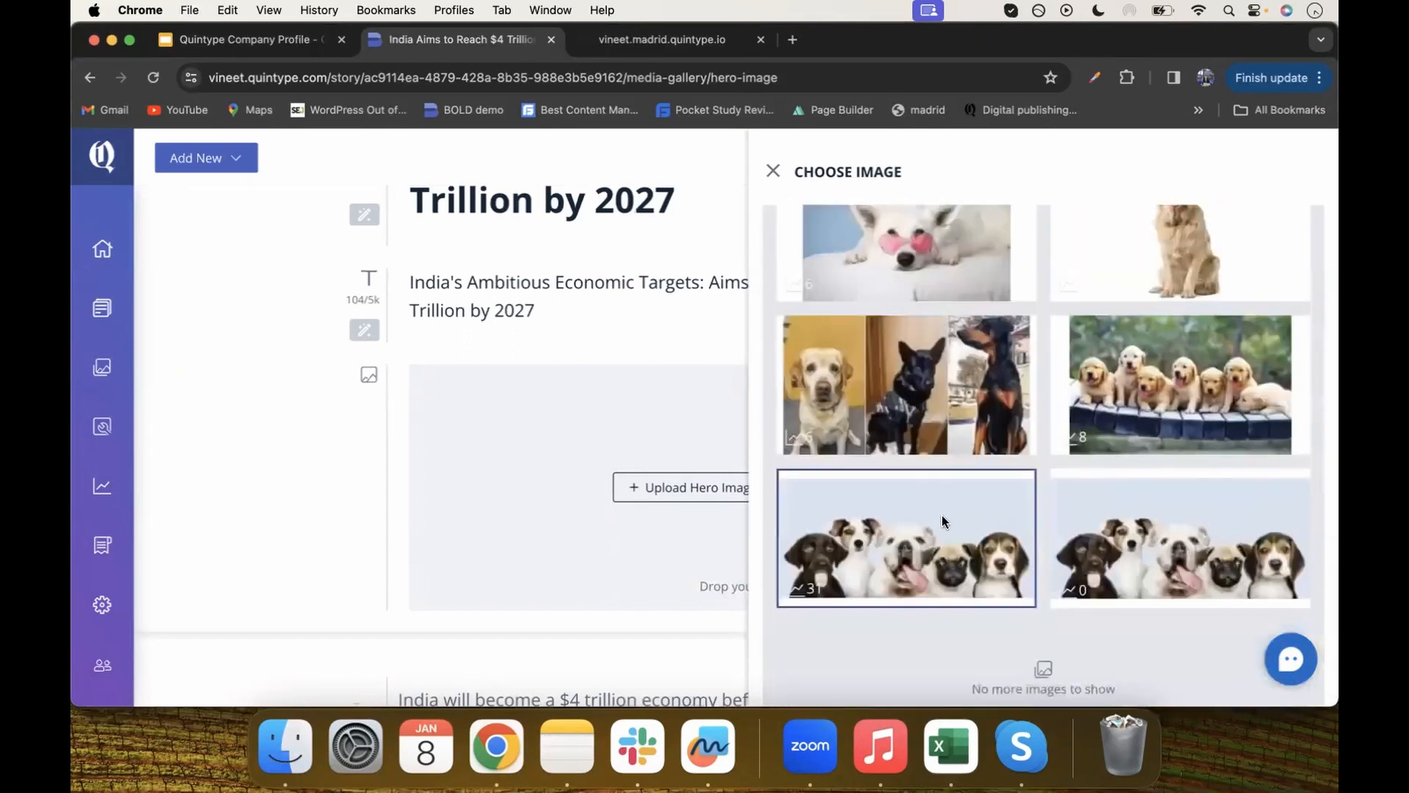
click(926, 517)
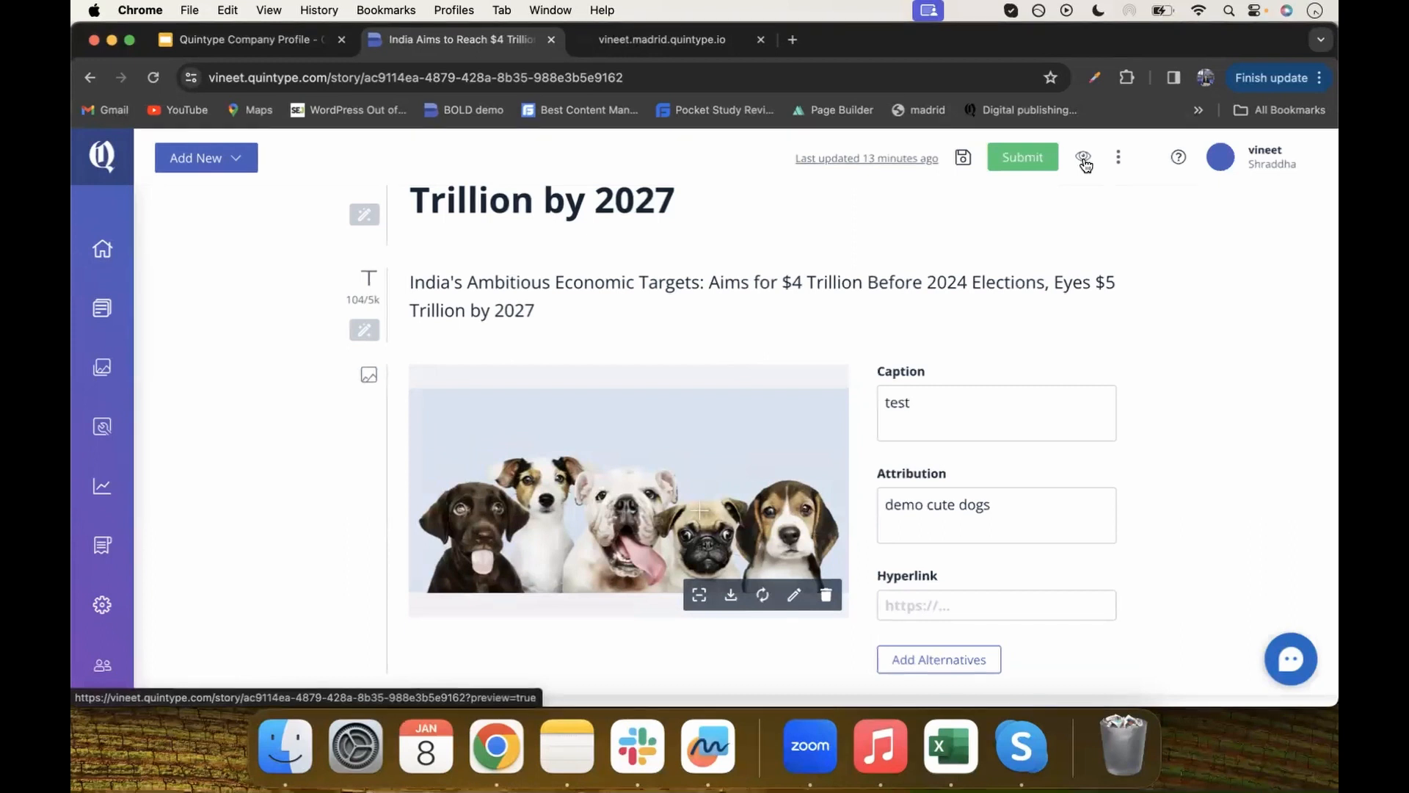
- Preview the story, dismiss the Google sign-in prompt, and read from the hero image into the body text
click(1083, 158)
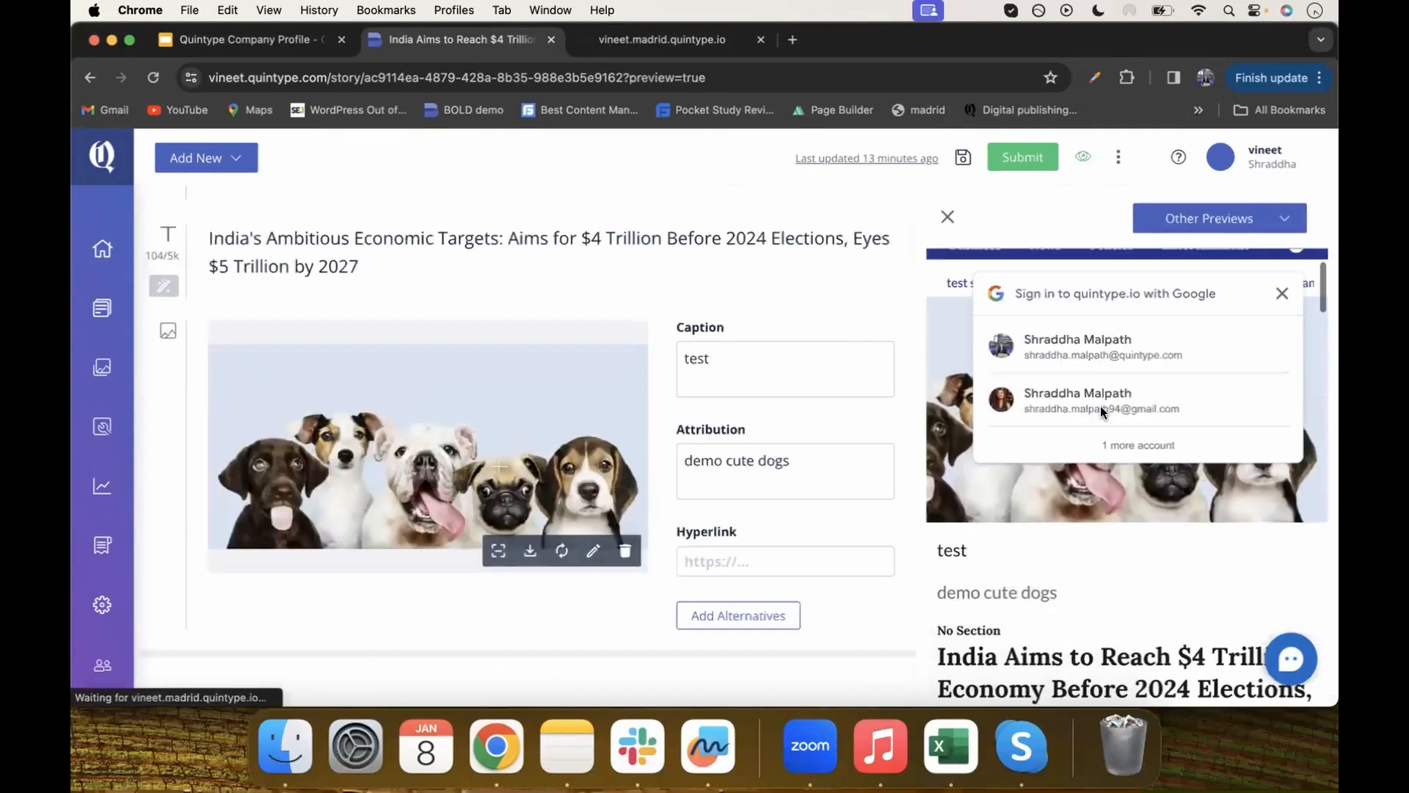
scroll(1109, 400, down, 4)
click(1282, 293)
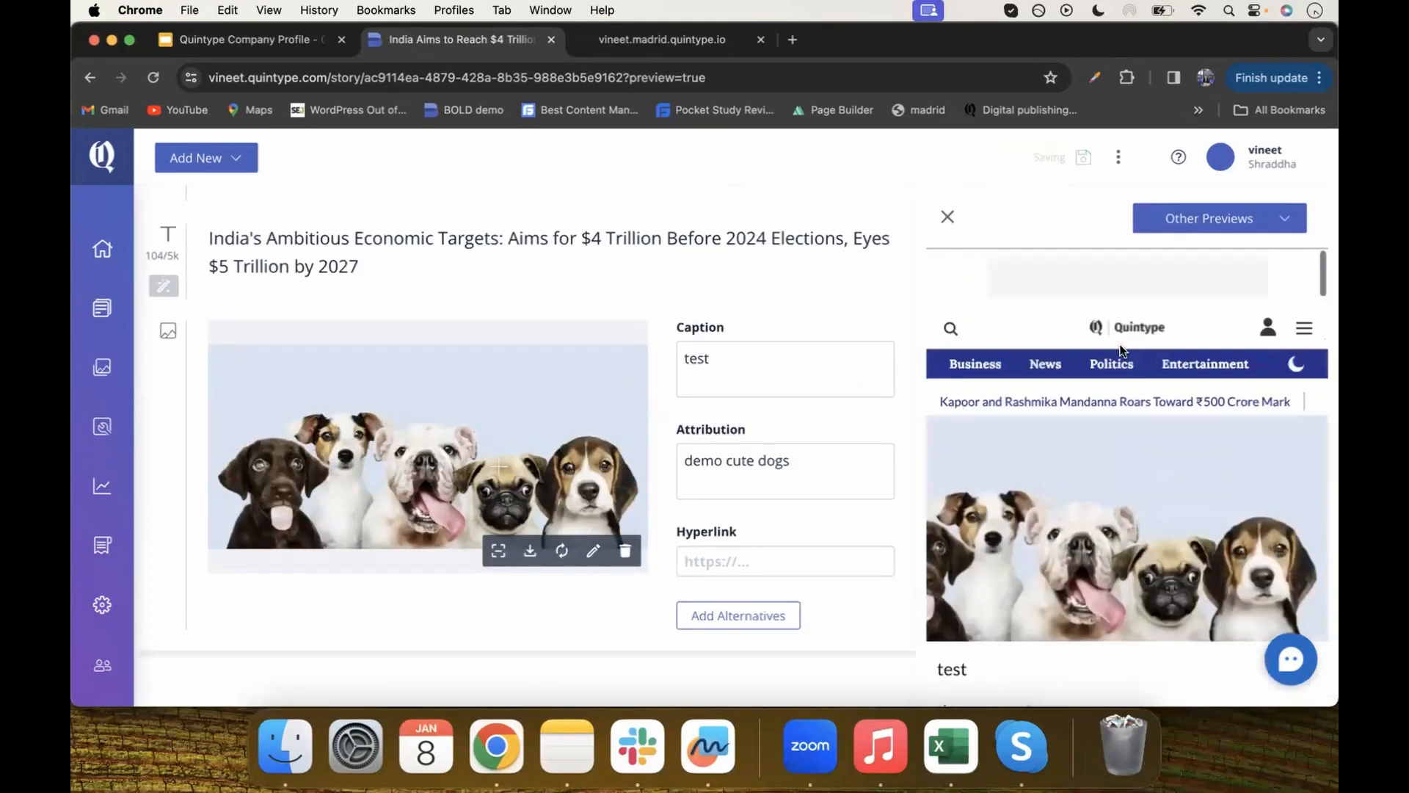
scroll(1099, 425, down, 5)
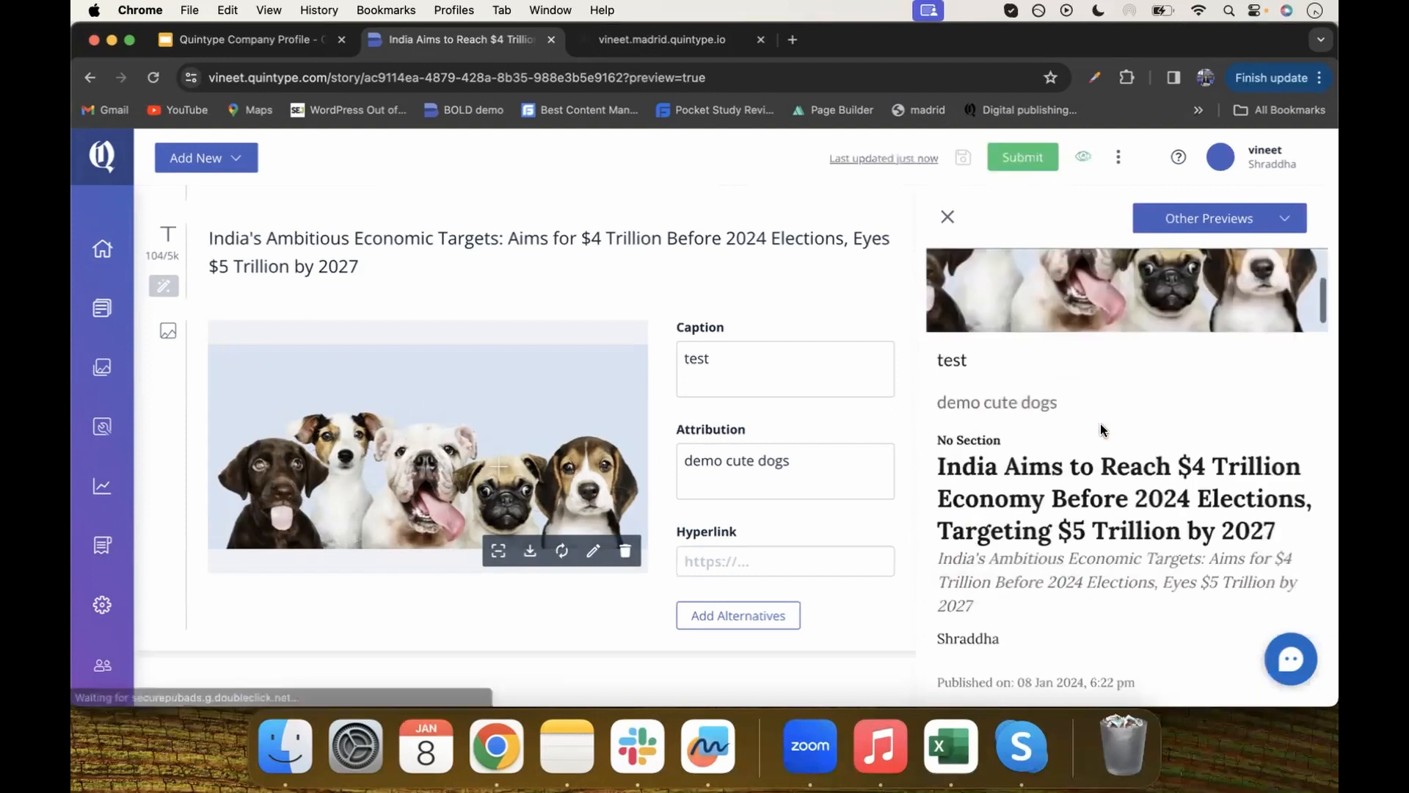
scroll(1101, 429, down, 10)
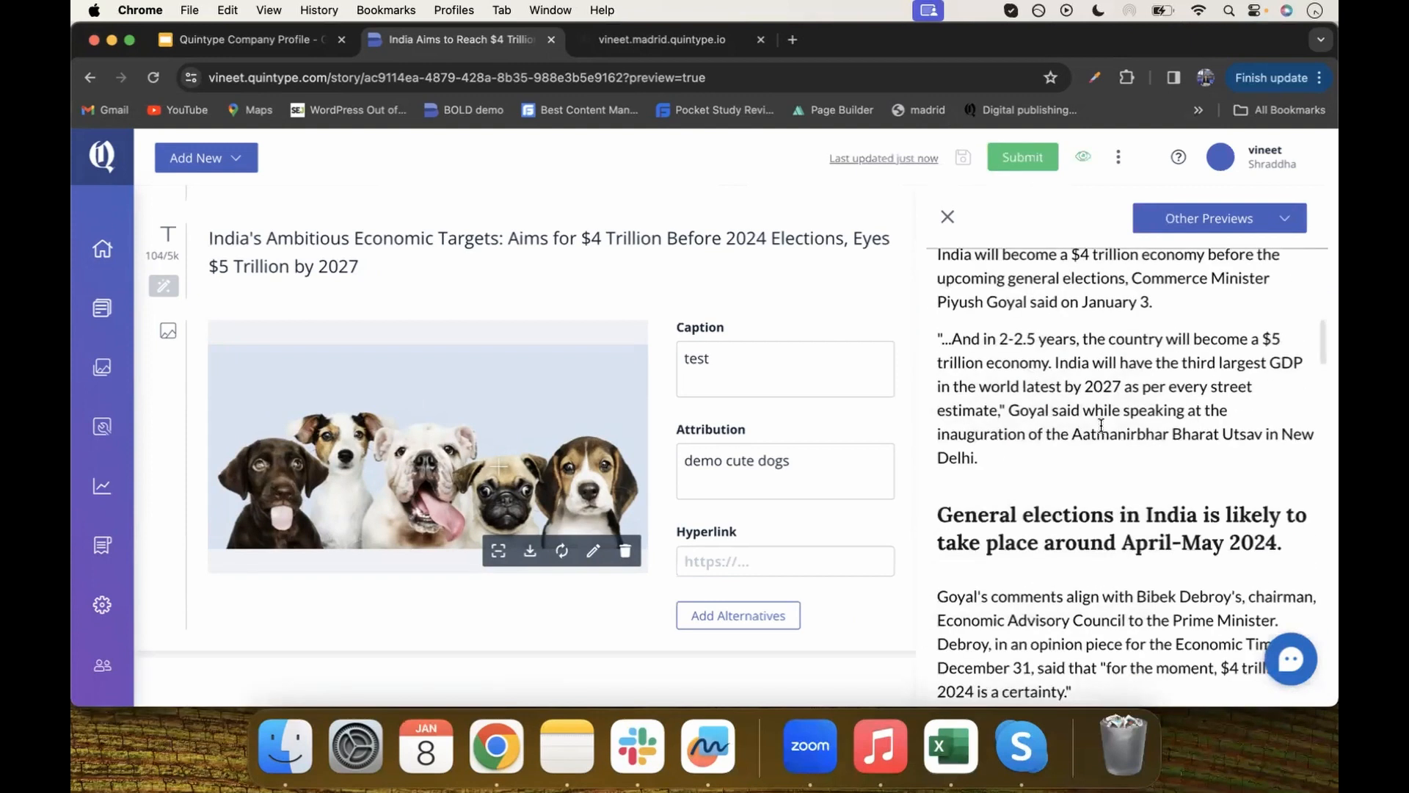
- Look through the rest of the story preview, down to the embedded video and tweet and back to the hero image
scroll(1101, 425, down, 15)
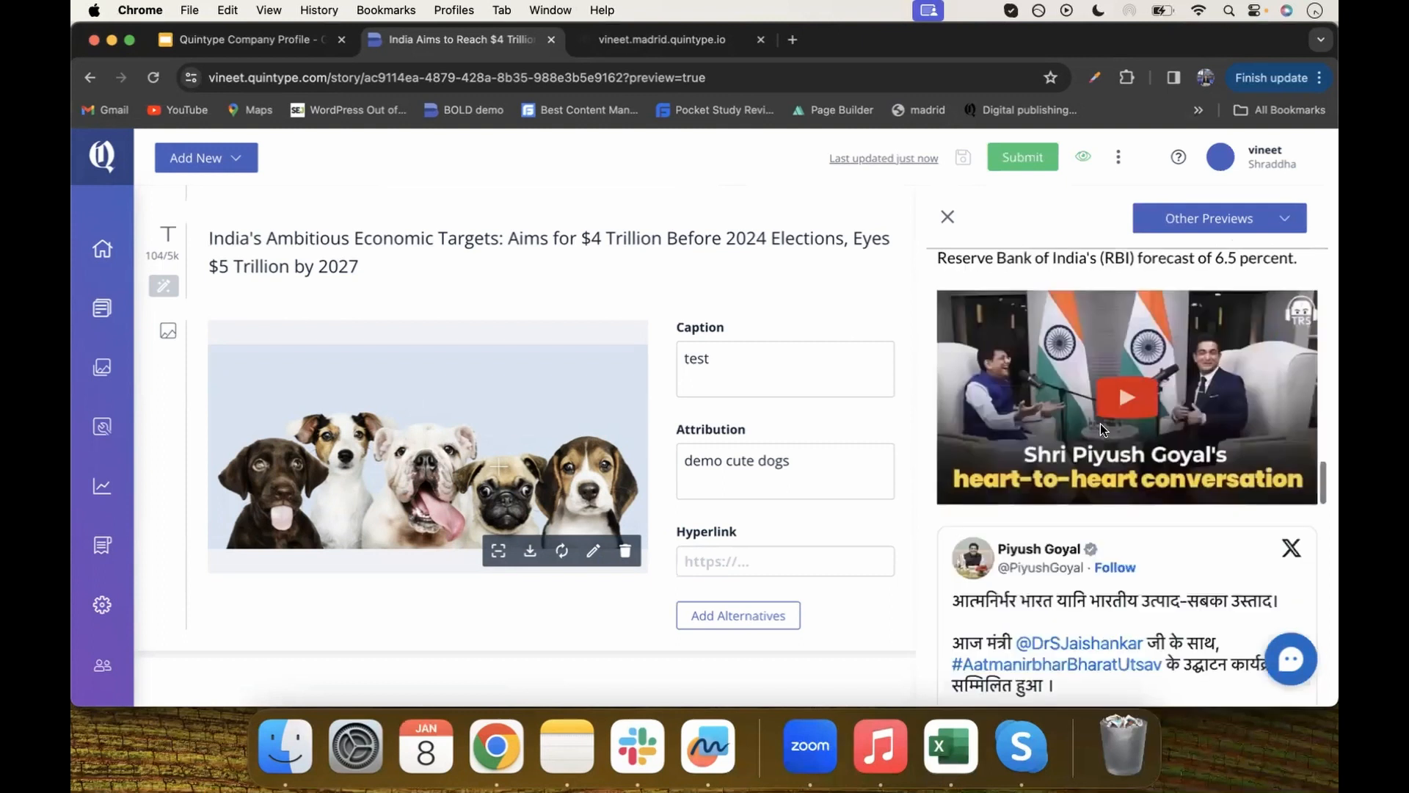
scroll(1099, 425, up, 20)
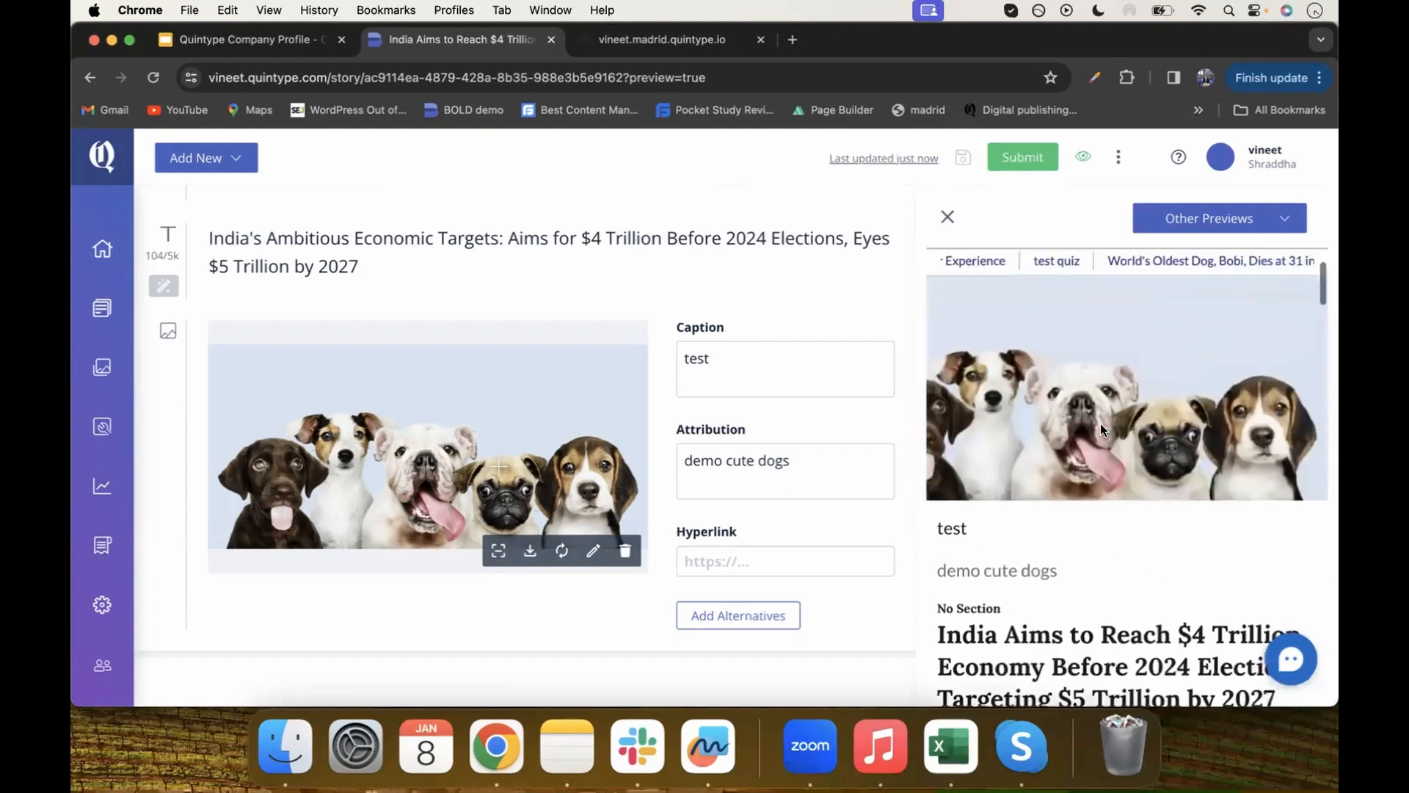
scroll(1101, 429, up, 5)
scroll(656, 460, up, 2)
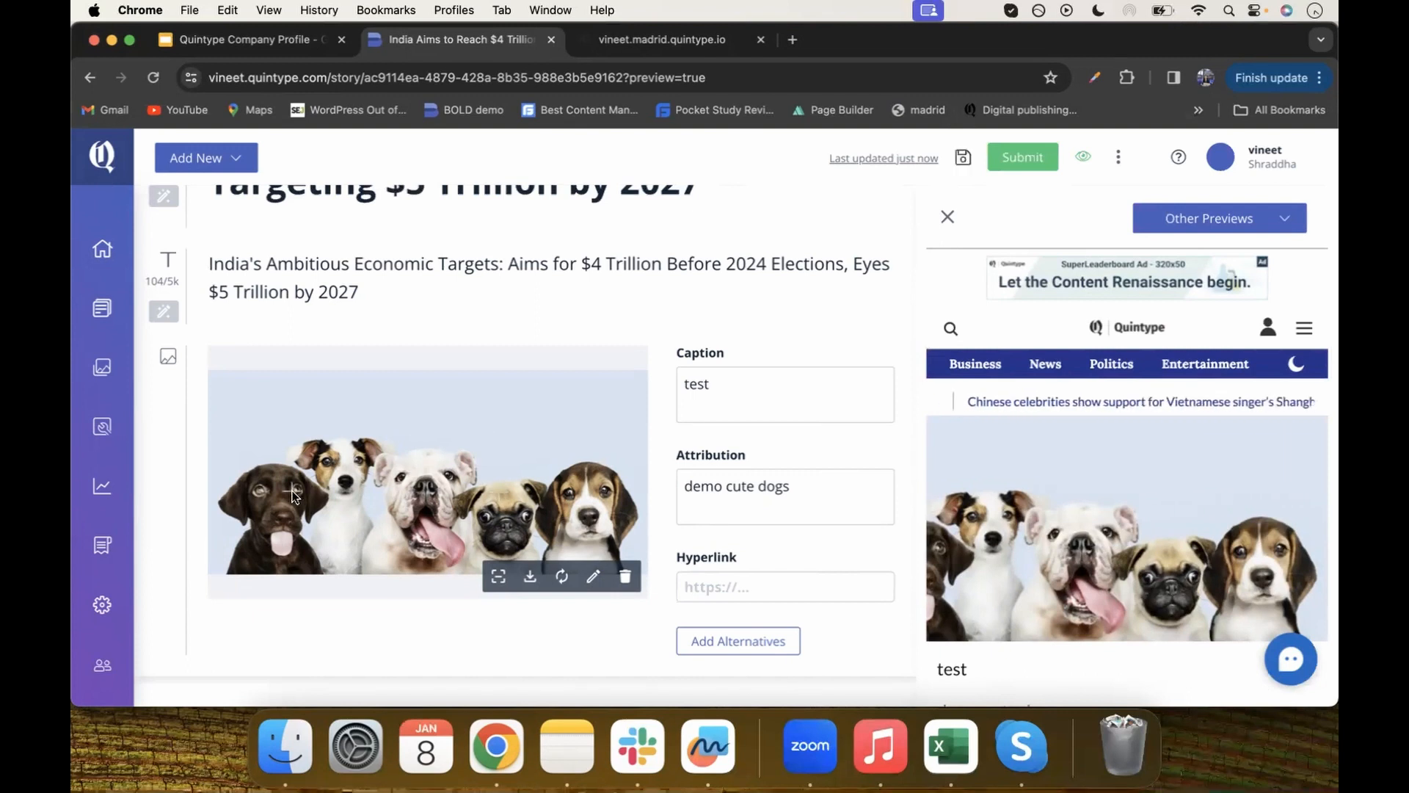
- Move the hero image's focal point onto the brown dog and save the story so the preview crop updates
click(959, 160)
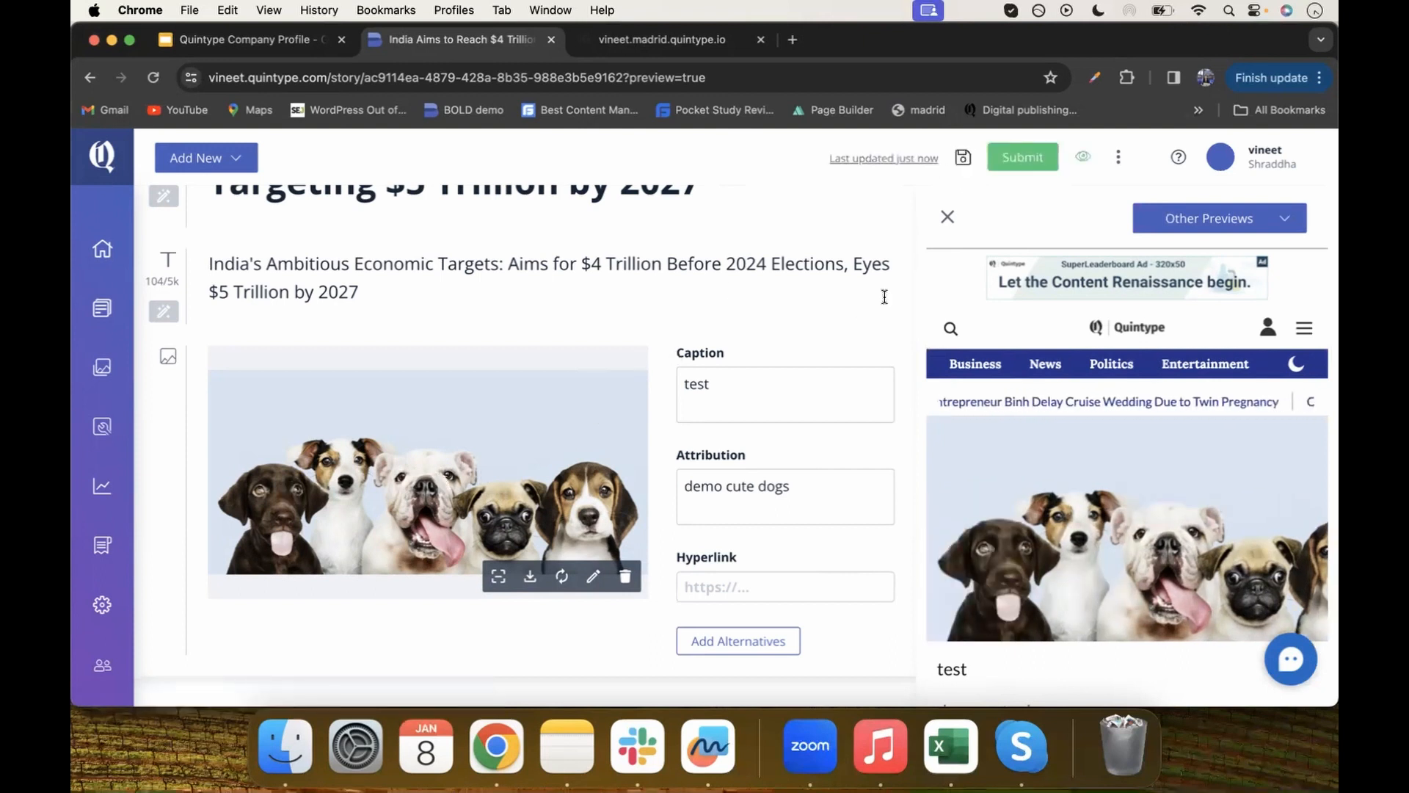
click(962, 160)
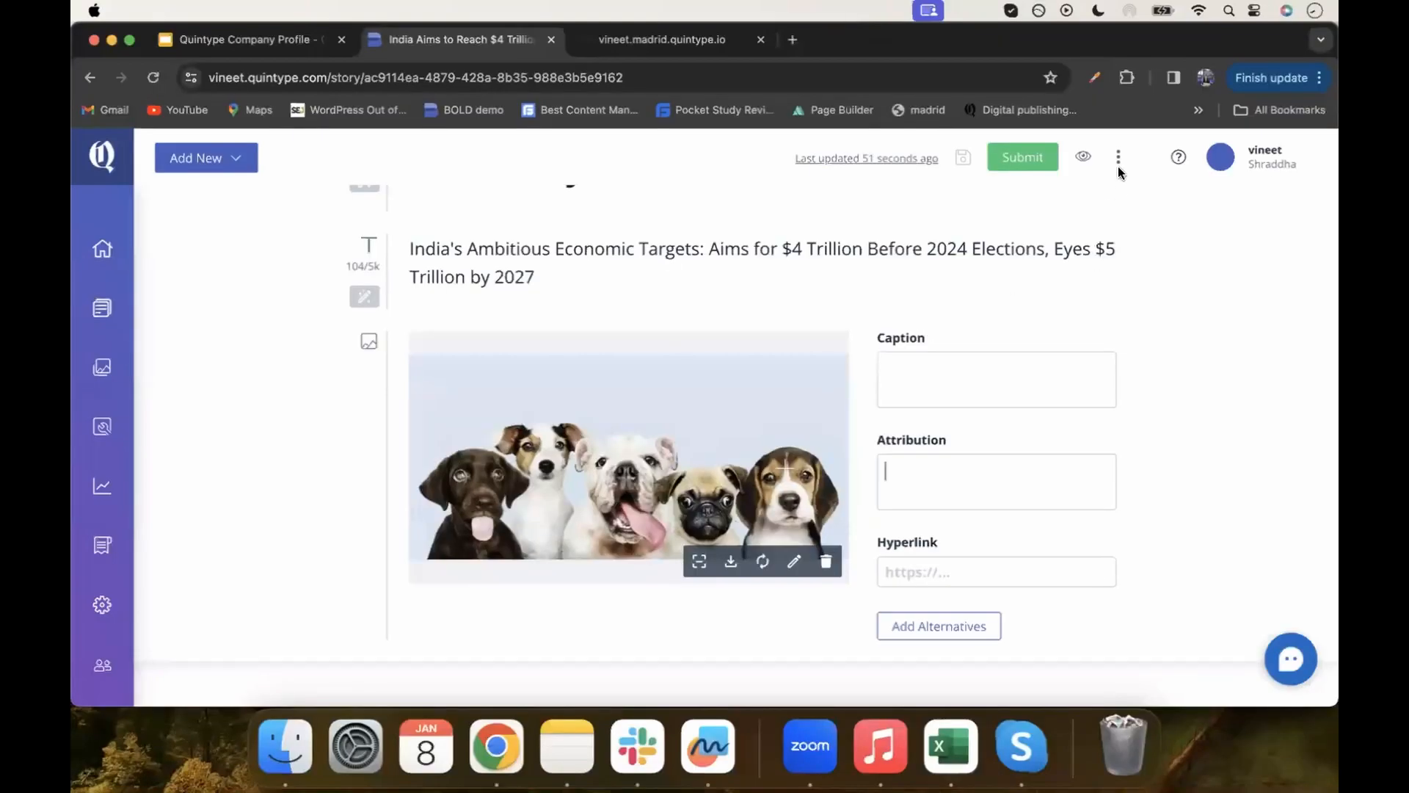
- Find the earlier of the two versions saved on Jan 08 at 07:26 PM in the story timeline and restore it
click(1118, 161)
click(1064, 260)
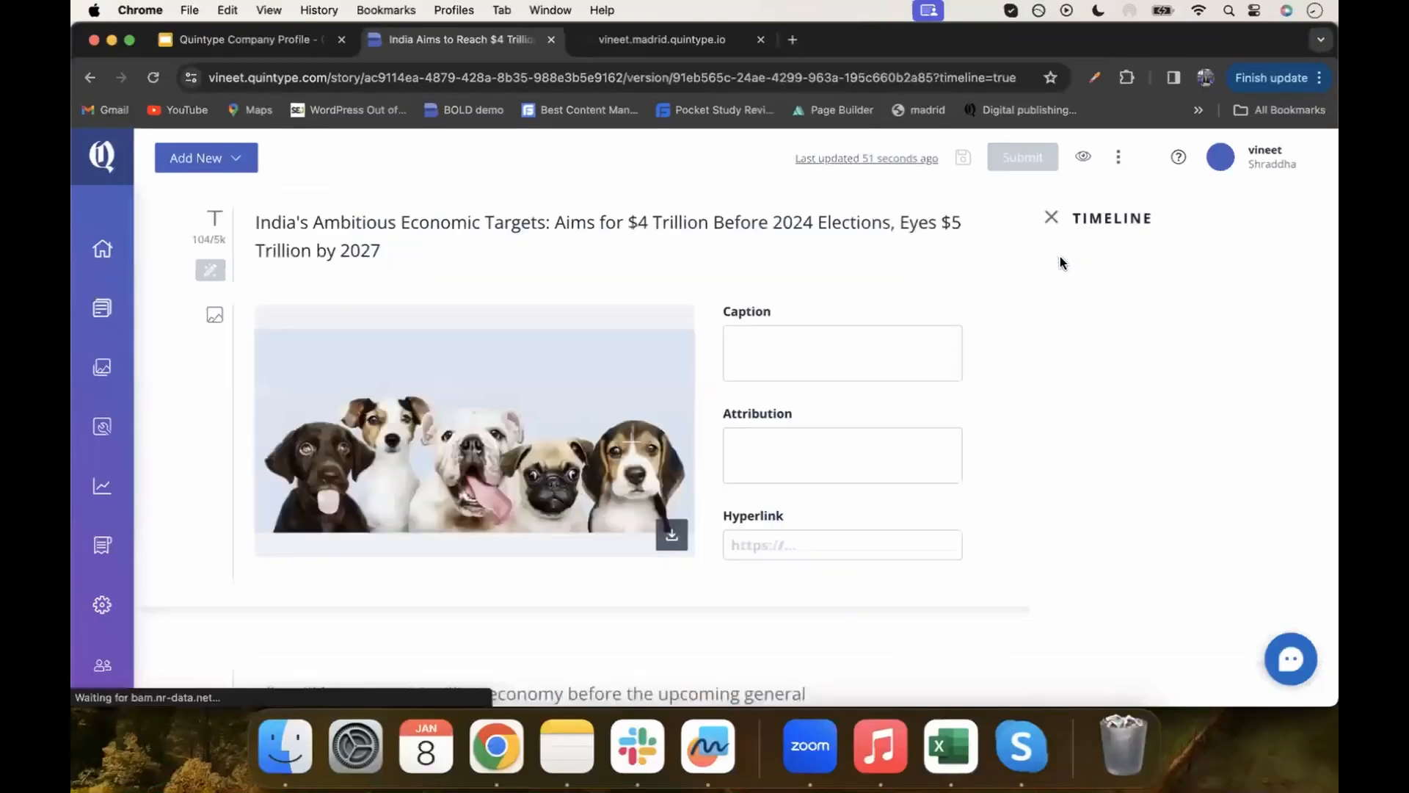
scroll(1125, 439, down, 5)
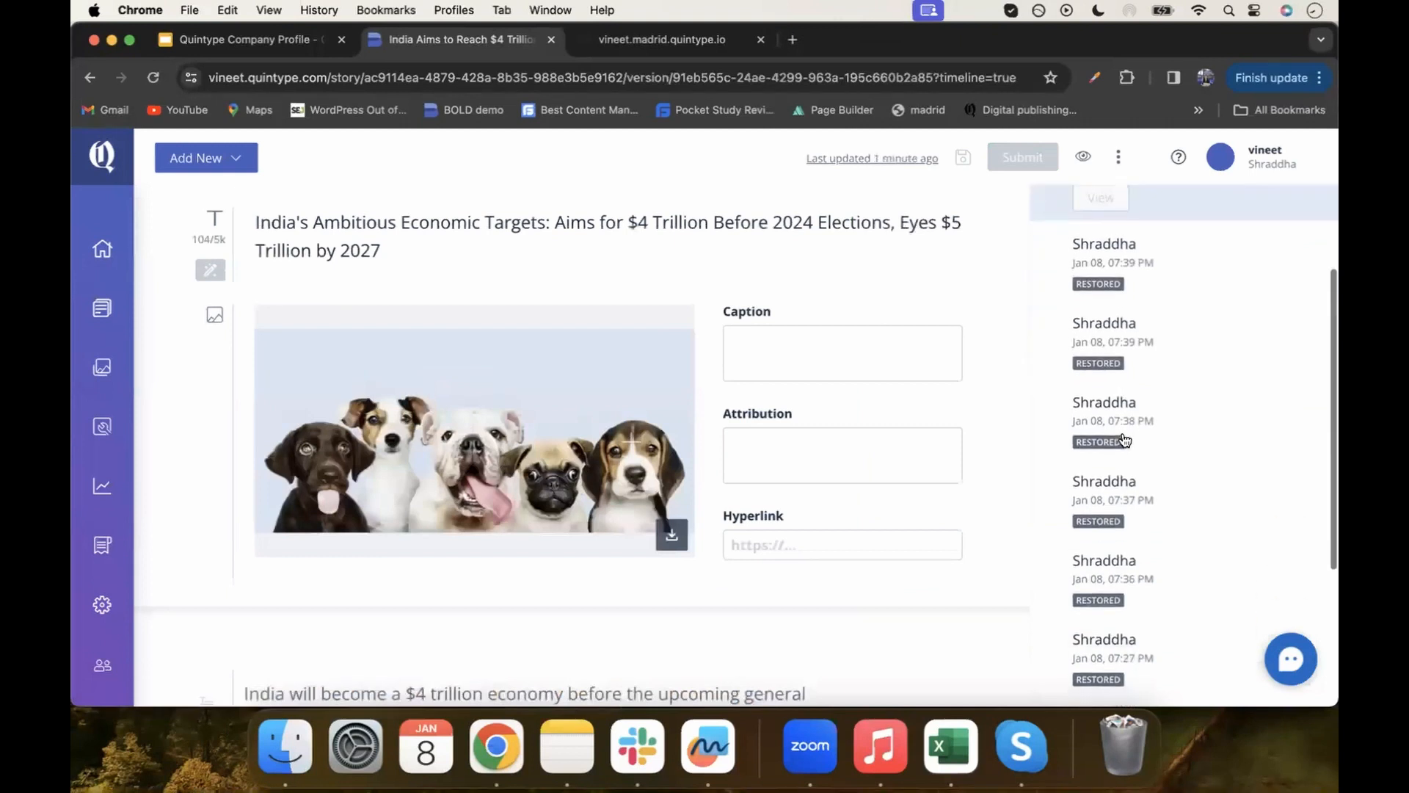
scroll(1126, 439, down, 7)
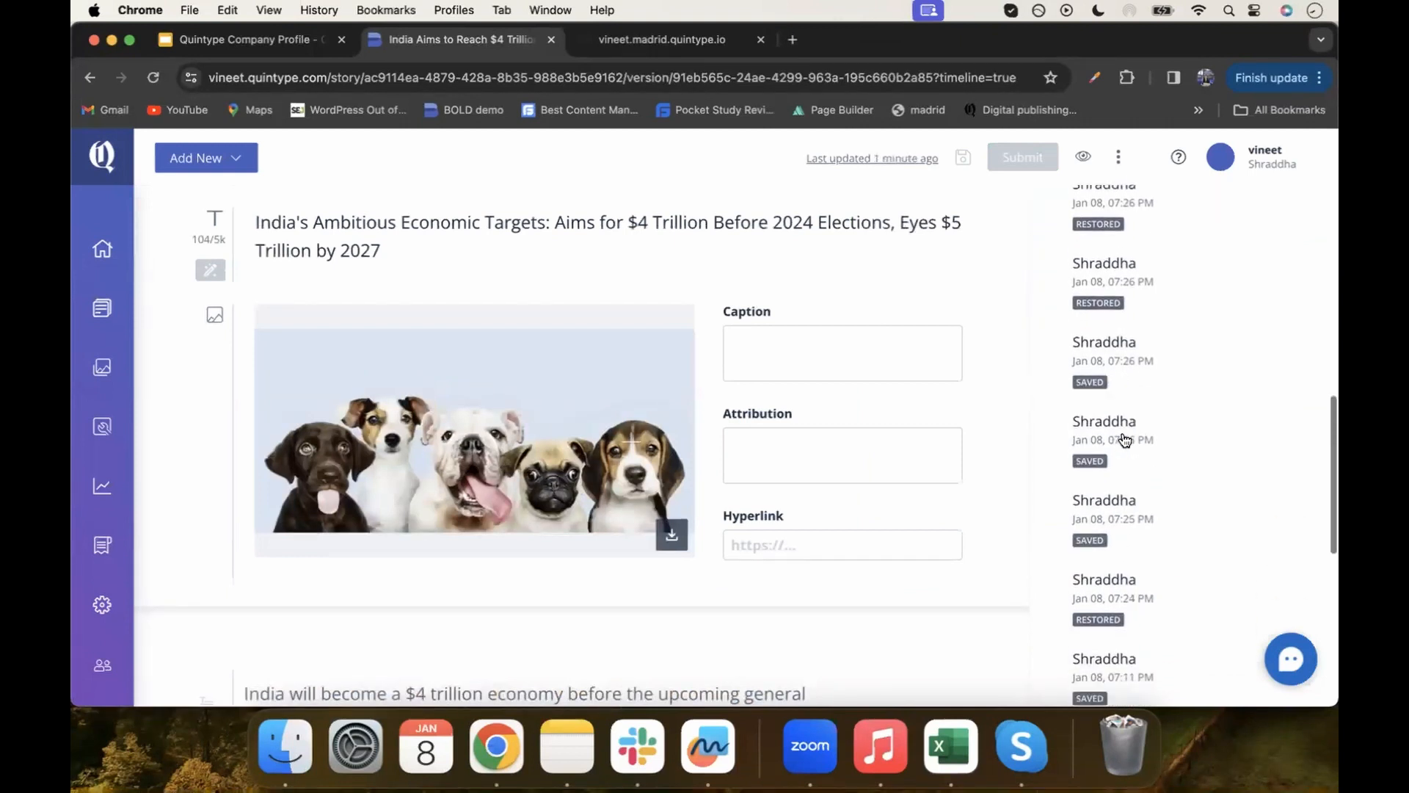
click(1129, 375)
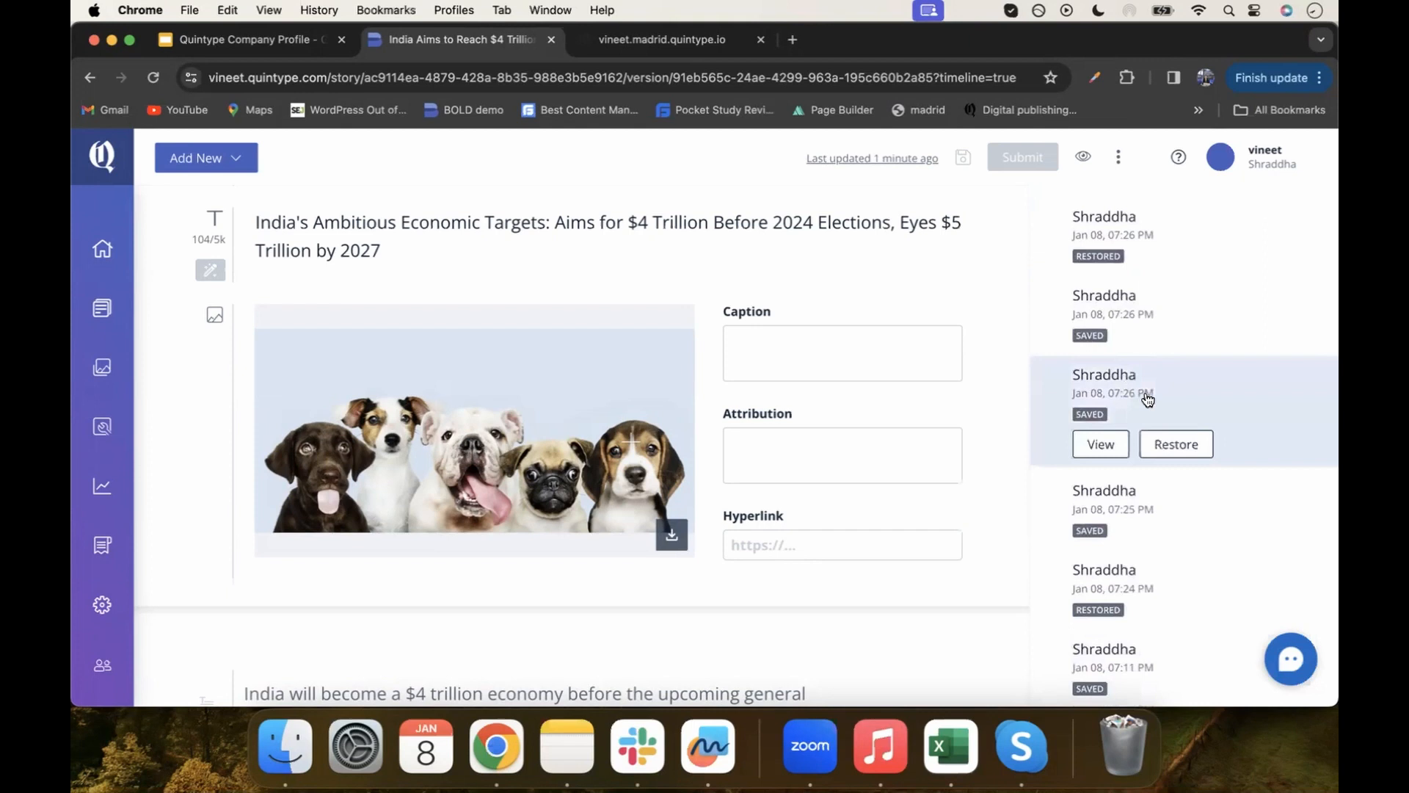
click(1184, 446)
click(570, 460)
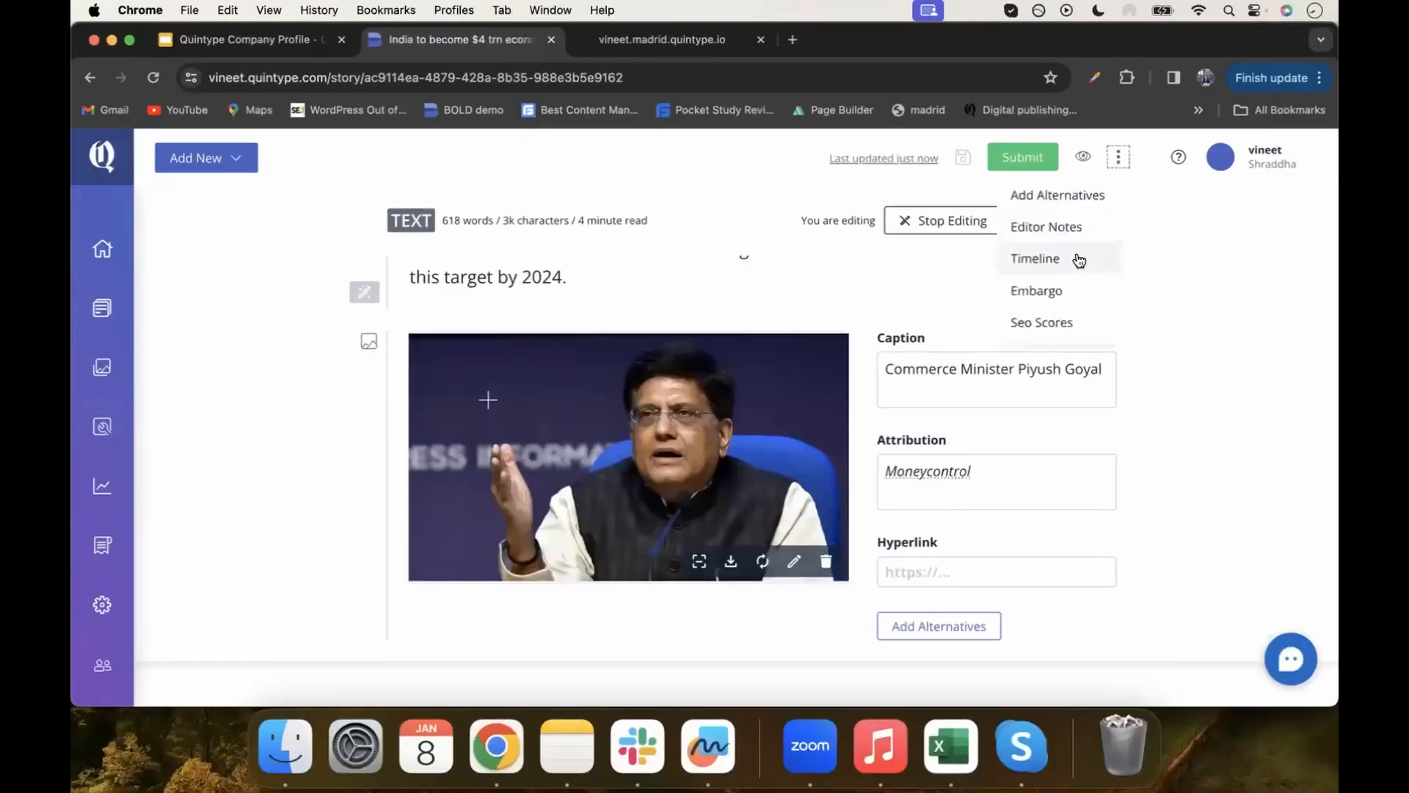
- Open the story's SEO scores and examine the checks for title, meta-description, content and images
click(1072, 321)
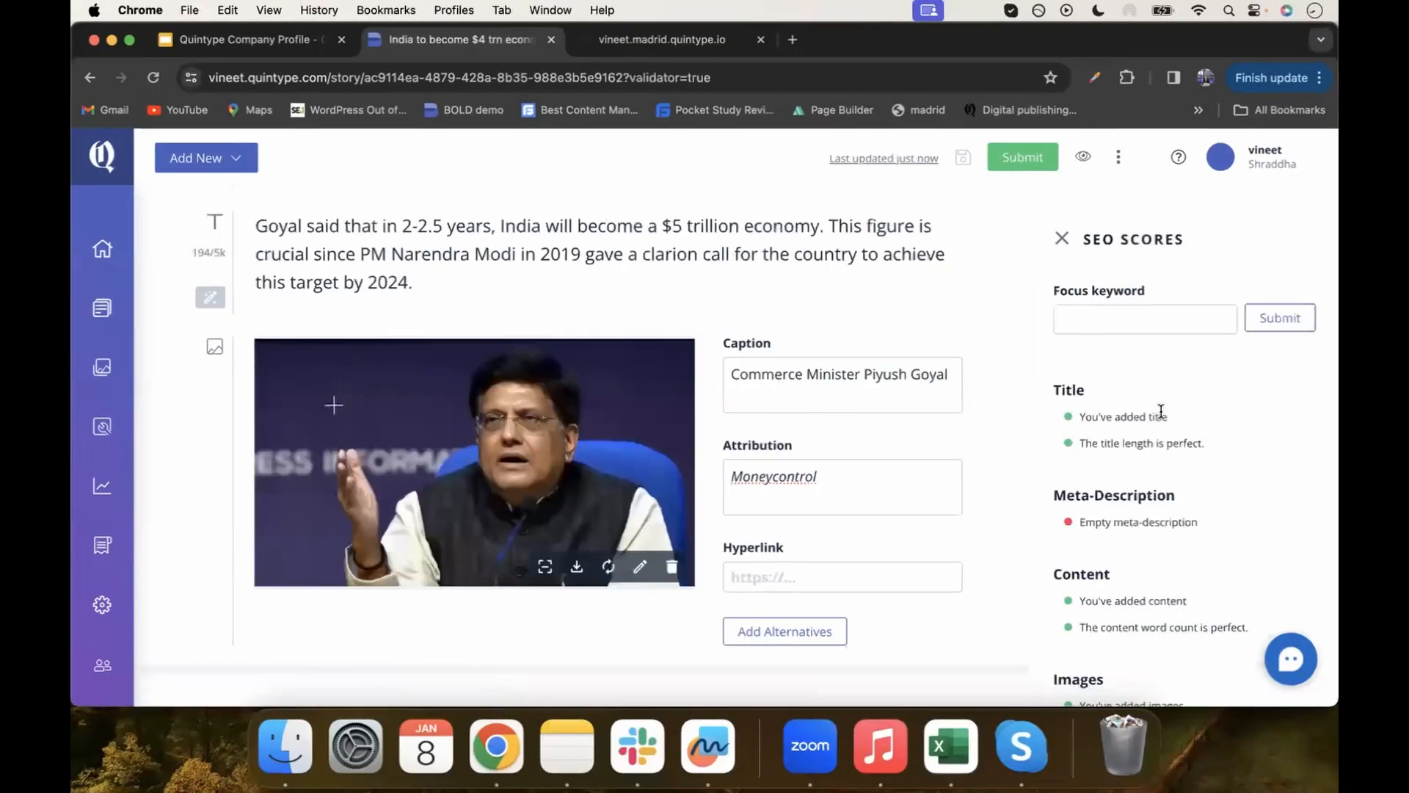
scroll(1170, 472, down, 2)
scroll(1170, 472, up, 2)
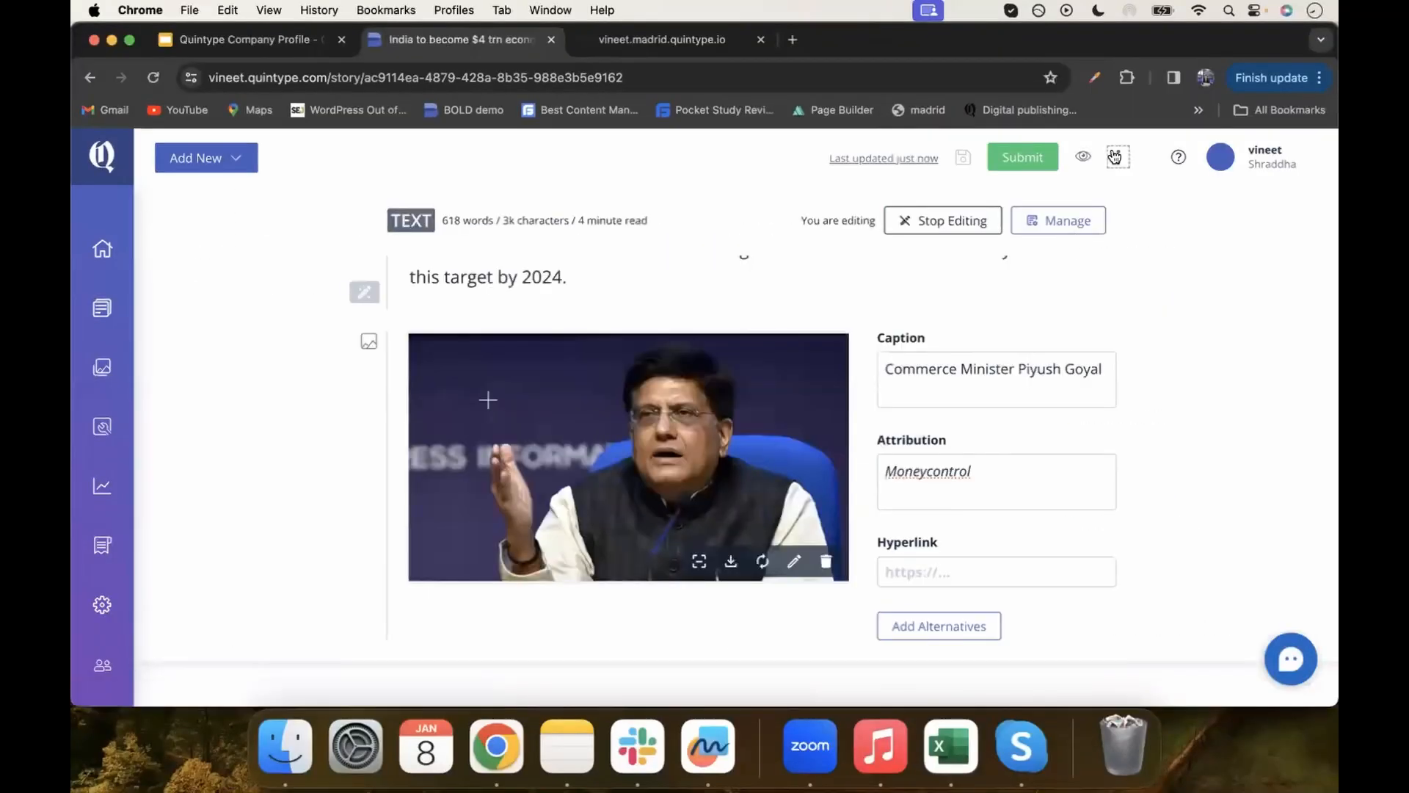
- Open the story's embargo settings, view the date and time picker, and close them without saving
click(1115, 157)
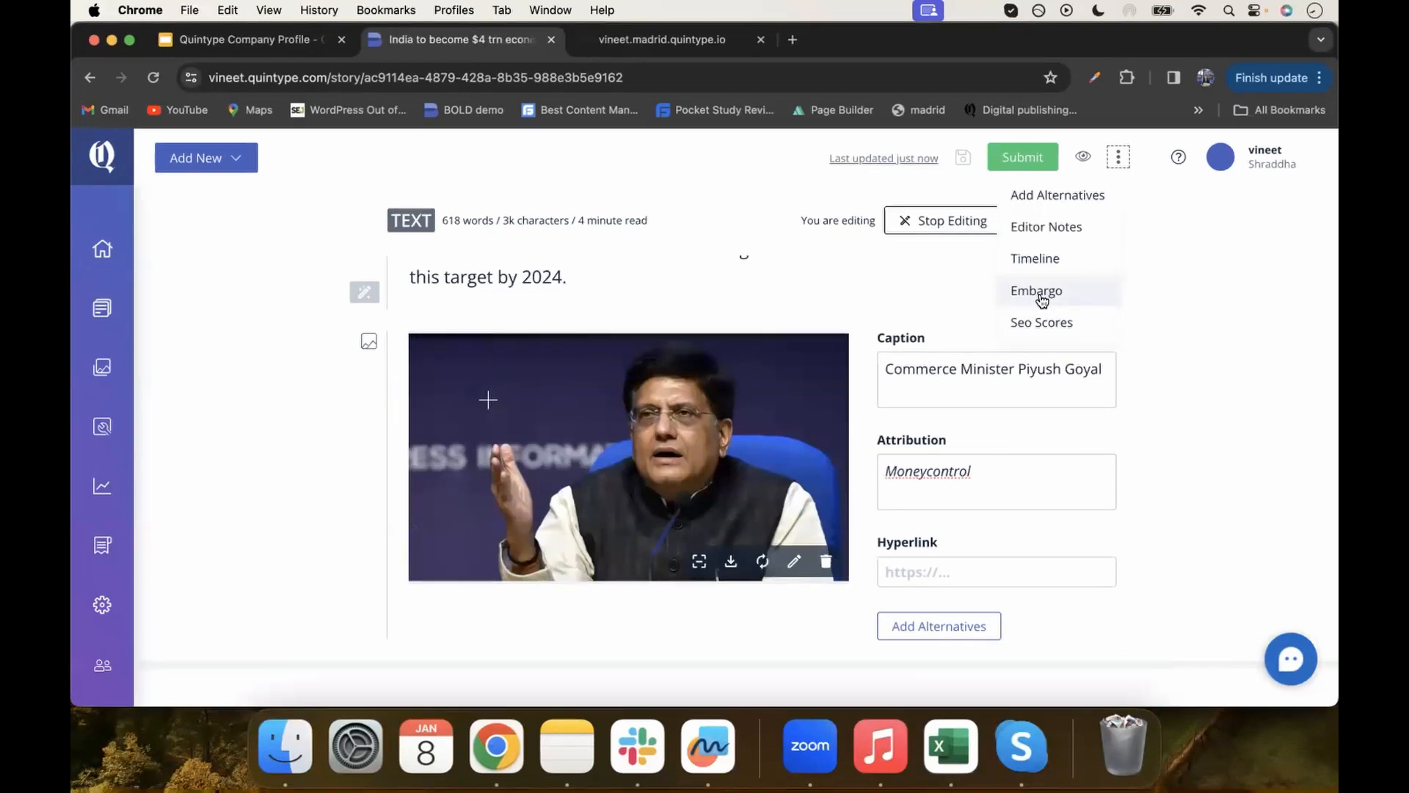
click(1039, 293)
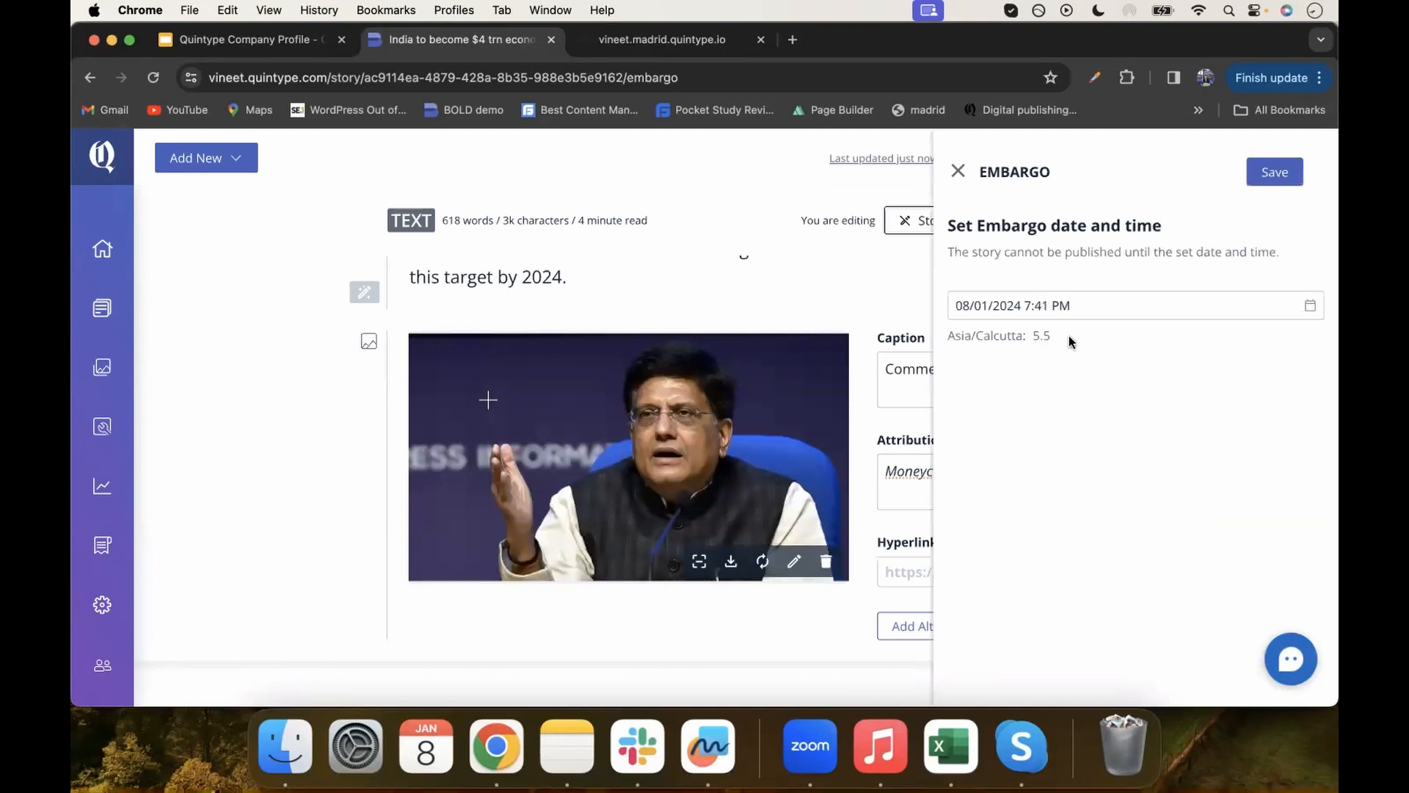
click(1046, 304)
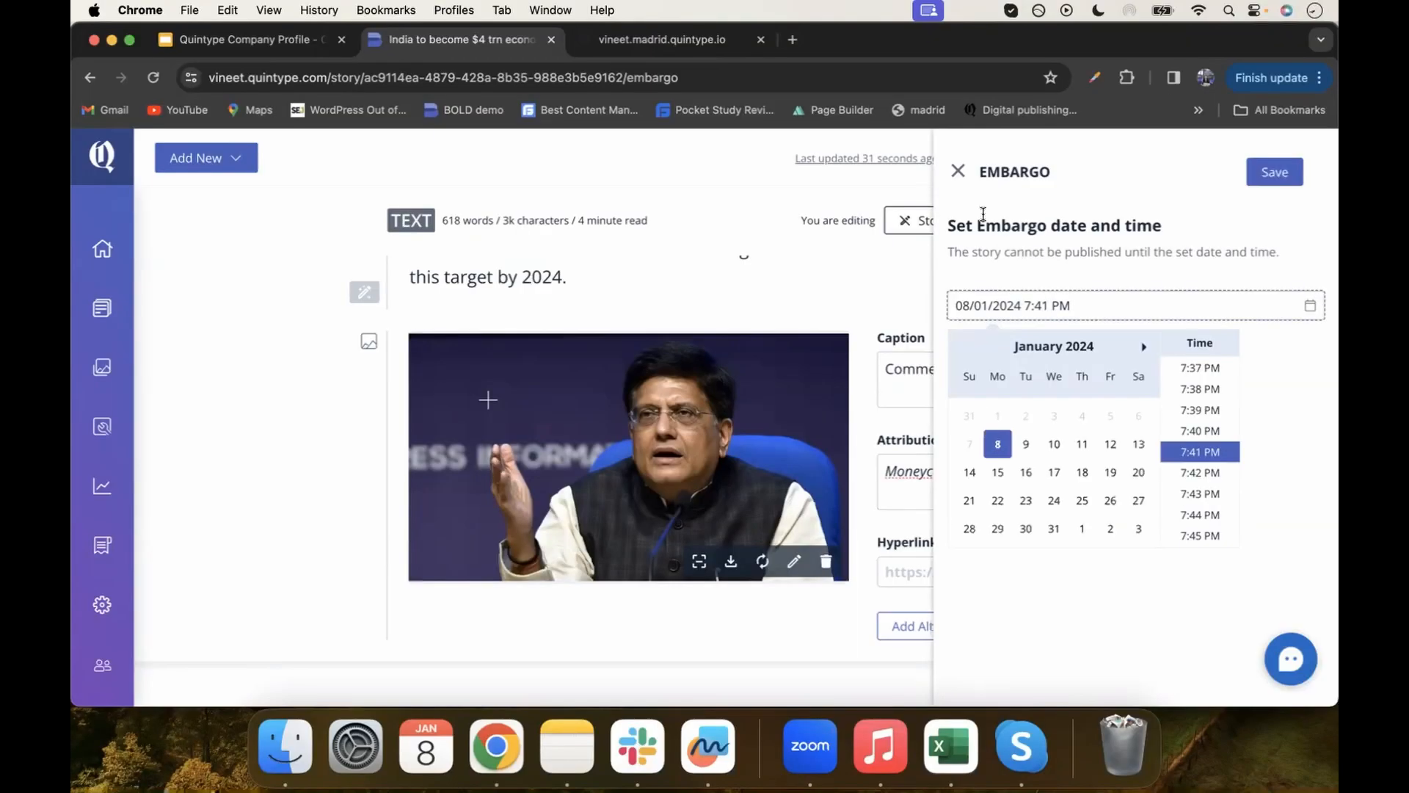
click(958, 171)
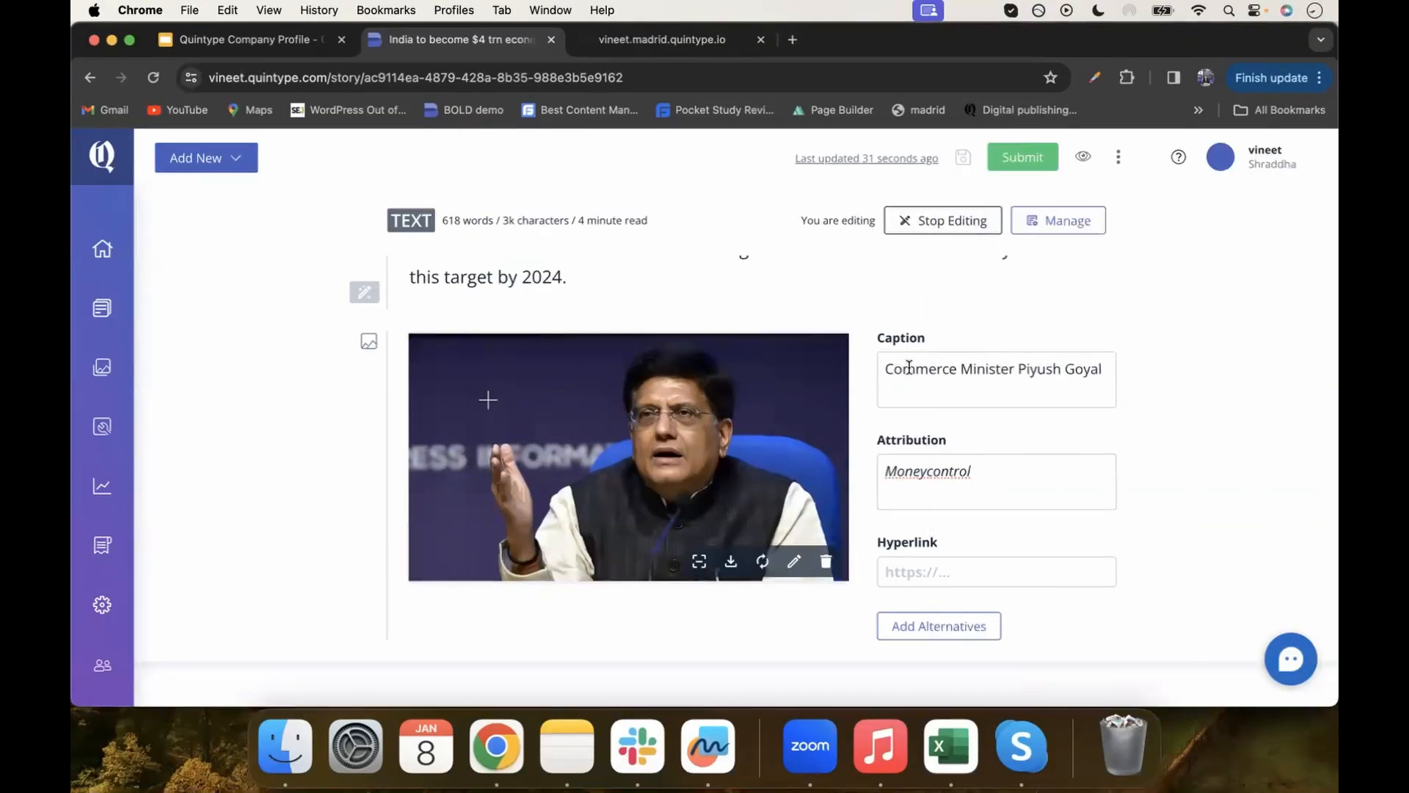
- Open the story details and assign the story to the Business section, searching for "bus"
scroll(909, 367, up, 5)
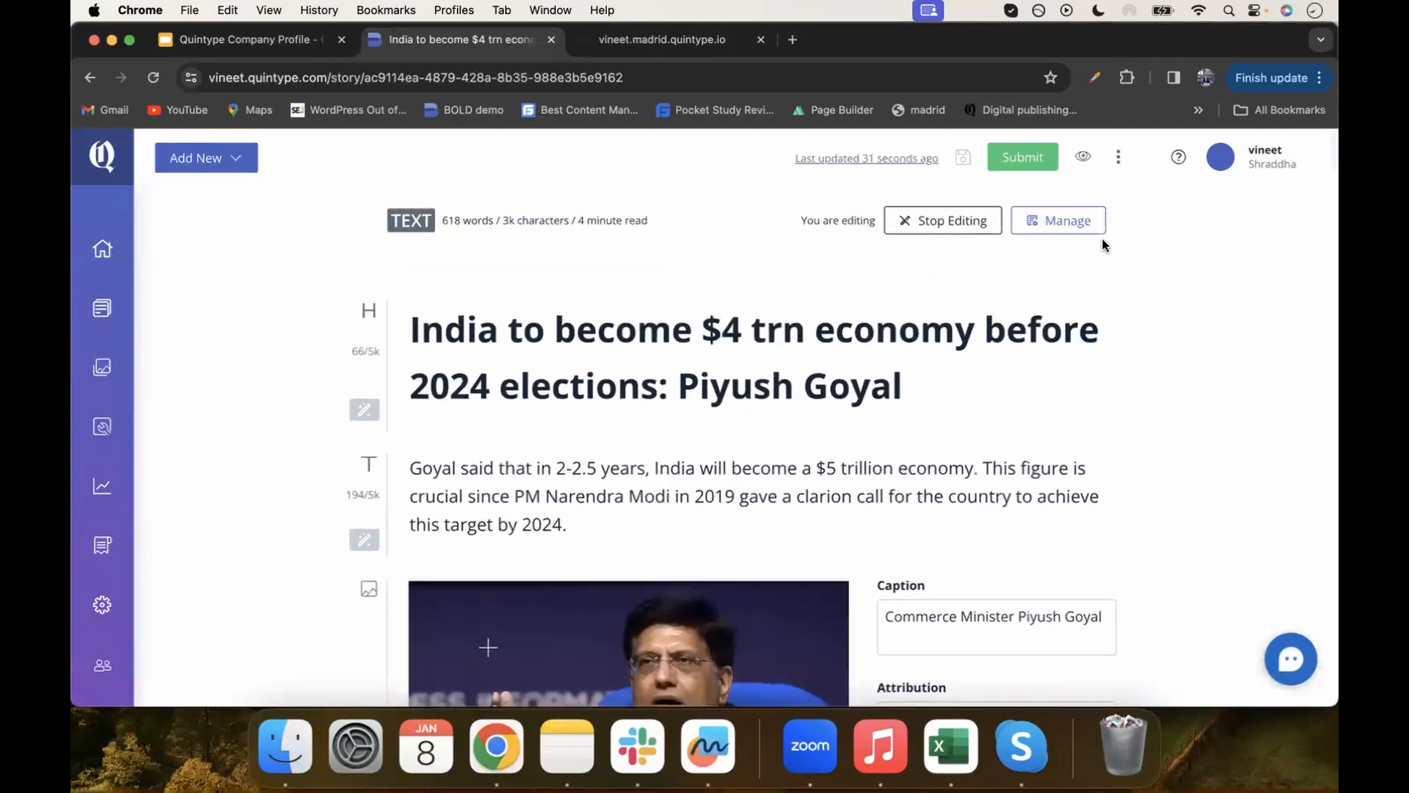
click(1080, 223)
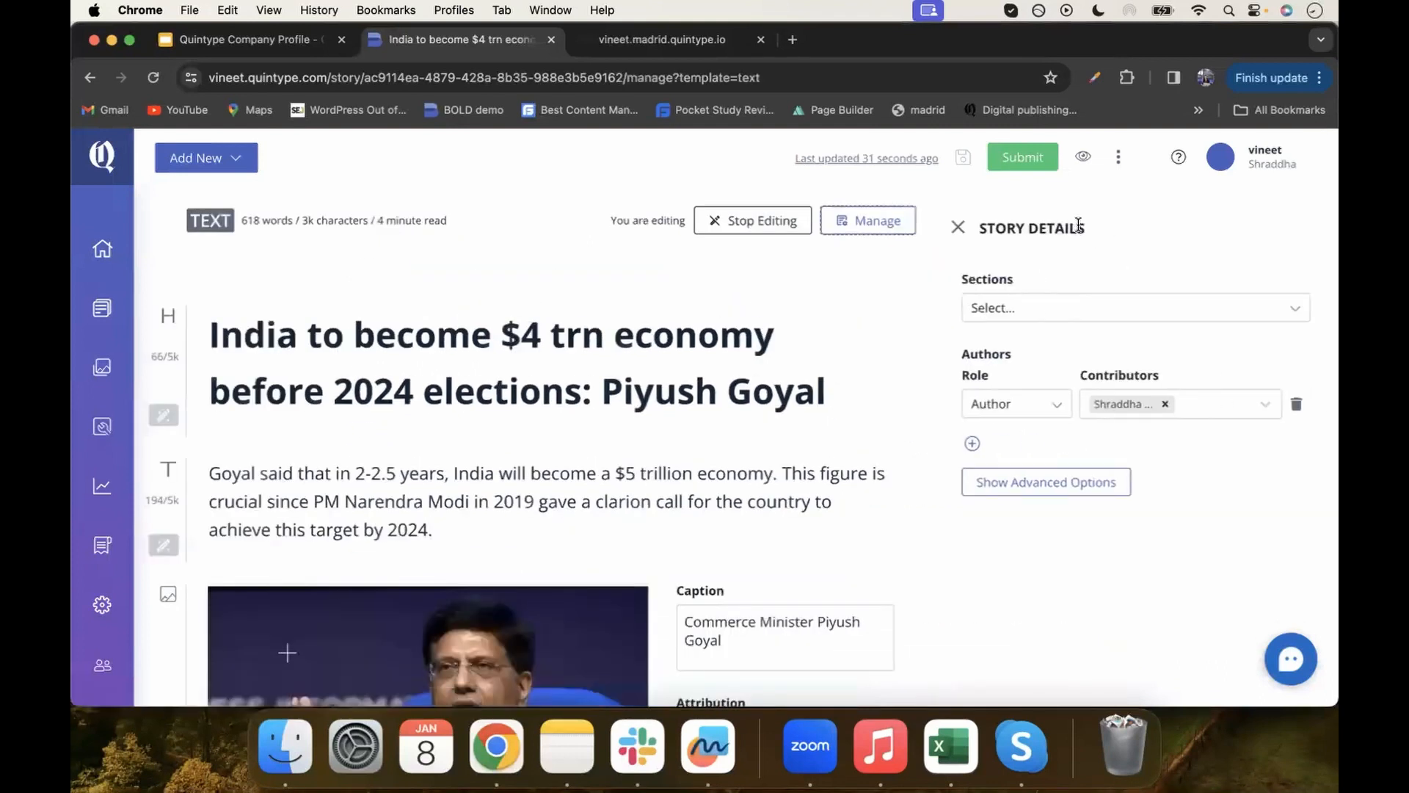
click(1116, 308)
text(bus)
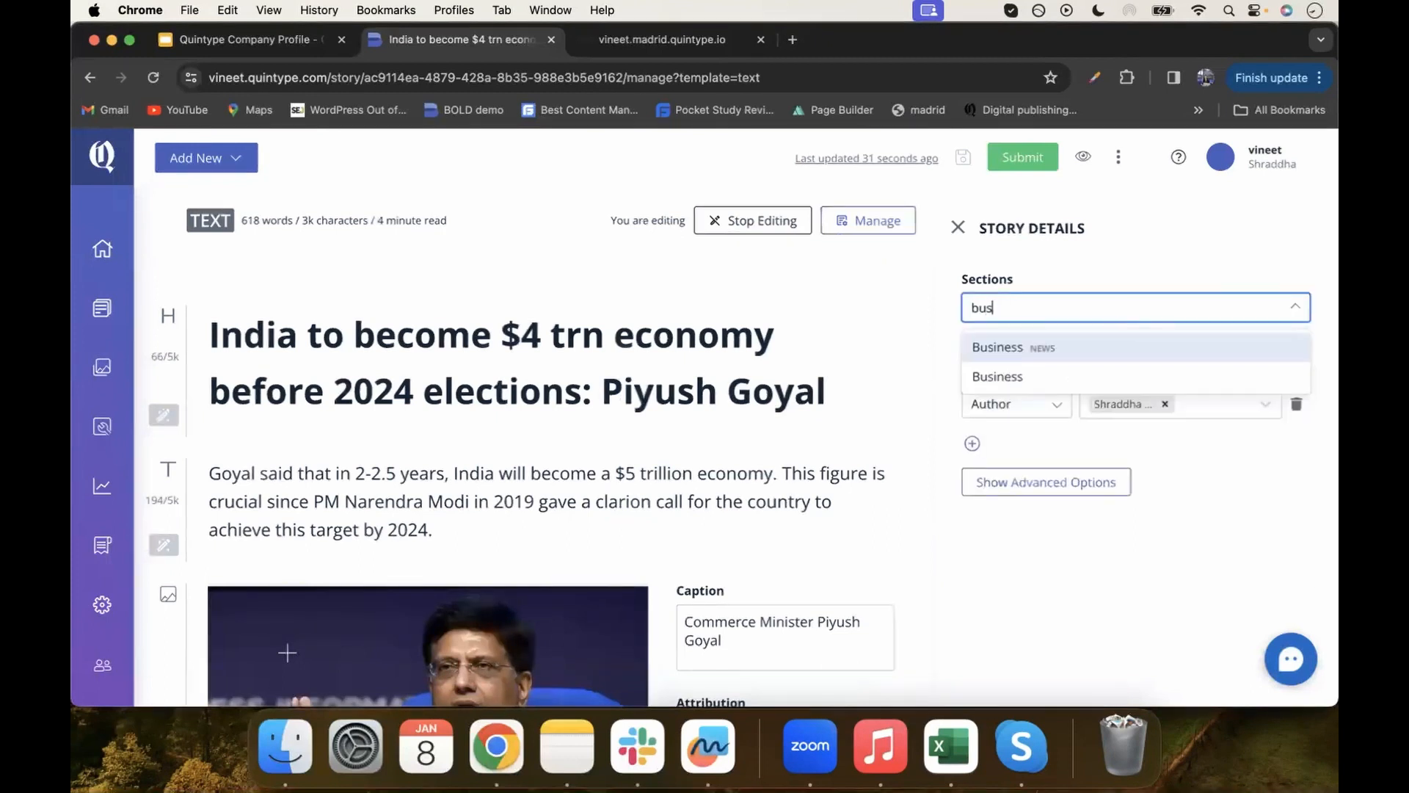
click(1135, 363)
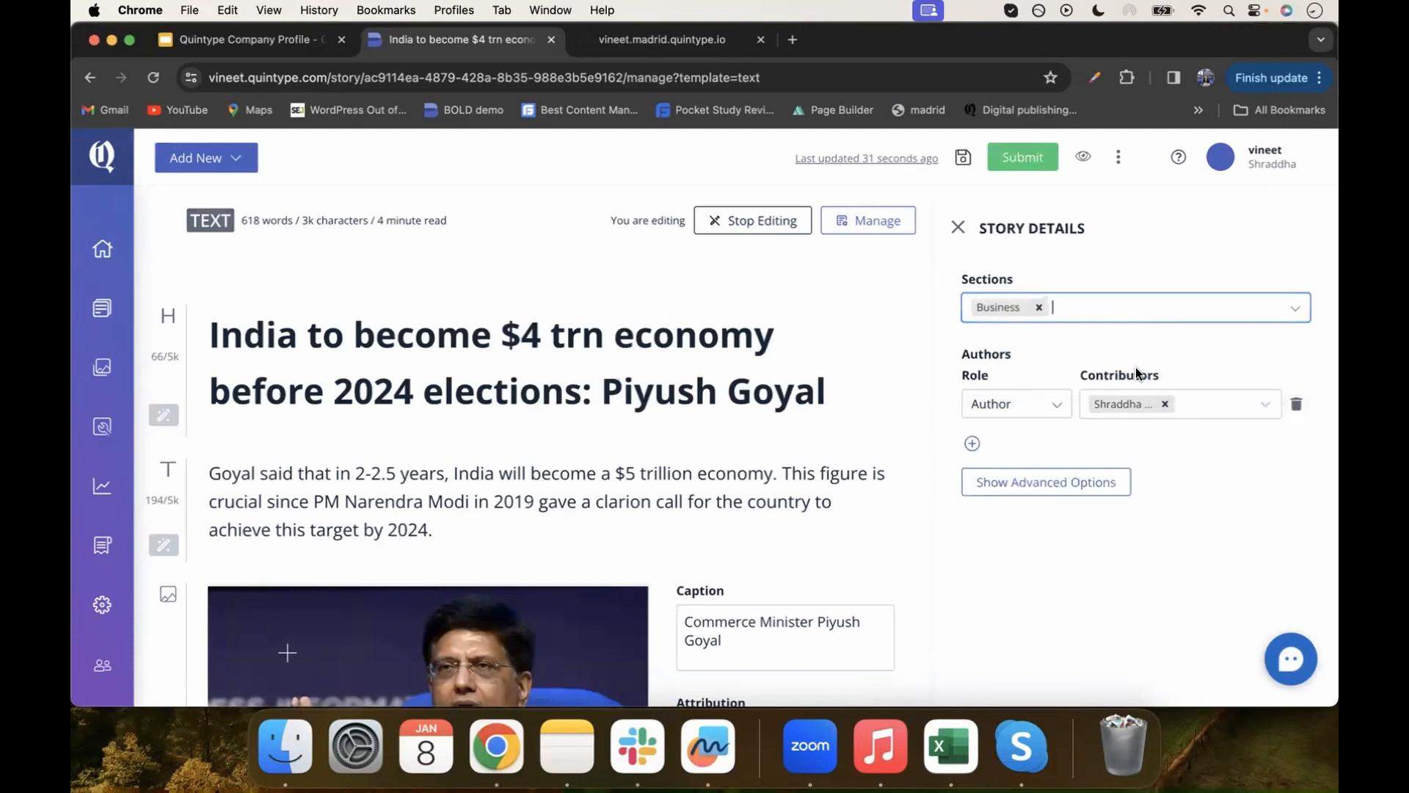
- Show the advanced story details and look through the tags, contributions, slug, canonical URL and story features
click(1054, 483)
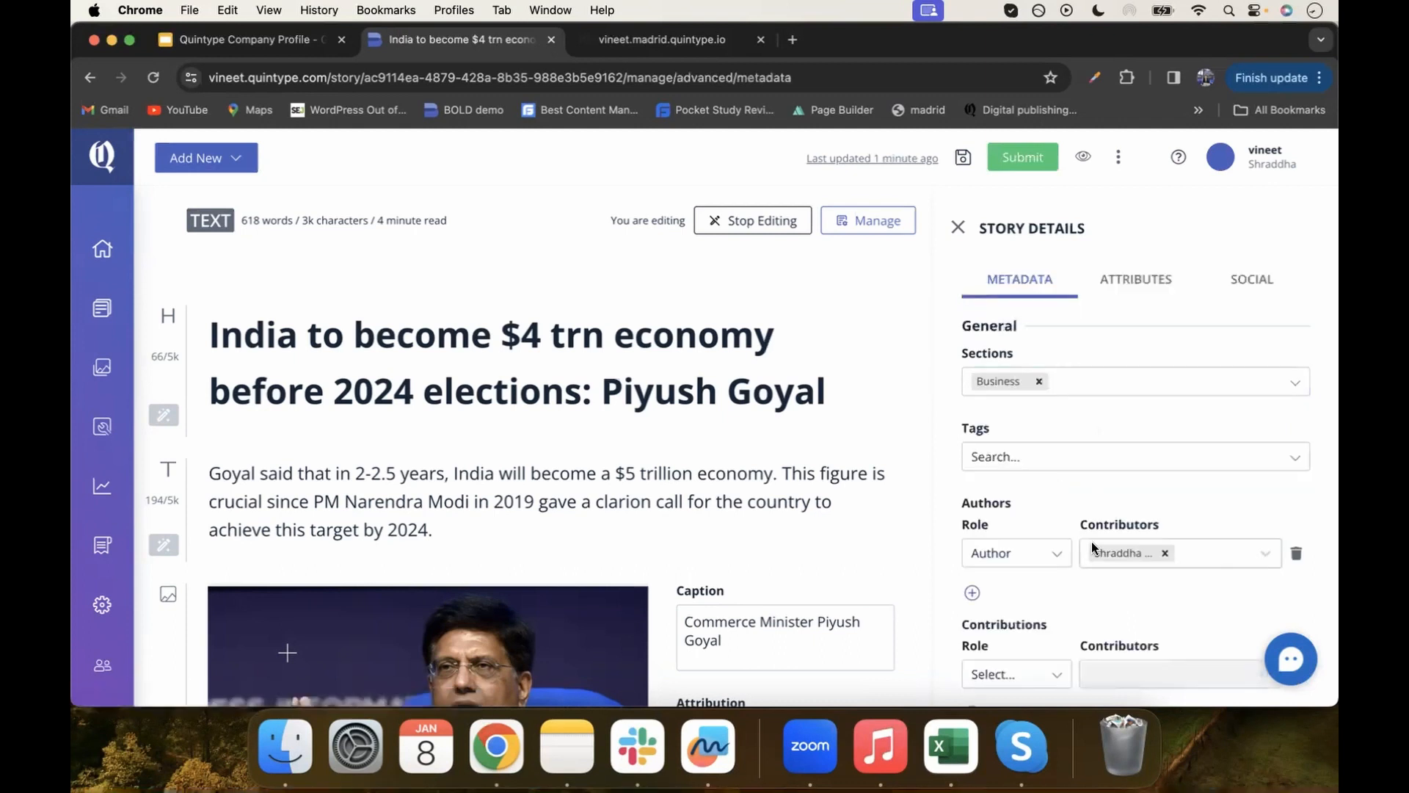
scroll(1091, 541, down, 3)
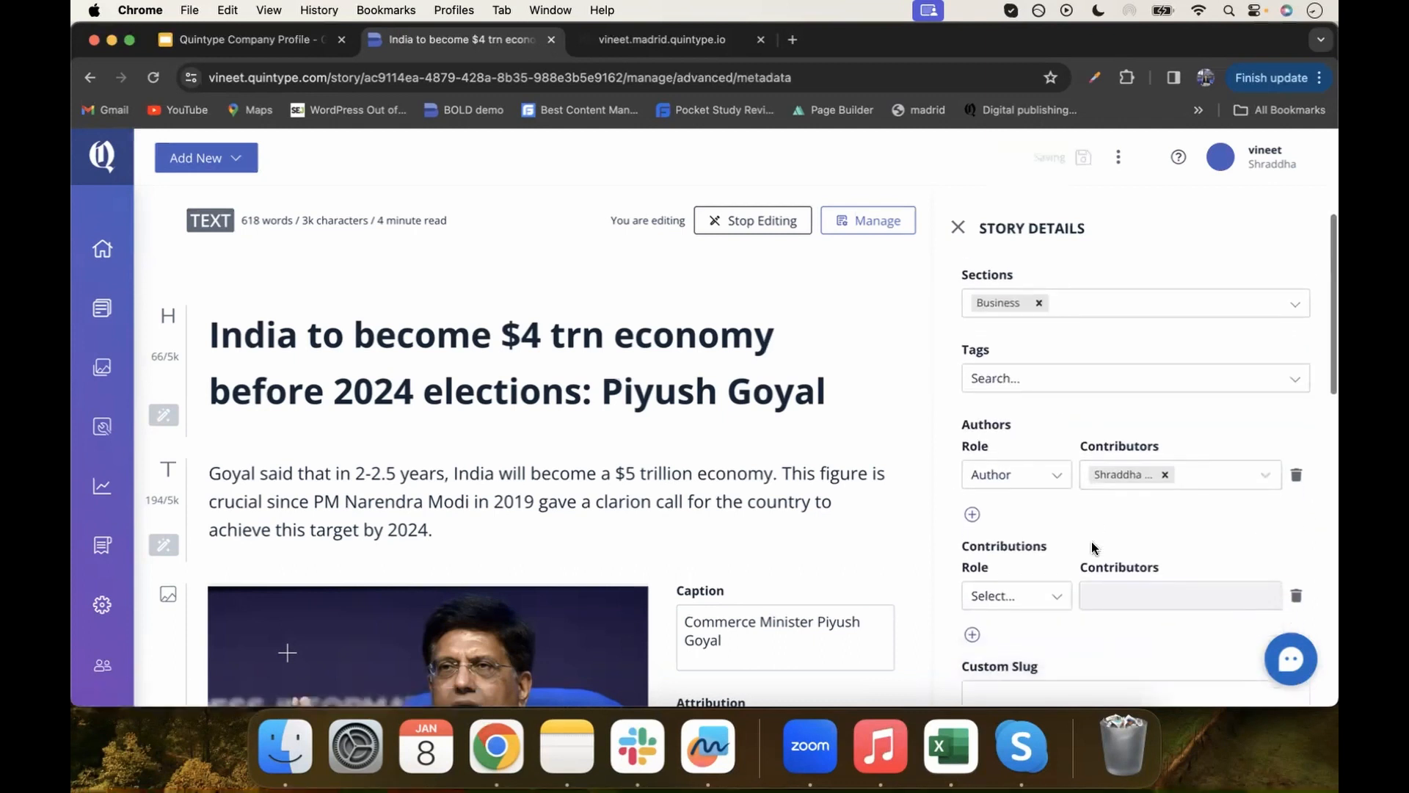
scroll(1091, 540, down, 5)
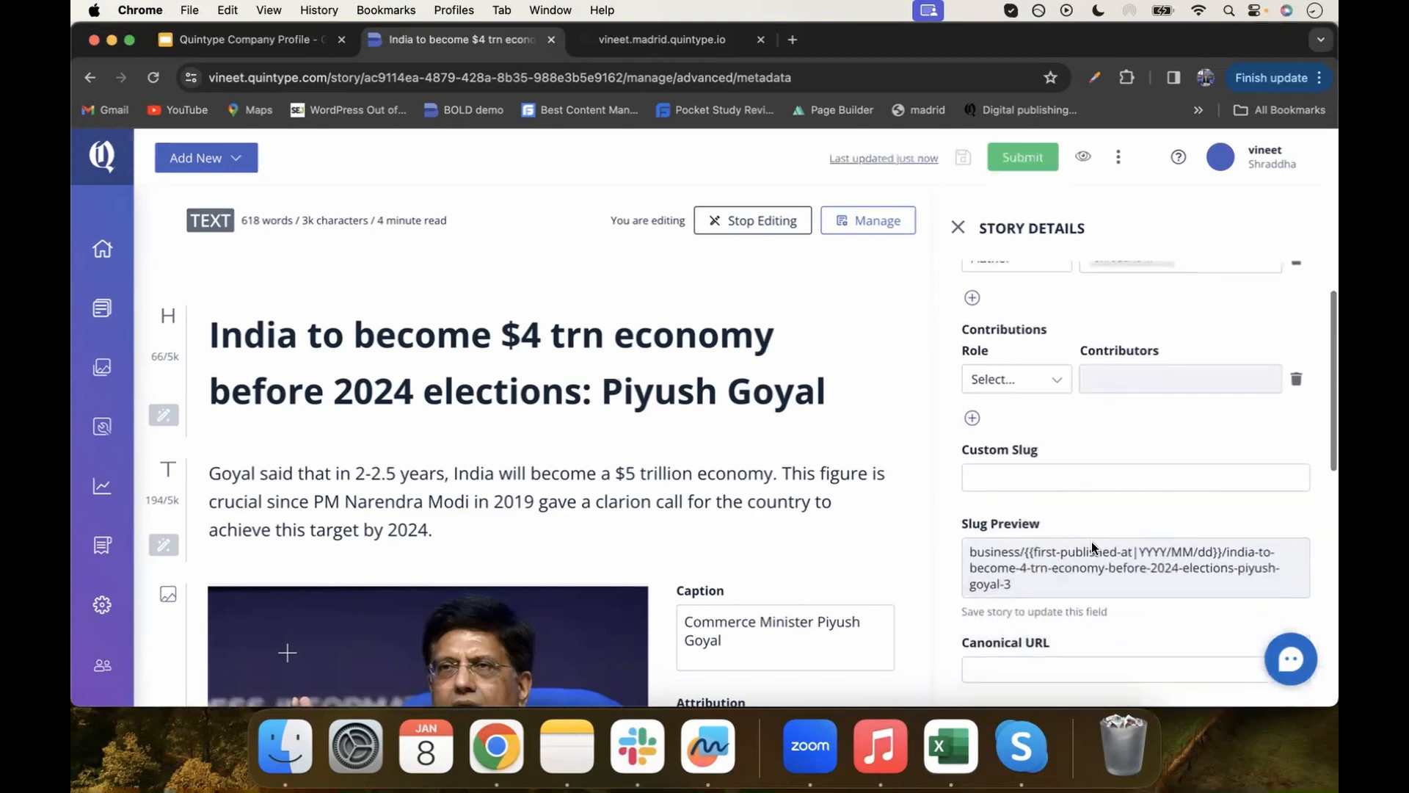
scroll(1090, 541, down, 2)
scroll(1091, 540, down, 2)
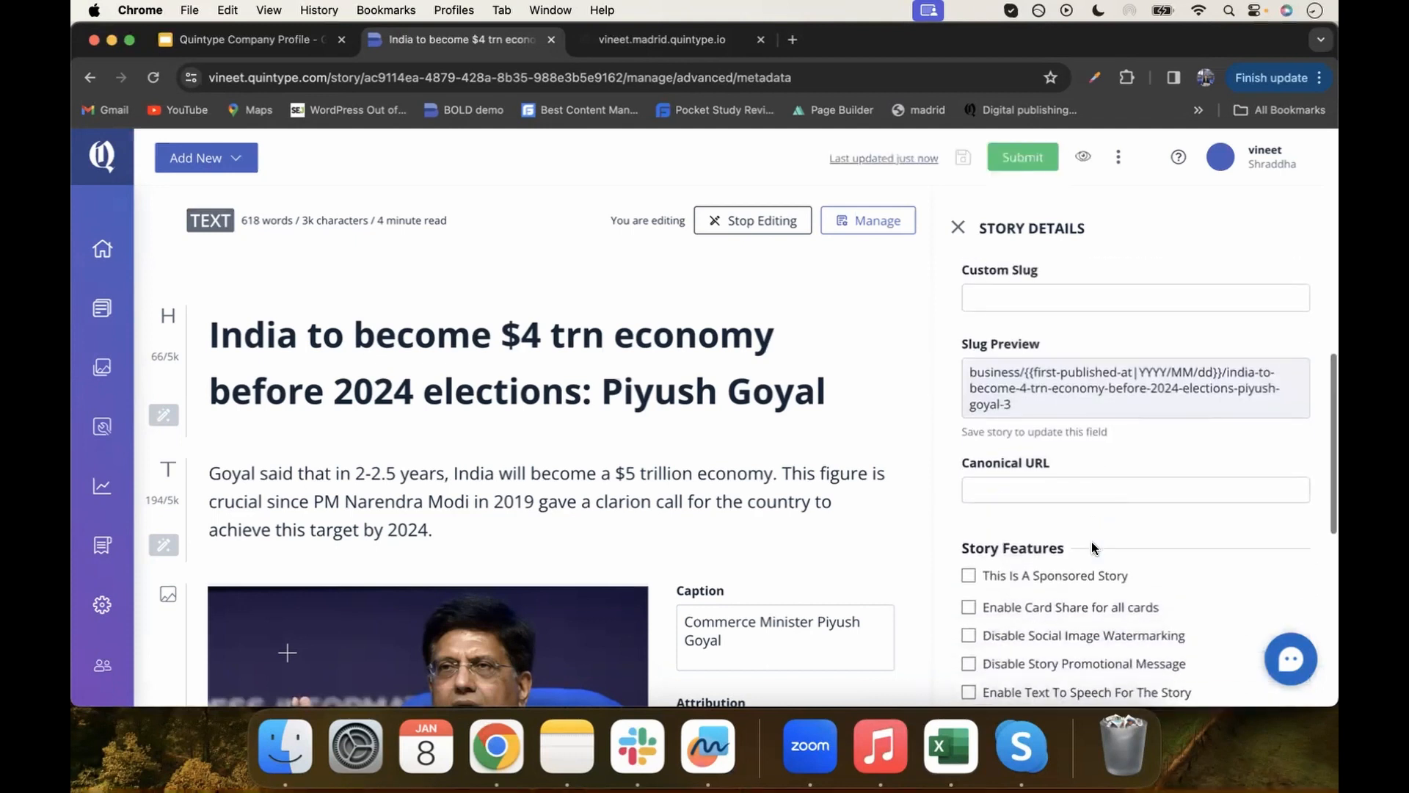
scroll(1091, 541, down, 2)
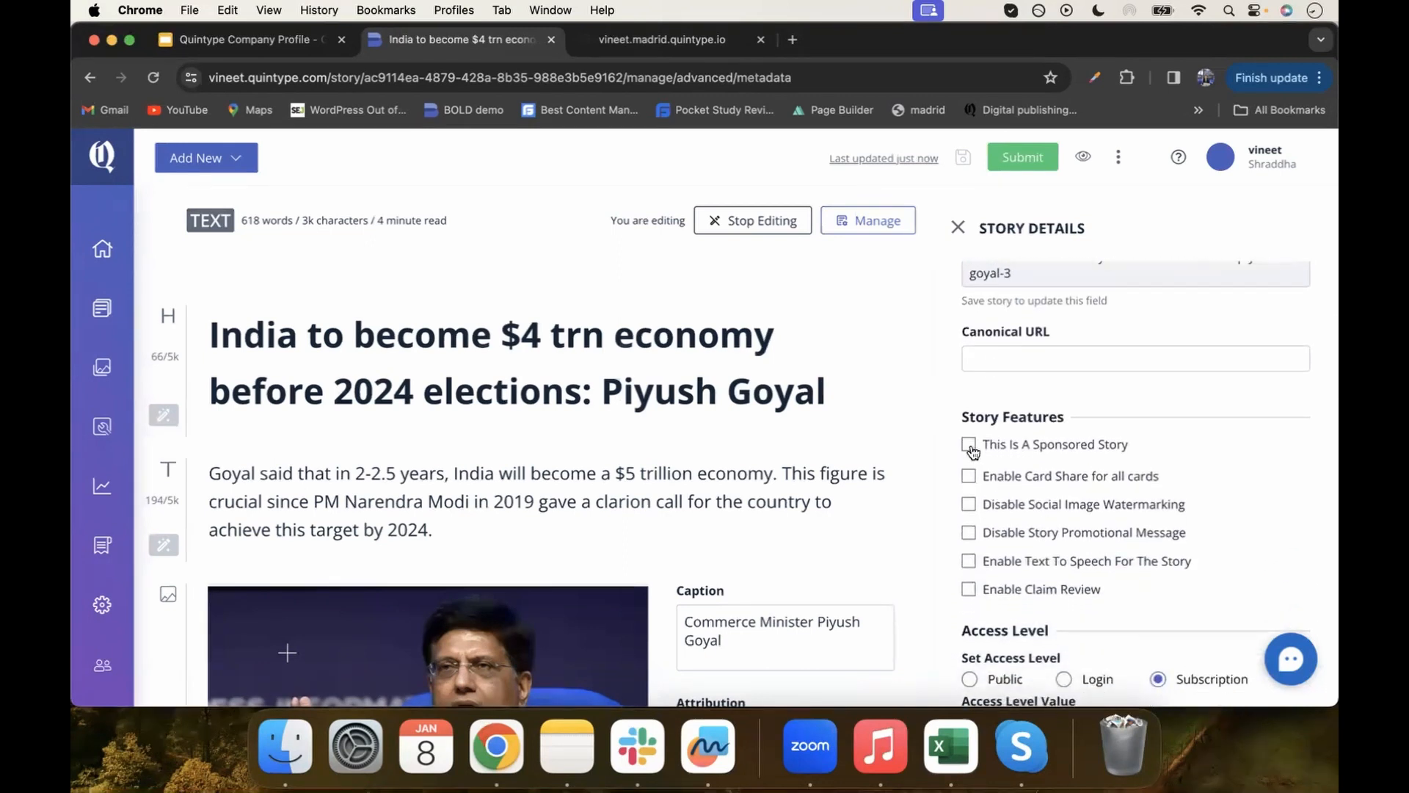
- Try the sponsored story and claim review features, look over the claim review fields, and disable both features again
click(969, 445)
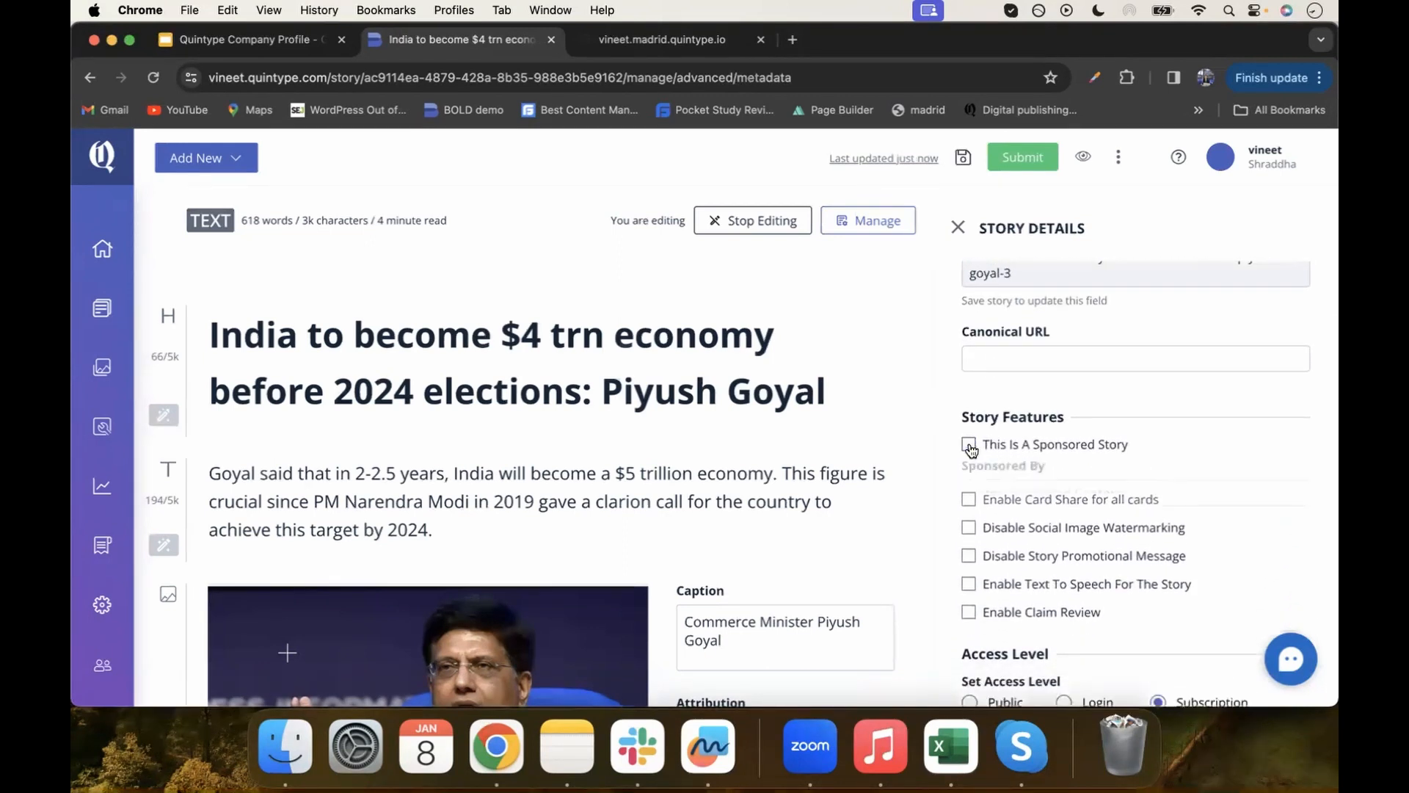
scroll(969, 448, down, 2)
click(969, 439)
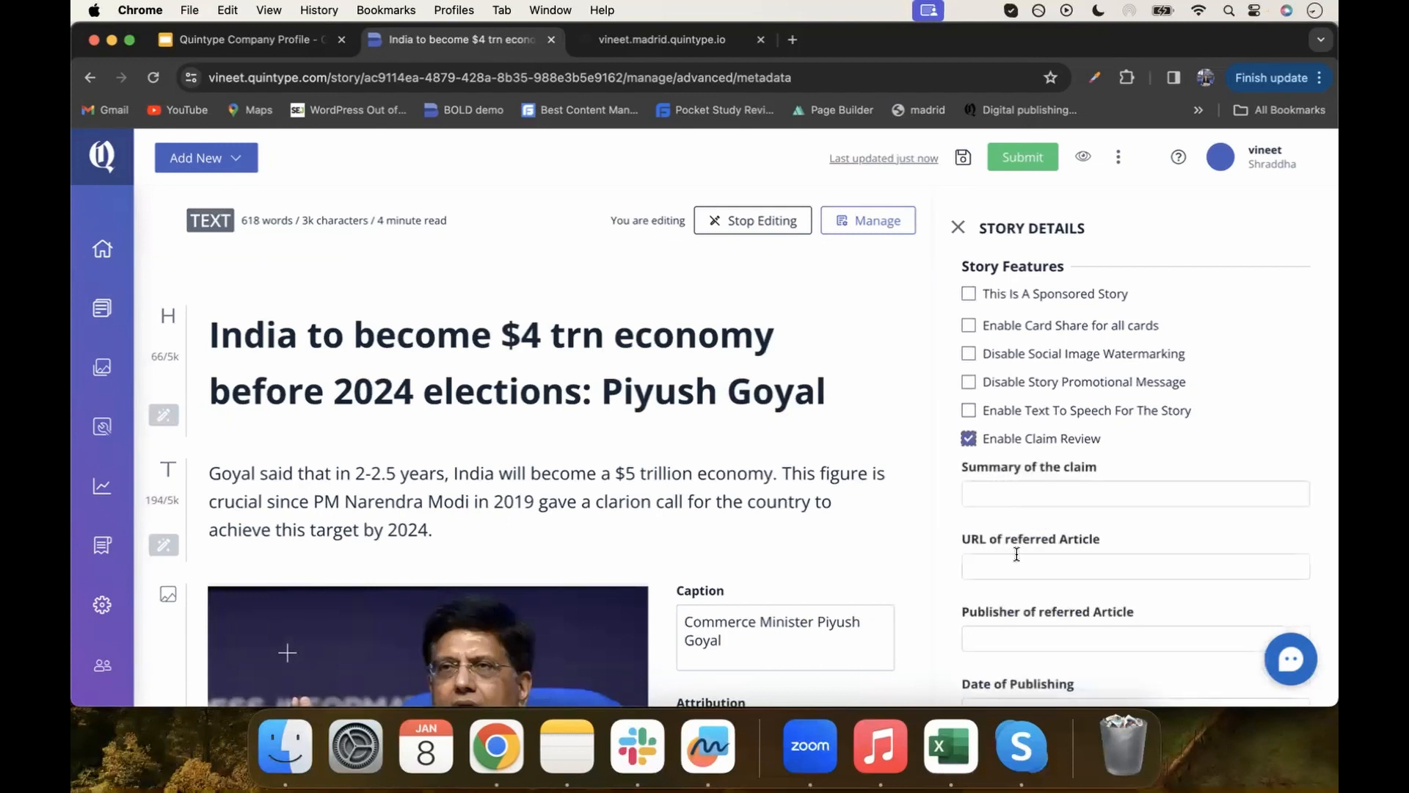
scroll(1057, 551, down, 4)
scroll(1057, 562, up, 3)
scroll(1016, 554, down, 2)
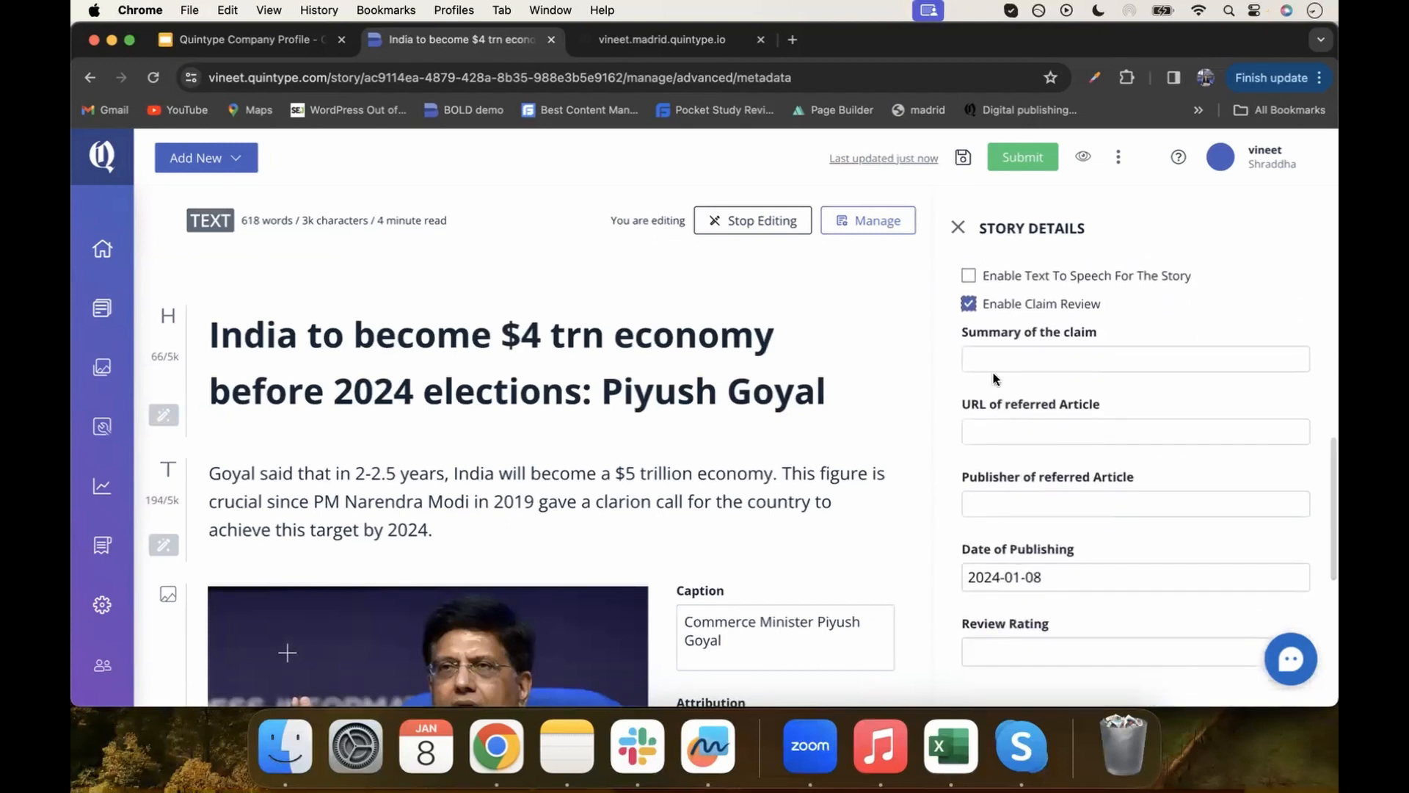
click(969, 305)
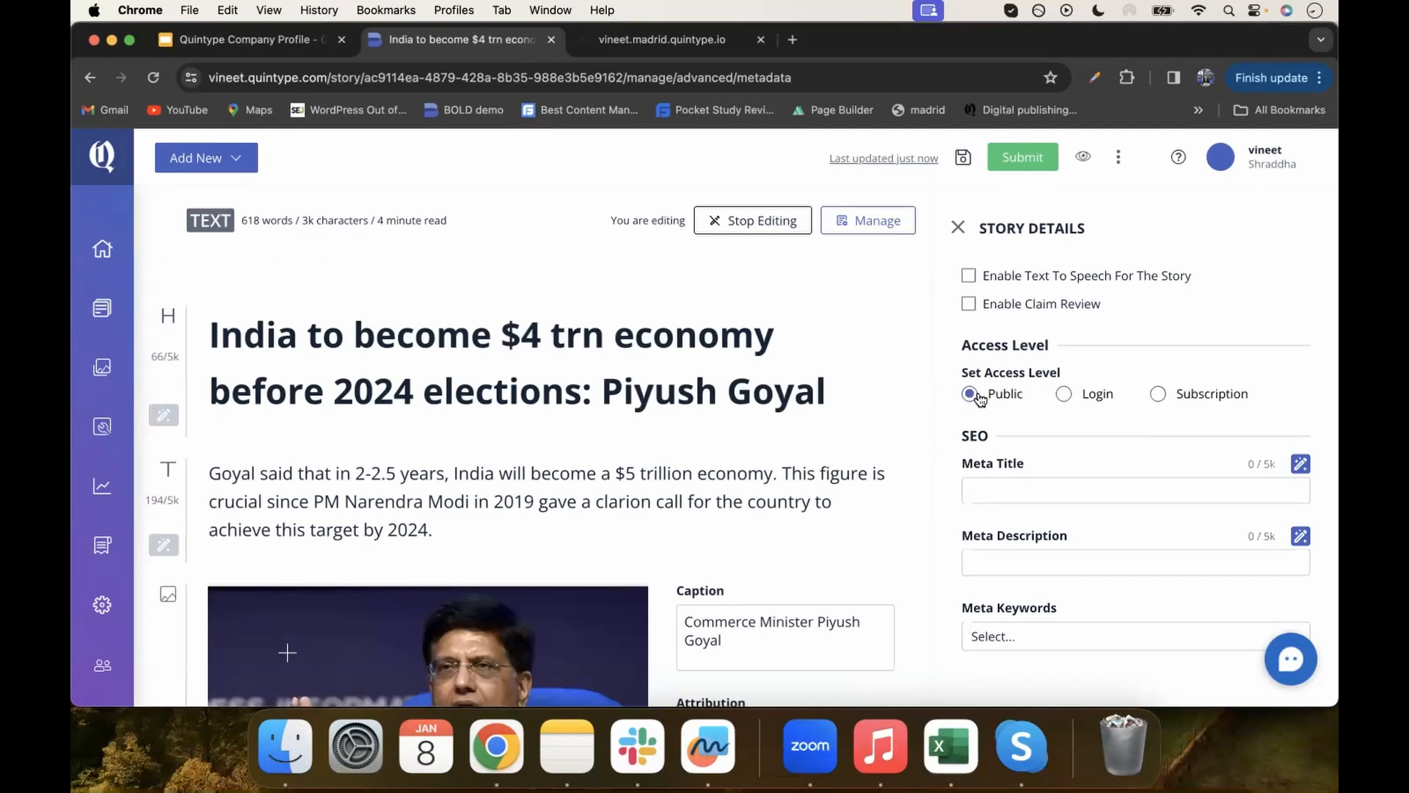
- Try the Login access level for the story and return it to Subscription
click(1064, 396)
click(1159, 395)
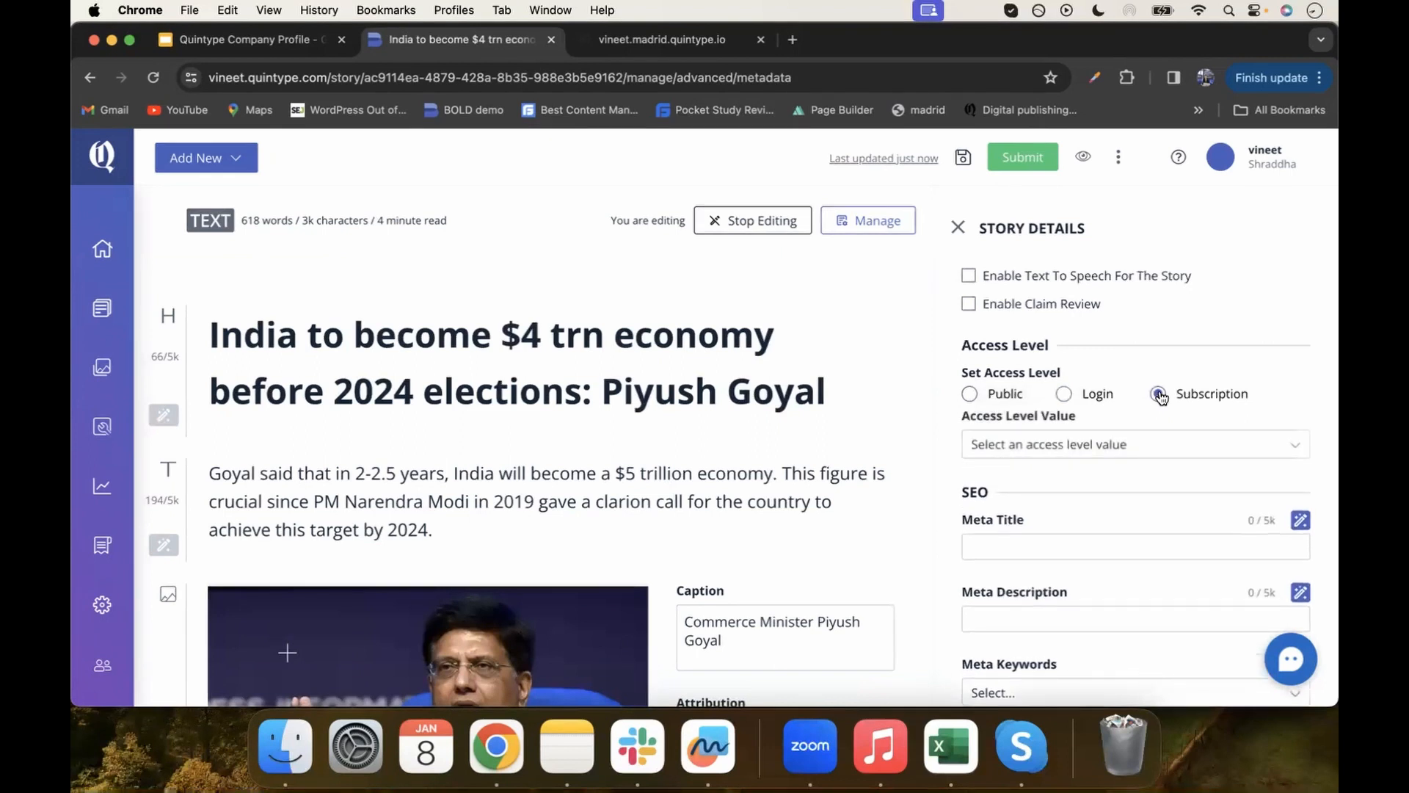
- Generate the SEO meta title and meta description with AI and read through the generated description
scroll(1021, 455, down, 2)
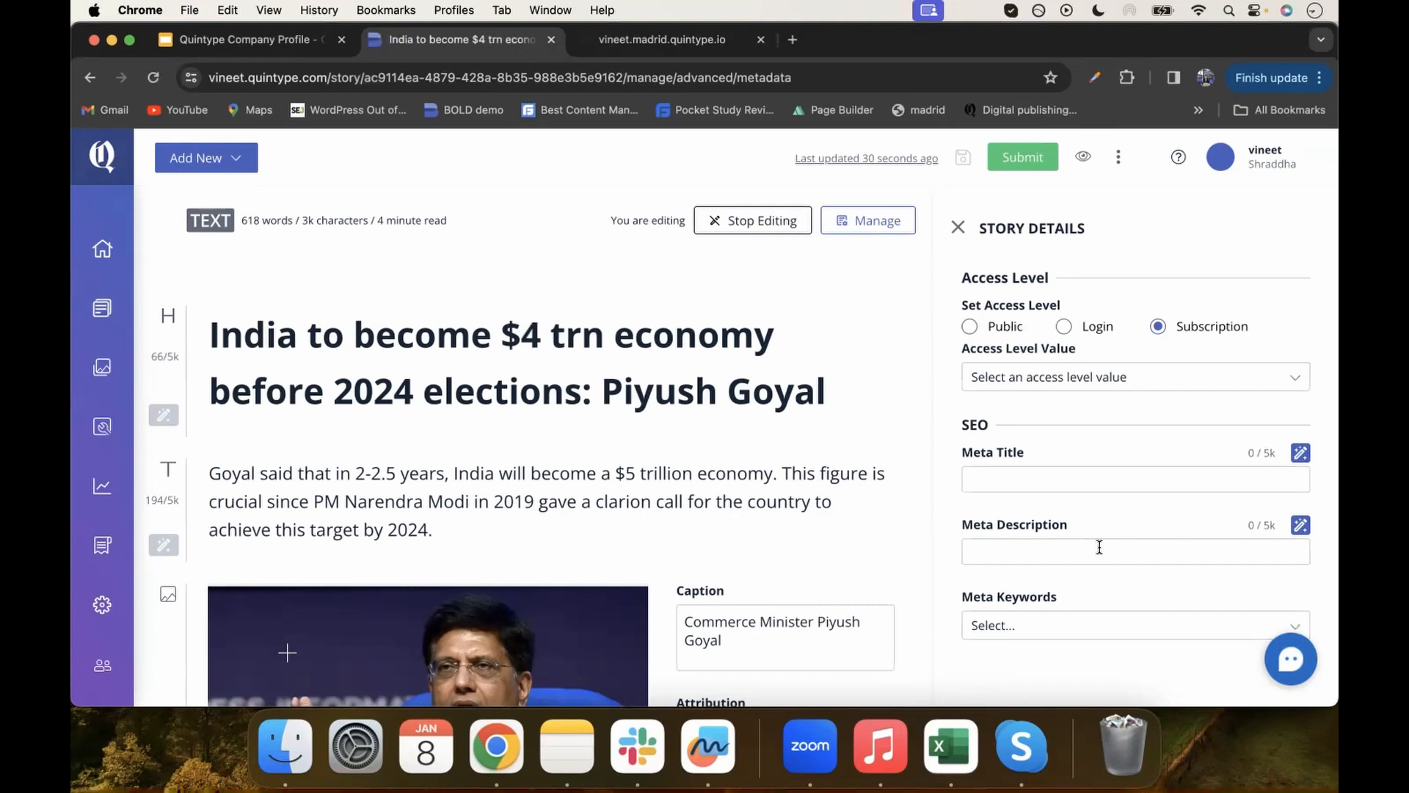
click(1301, 453)
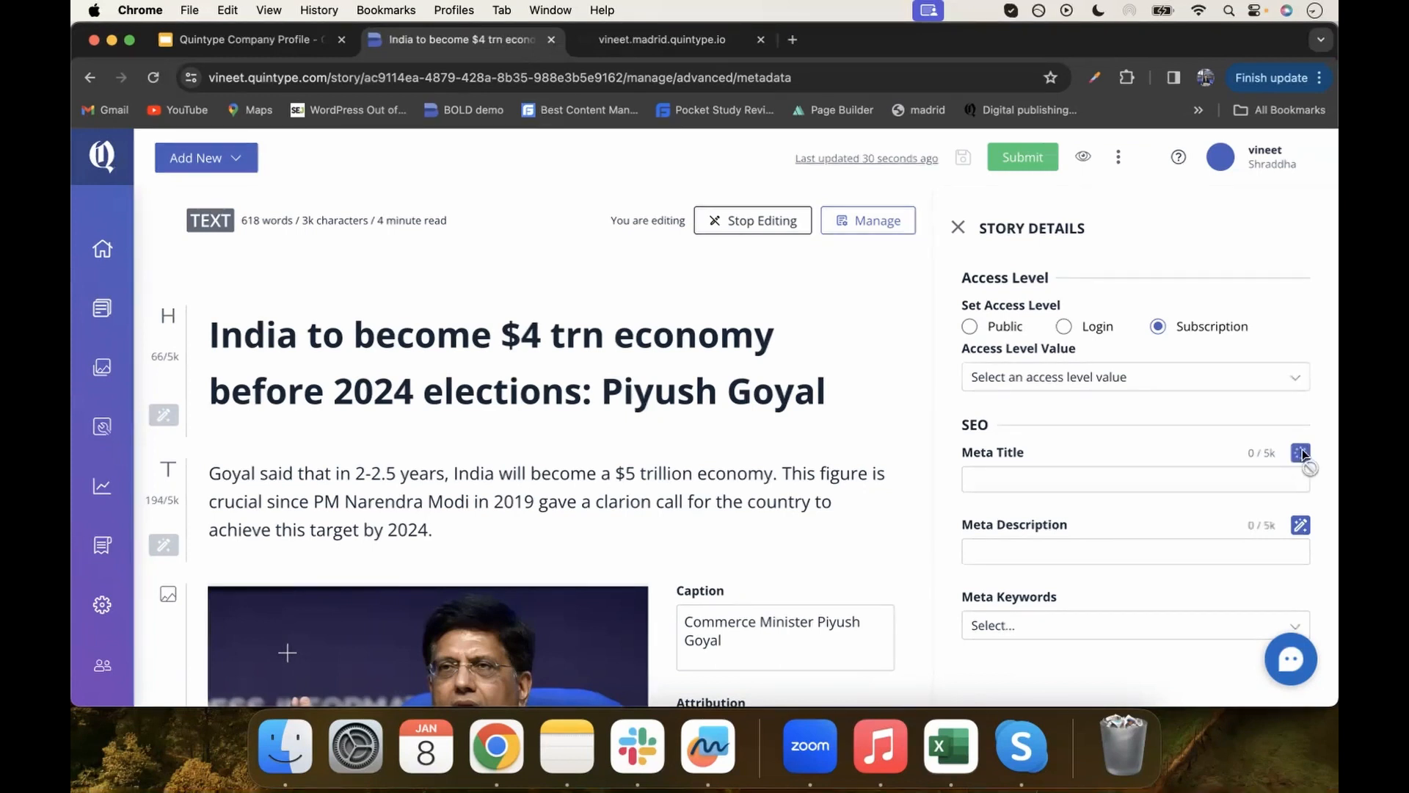
click(1301, 540)
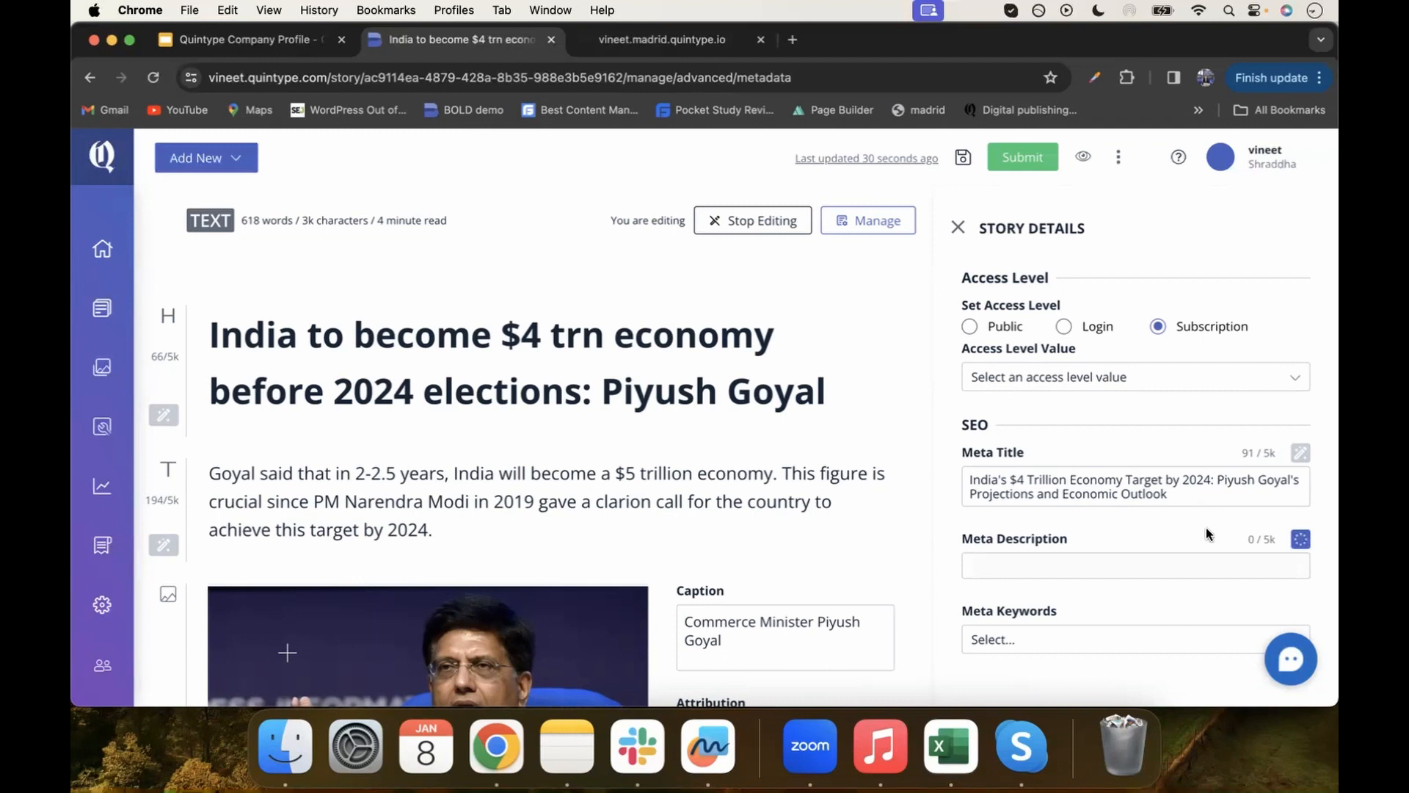
scroll(1206, 527, down, 1)
scroll(1205, 527, down, 1)
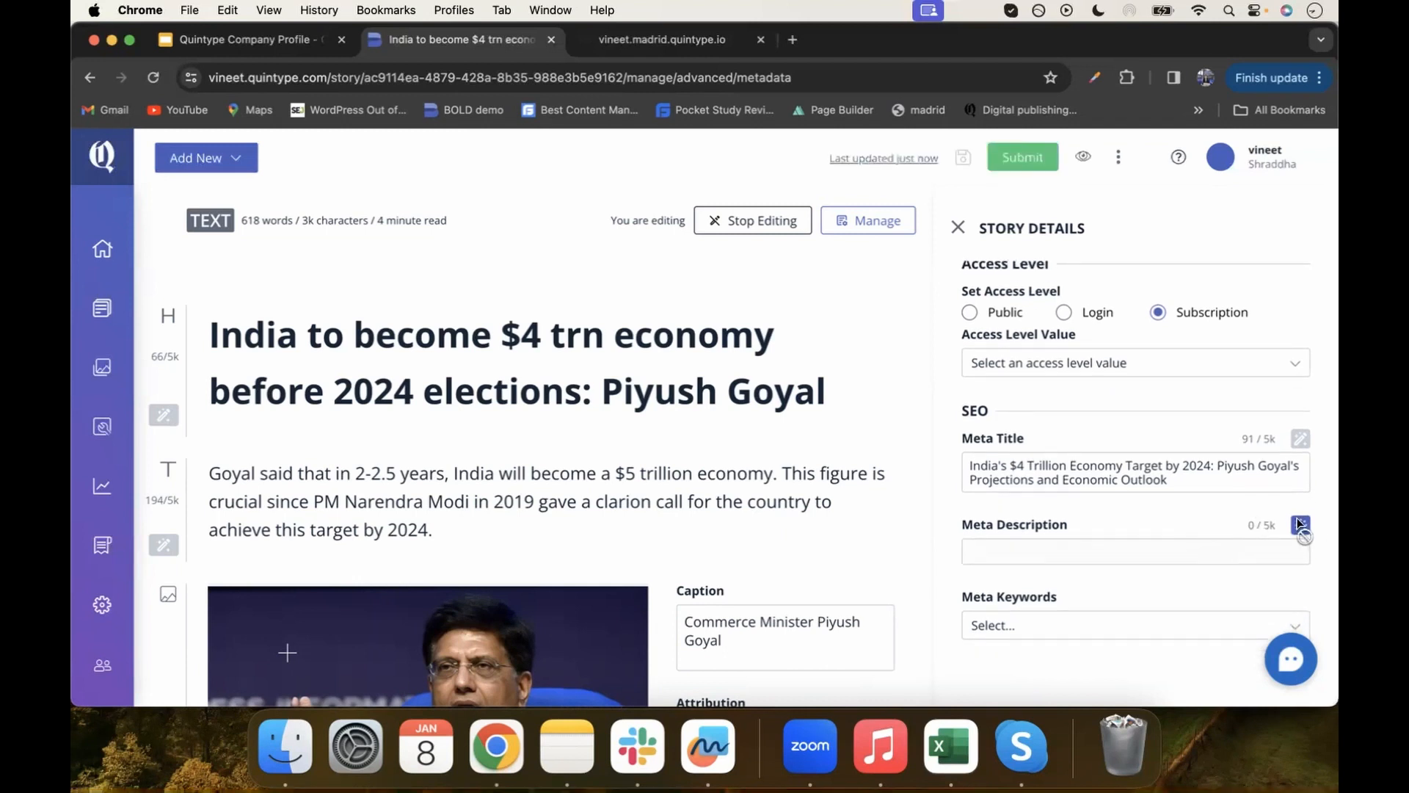
scroll(1129, 491, down, 3)
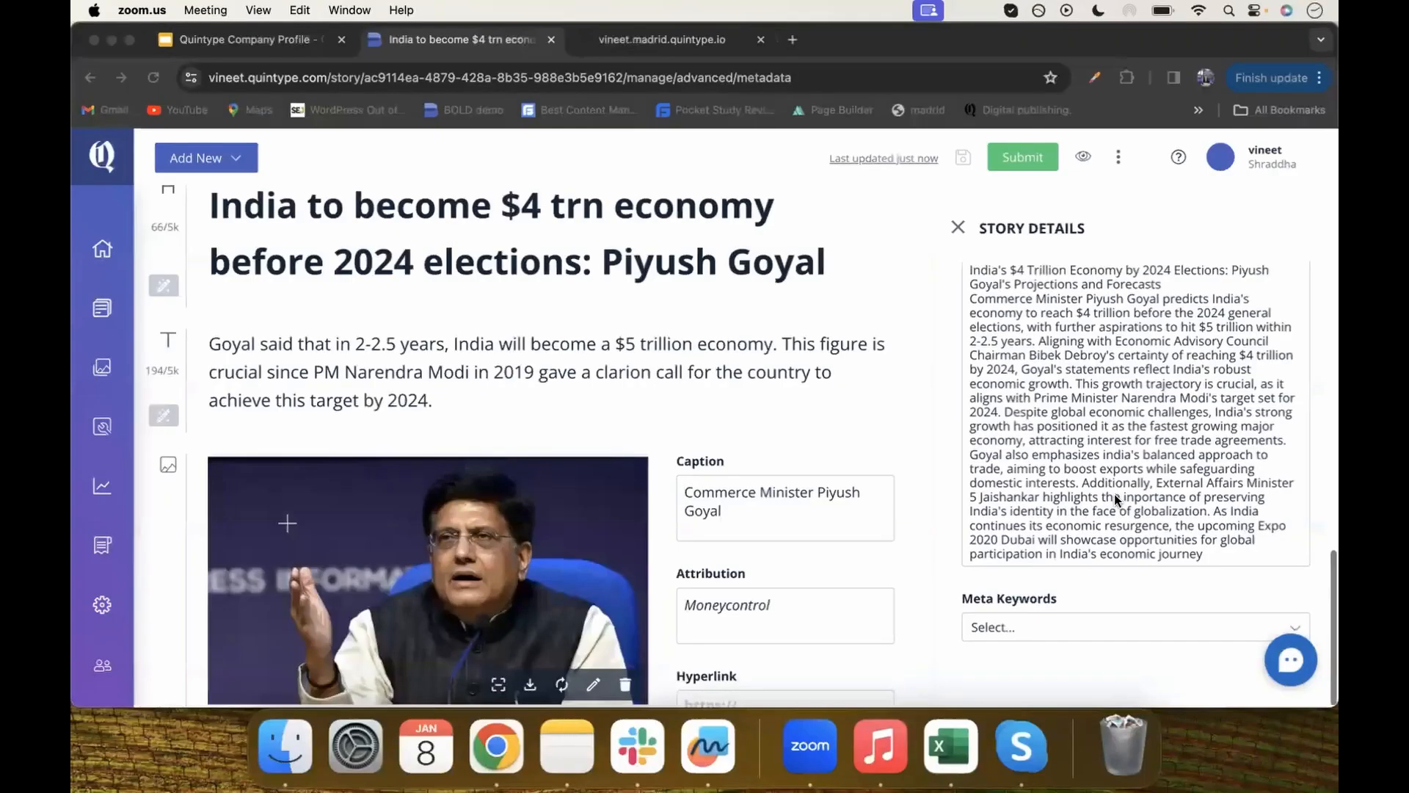
- Open the story's social settings and generate the push notification title and message with AI
scroll(1114, 495, up, 10)
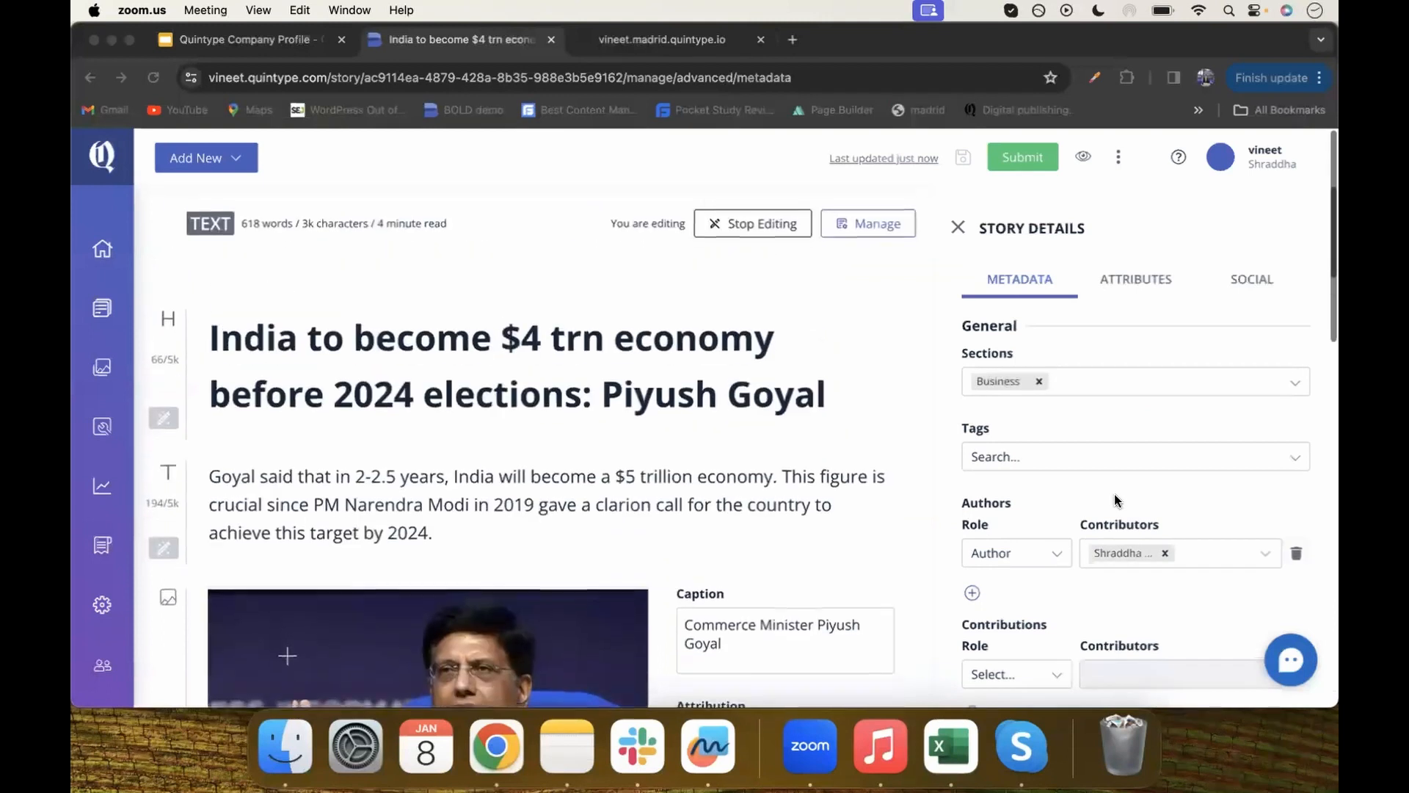
click(1254, 278)
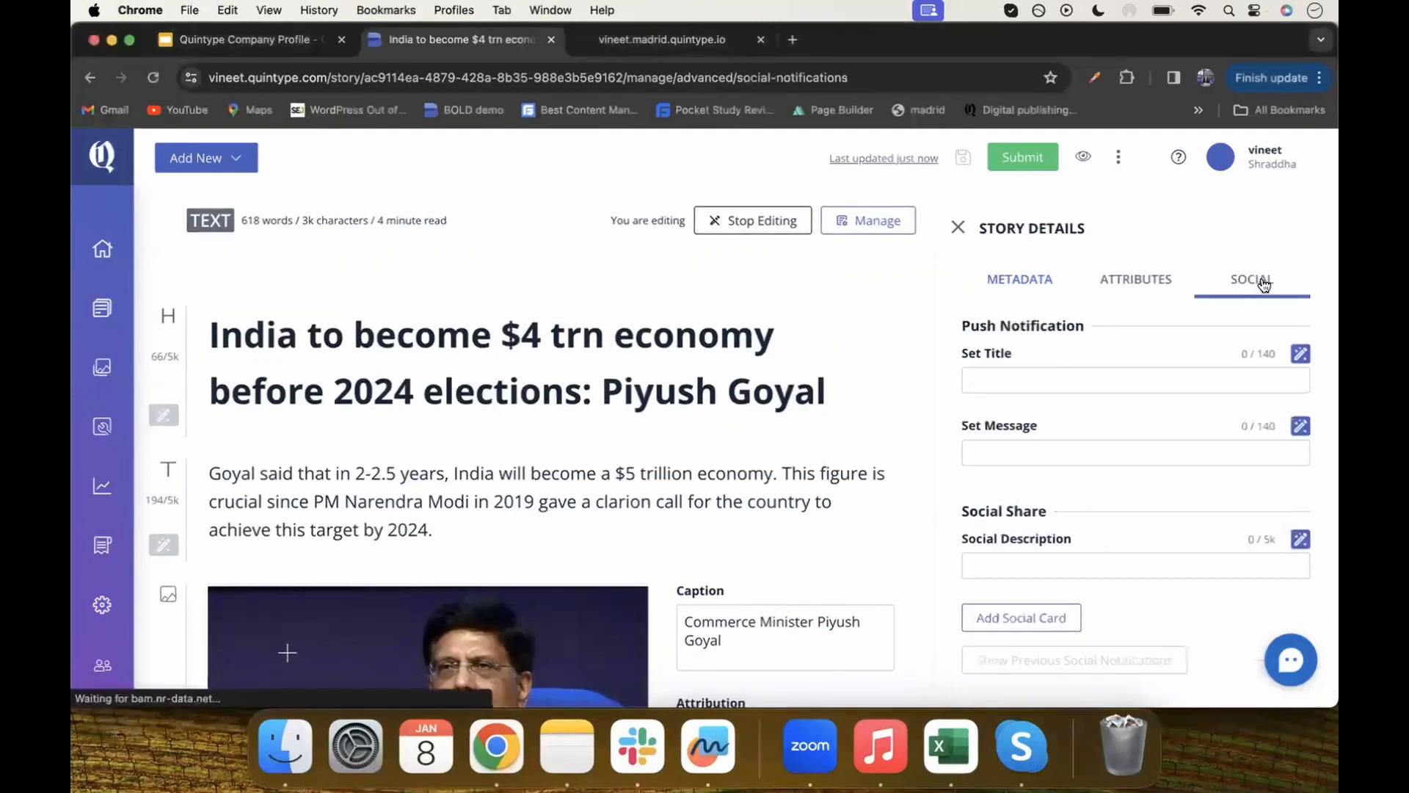
click(1300, 427)
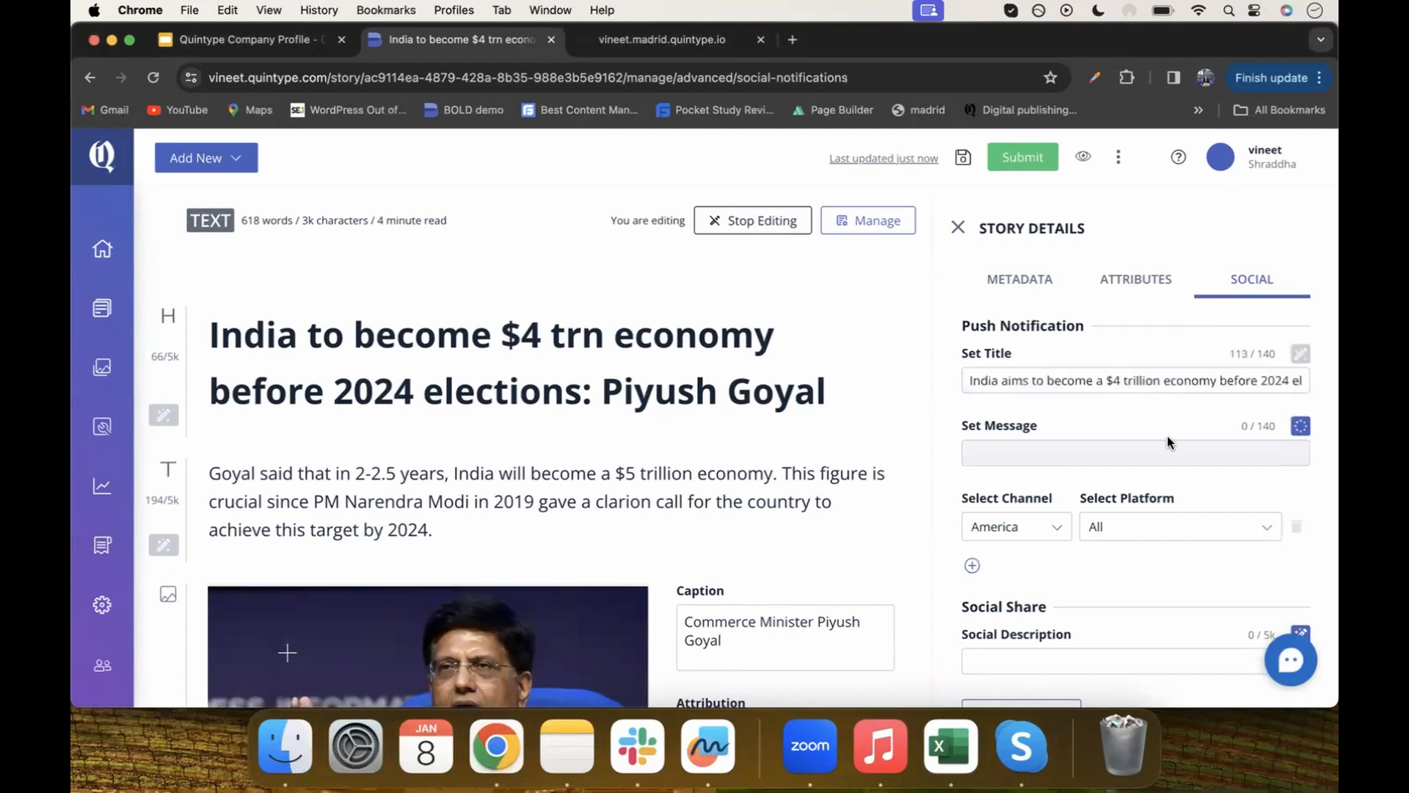
scroll(1168, 437, down, 1)
scroll(1168, 437, down, 1)
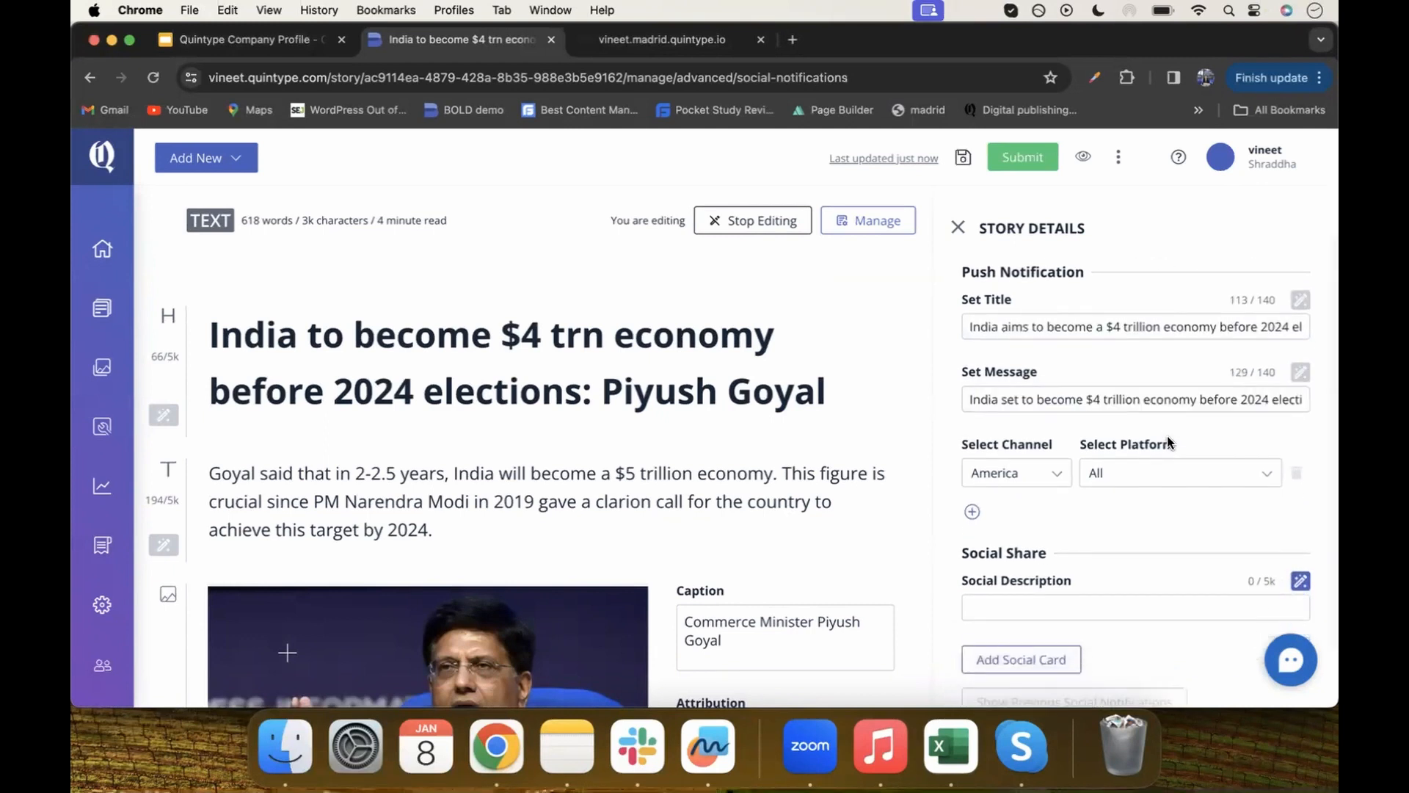
- Look over the channel and platform choices available for the push notification
click(1057, 473)
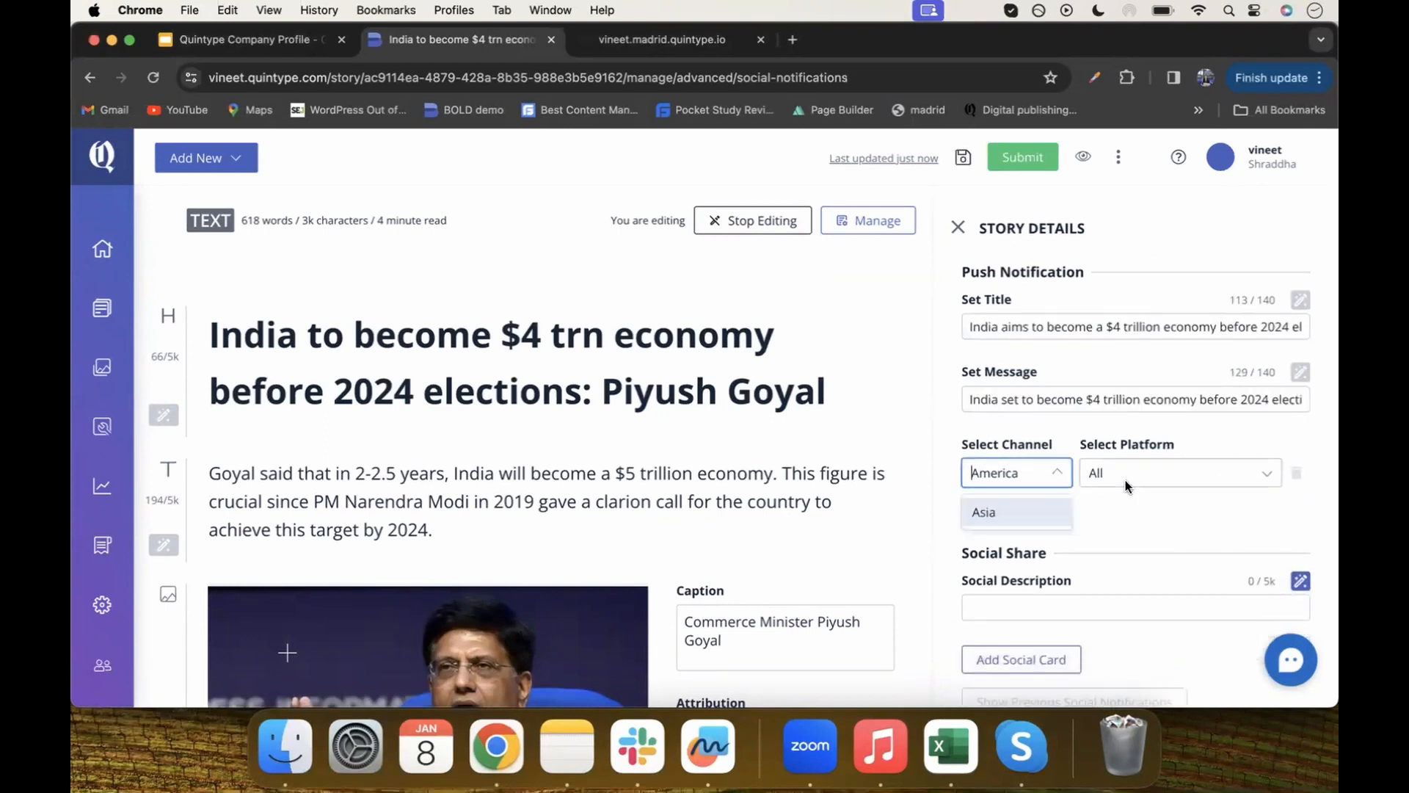
click(1140, 474)
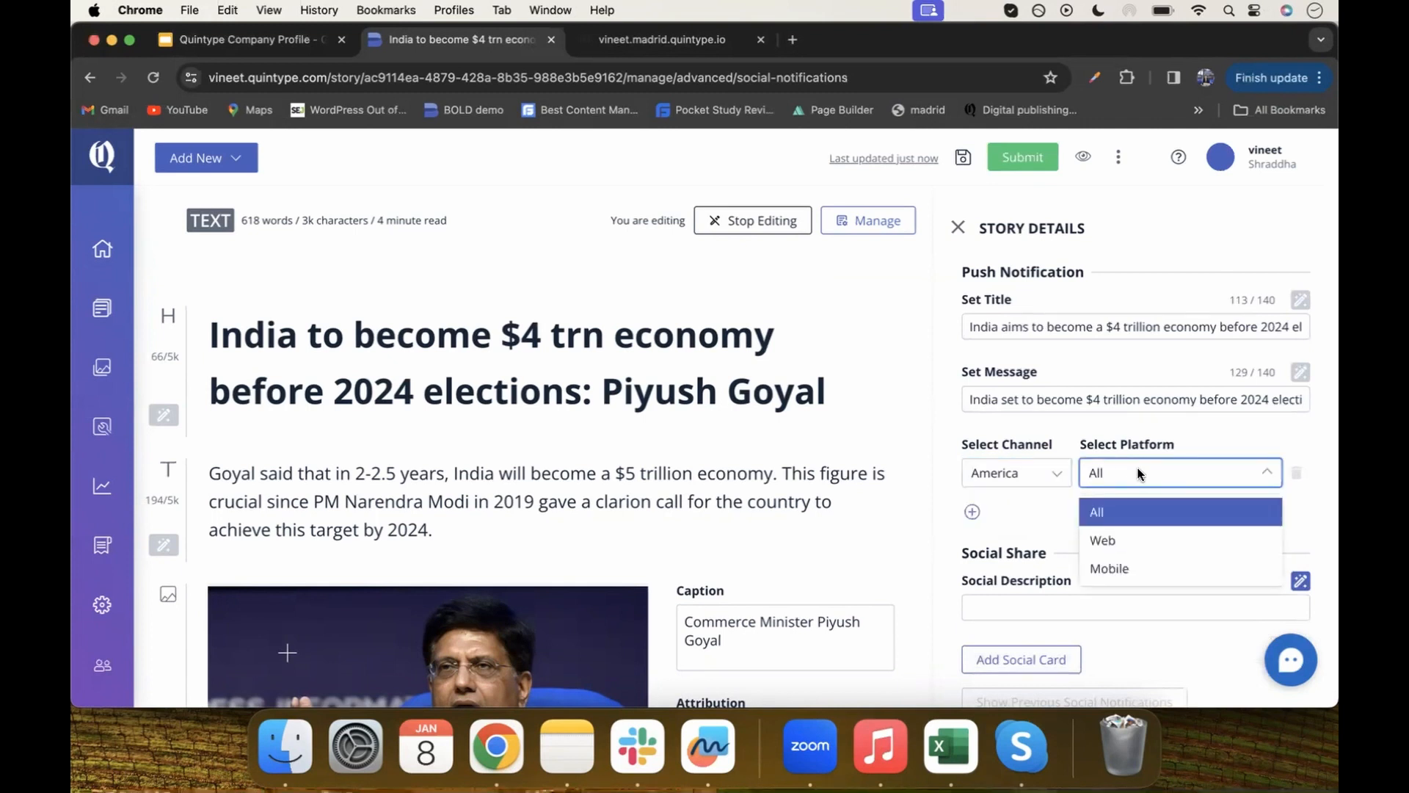
click(1020, 530)
- Generate the social description with AI and add two social cards to the story
scroll(1020, 531, down, 2)
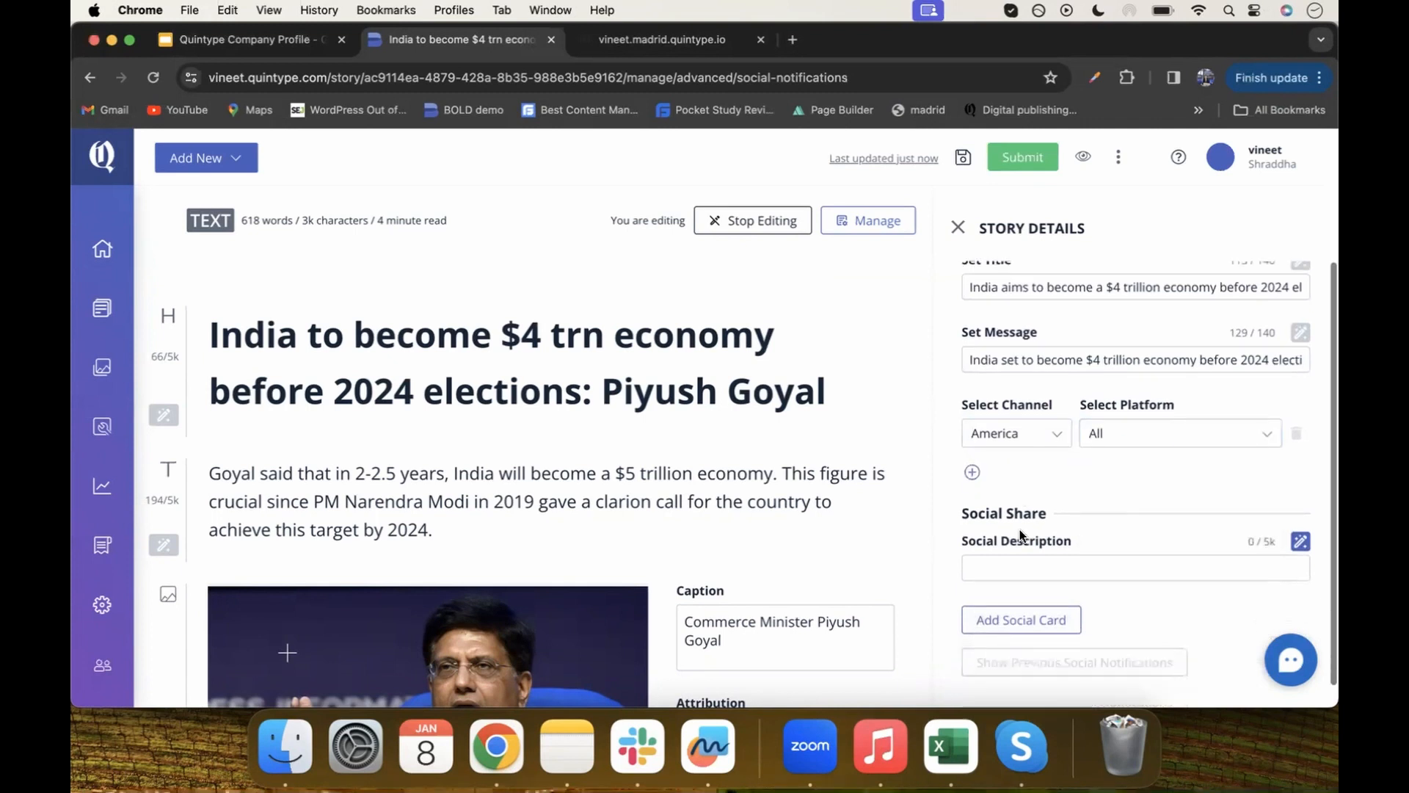
click(1301, 516)
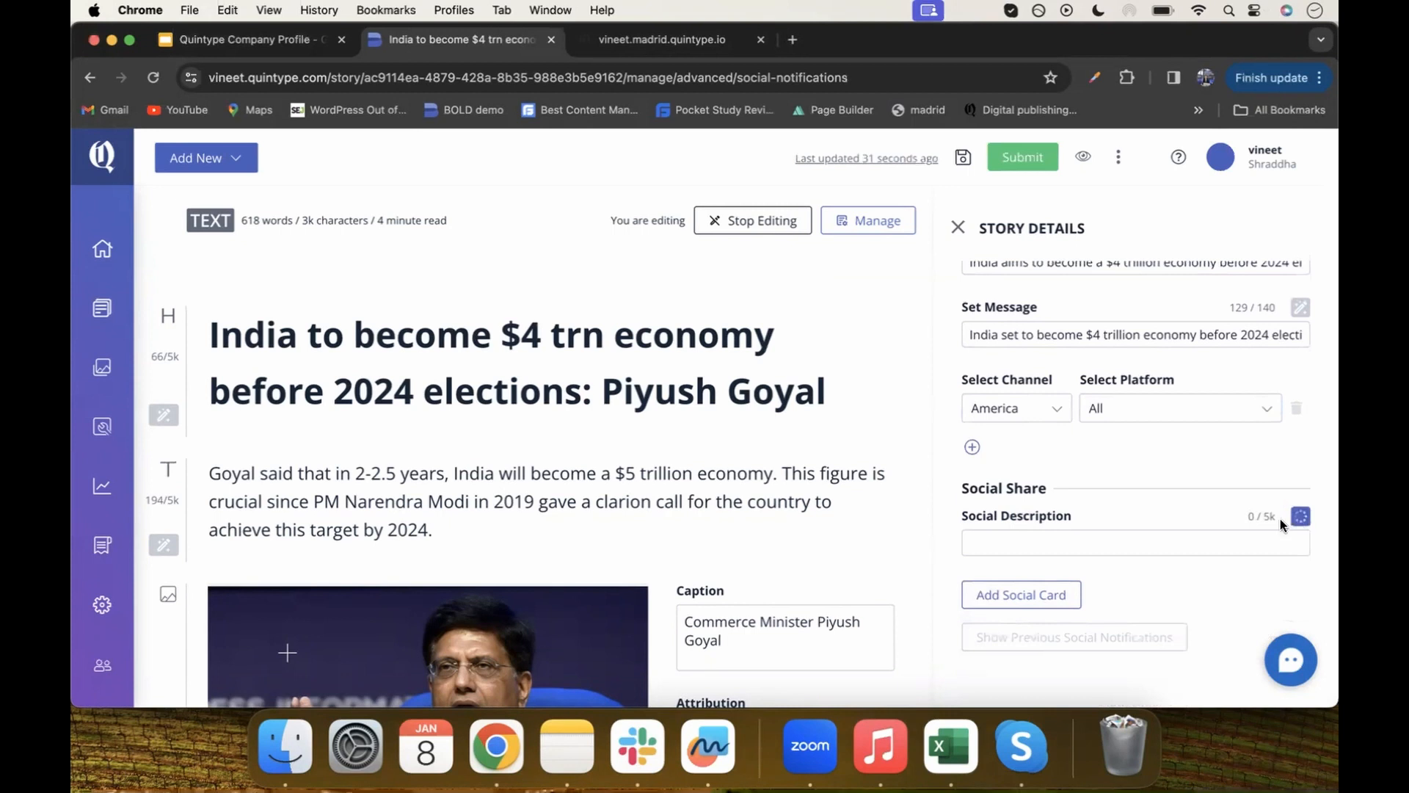
scroll(1148, 521, down, 2)
click(1038, 596)
scroll(1038, 596, down, 4)
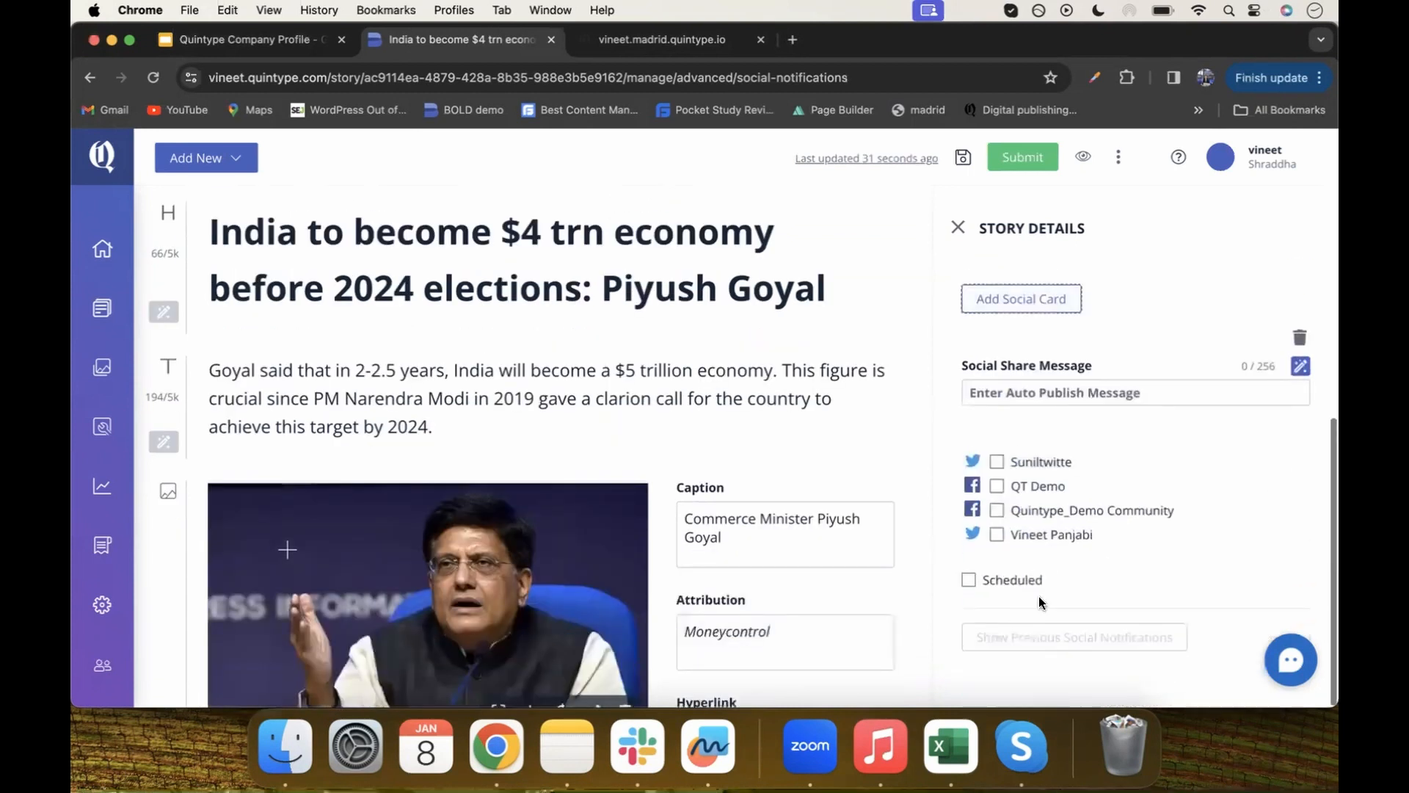
click(1018, 298)
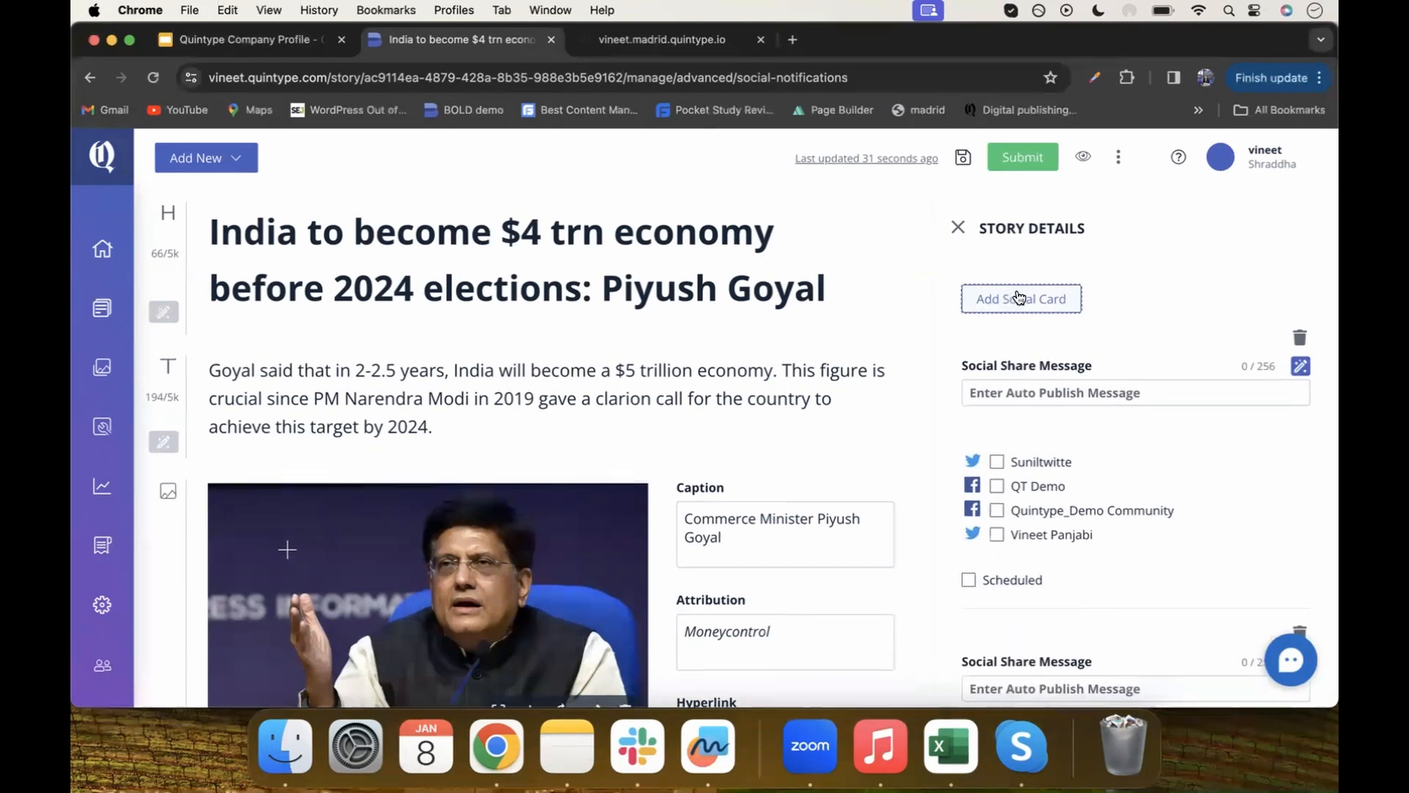
- Select the first Twitter account on the first social card and generate its social share message with AI
scroll(1123, 362, down, 1)
click(1123, 362)
key(cmd+v)
scroll(1123, 362, down, 7)
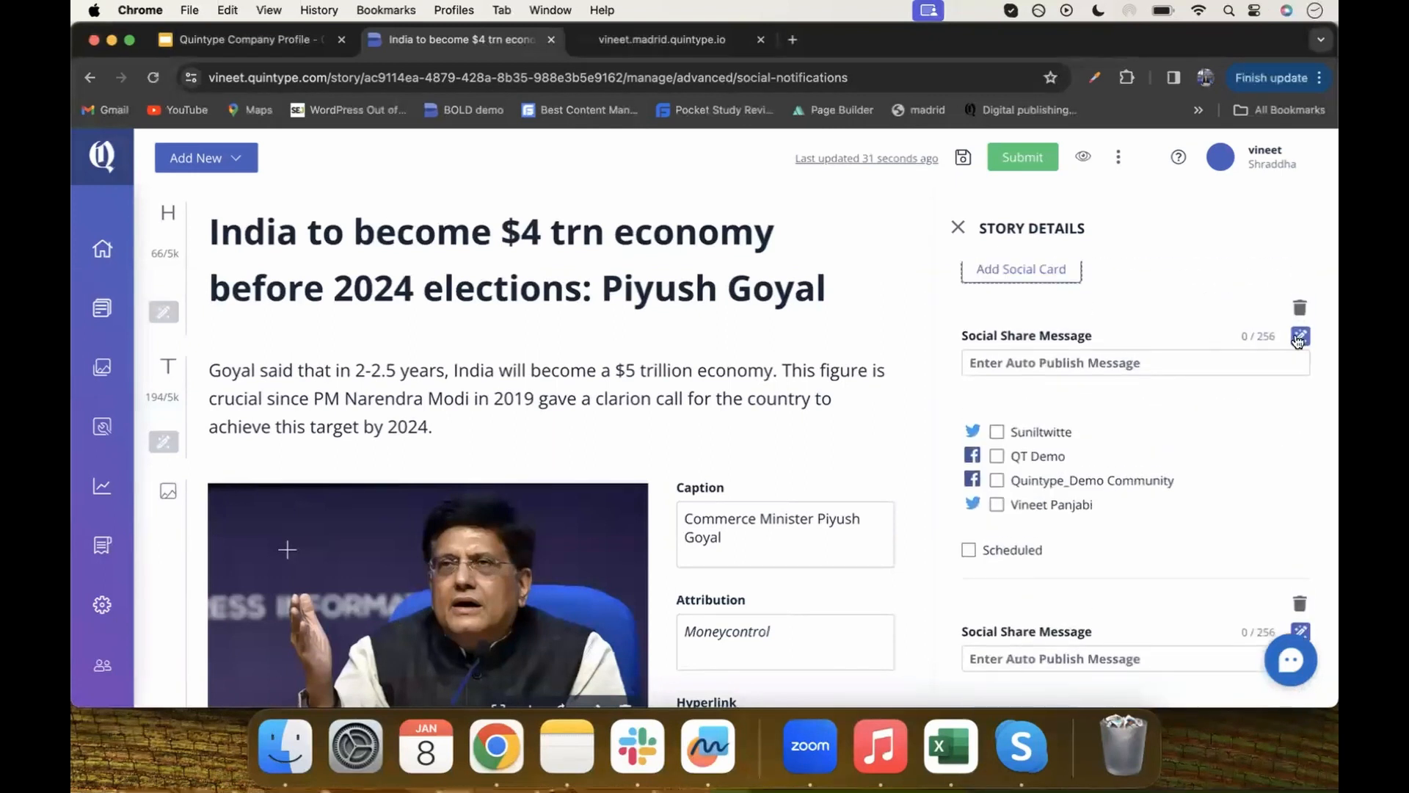
click(997, 433)
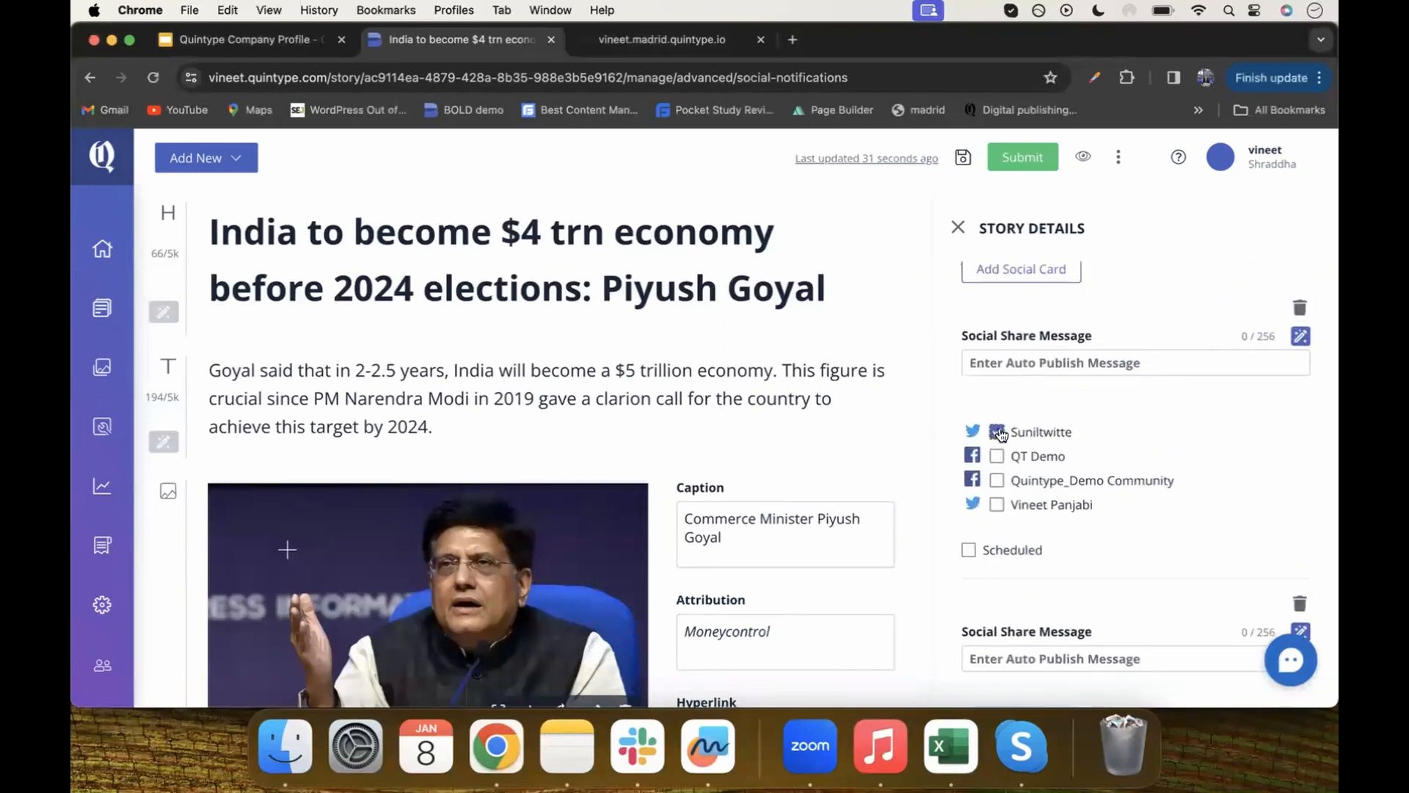
click(1302, 335)
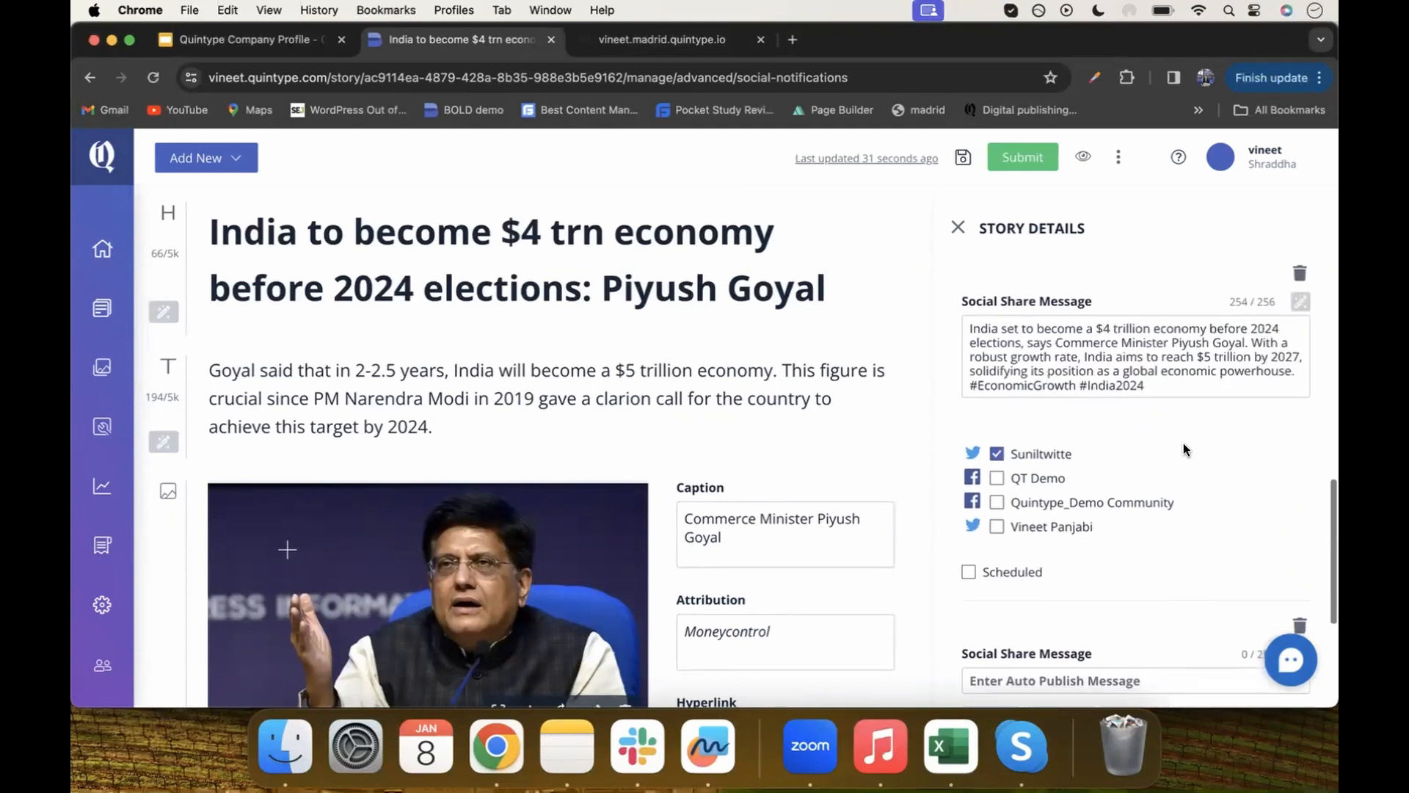
- Select the QT Demo Facebook page on the second social card and generate its social share message with AI
scroll(1183, 443, down, 4)
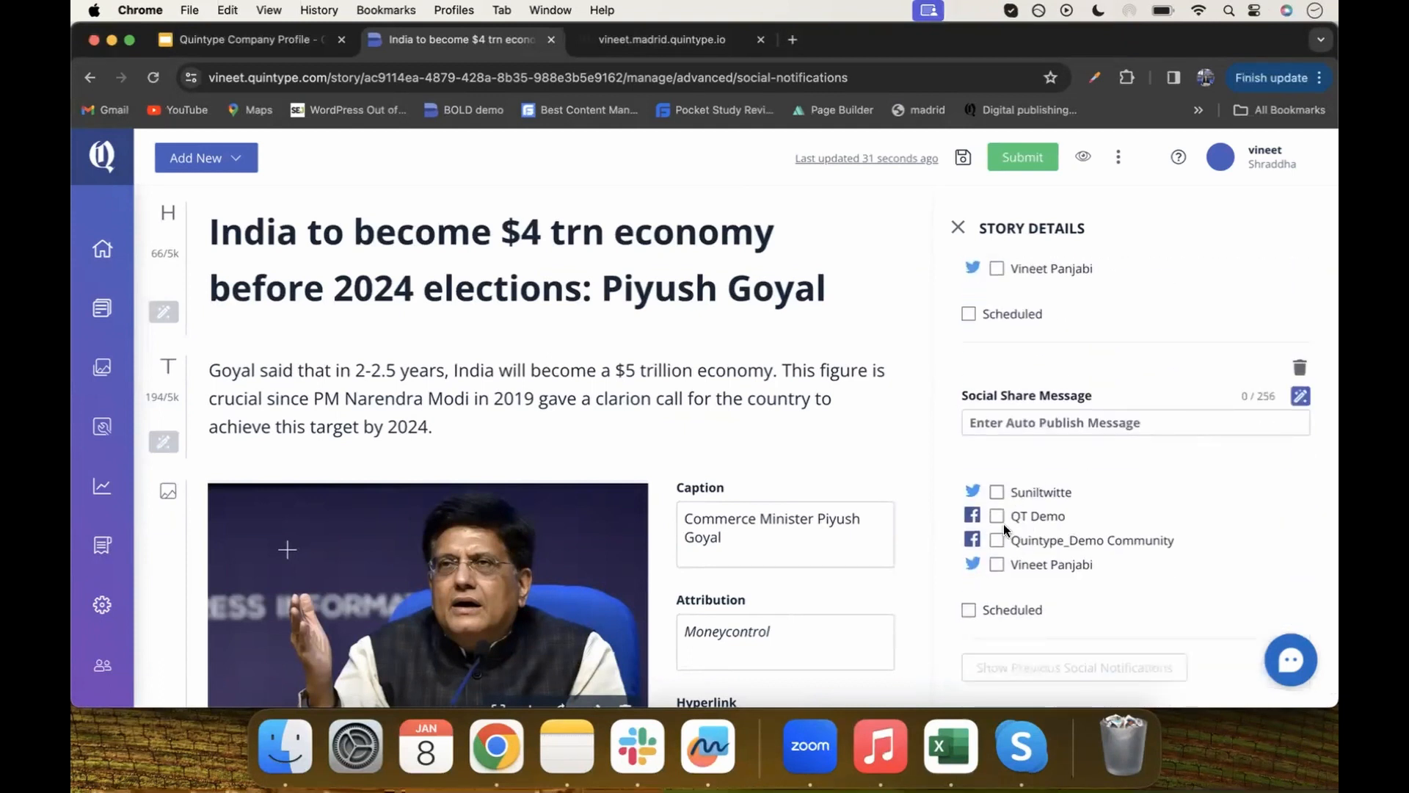
click(998, 517)
click(1301, 395)
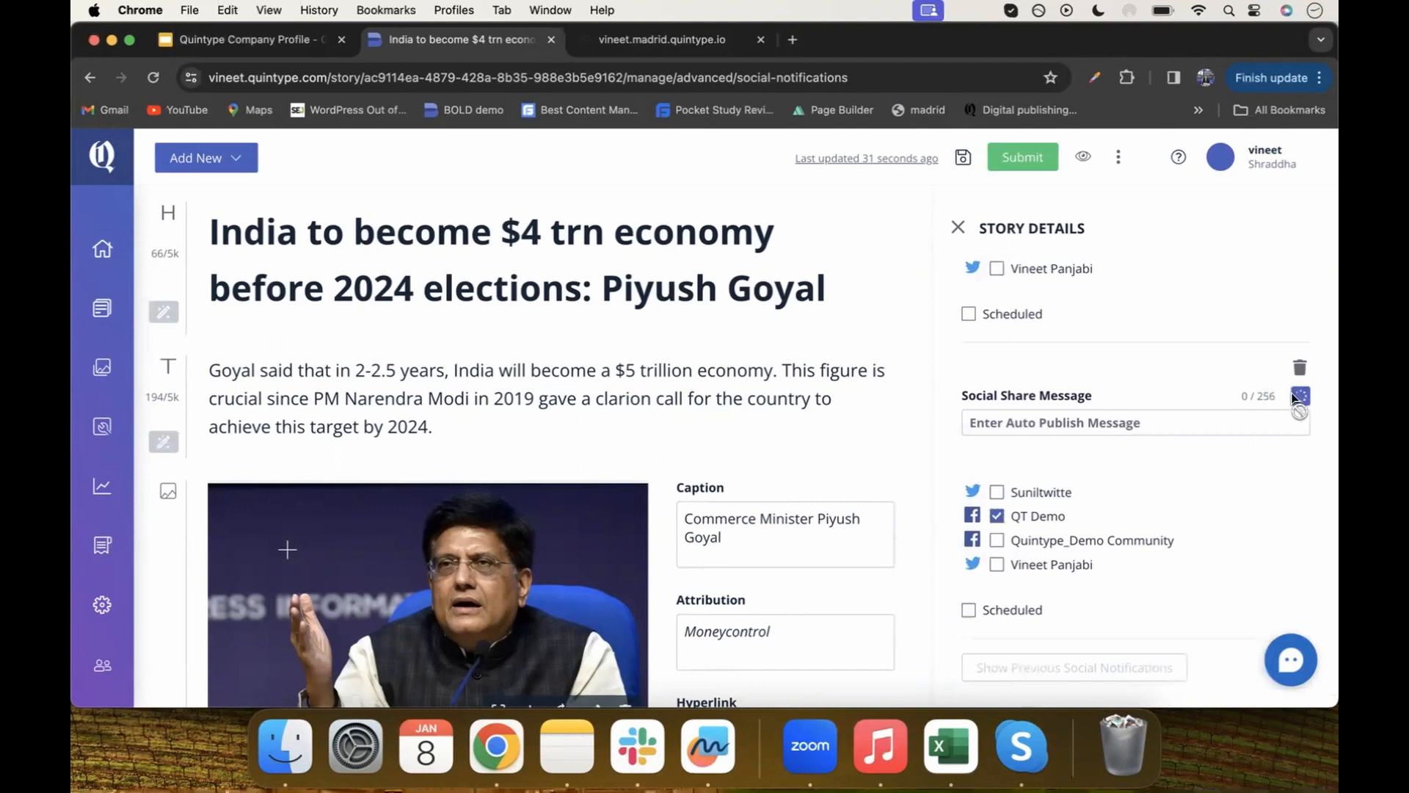
- Read through the generated social description and the first card's share message
scroll(1187, 361, up, 4)
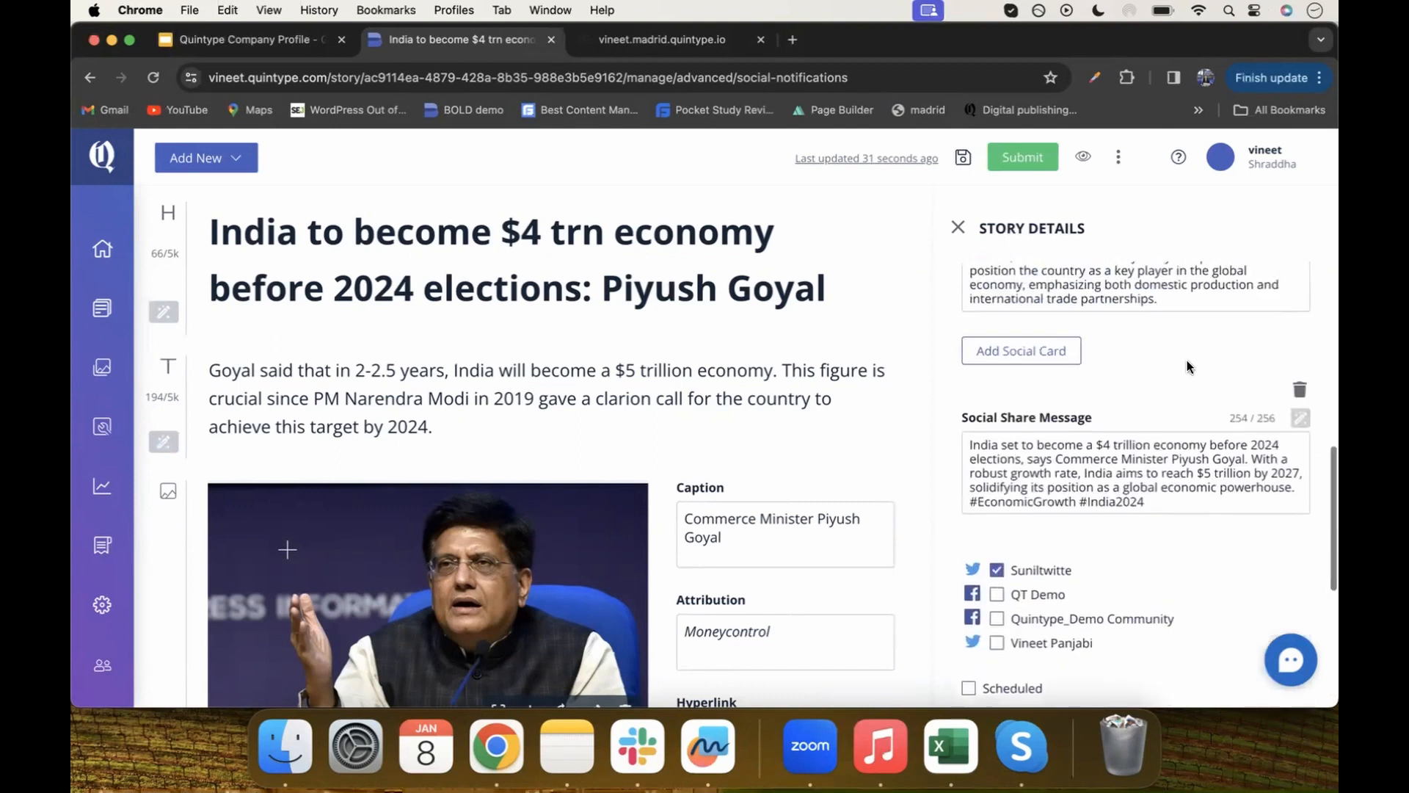
scroll(1187, 360, up, 2)
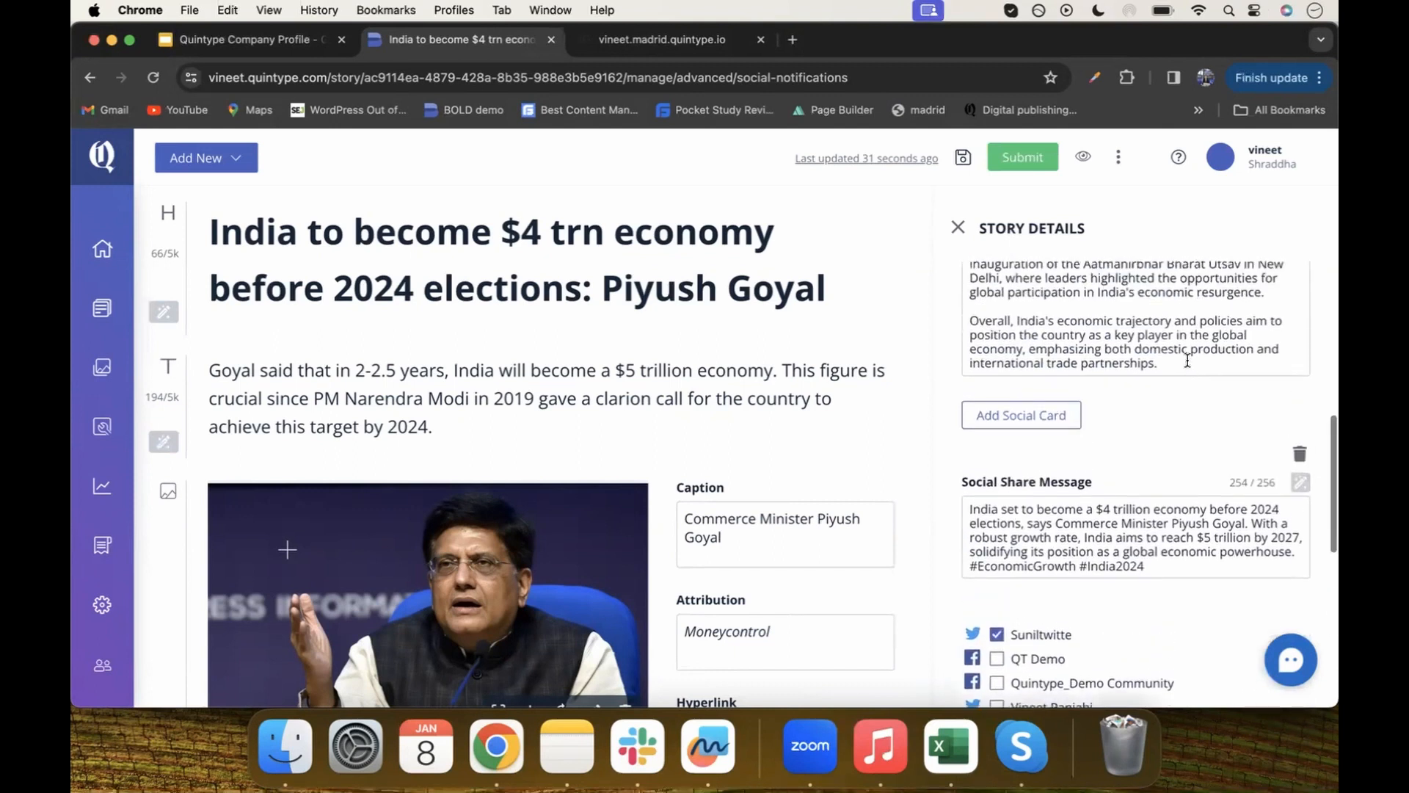
scroll(1187, 360, up, 3)
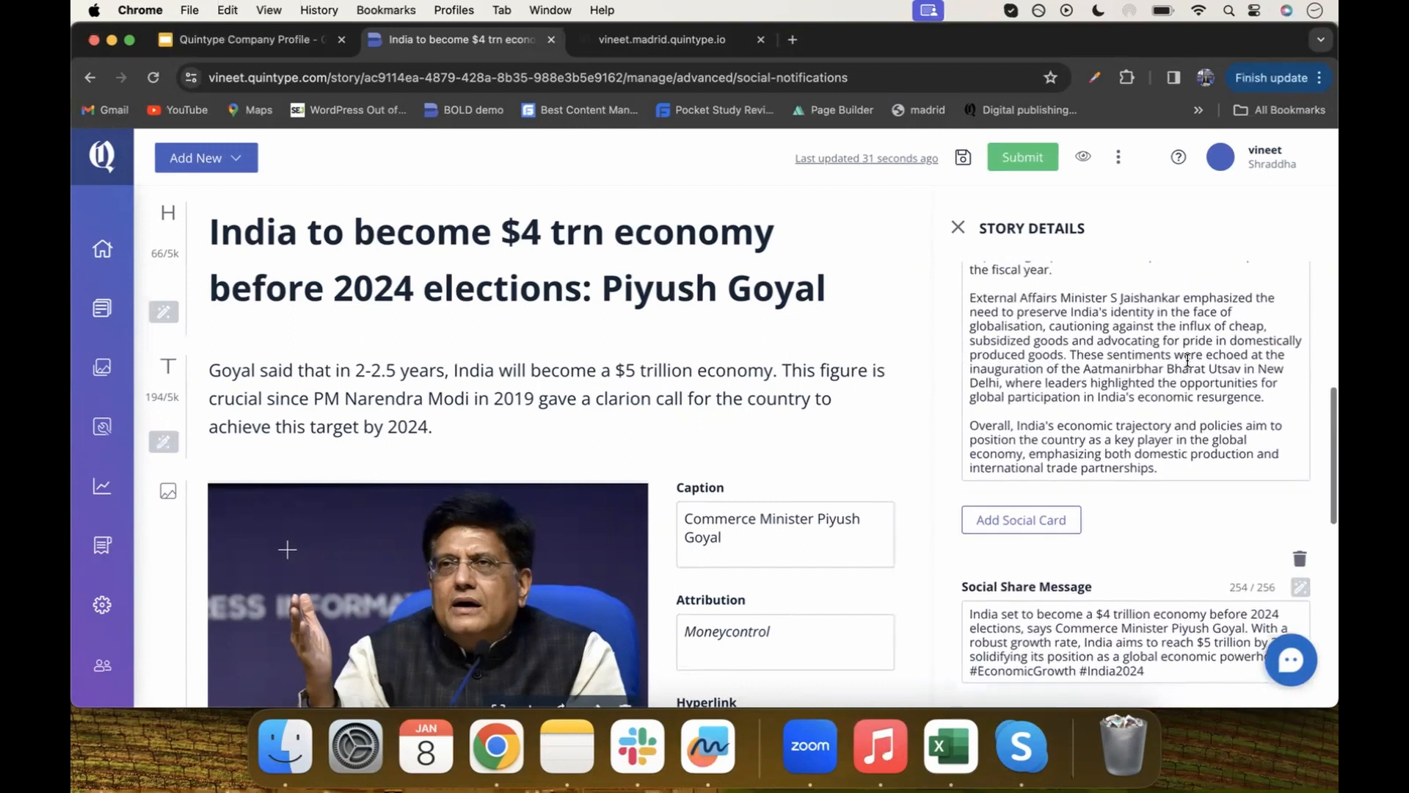
scroll(1187, 361, up, 5)
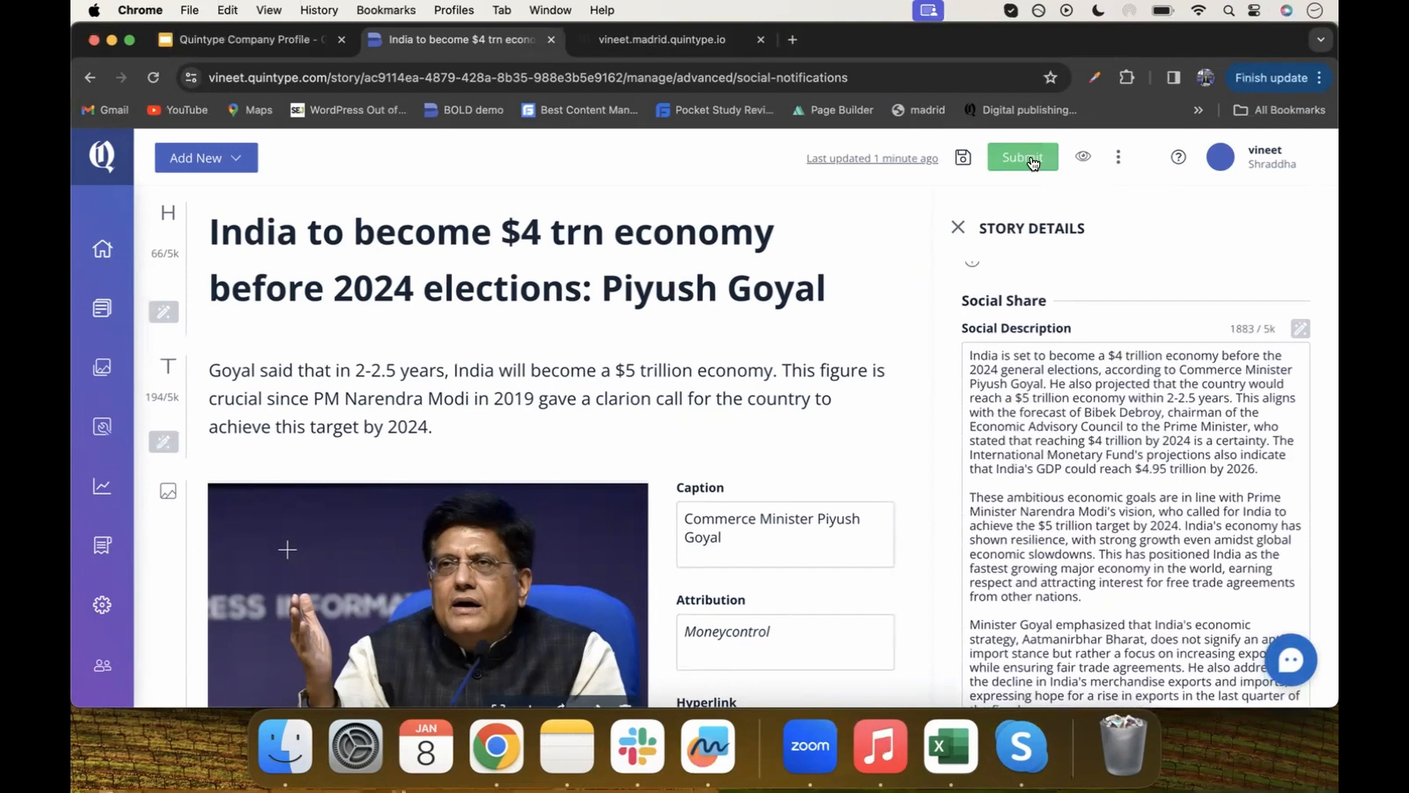
scroll(1129, 378, down, 5)
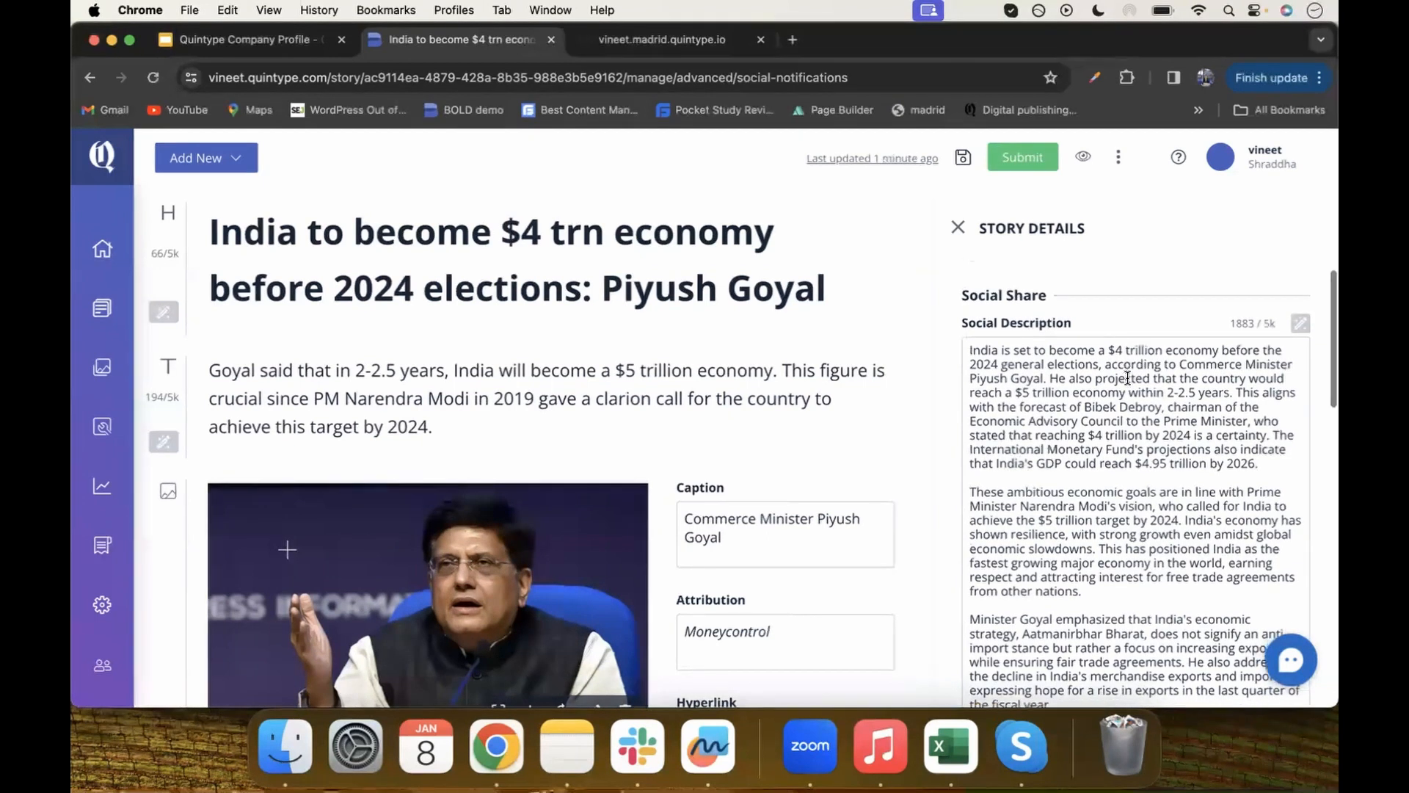
scroll(1128, 377, down, 2)
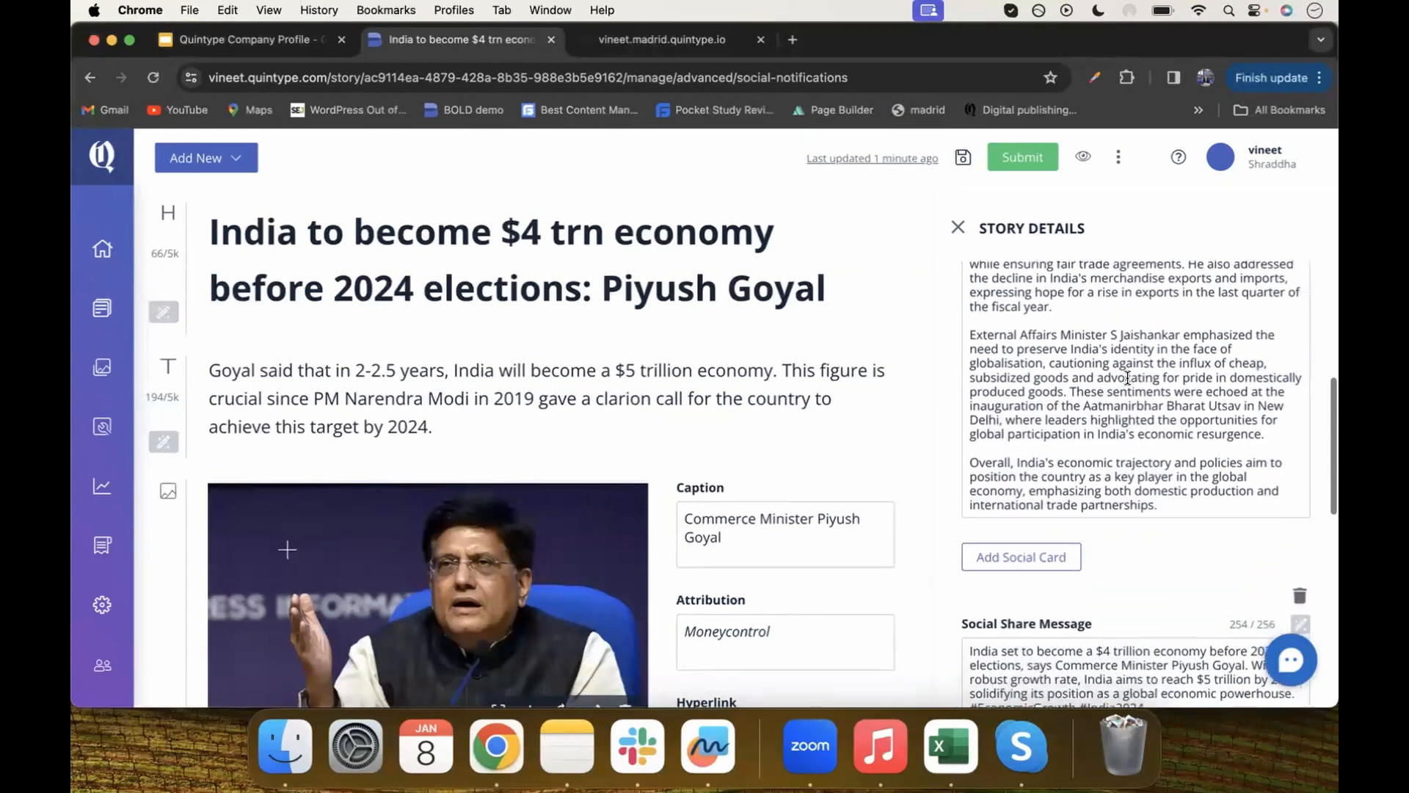
scroll(1158, 579, up, 10)
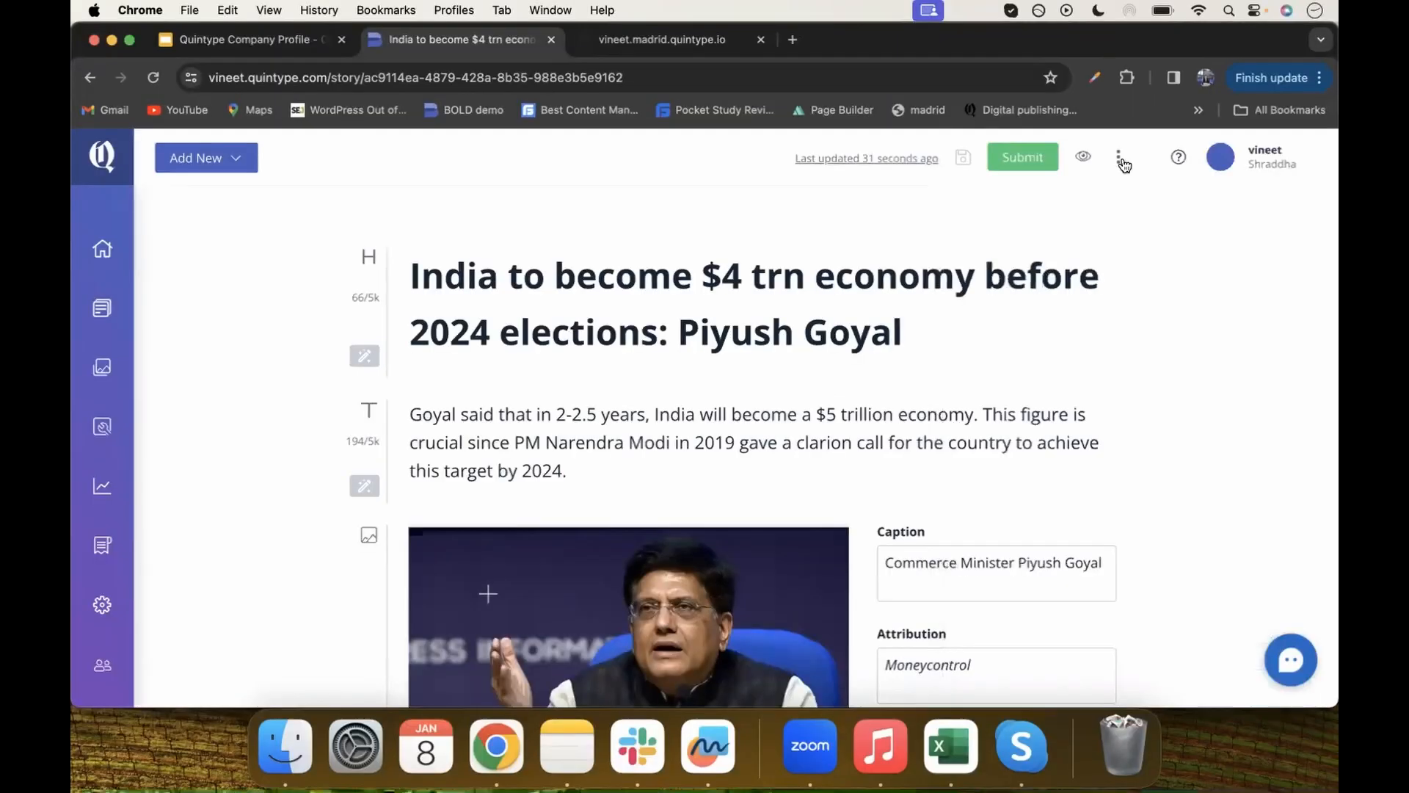
- Show the story alternatives, look over the headline and hero image fields for story and social, and close them
click(1119, 157)
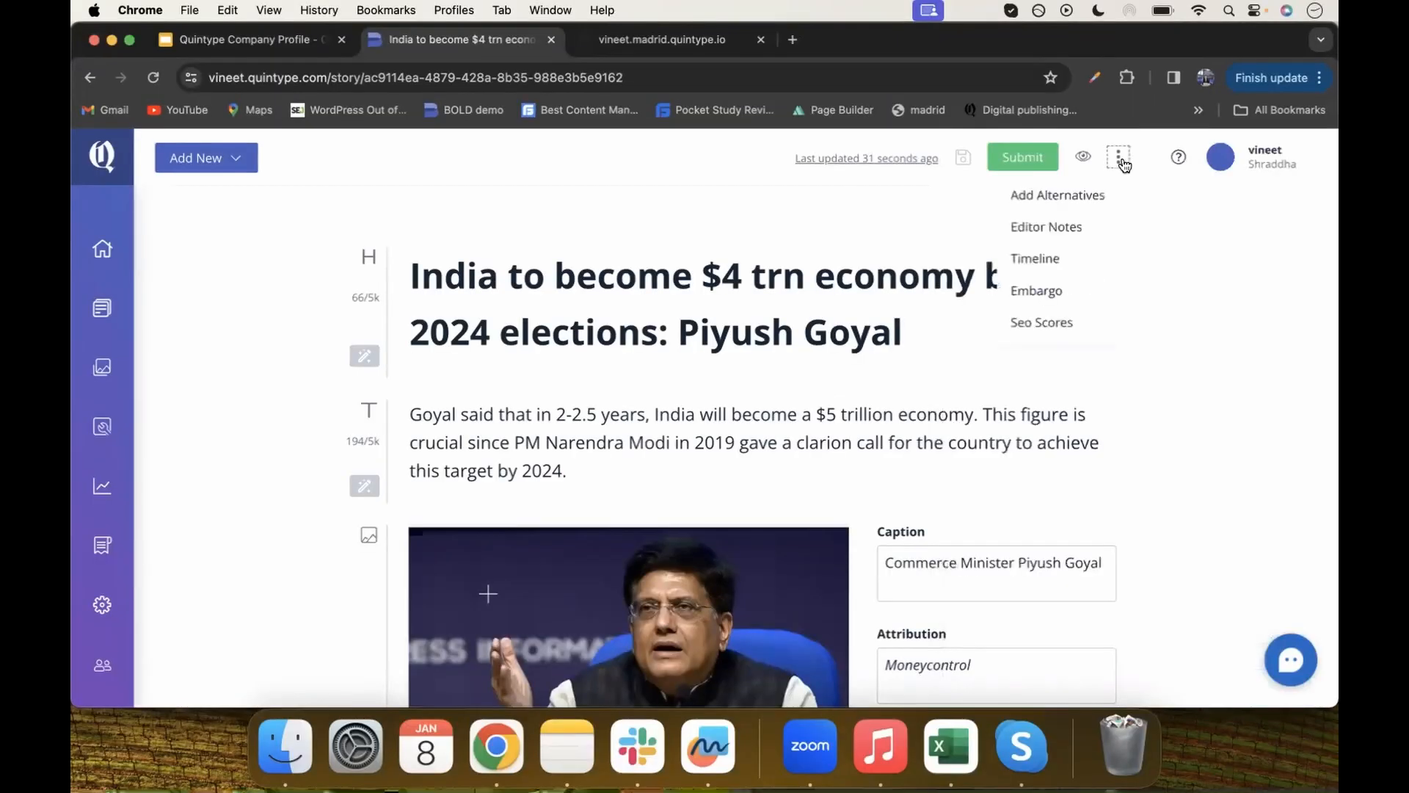
click(1076, 199)
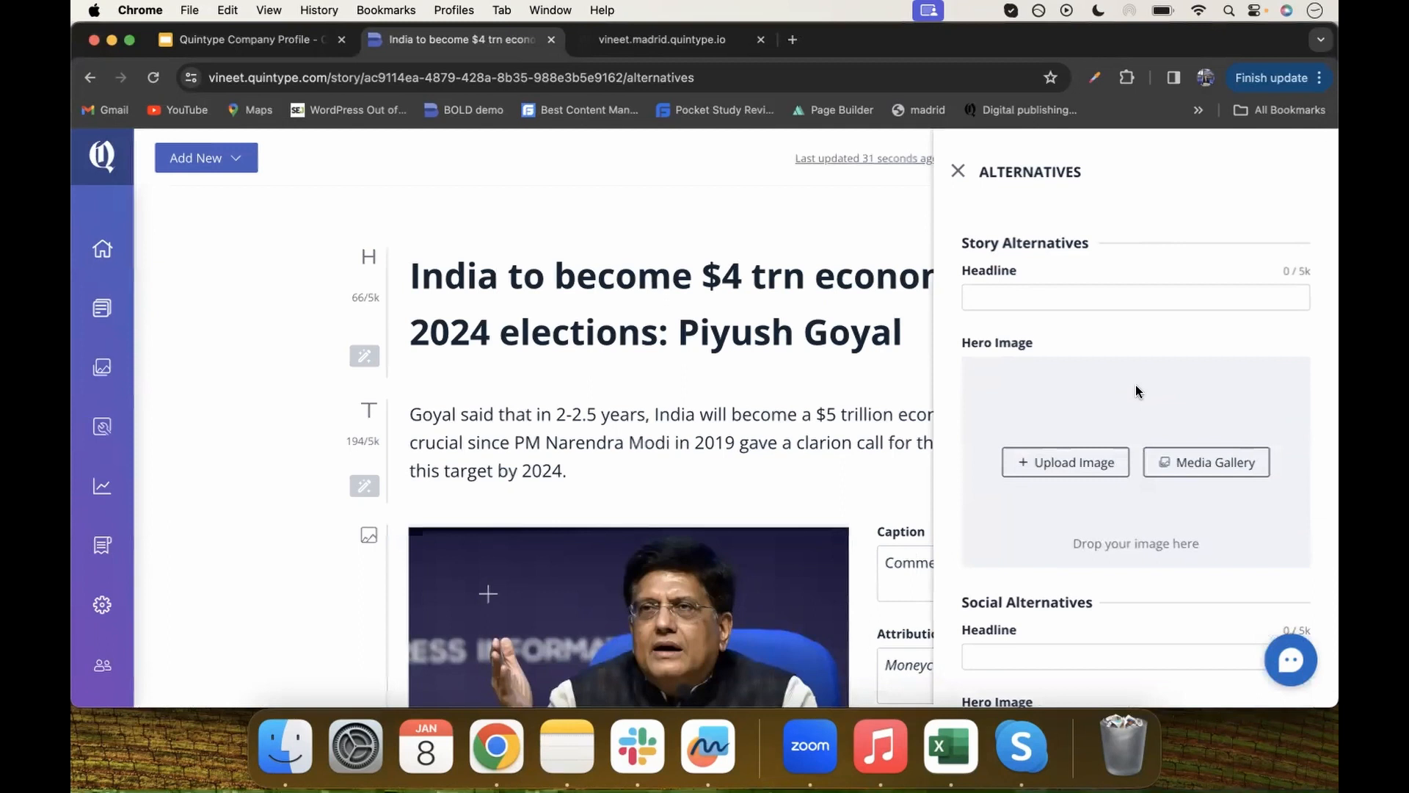
scroll(1135, 391, down, 1)
scroll(1135, 391, down, 5)
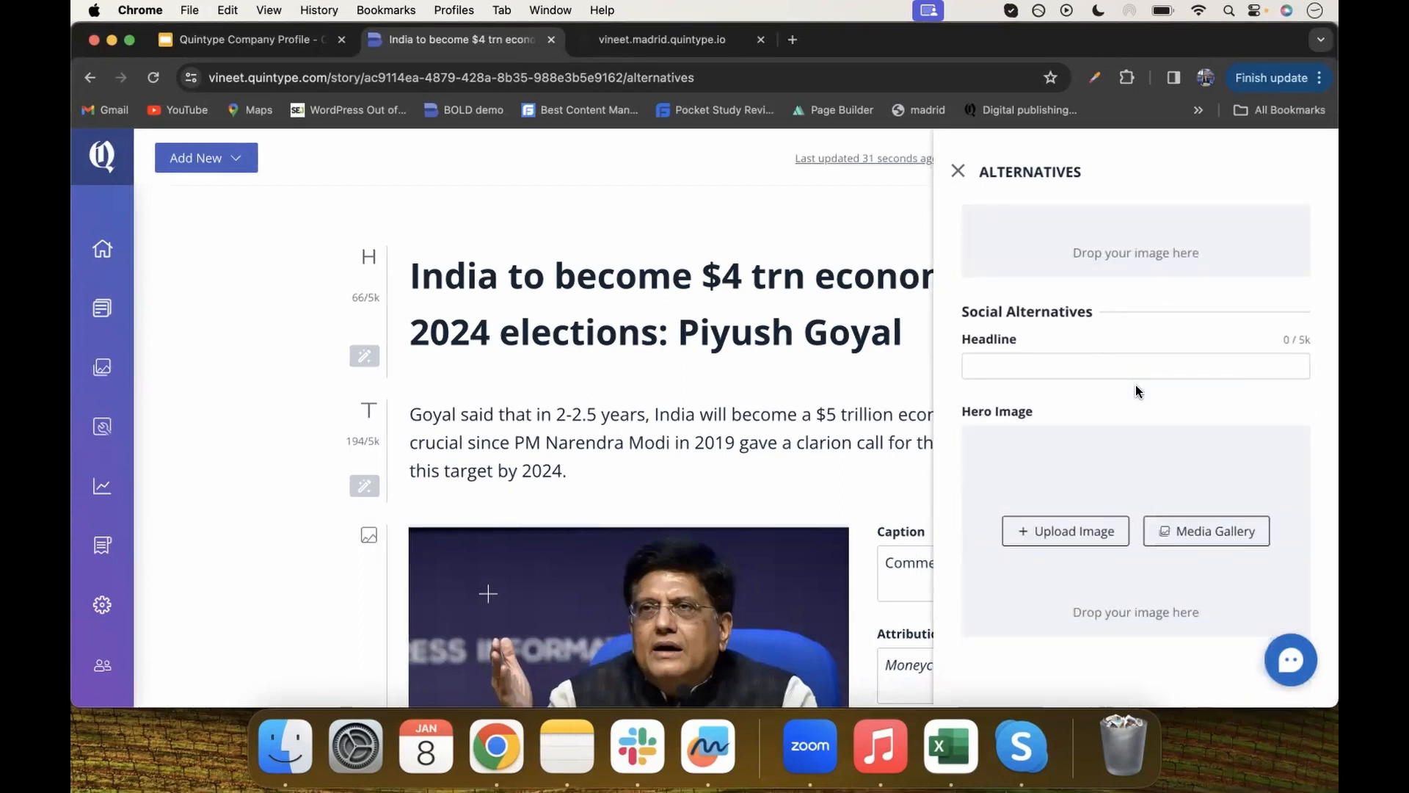
scroll(1127, 318, up, 5)
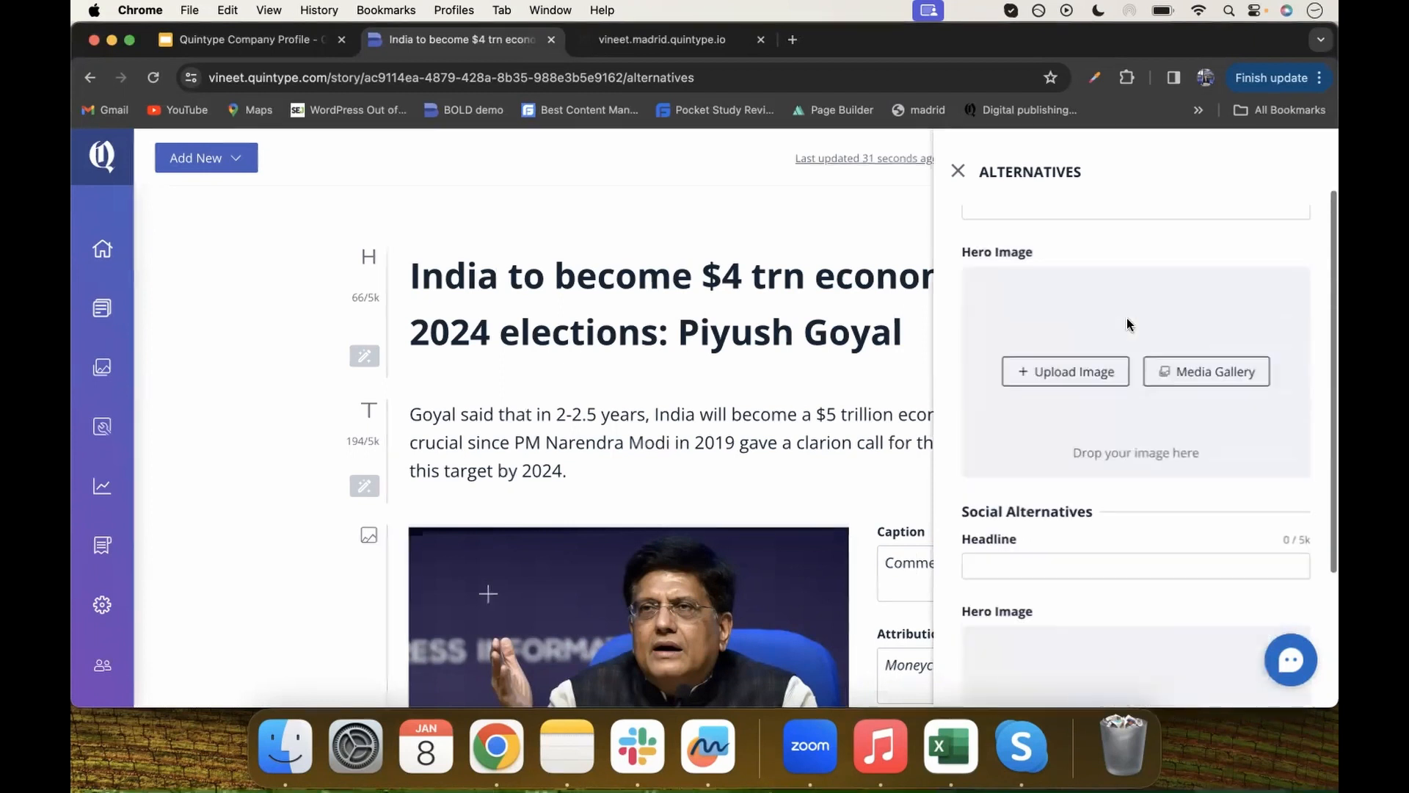
scroll(1128, 324, down, 5)
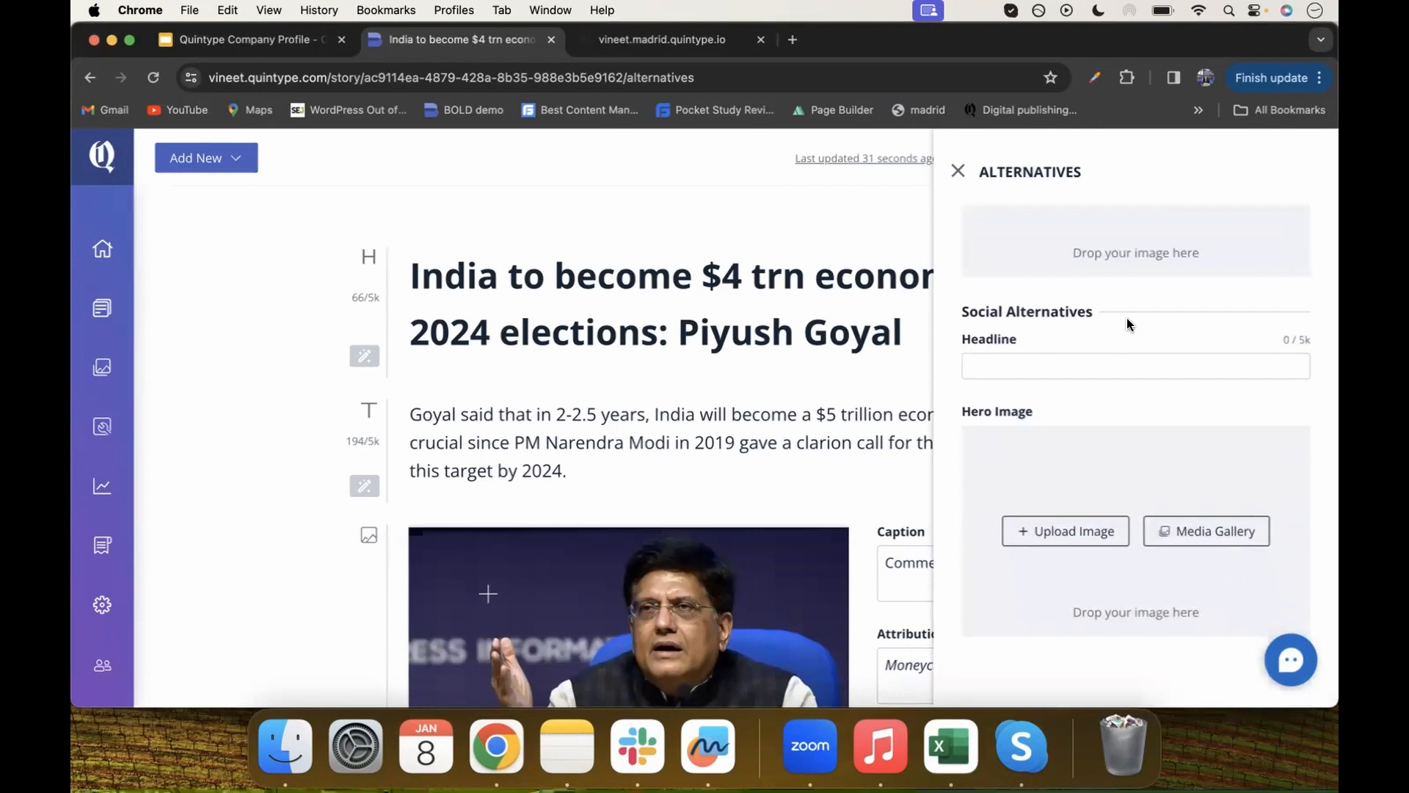
scroll(1119, 219, up, 5)
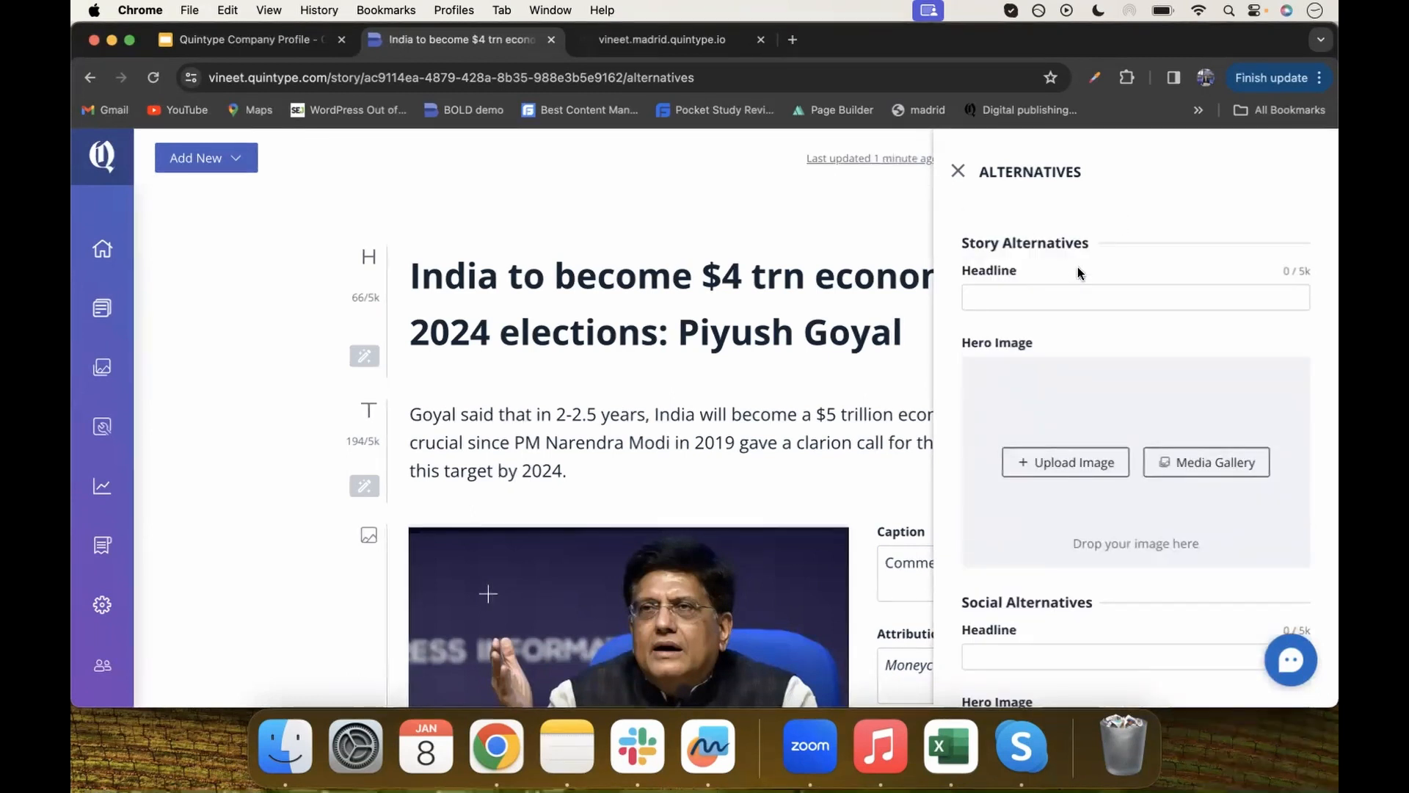
click(959, 171)
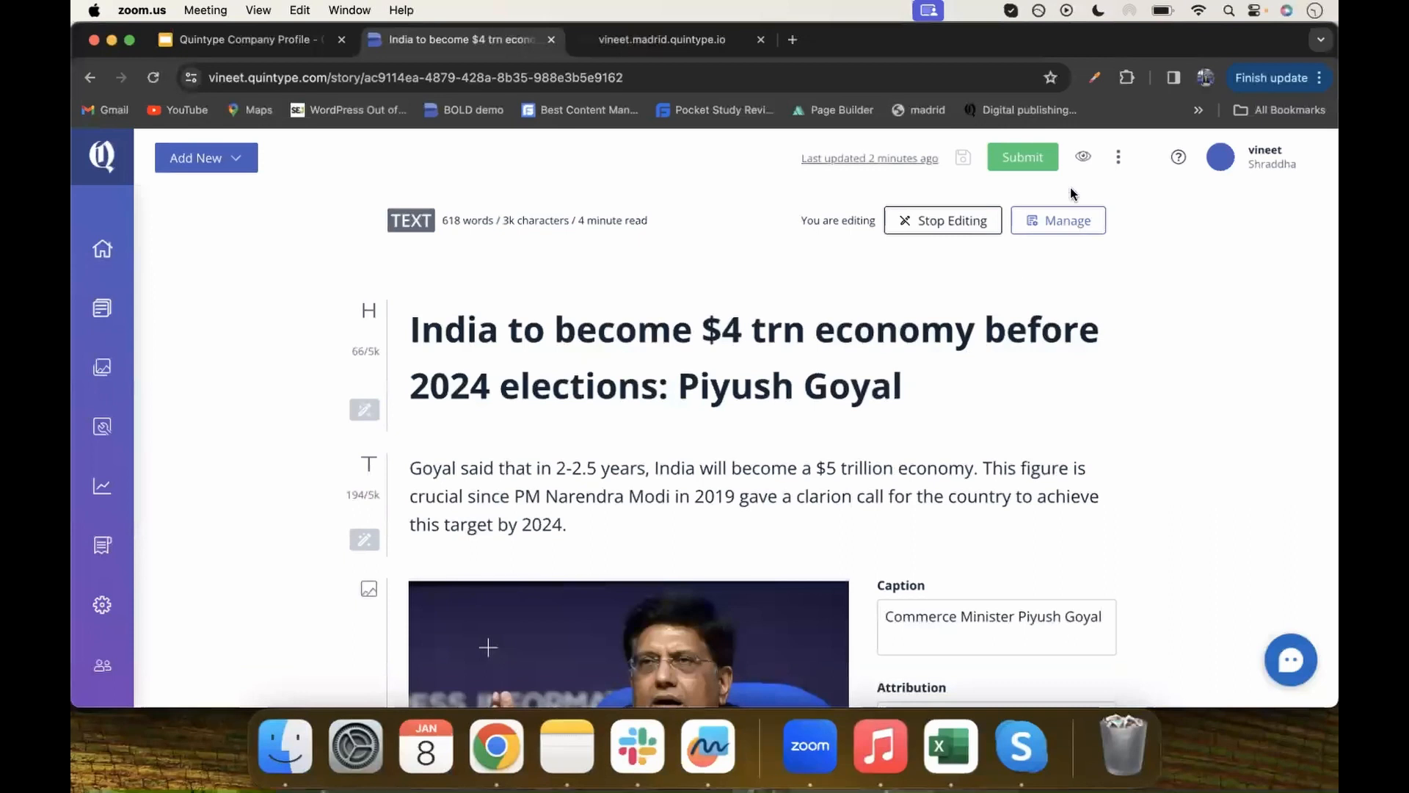
- Submit the story and approve it for publishing
click(1030, 158)
click(1024, 160)
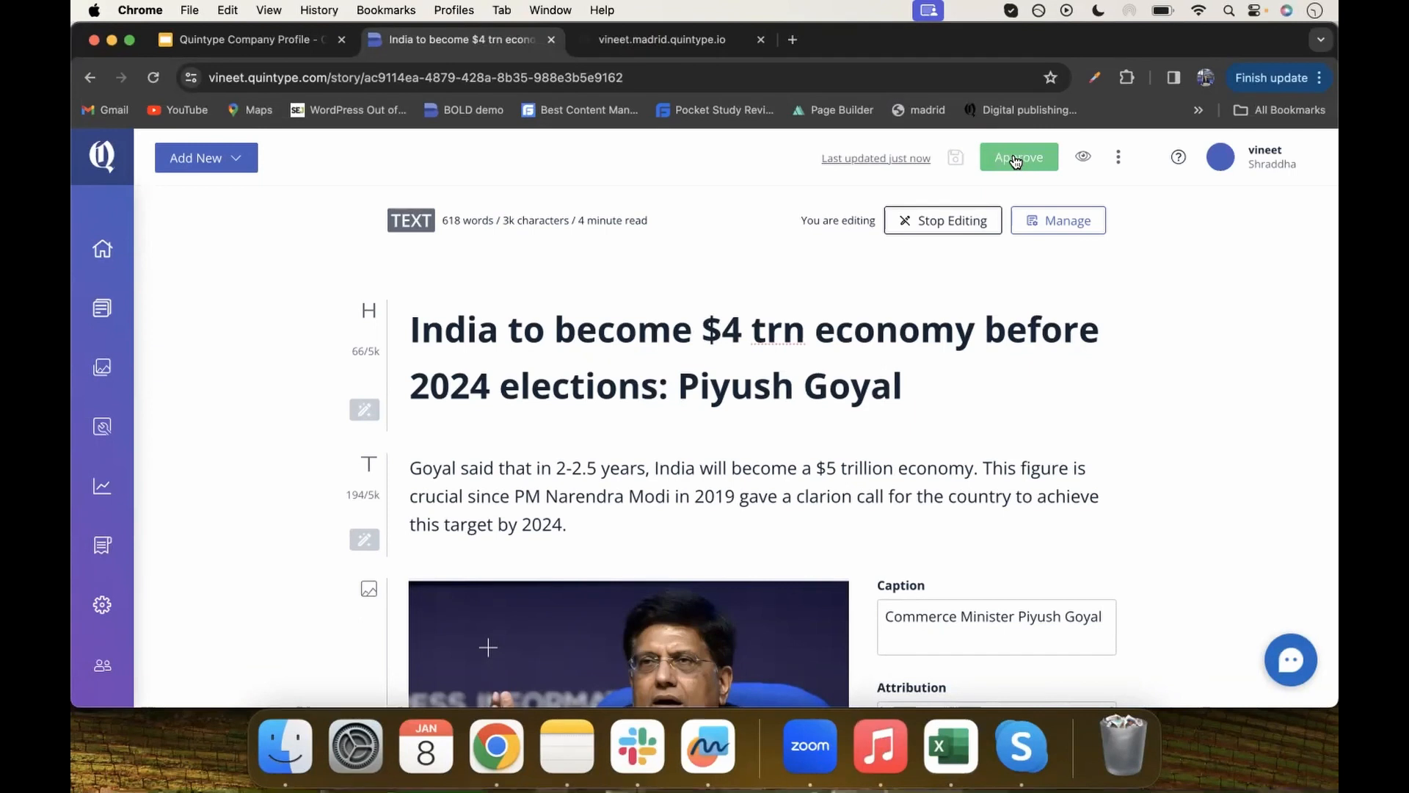
click(1016, 159)
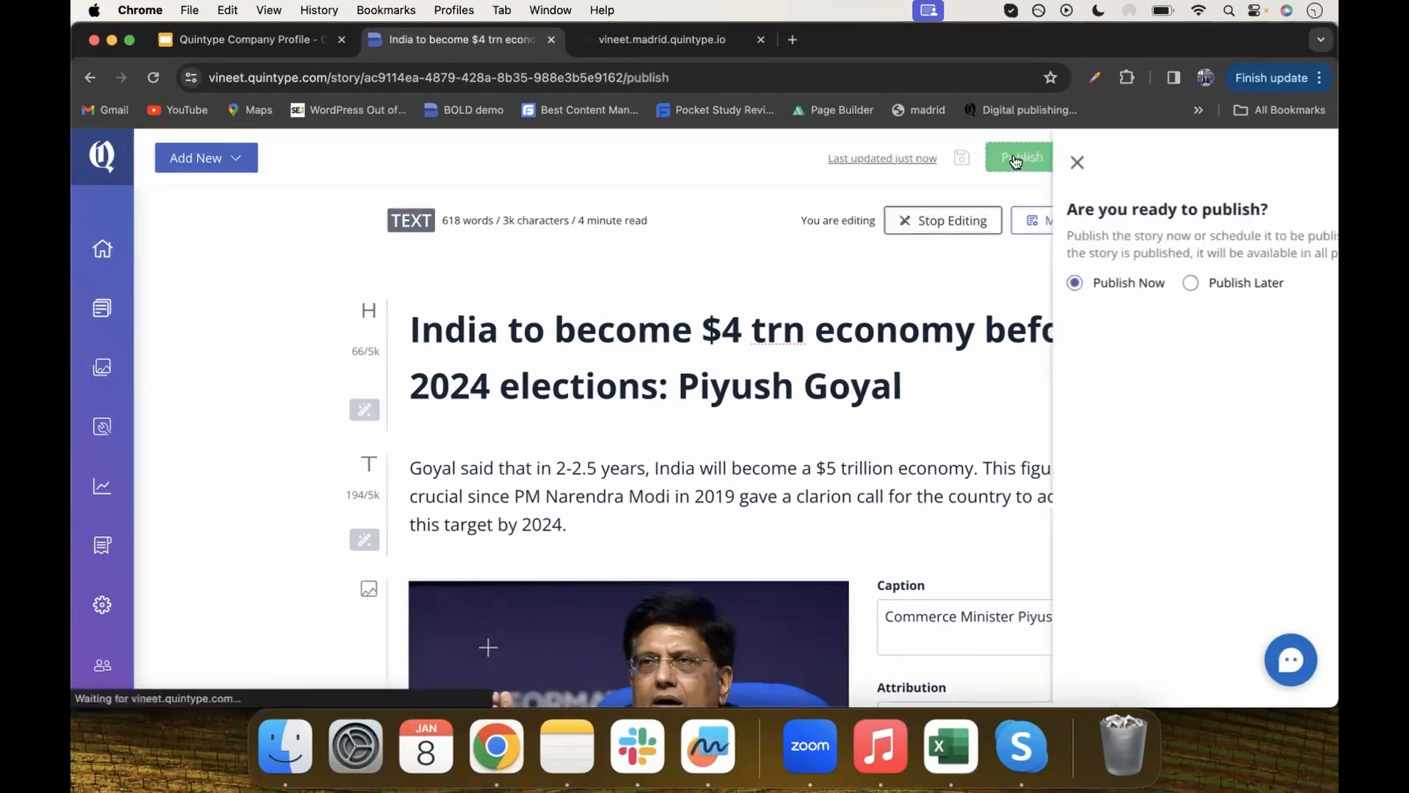
- Try the Publish Later option, look over its scheduling criteria and date and time choices, and return to Publish Now
click(1072, 282)
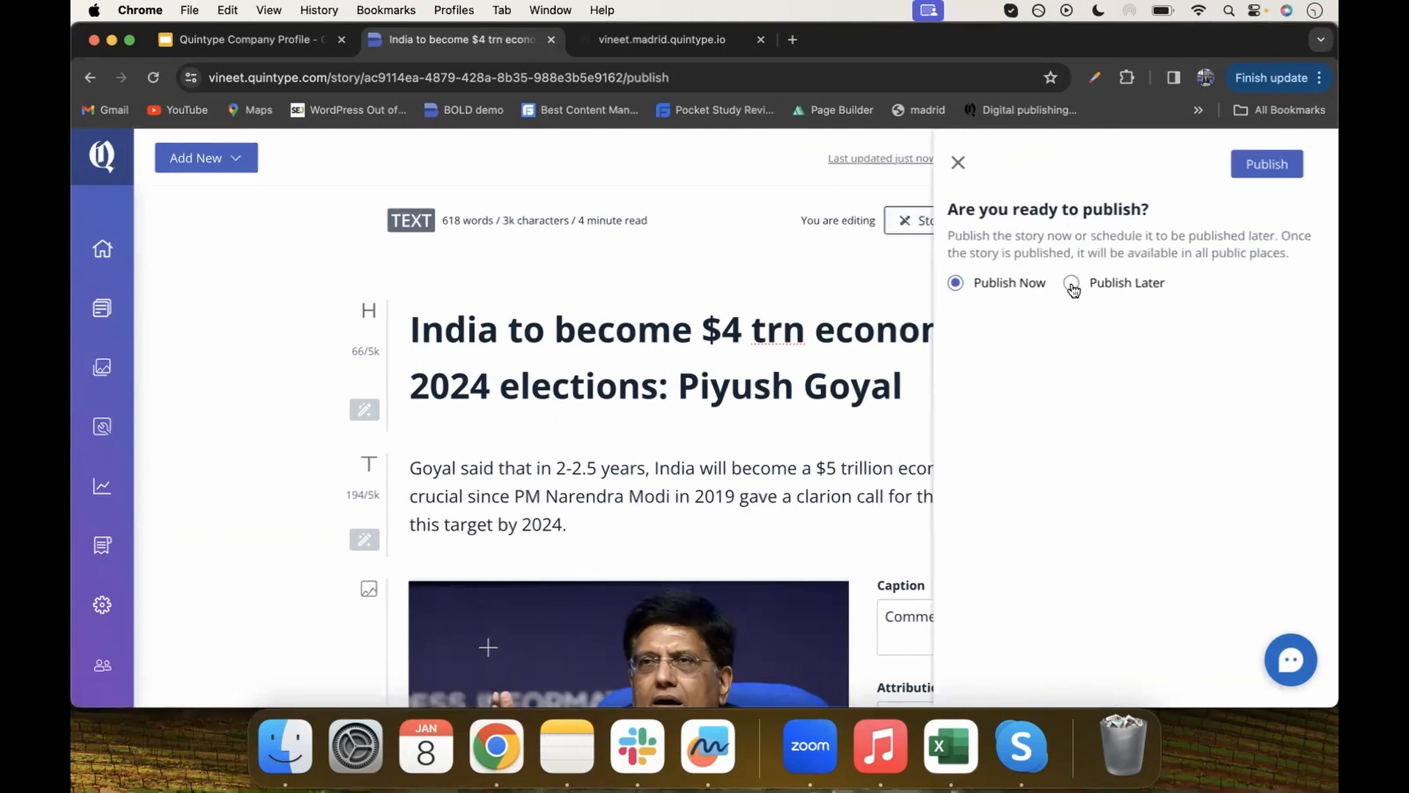
click(1087, 353)
click(1087, 353)
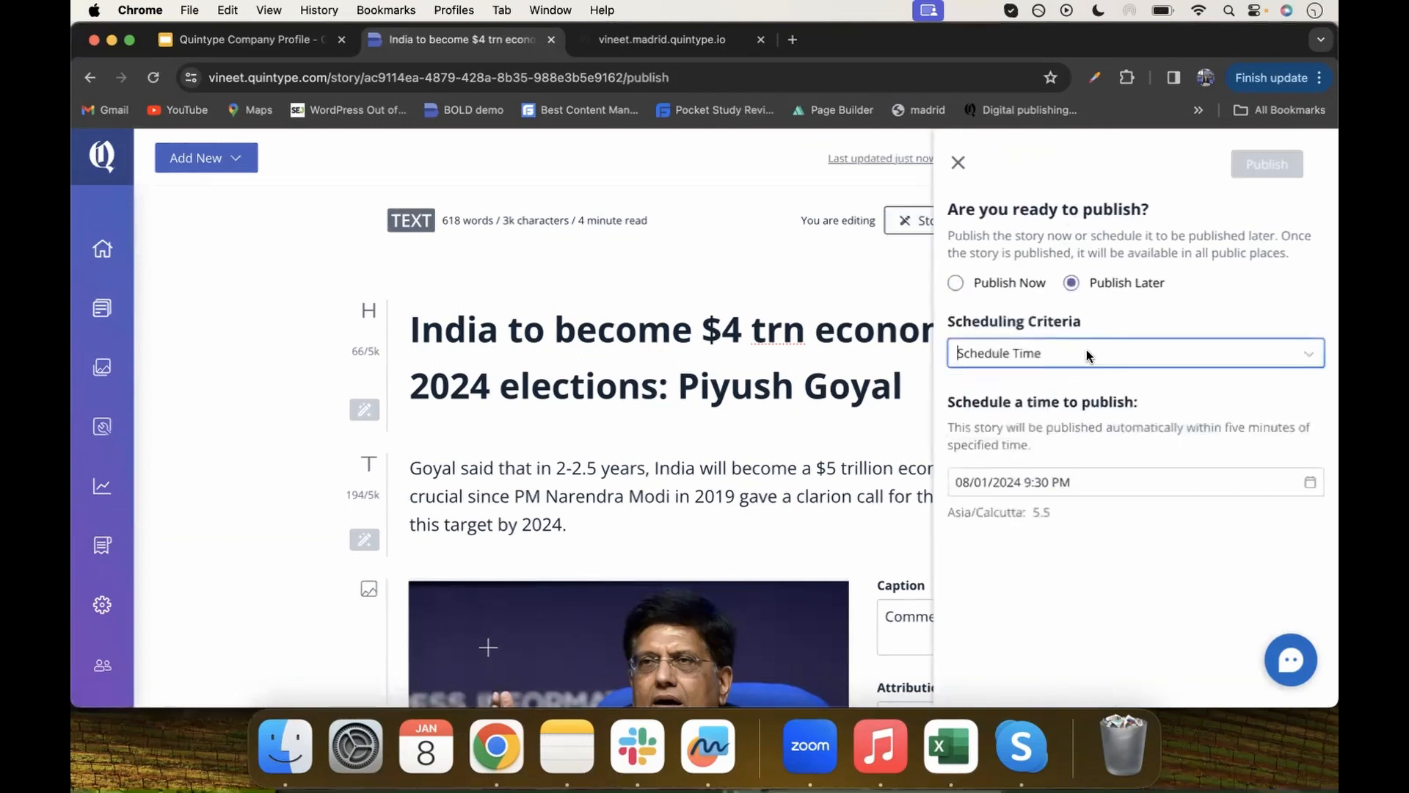
click(1047, 473)
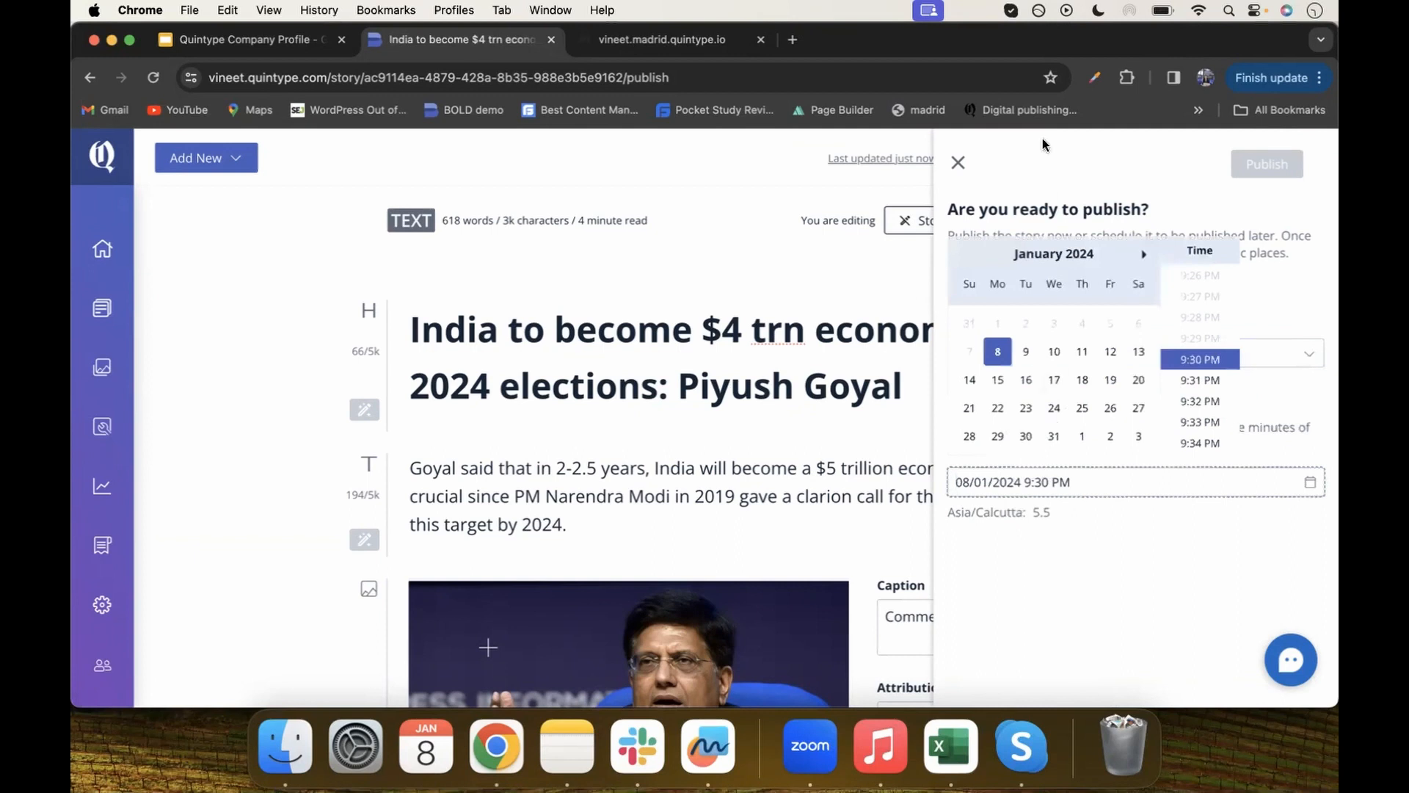
click(1054, 184)
click(955, 285)
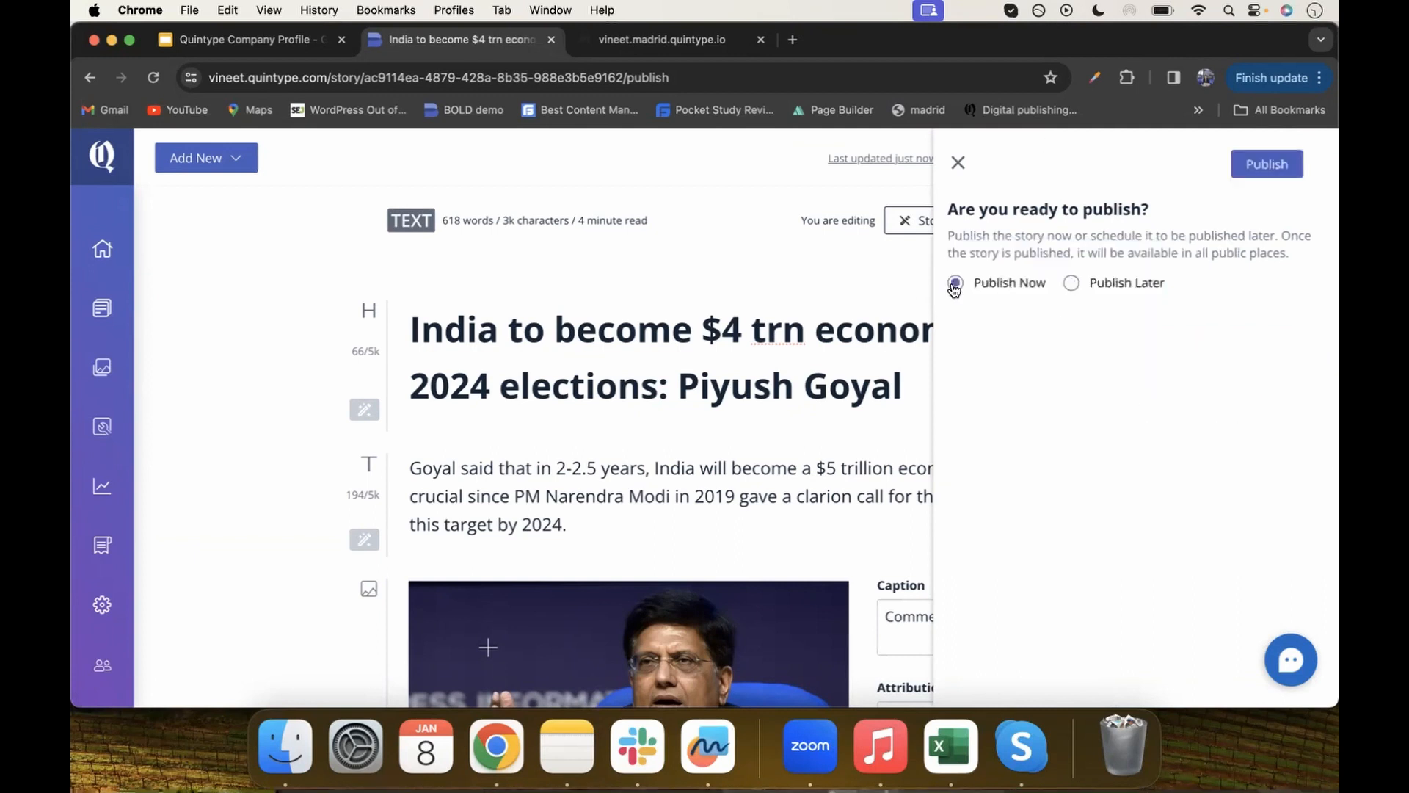
- Publish the story immediately and open its live page from the list of published stories
click(1266, 163)
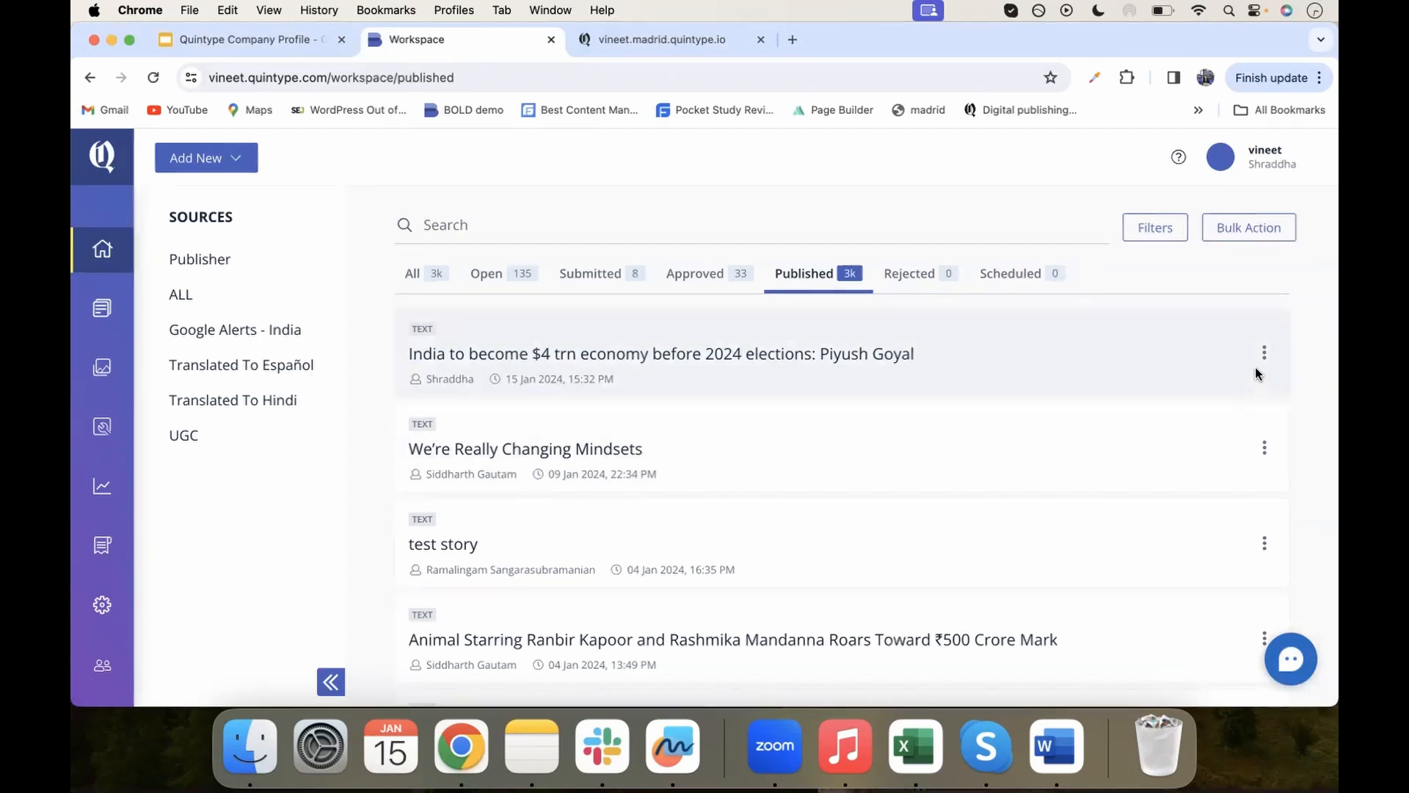
click(1263, 359)
click(1218, 365)
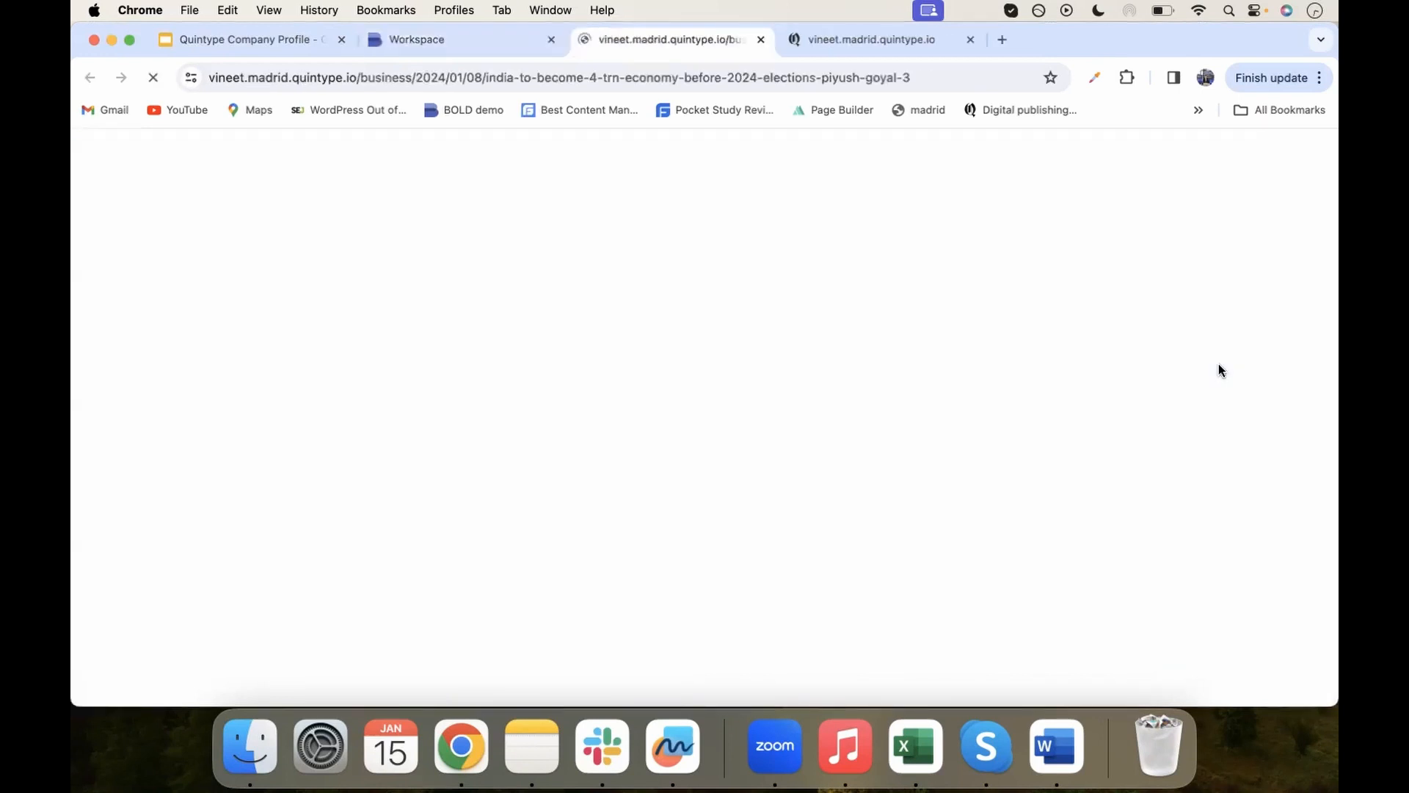
- Look through the published article on the live site, examining its hero image, headline, body text, embedded videos and X posts
scroll(673, 487, down, 5)
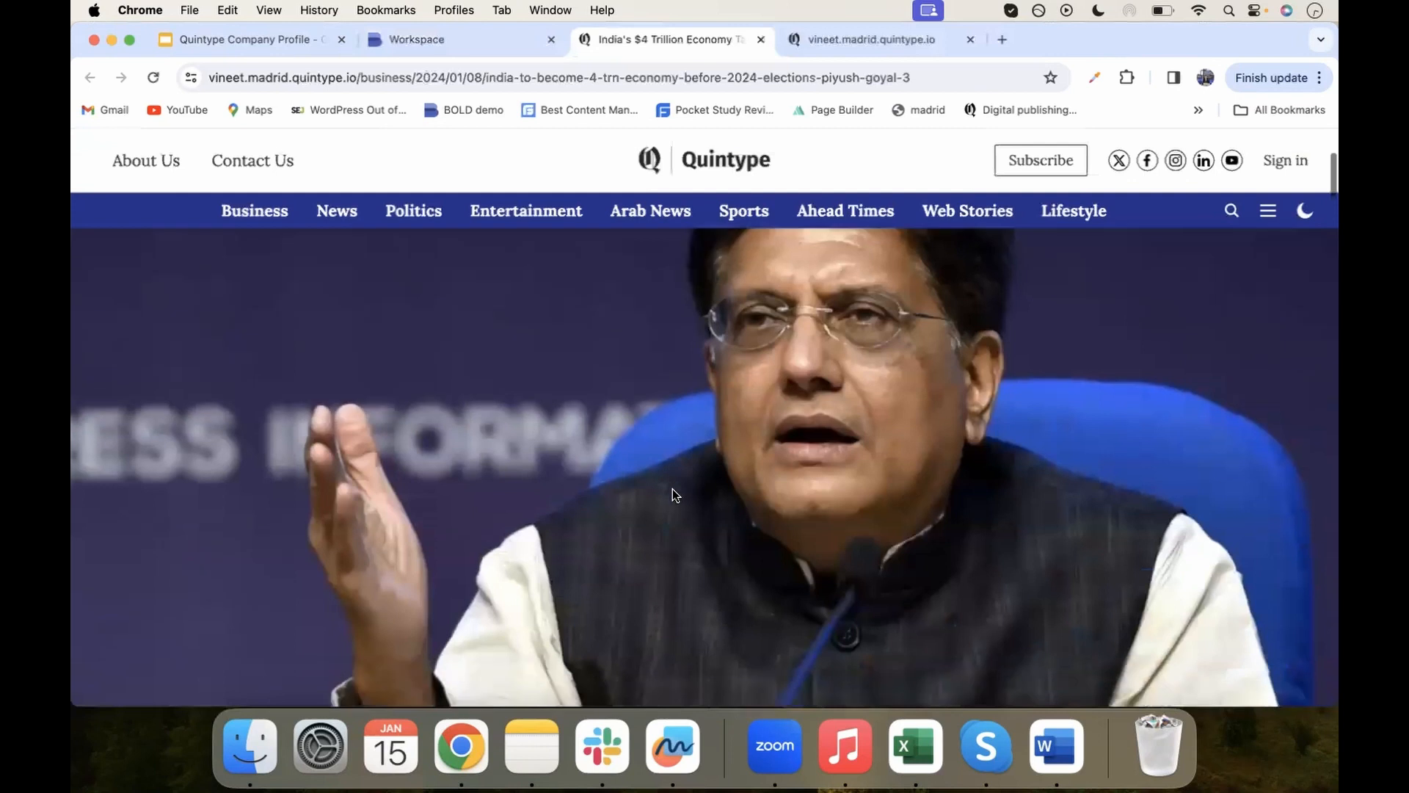
scroll(672, 489, down, 6)
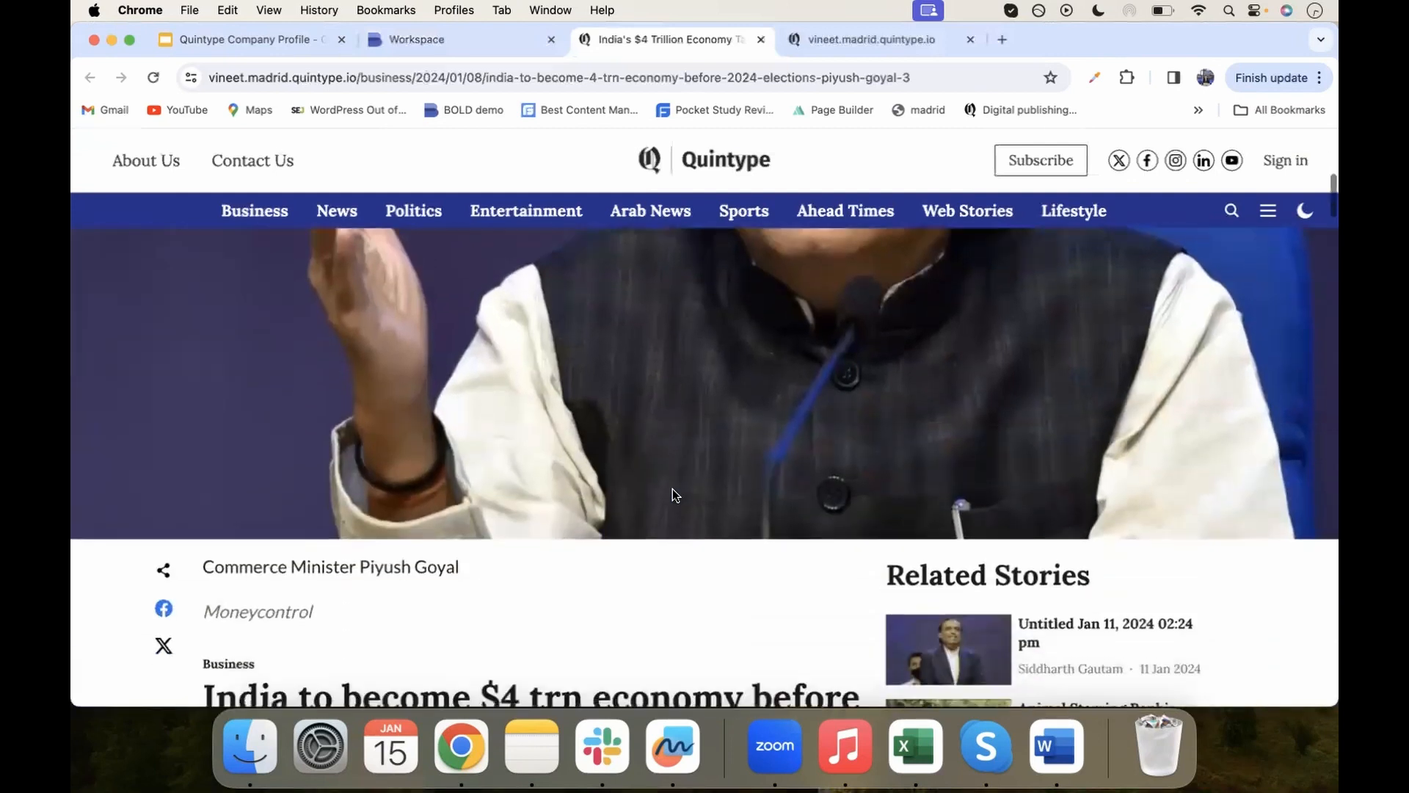
scroll(674, 495, down, 5)
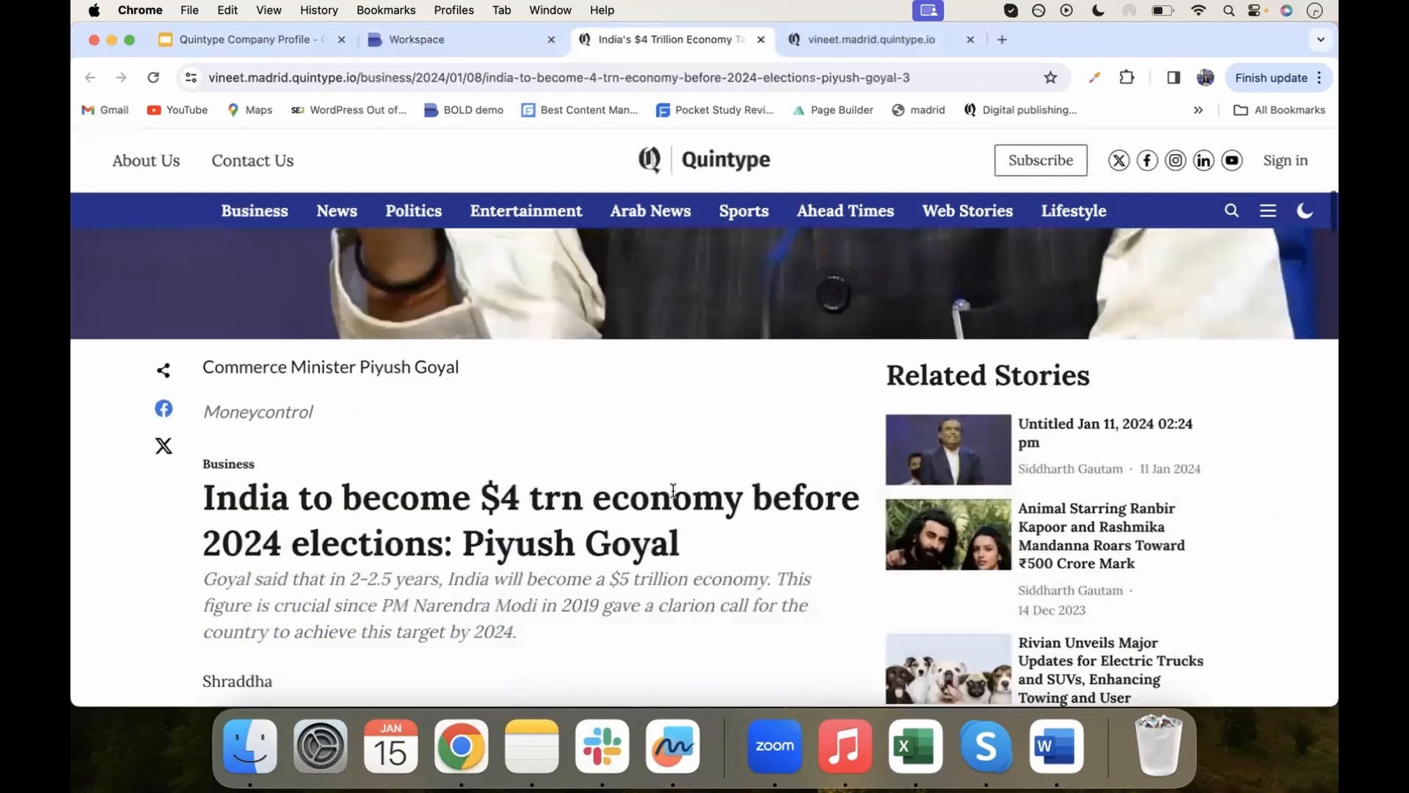
scroll(673, 496, down, 9)
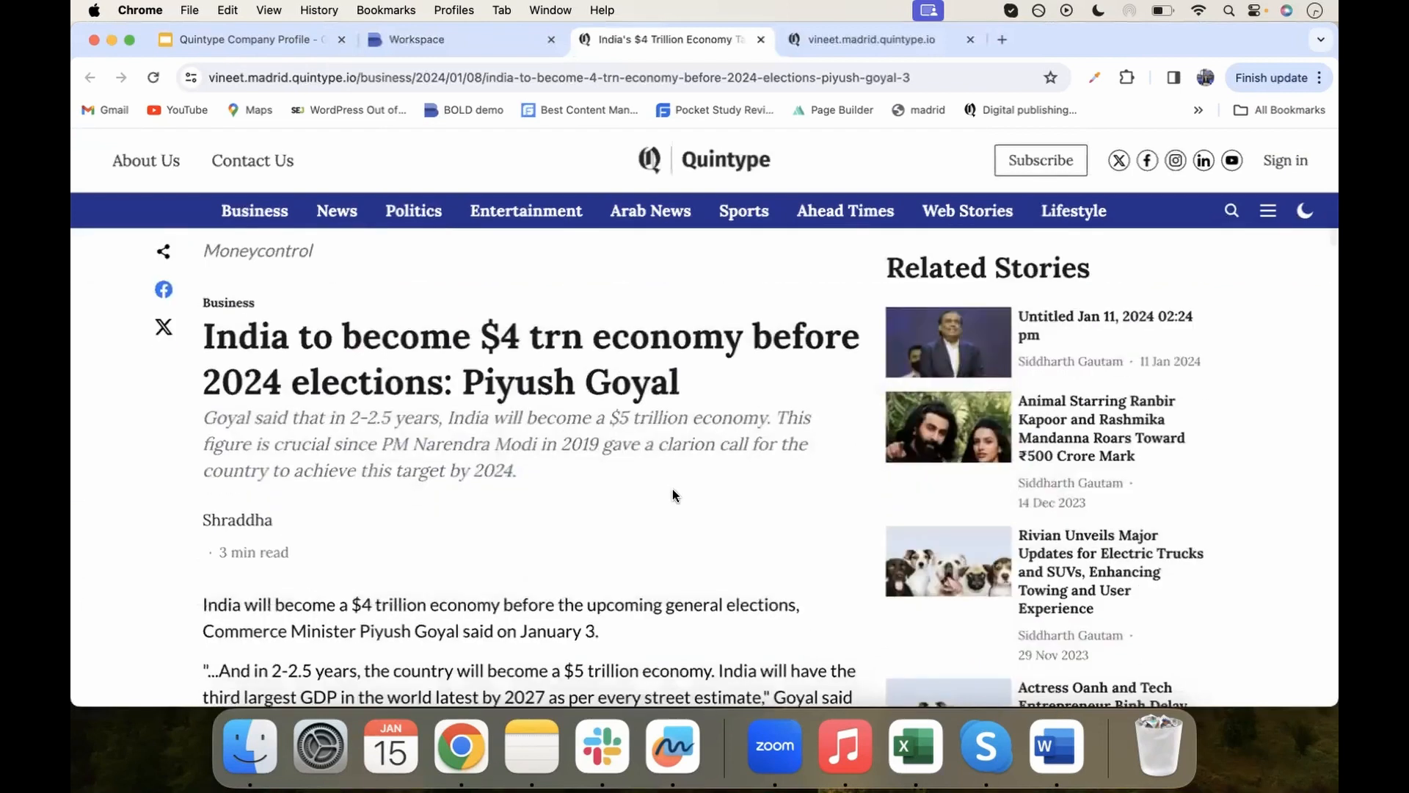
scroll(673, 491, down, 18)
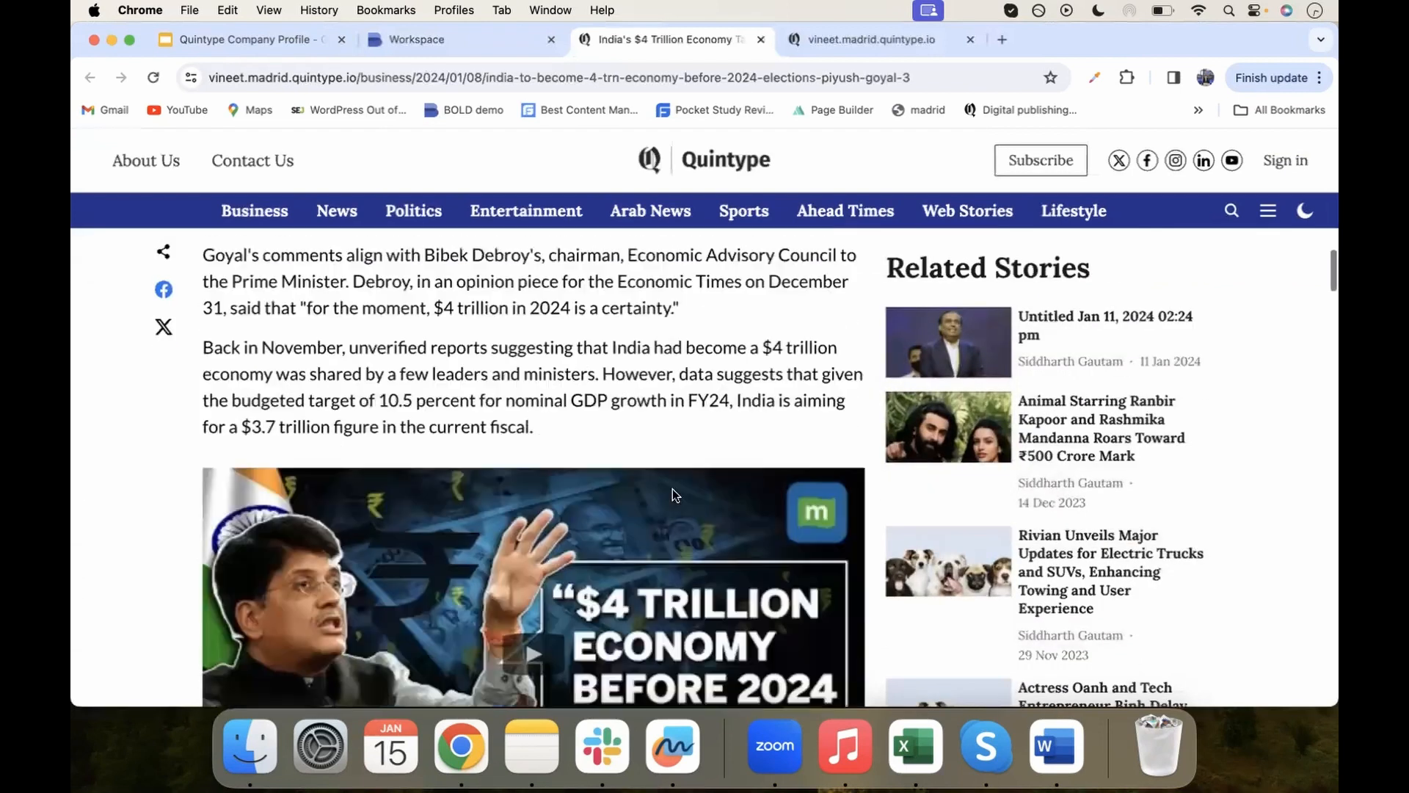
scroll(672, 489, down, 6)
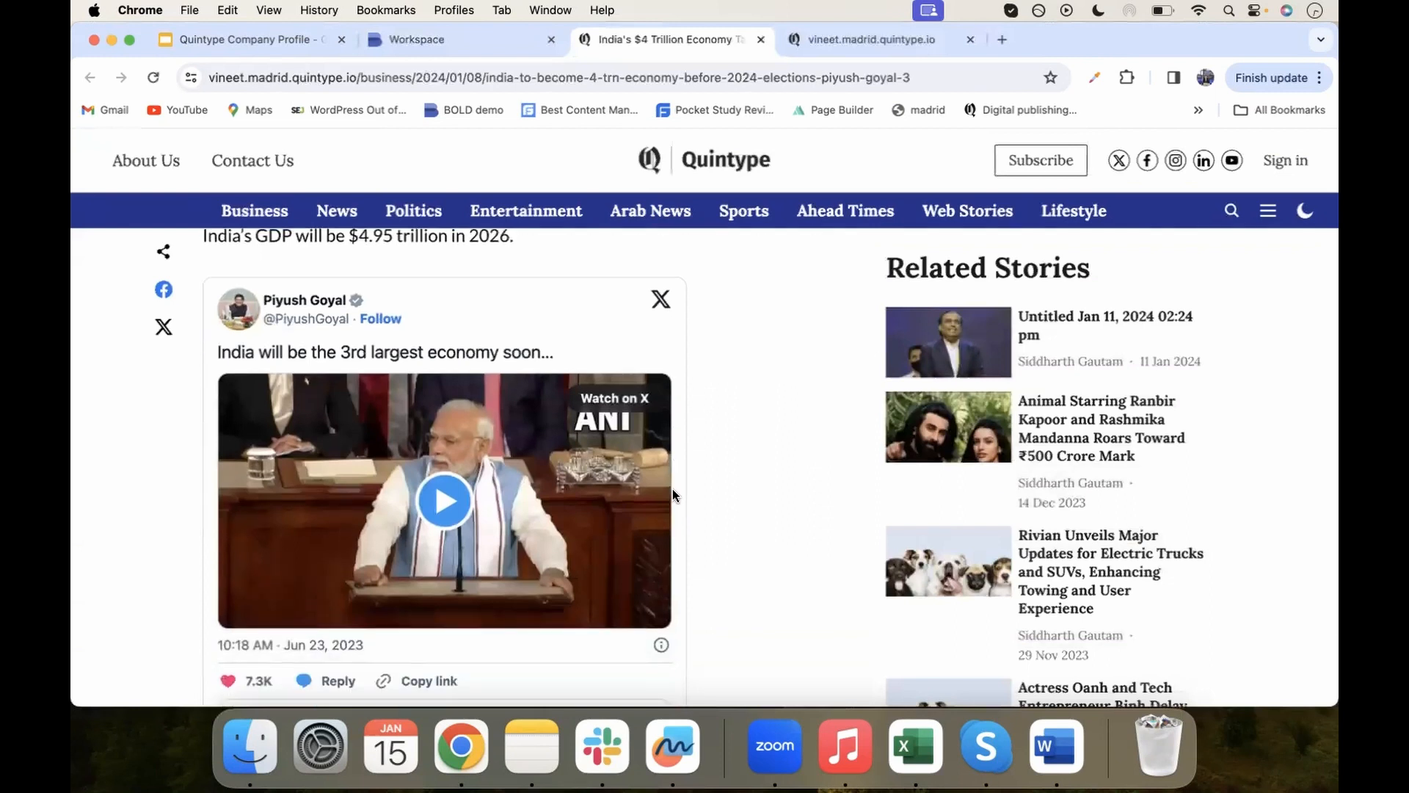
scroll(672, 489, down, 3)
scroll(672, 489, down, 2)
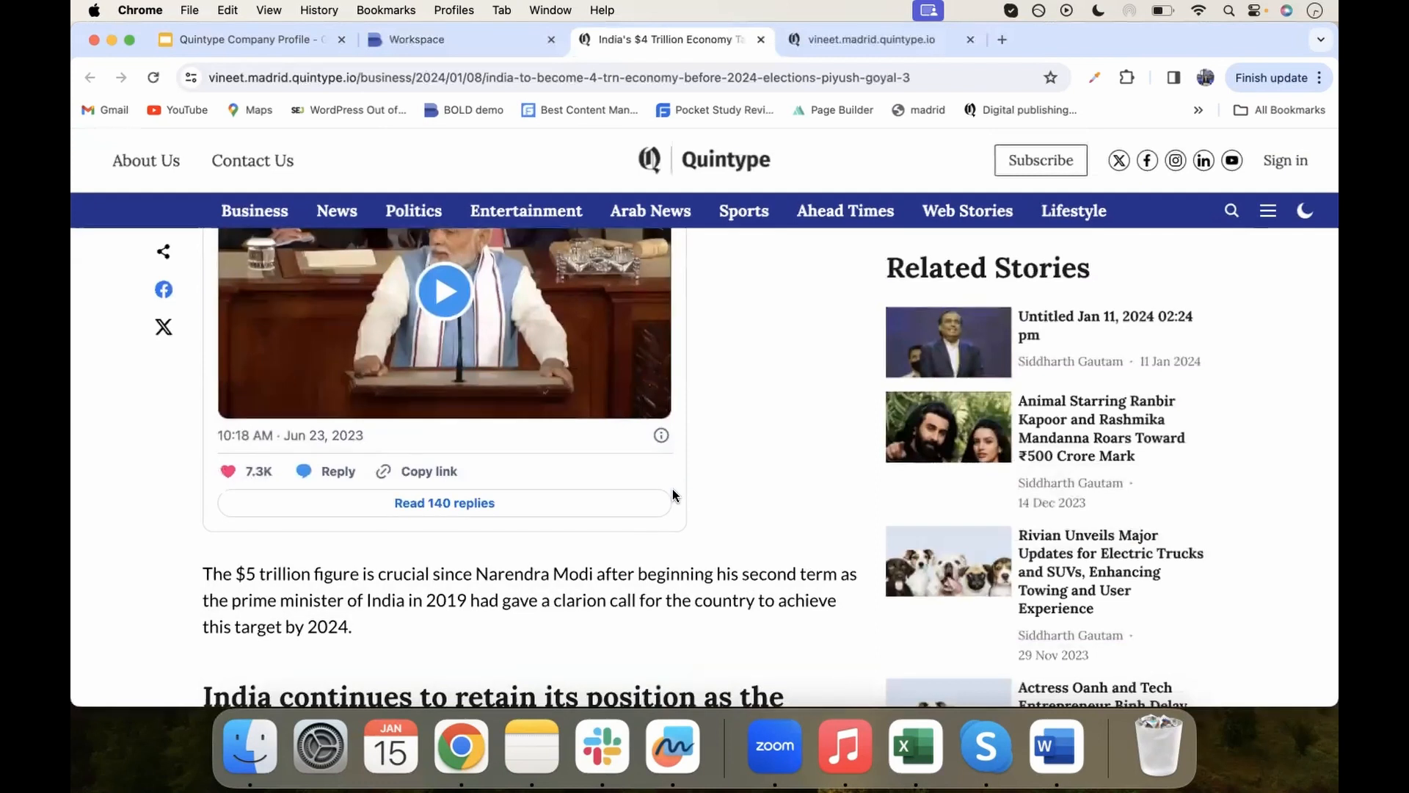
scroll(674, 495, down, 4)
scroll(674, 496, down, 5)
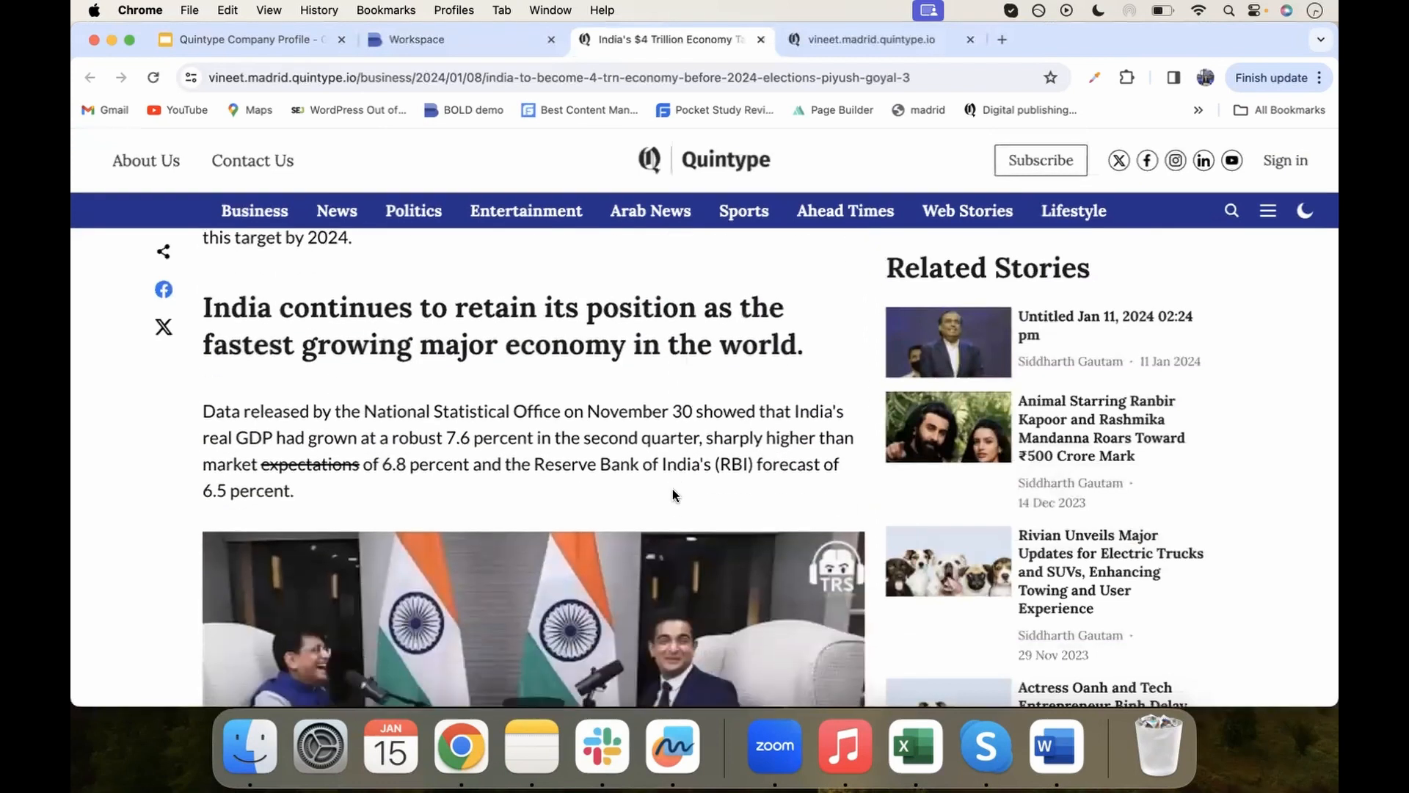
scroll(672, 488, down, 3)
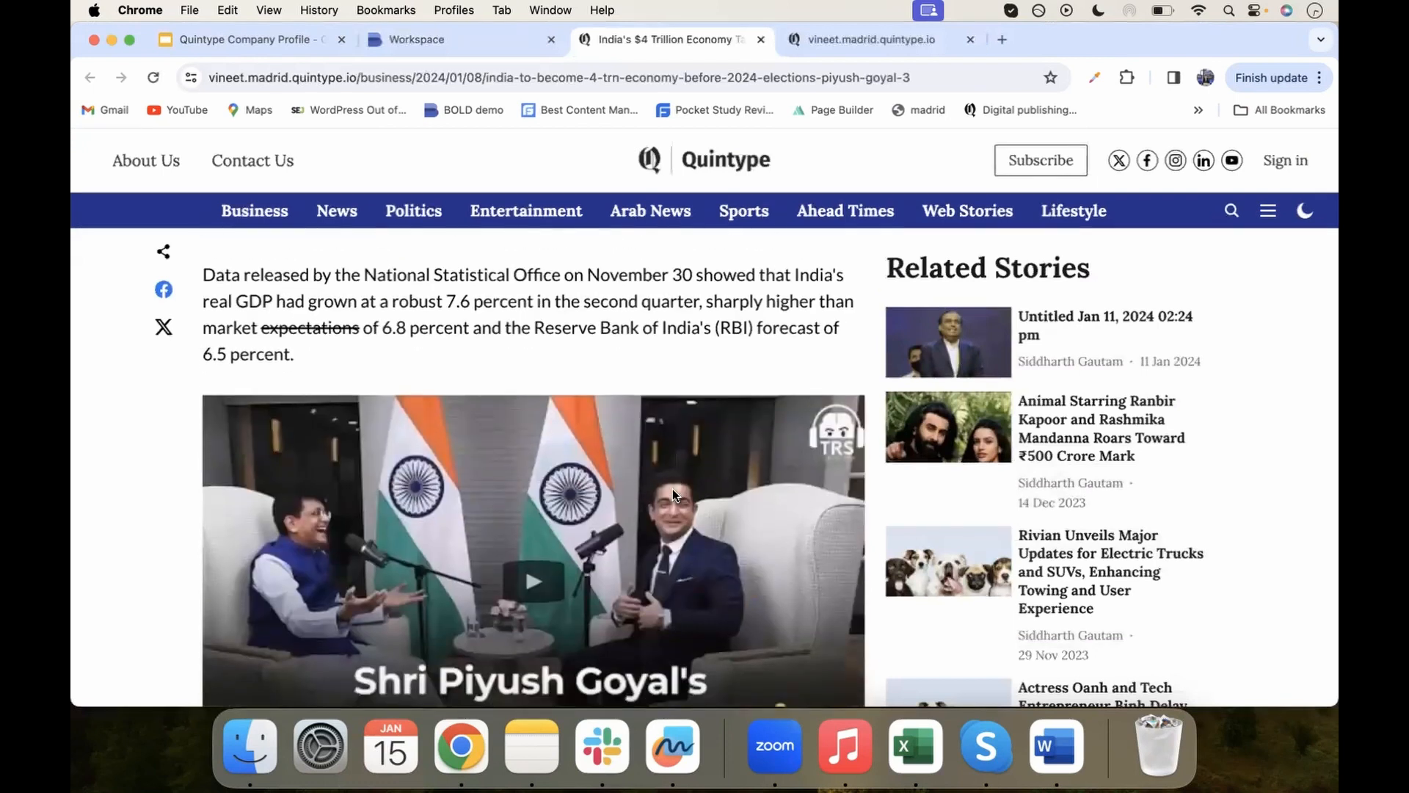
scroll(674, 495, down, 8)
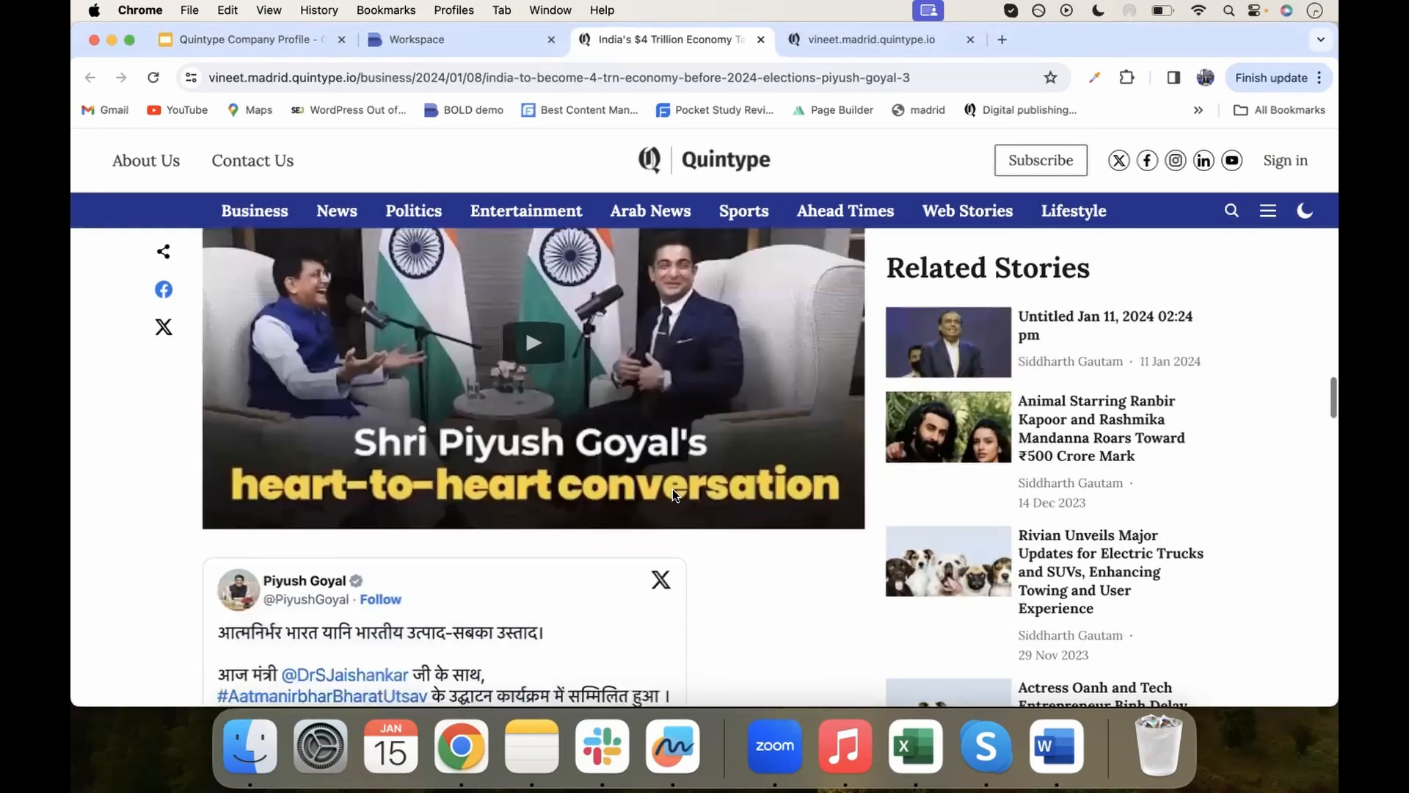
scroll(673, 490, down, 4)
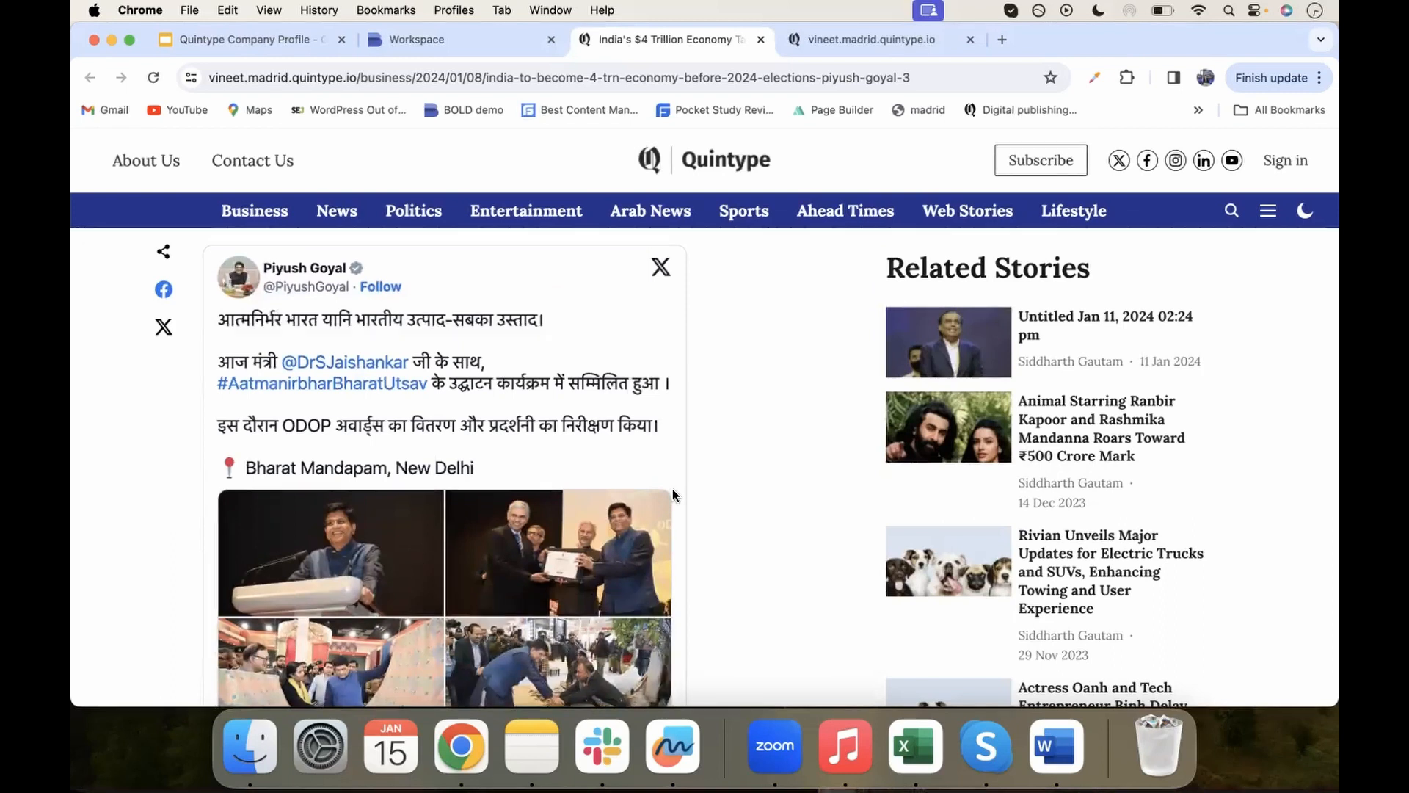
scroll(672, 496, down, 2)
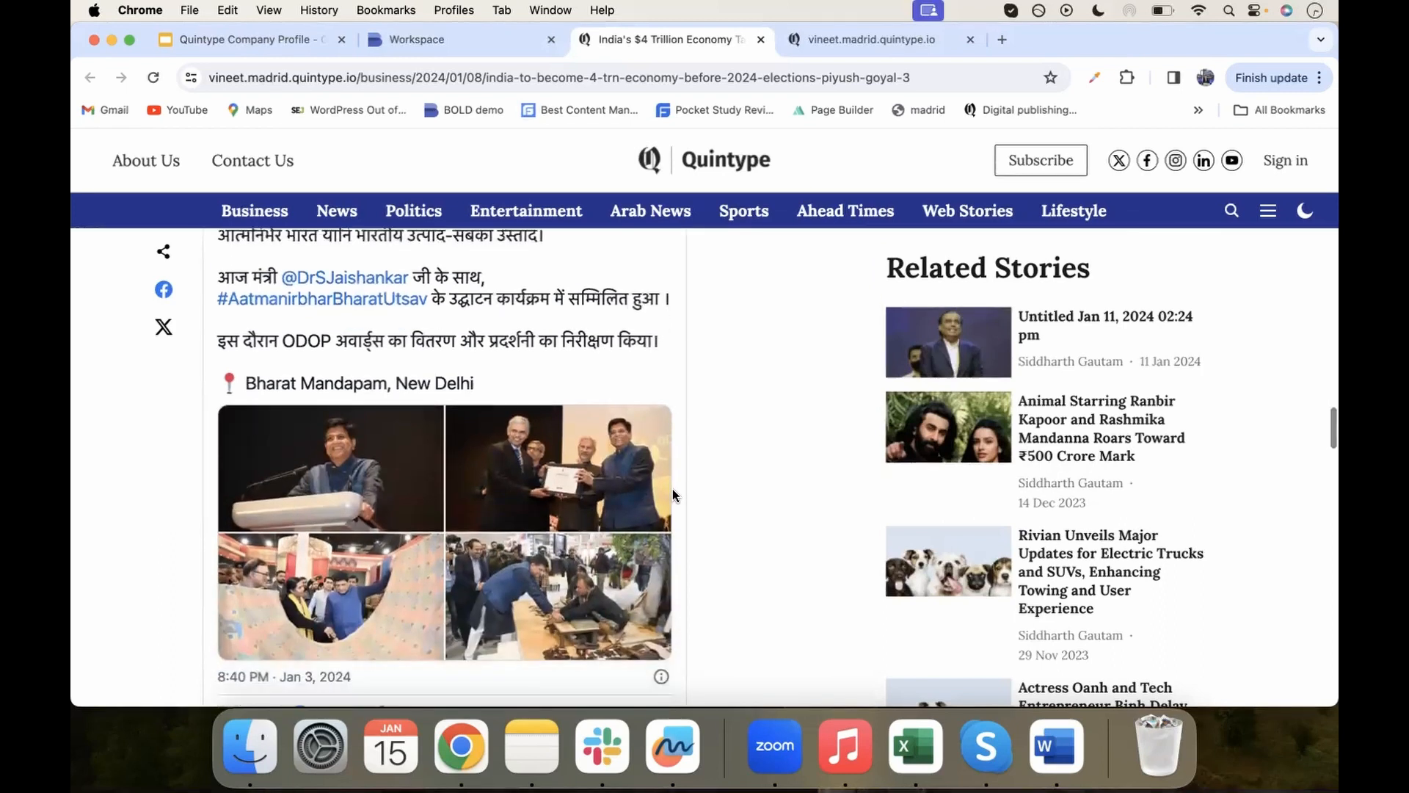
scroll(646, 570, down, 9)
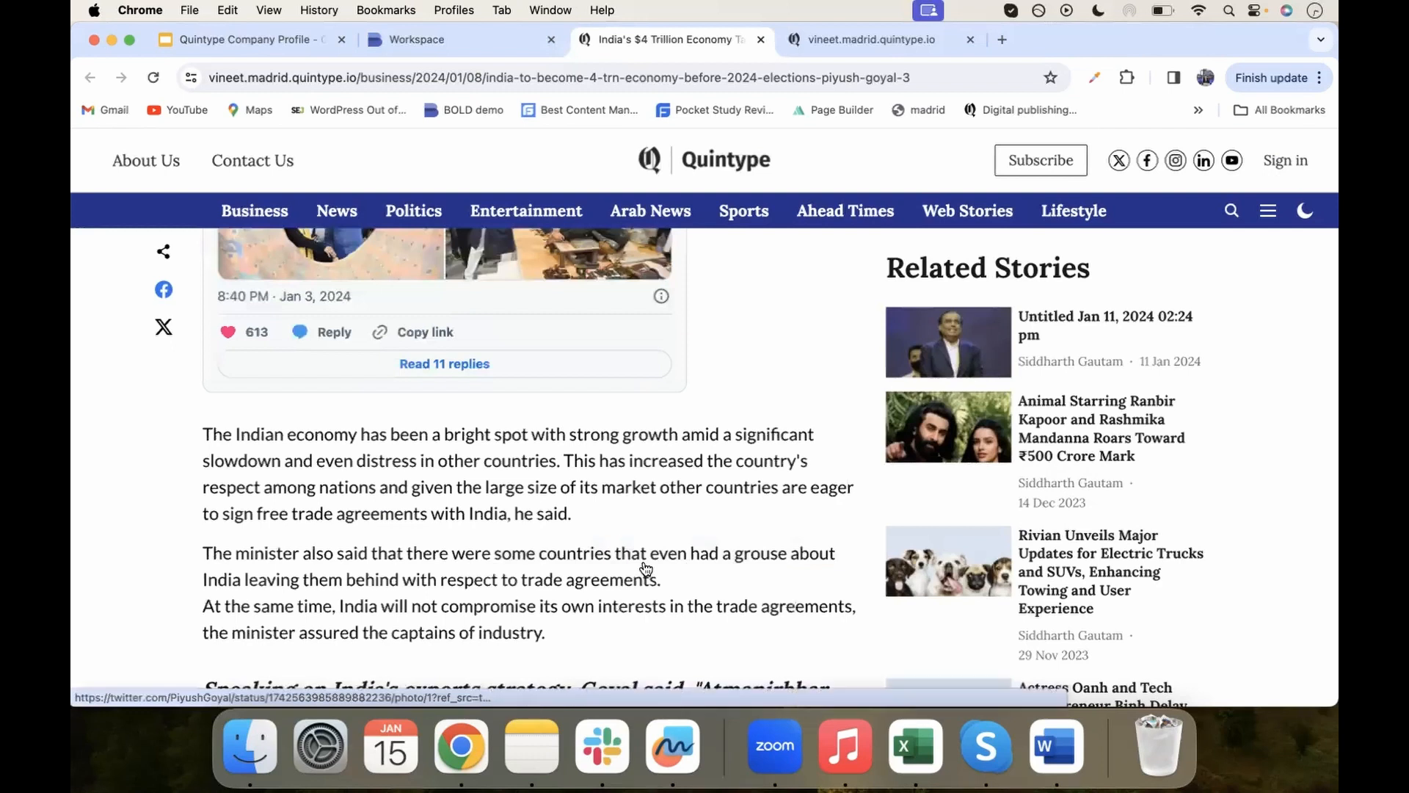